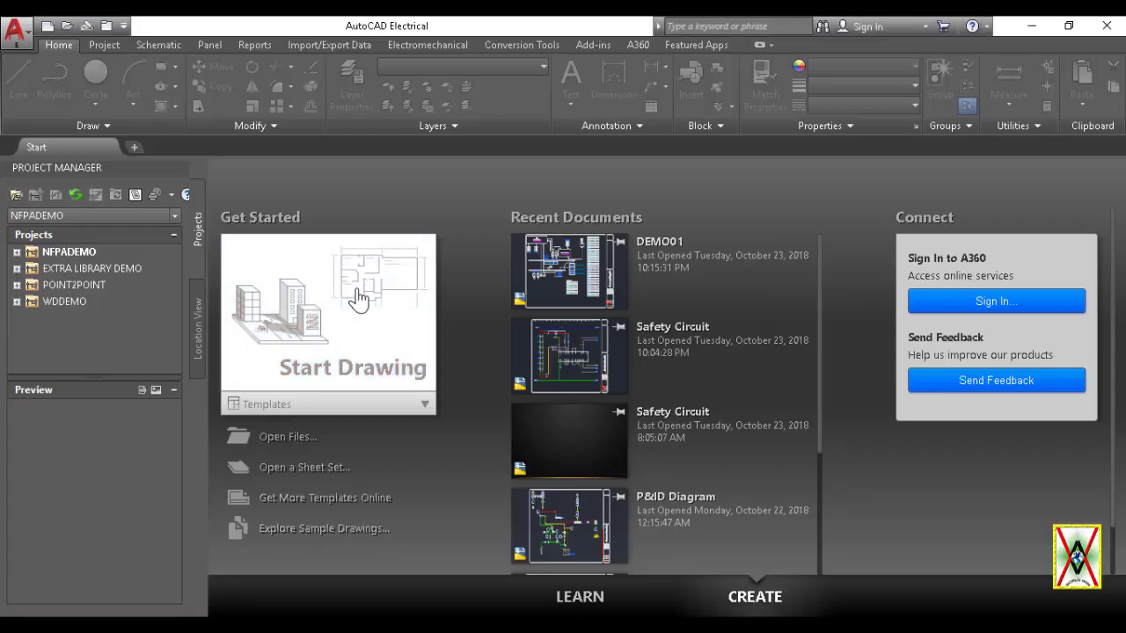
# Step: Start a new blank drawing, Drawing2, from the Start Drawing tile
pyautogui.click(352, 298)
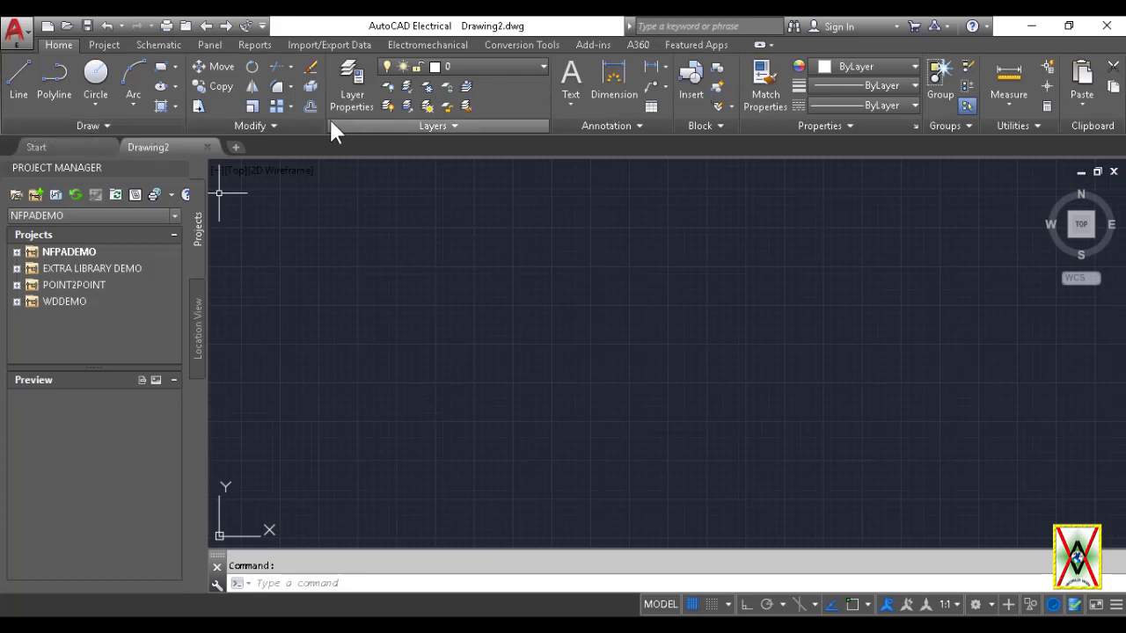
pyautogui.rightClick(519, 109)
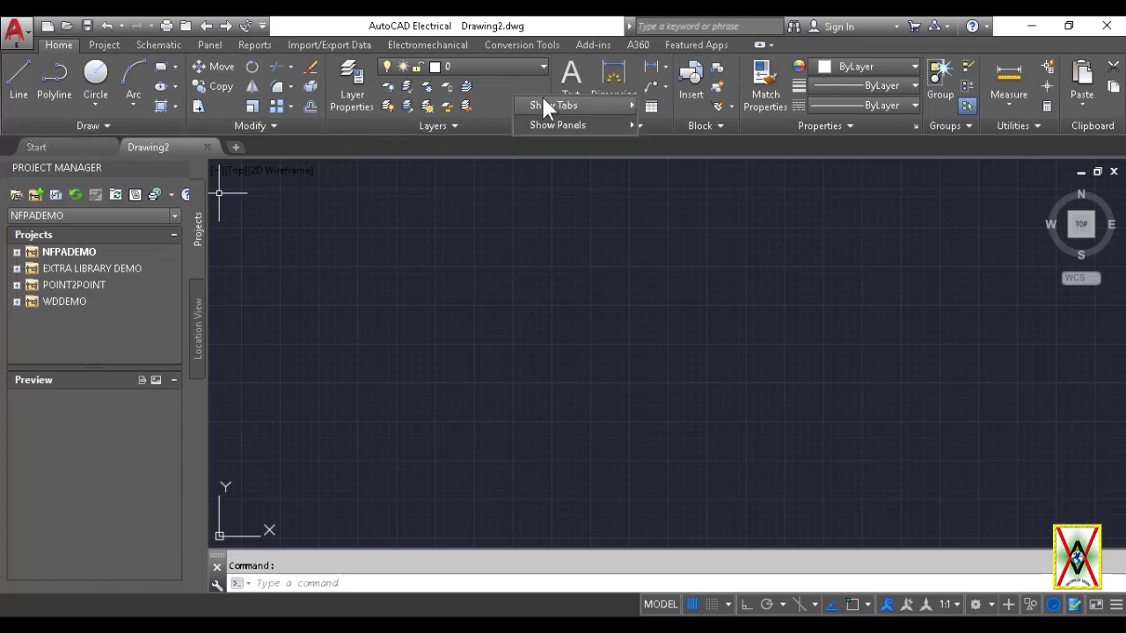
pyautogui.moveTo(606, 110)
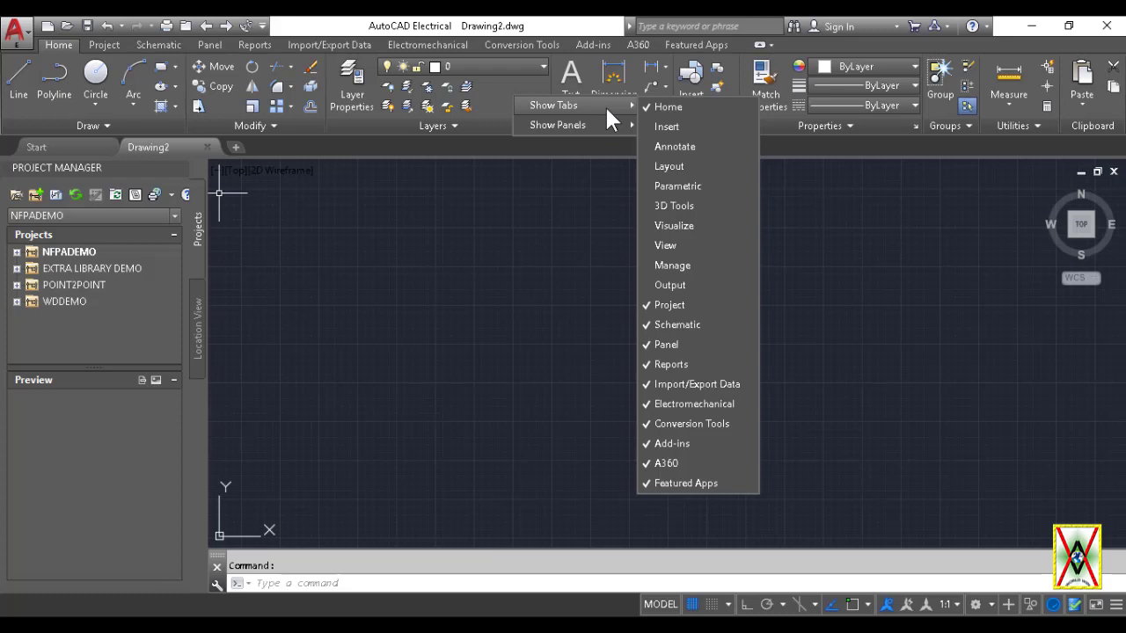
pyautogui.click(665, 127)
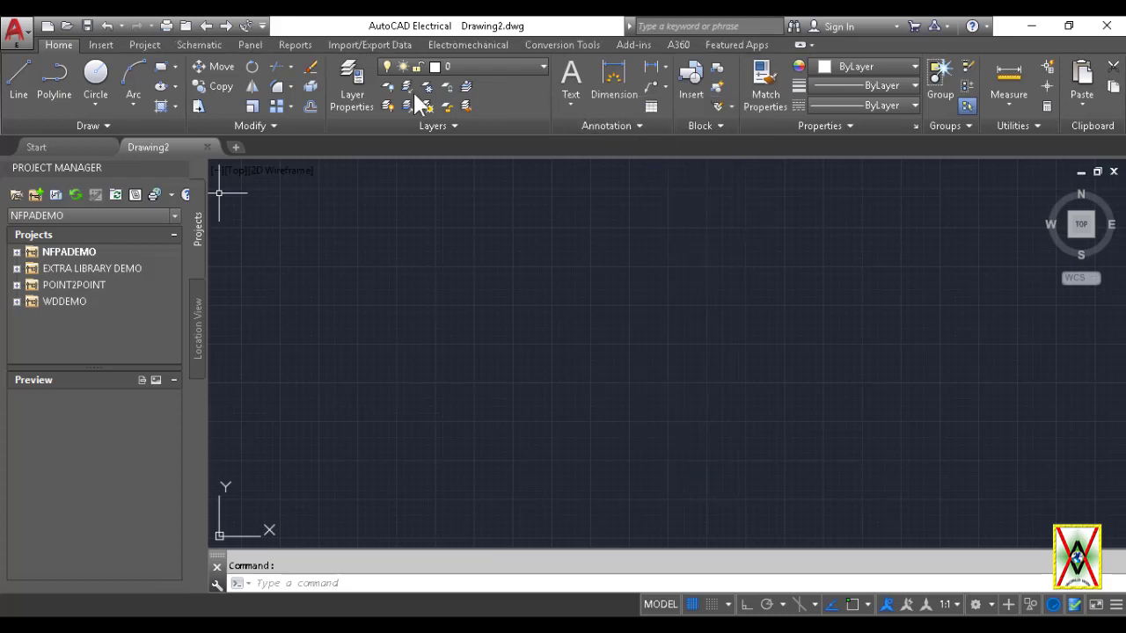
pyautogui.click(100, 45)
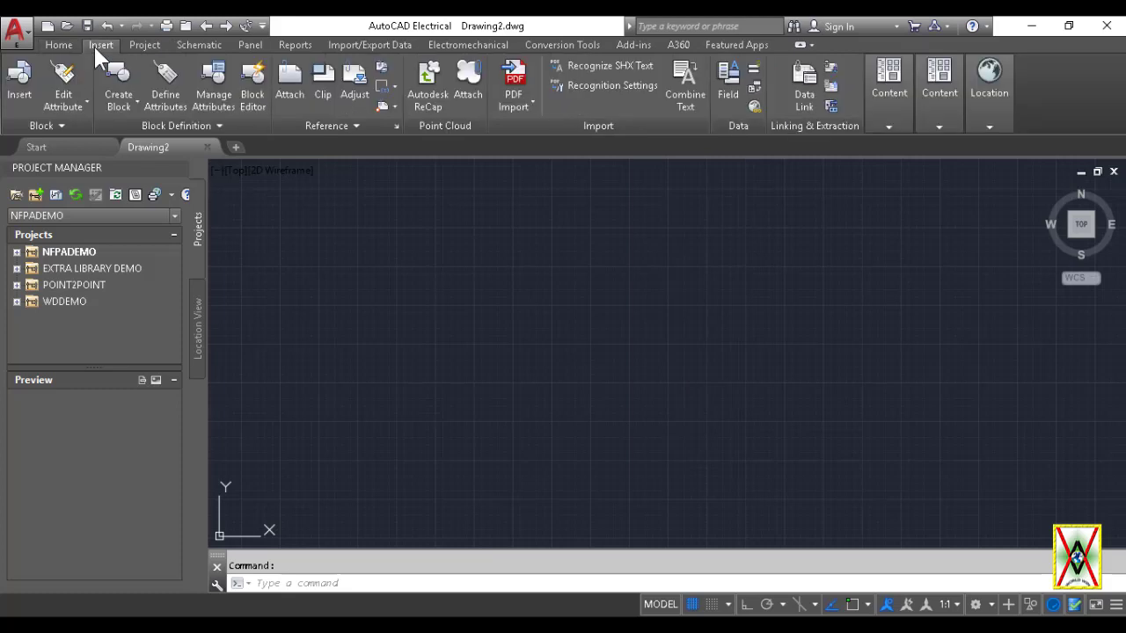
pyautogui.rightClick(559, 101)
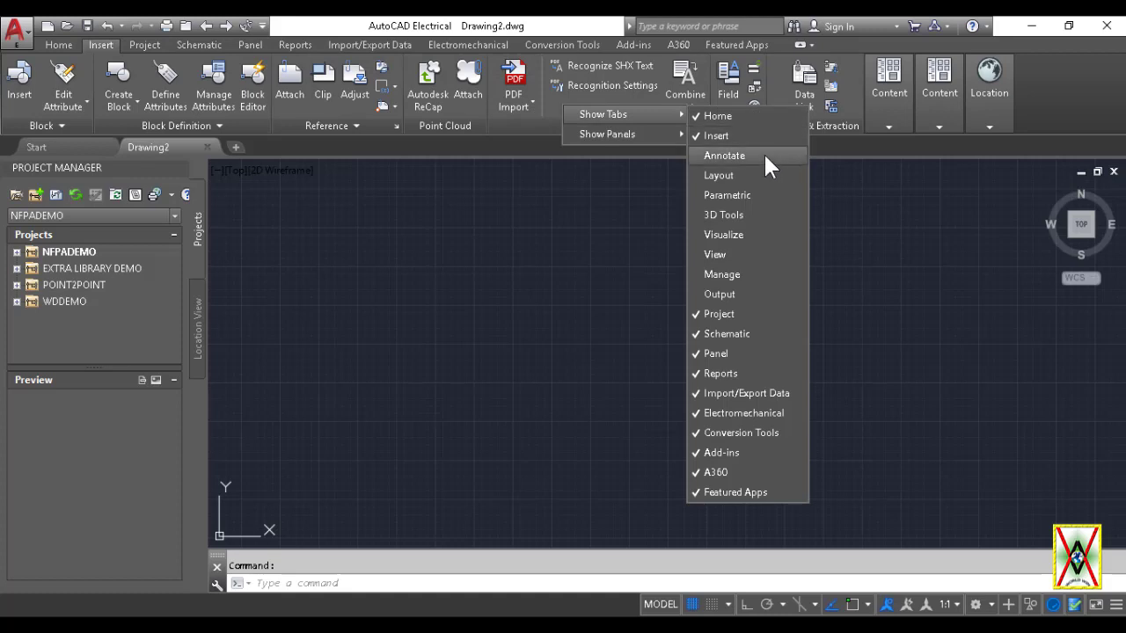
pyautogui.click(723, 156)
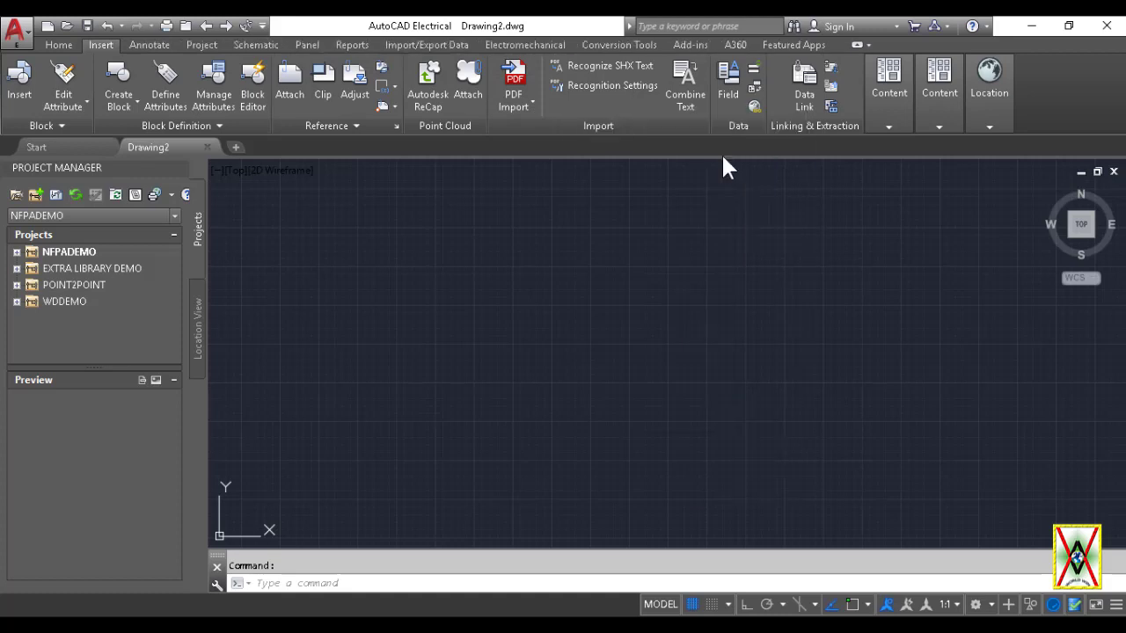
pyautogui.click(151, 48)
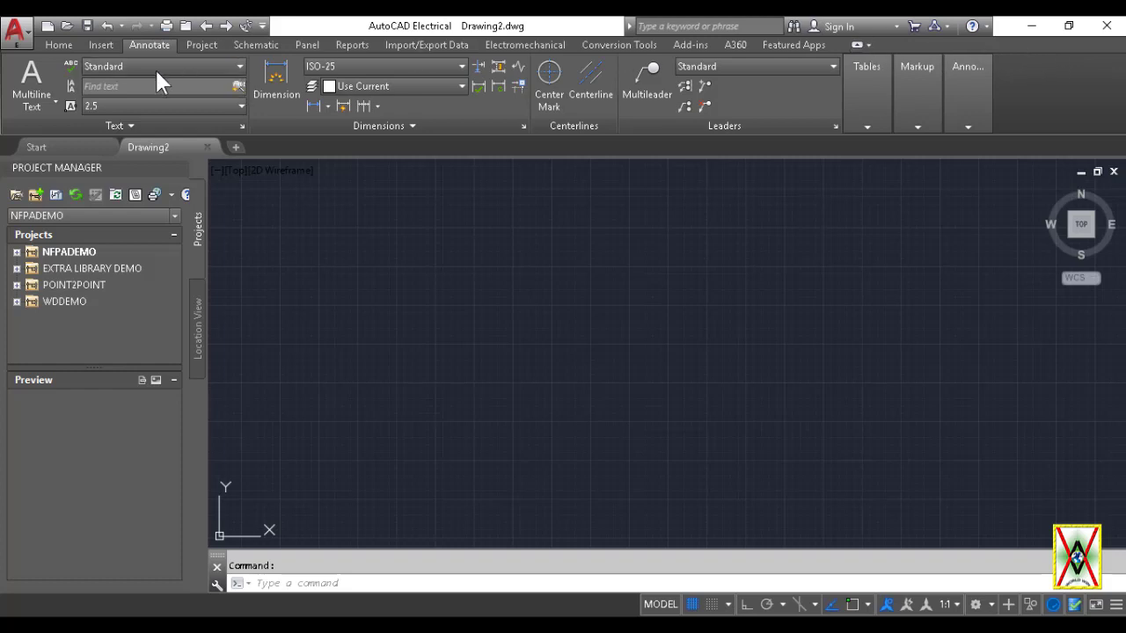
pyautogui.rightClick(1023, 95)
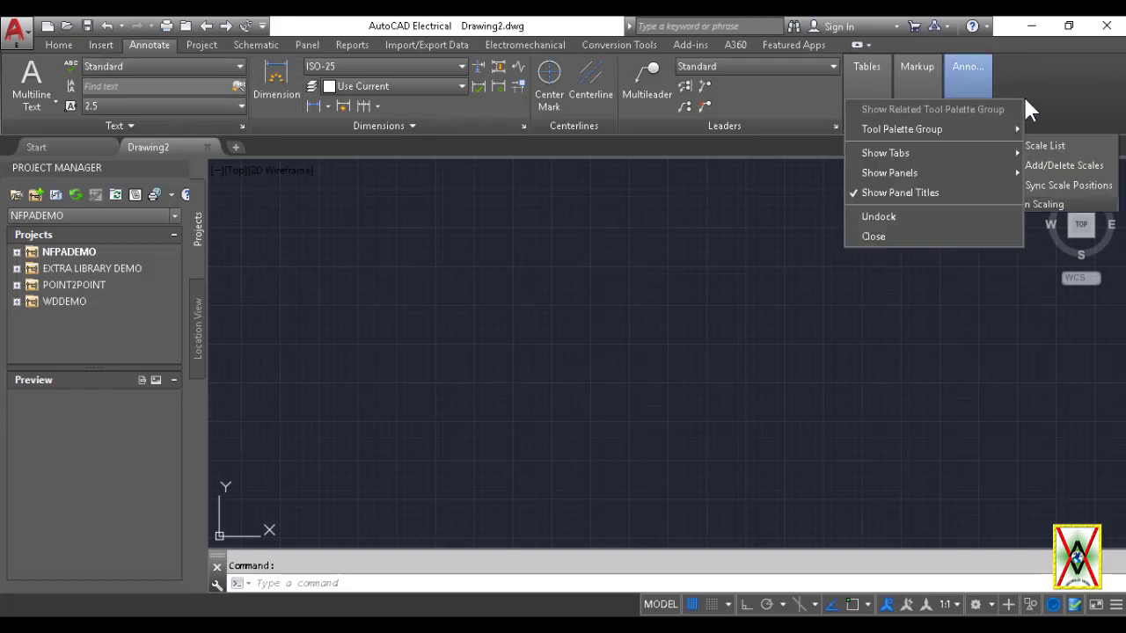
pyautogui.click(102, 45)
pyautogui.rightClick(620, 109)
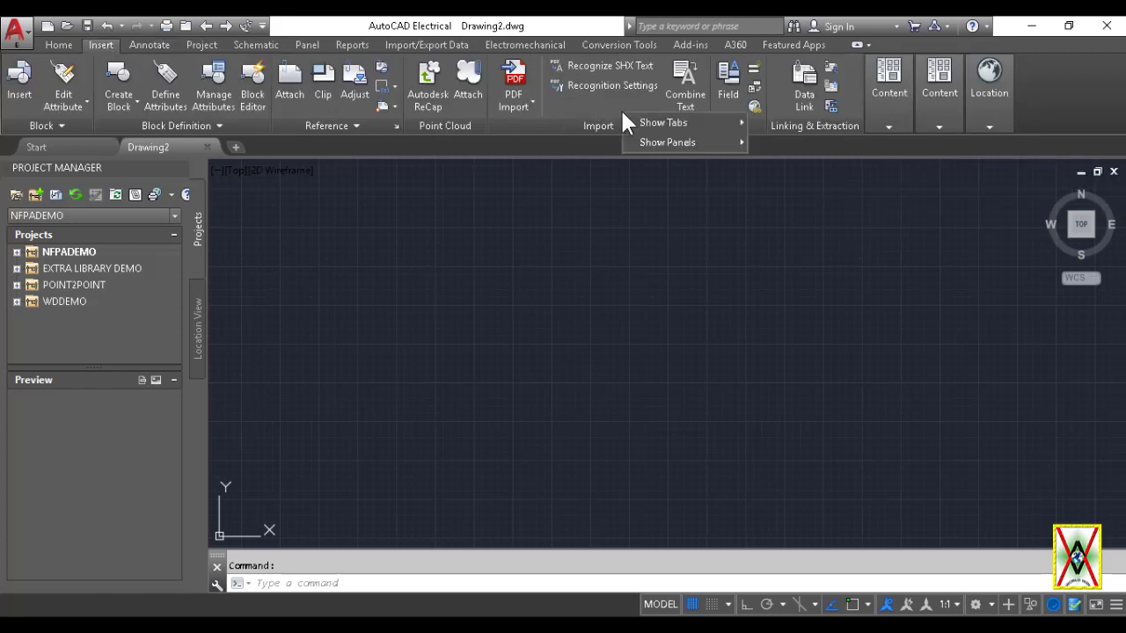
pyautogui.moveTo(665, 123)
pyautogui.click(772, 140)
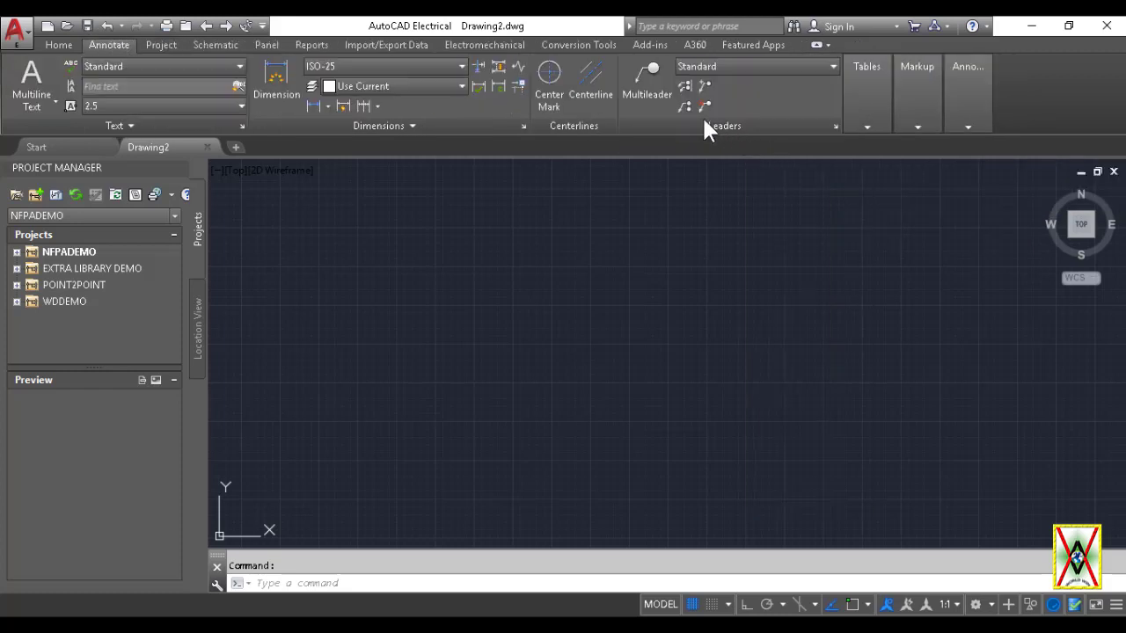
pyautogui.rightClick(648, 118)
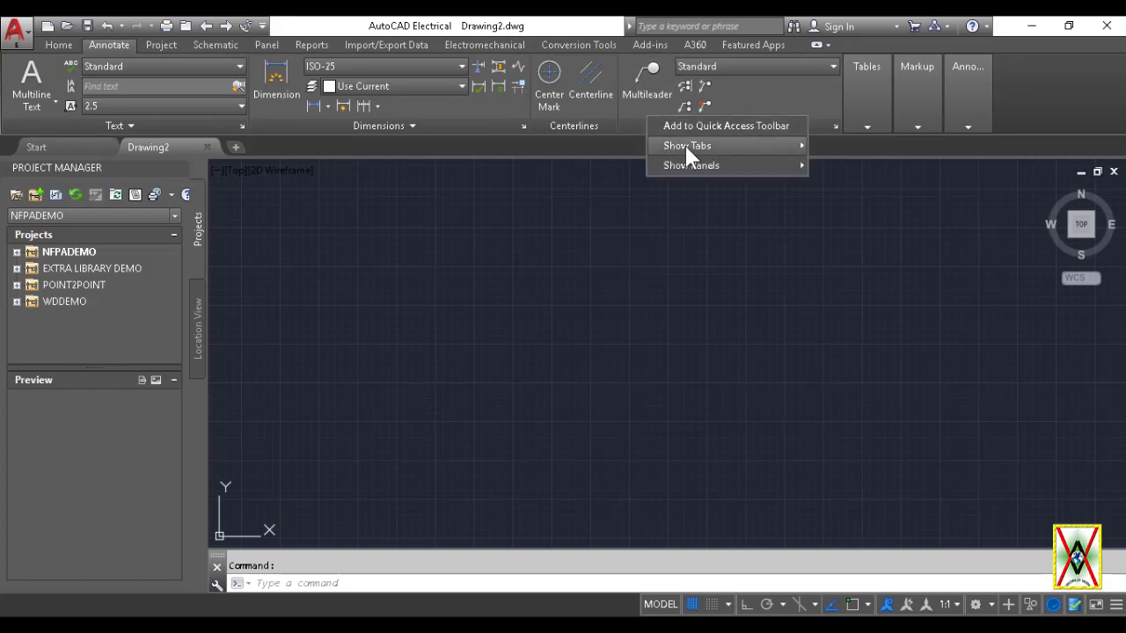
pyautogui.moveTo(782, 150)
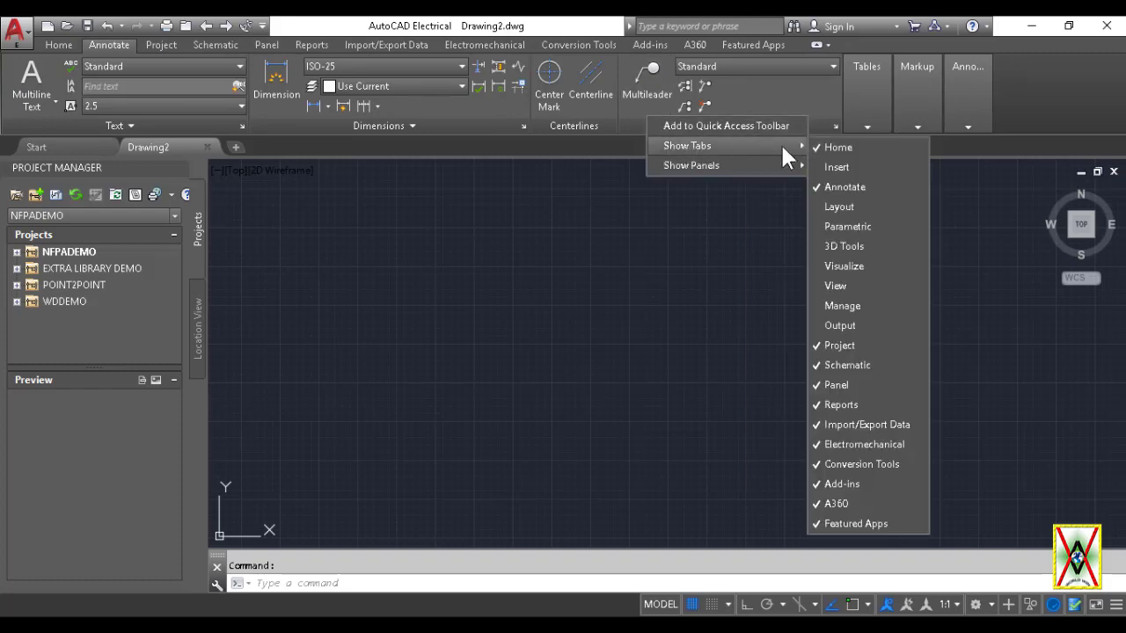
pyautogui.click(832, 185)
pyautogui.click(58, 45)
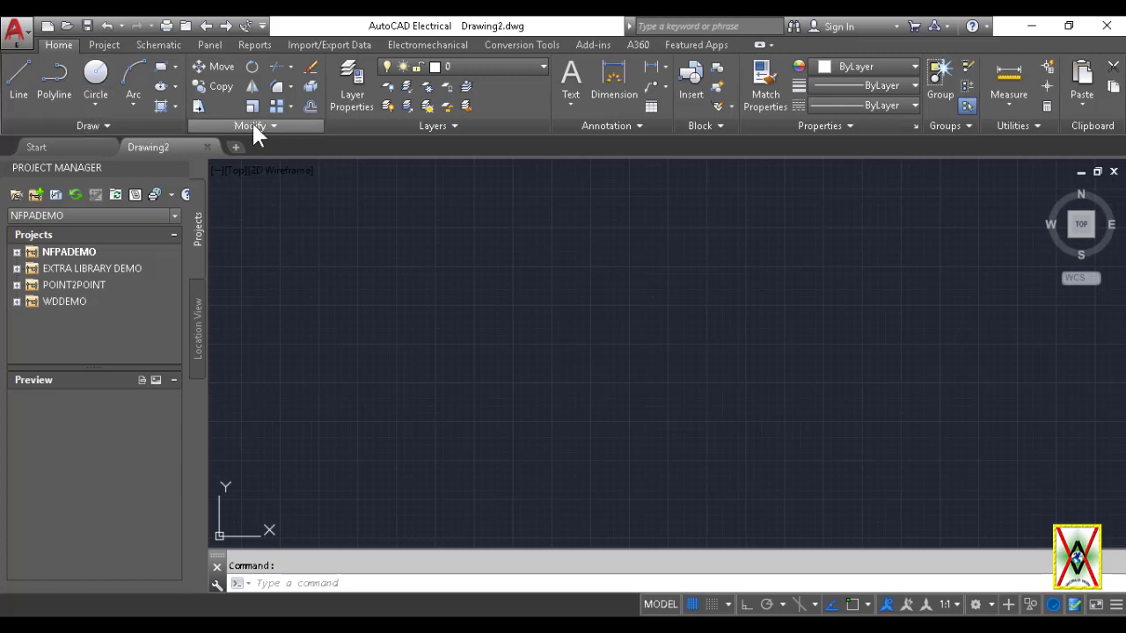
pyautogui.click(124, 126)
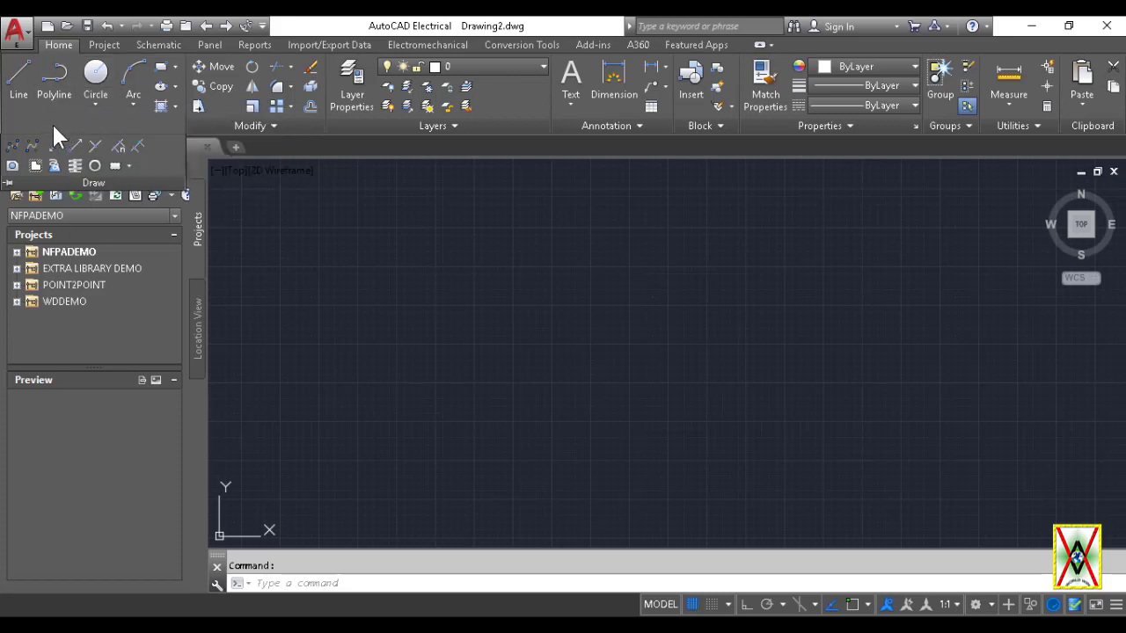
pyautogui.click(520, 259)
pyautogui.click(419, 282)
pyautogui.click(518, 378)
pyautogui.click(436, 274)
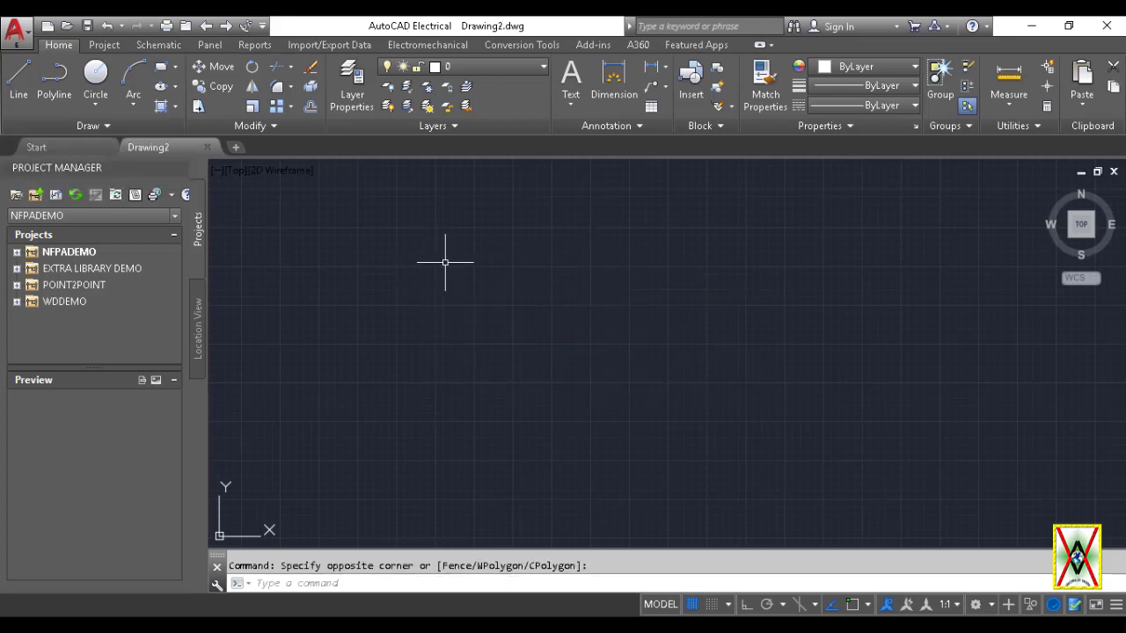
pyautogui.click(100, 125)
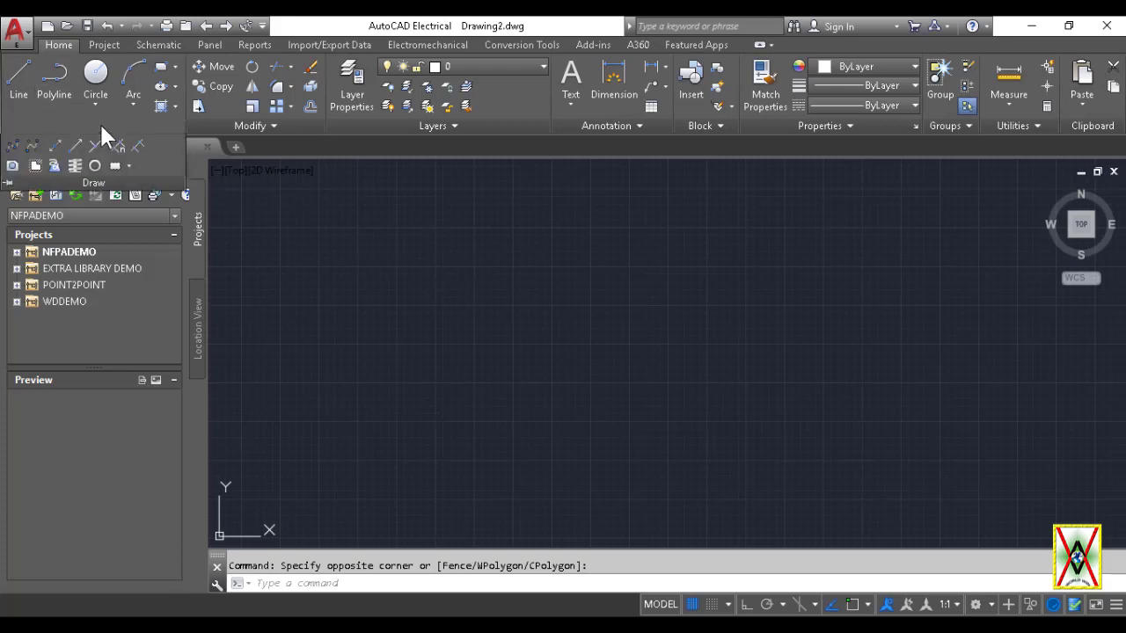
pyautogui.click(9, 183)
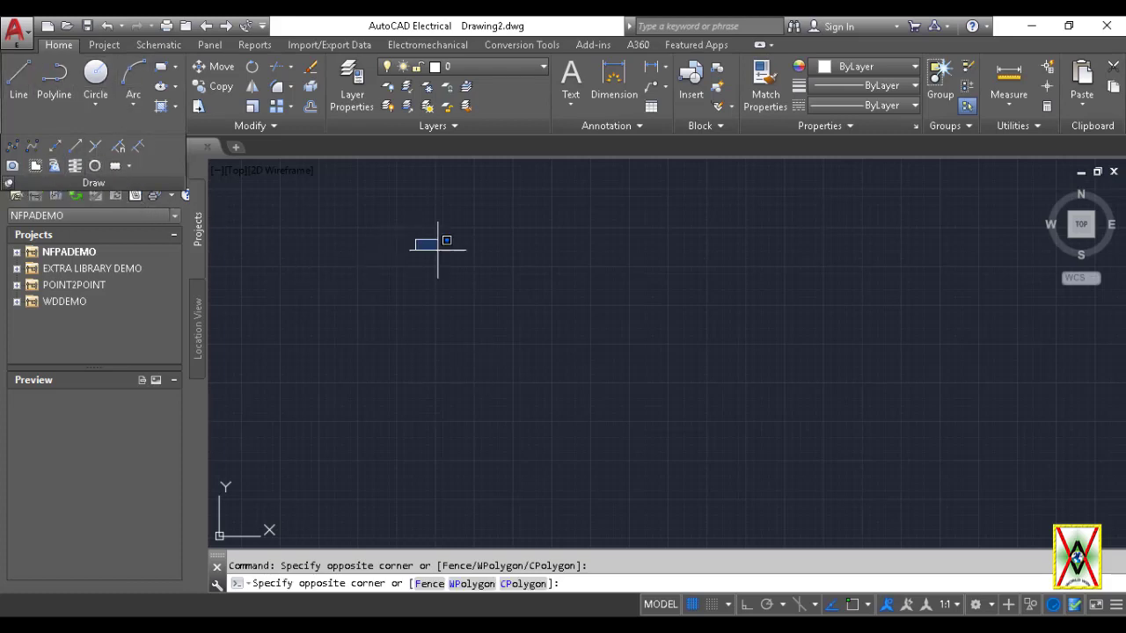
pyautogui.click(520, 311)
pyautogui.click(262, 127)
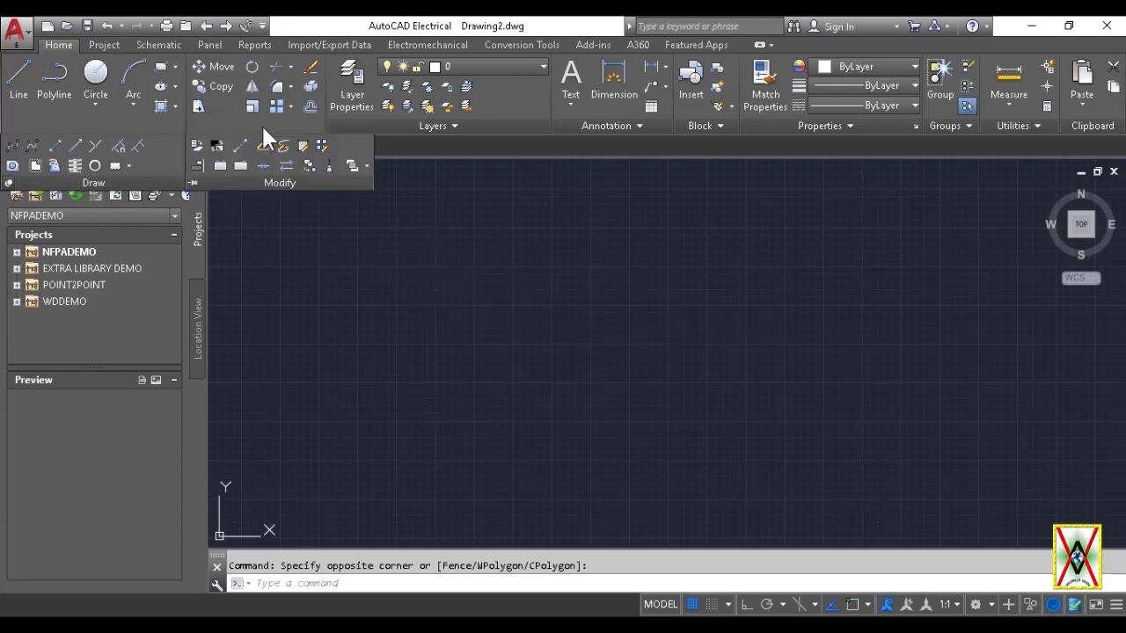
pyautogui.click(194, 182)
pyautogui.click(442, 126)
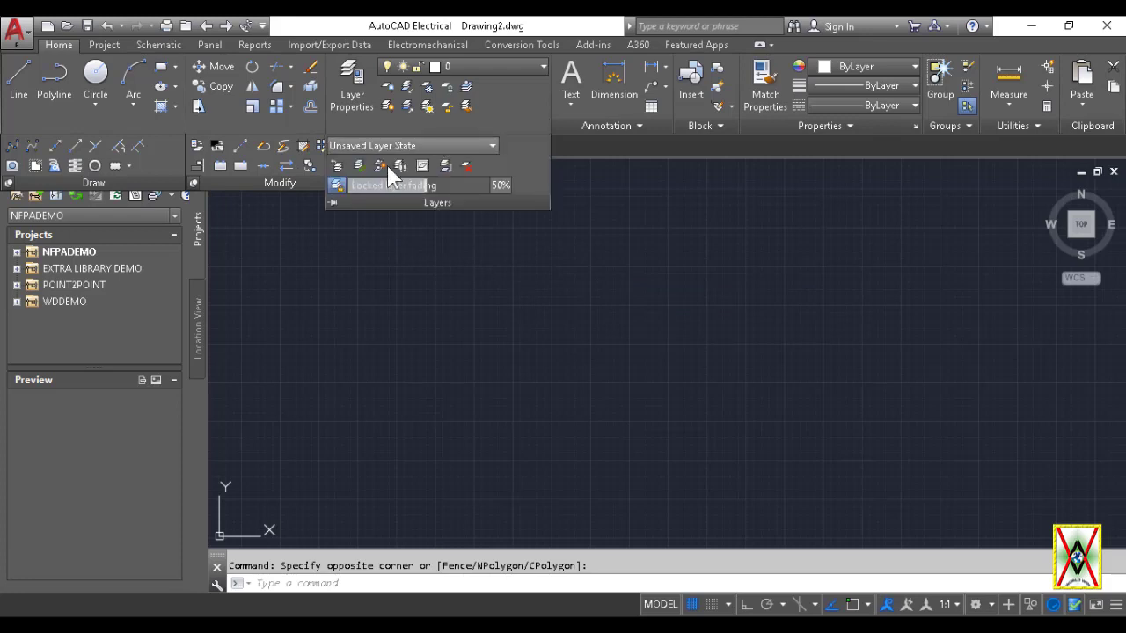
pyautogui.click(334, 202)
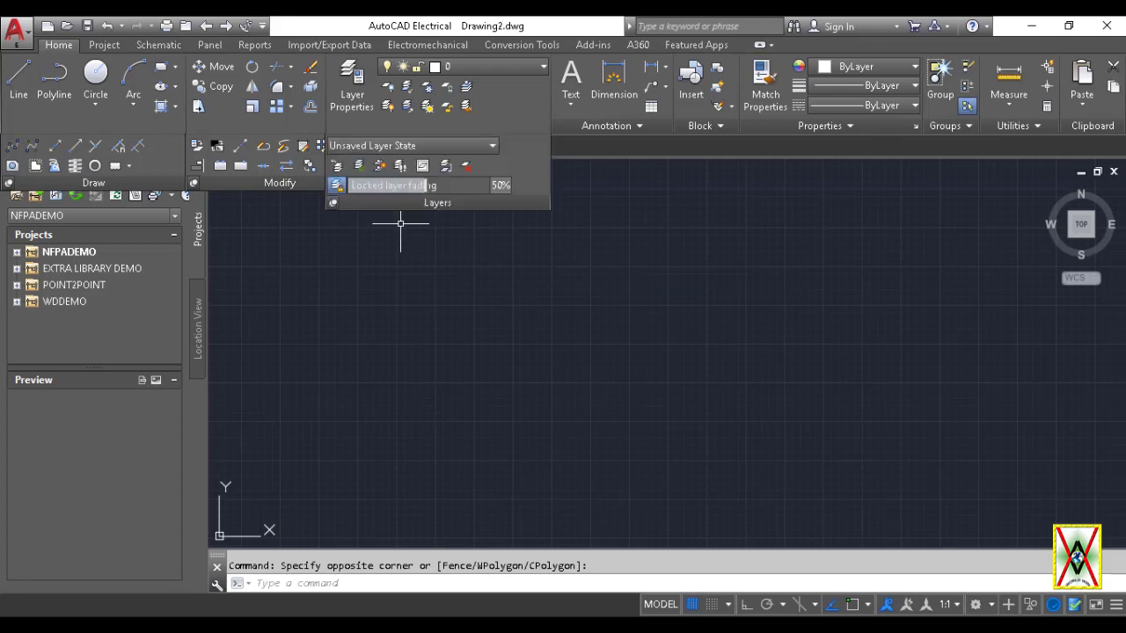
pyautogui.click(531, 245)
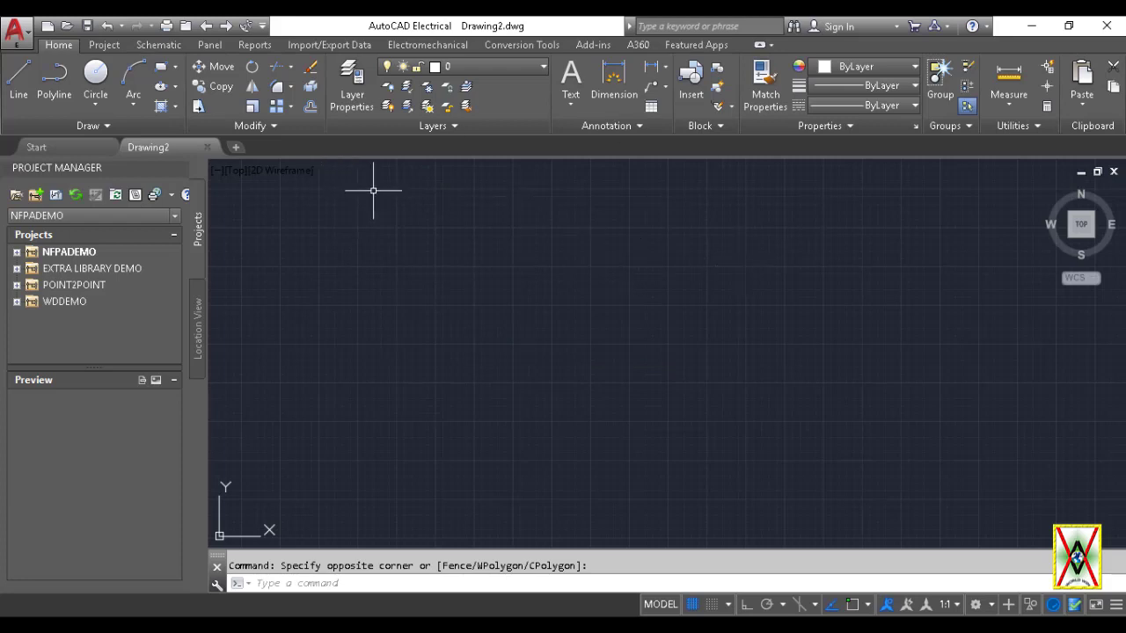
# Step: Browse the Project and Schematic ribbon tabs, ending back on Home
pyautogui.click(98, 44)
pyautogui.click(161, 47)
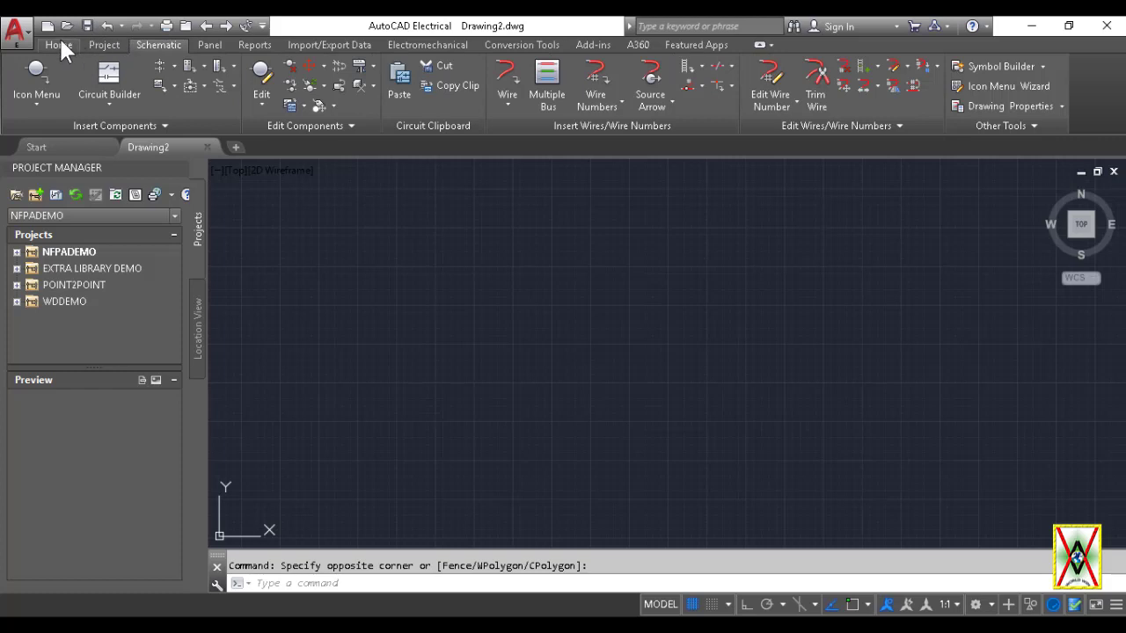
pyautogui.click(59, 39)
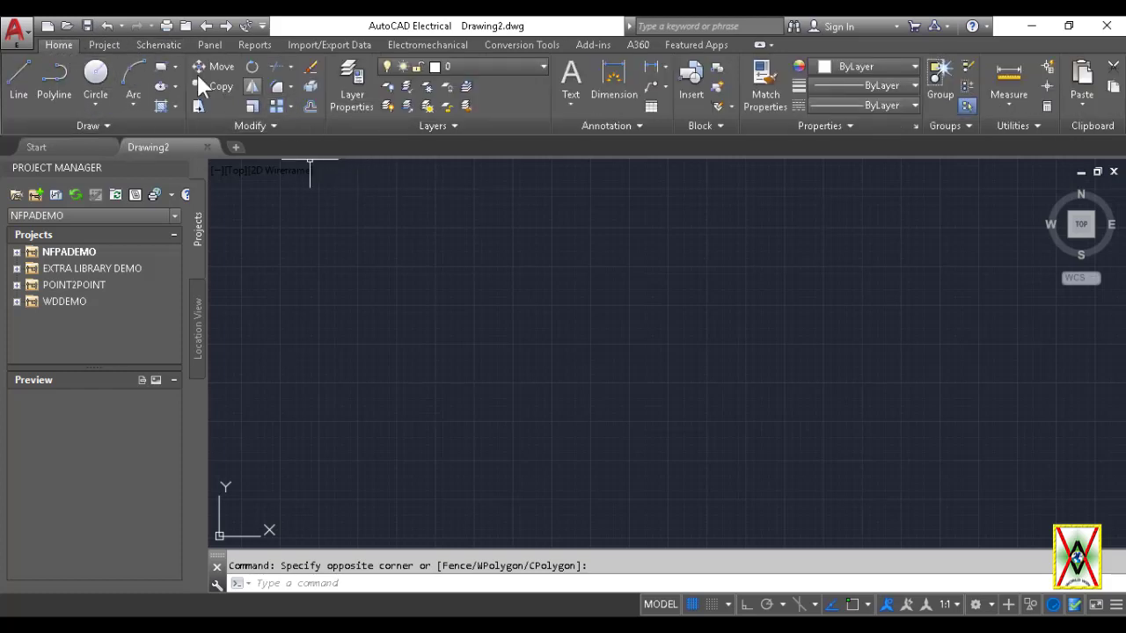
pyautogui.click(146, 42)
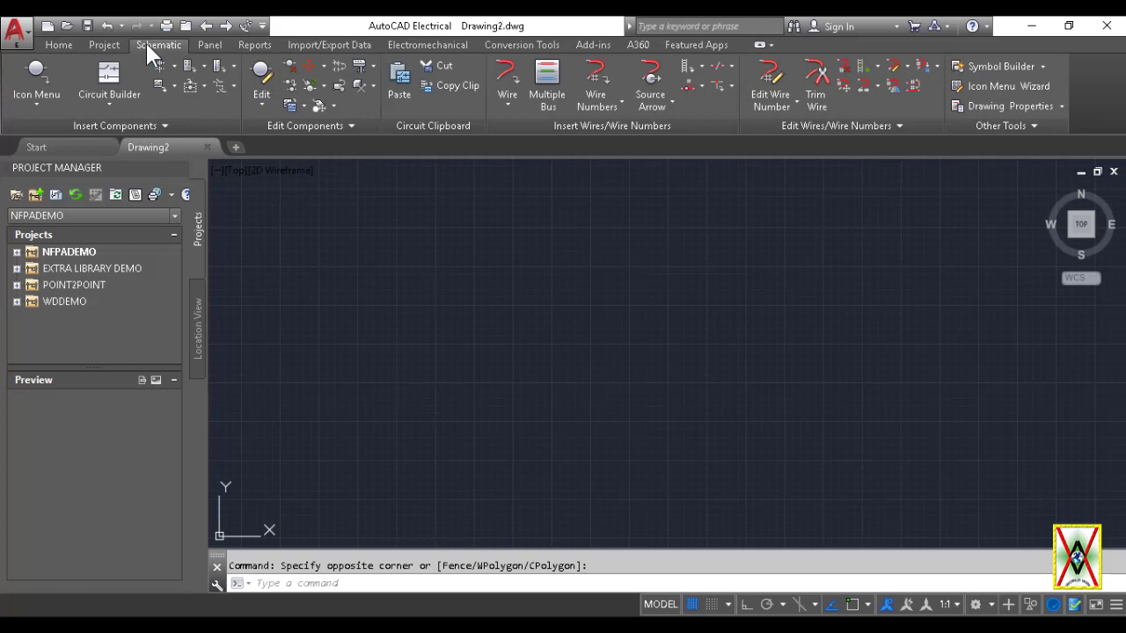
pyautogui.click(61, 44)
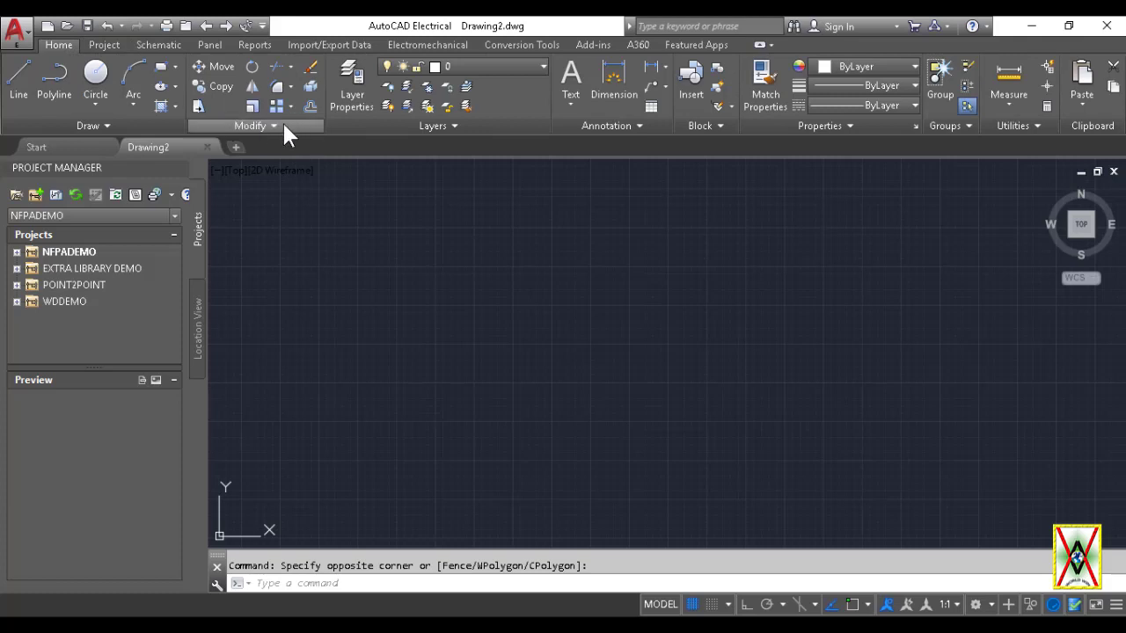
# Step: Float the Modify panel over the drawing, reposition it, then return it to the ribbon
pyautogui.moveTo(220, 119); pyautogui.dragTo(493, 312)
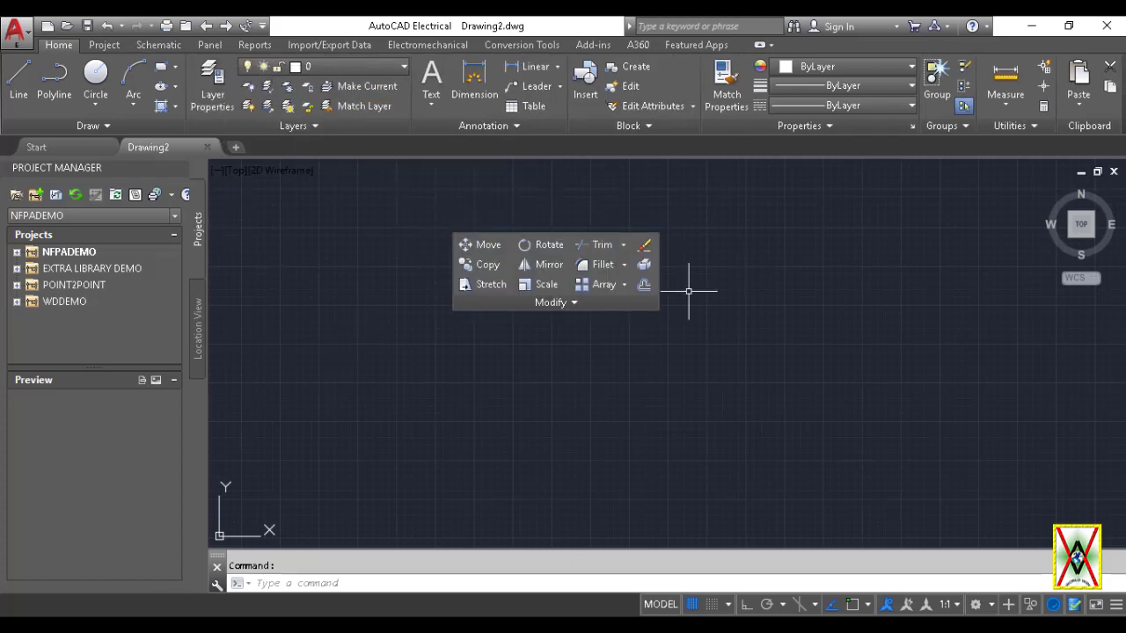
pyautogui.moveTo(484, 303)
pyautogui.moveTo(453, 239)
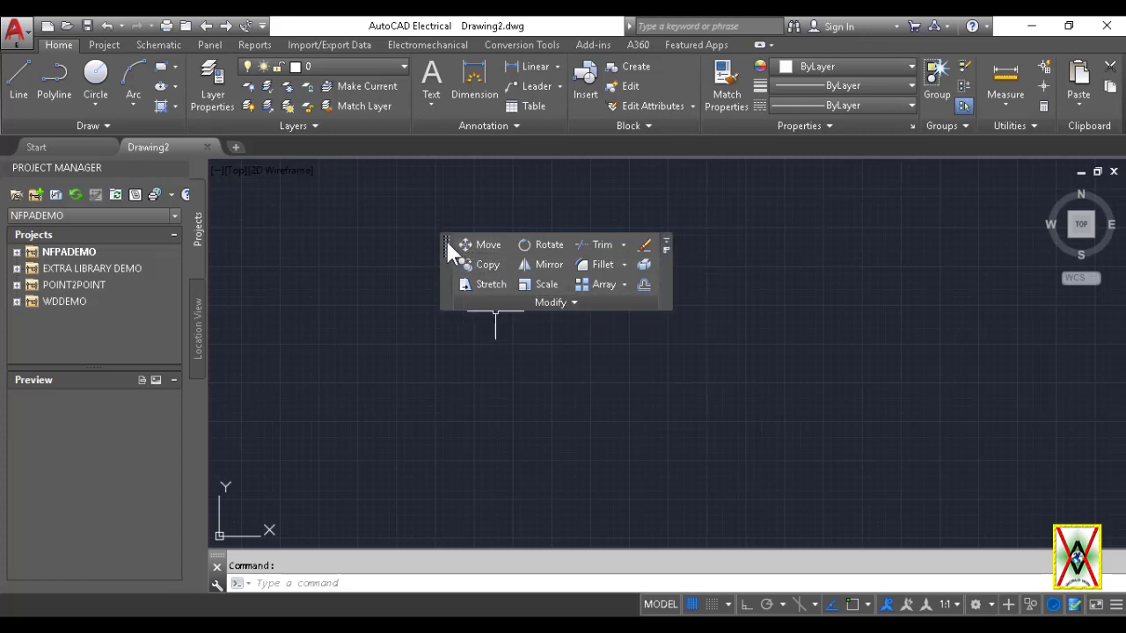
pyautogui.moveTo(445, 247)
pyautogui.mouseDown()
pyautogui.moveTo(267, 212)
pyautogui.moveTo(292, 354)
pyautogui.moveTo(702, 391)
pyautogui.moveTo(830, 162)
pyautogui.moveTo(1036, 206)
pyautogui.moveTo(672, 350)
pyautogui.moveTo(84, 417)
pyautogui.moveTo(39, 186)
pyautogui.moveTo(510, 286)
pyautogui.moveTo(447, 256)
pyautogui.mouseUp()
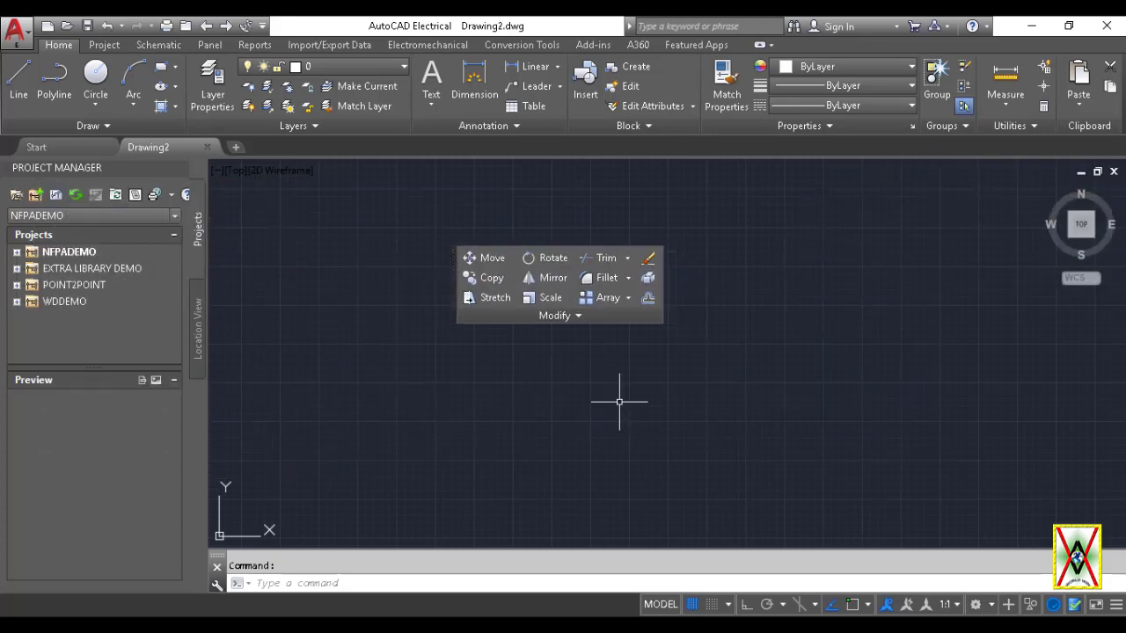
pyautogui.moveTo(655, 255)
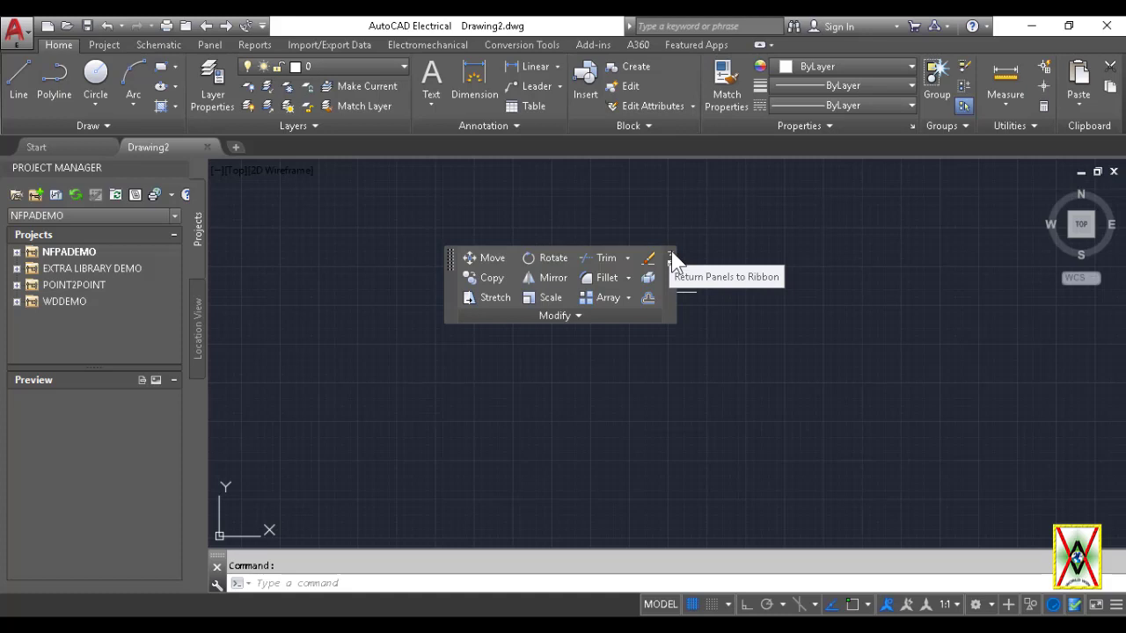
pyautogui.click(671, 256)
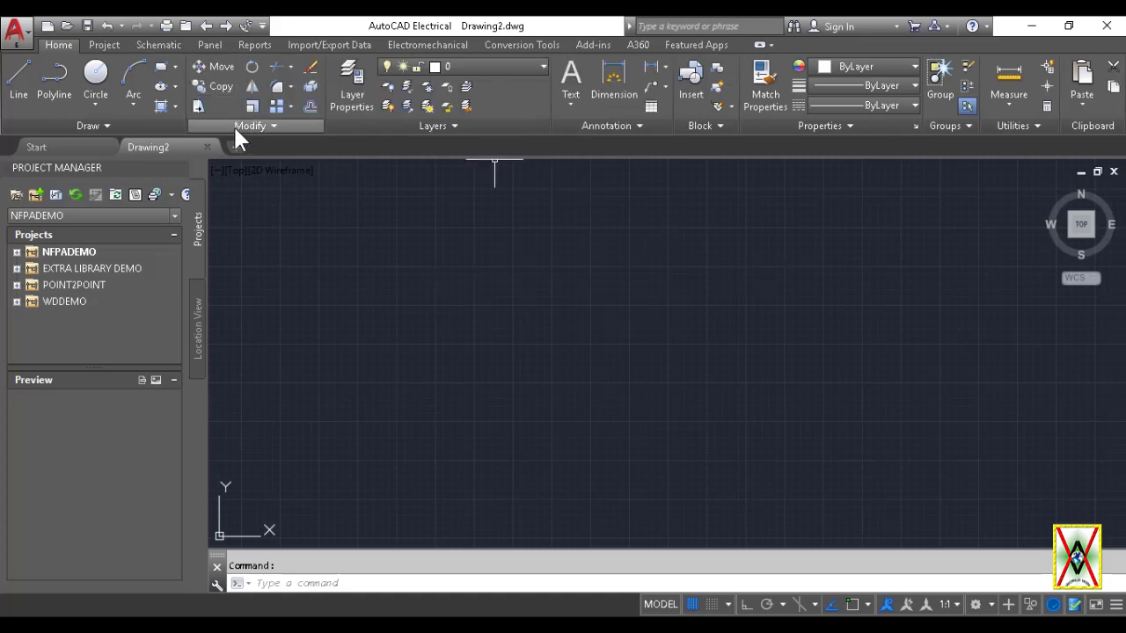
# Step: Float the Modify panel again and expand it to show its extra tools
pyautogui.moveTo(233, 124); pyautogui.dragTo(531, 324)
pyautogui.moveTo(647, 258)
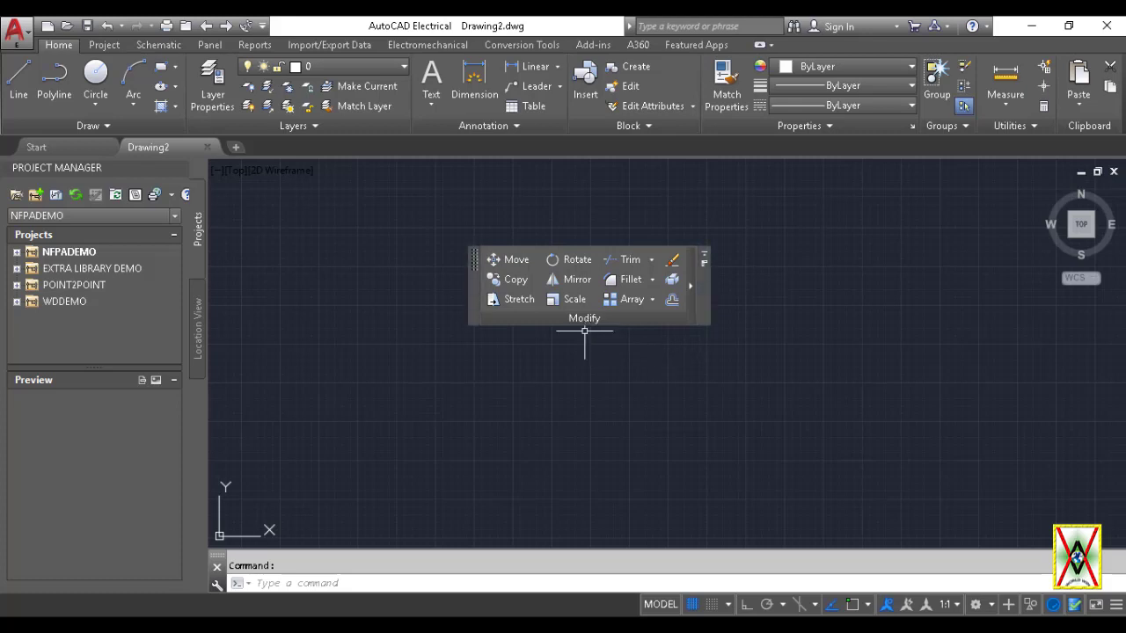
pyautogui.click(690, 286)
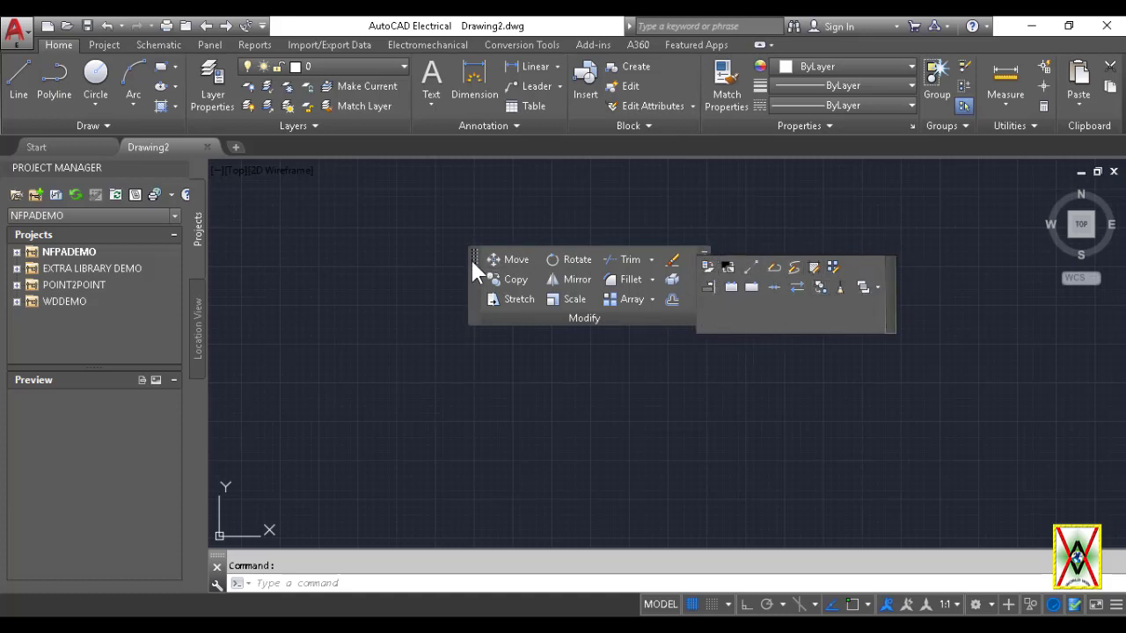
# Step: Return the floating Modify panel to the ribbon and go back to the Home tab
pyautogui.moveTo(470, 257); pyautogui.dragTo(405, 242)
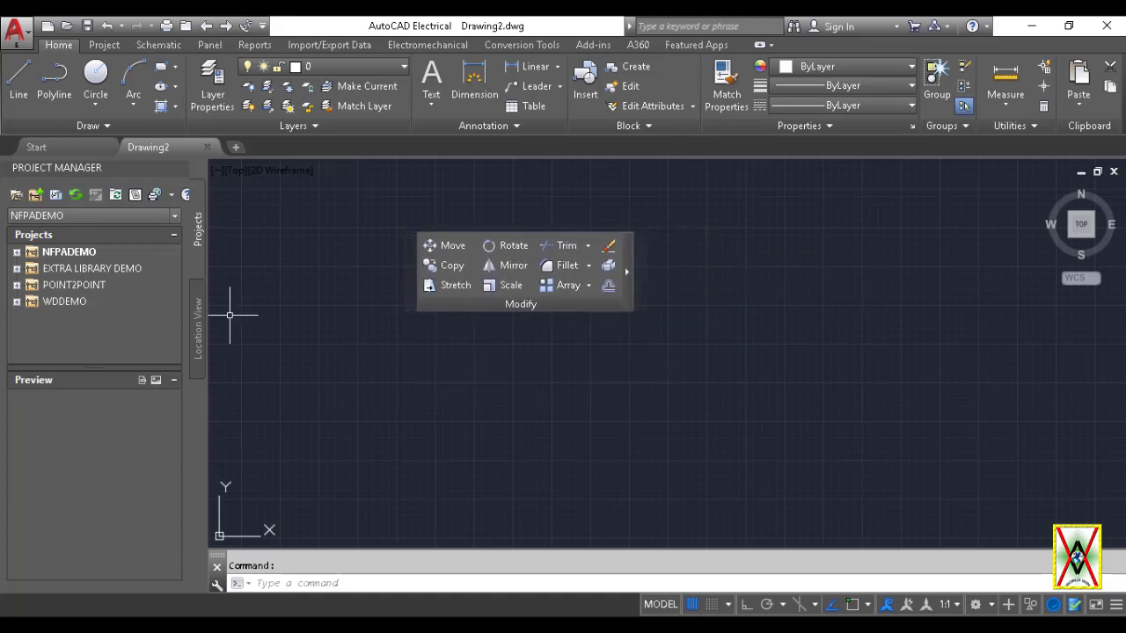
pyautogui.click(158, 45)
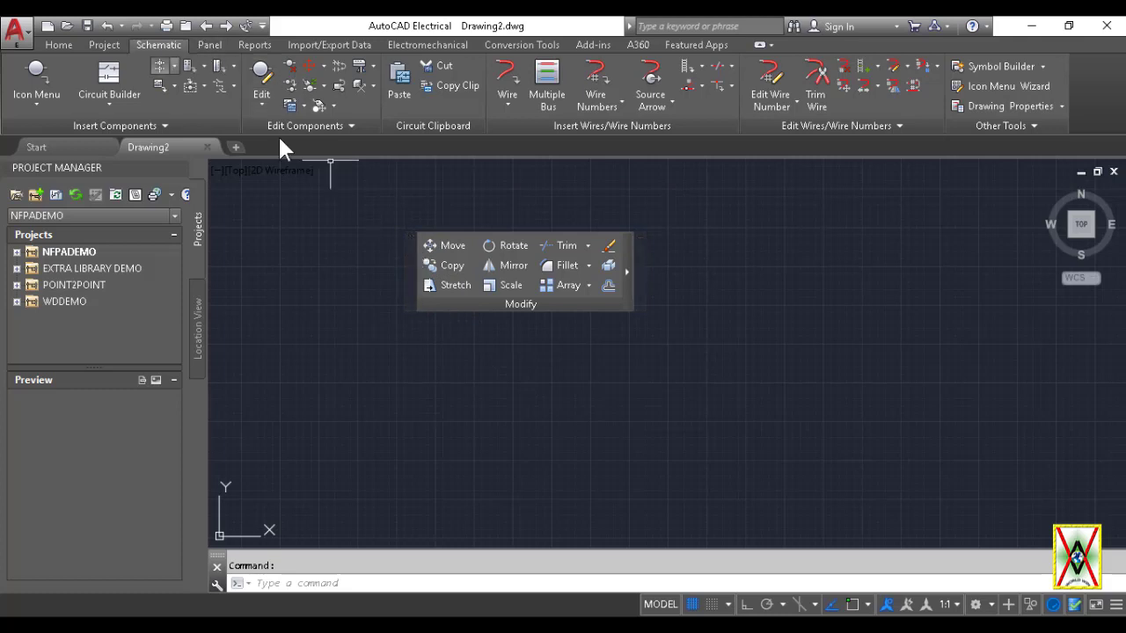
pyautogui.moveTo(630, 255); pyautogui.dragTo(568, 225)
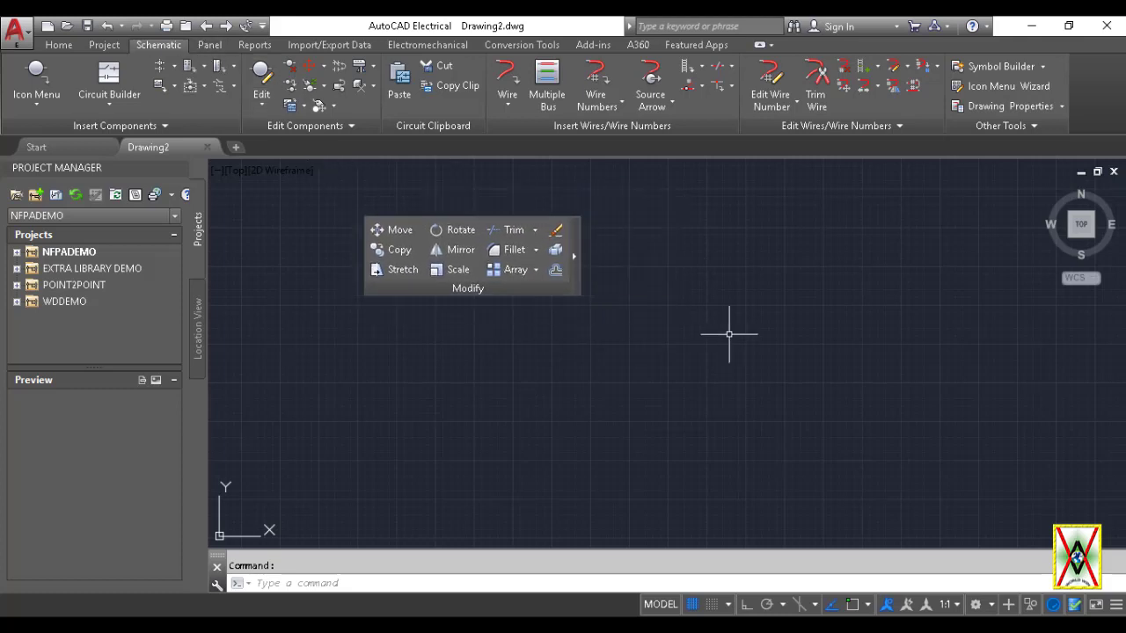
pyautogui.moveTo(576, 245)
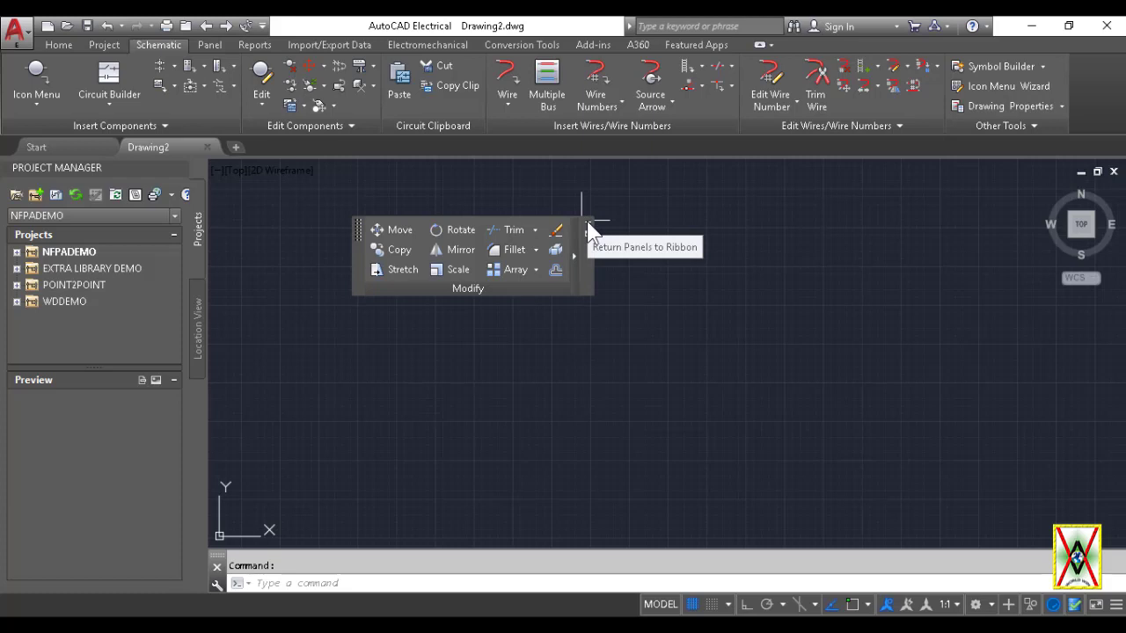
pyautogui.click(588, 230)
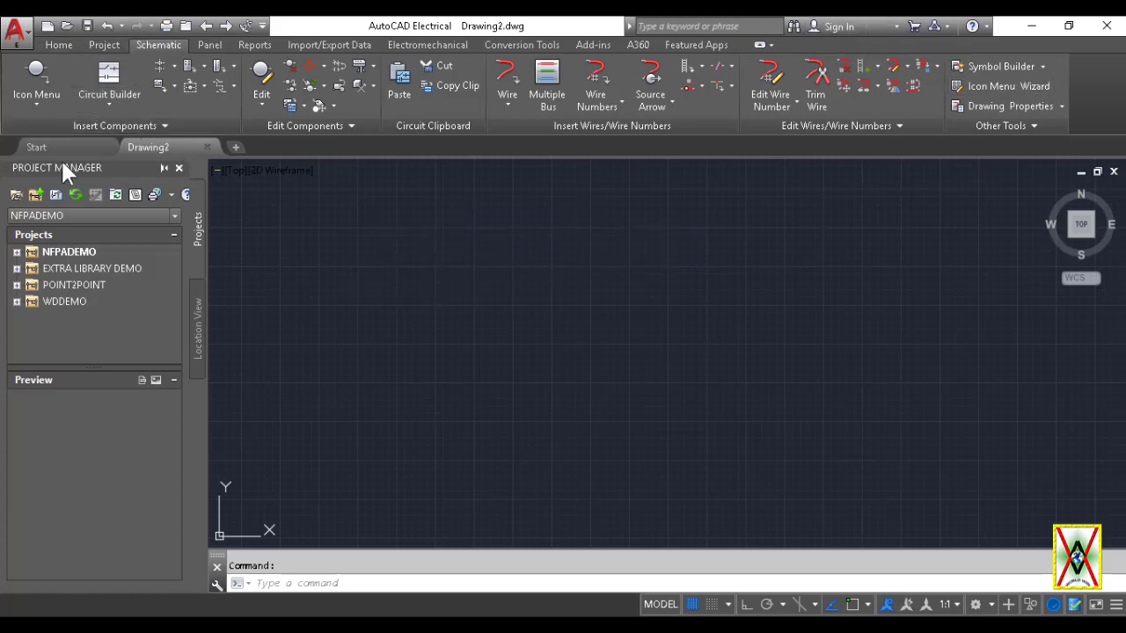
pyautogui.click(55, 45)
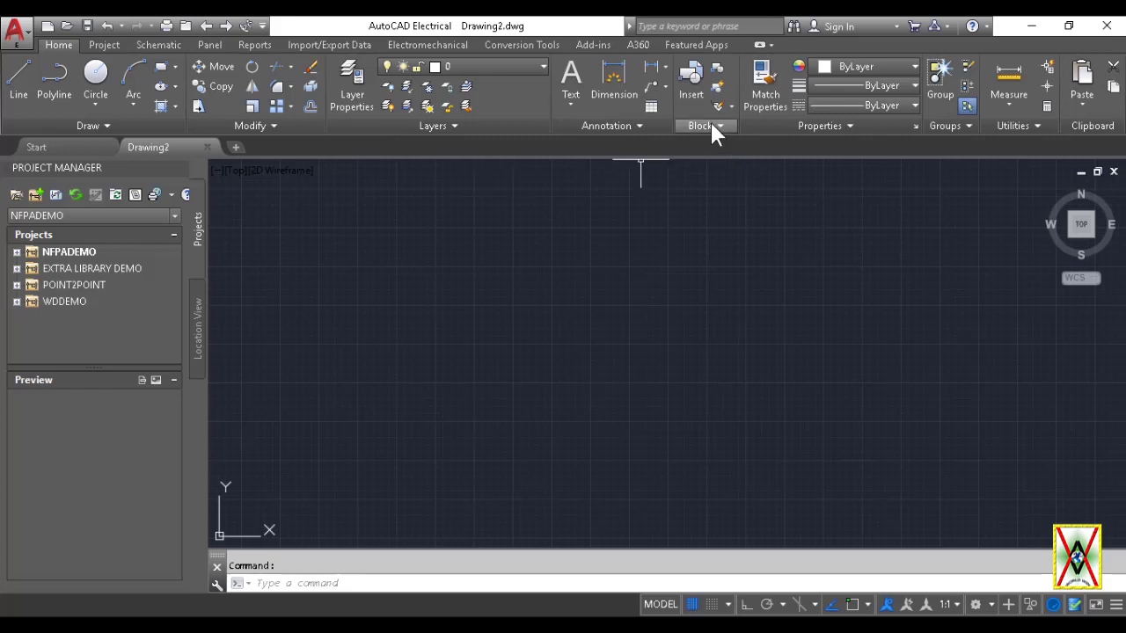
# Step: Float the Properties panel, then return it to the ribbon and reopen Home
pyautogui.moveTo(859, 129); pyautogui.dragTo(606, 301)
pyautogui.click(428, 44)
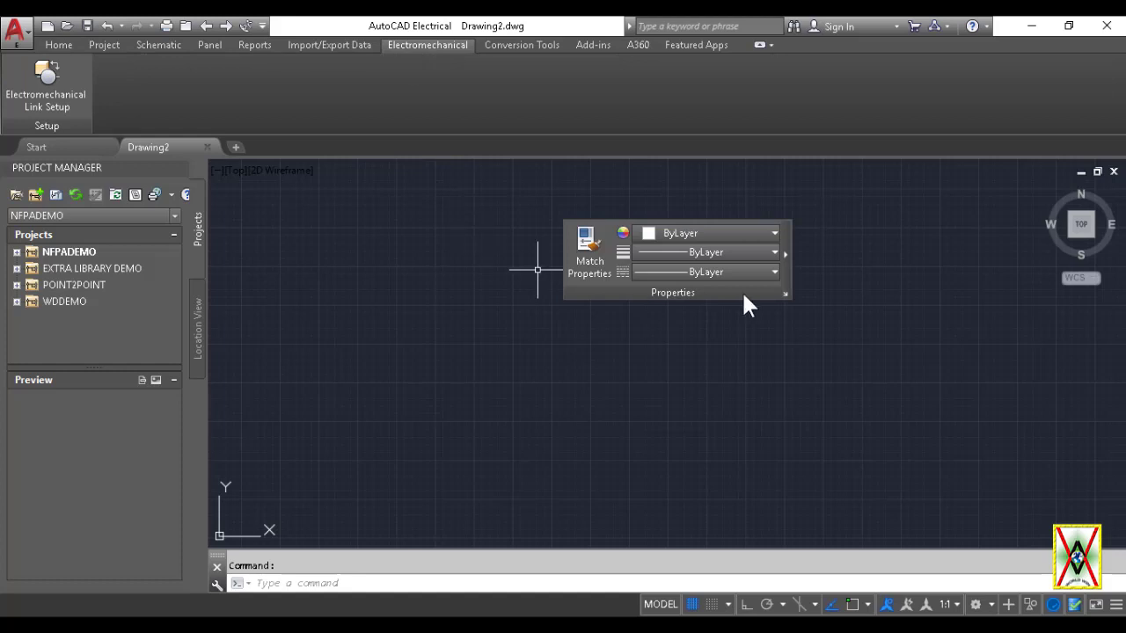
pyautogui.moveTo(796, 237)
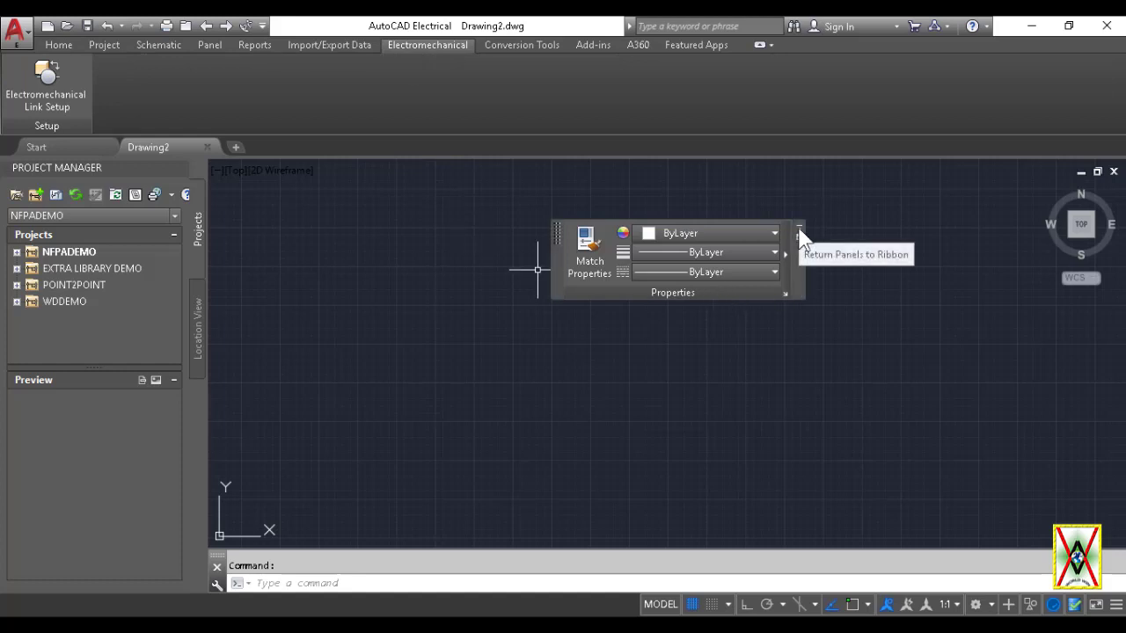
pyautogui.click(799, 232)
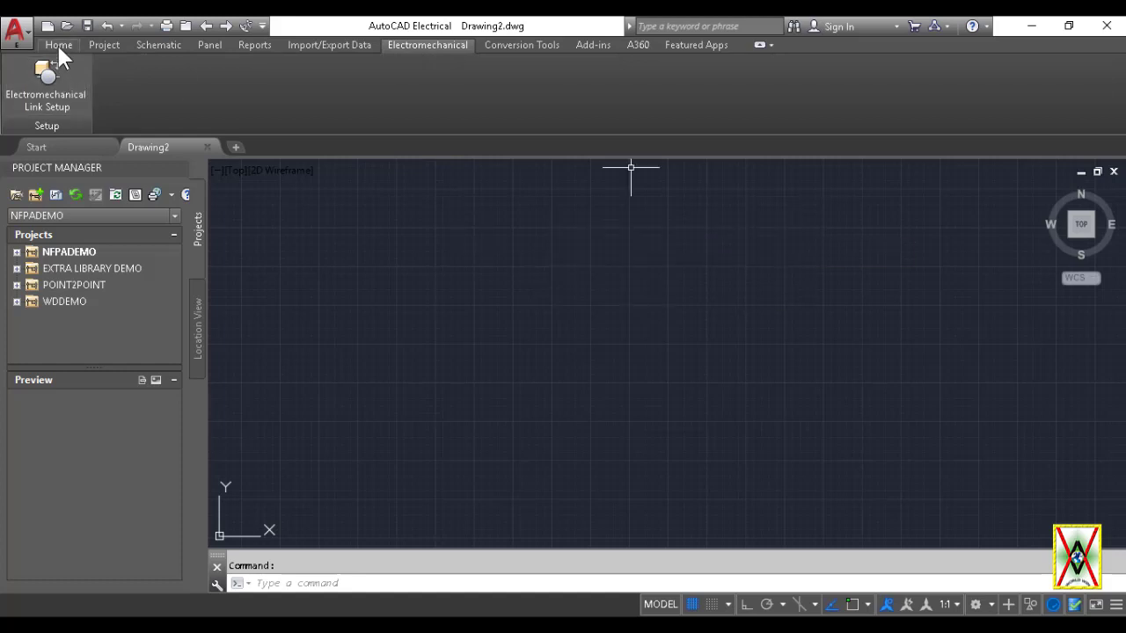
pyautogui.click(59, 45)
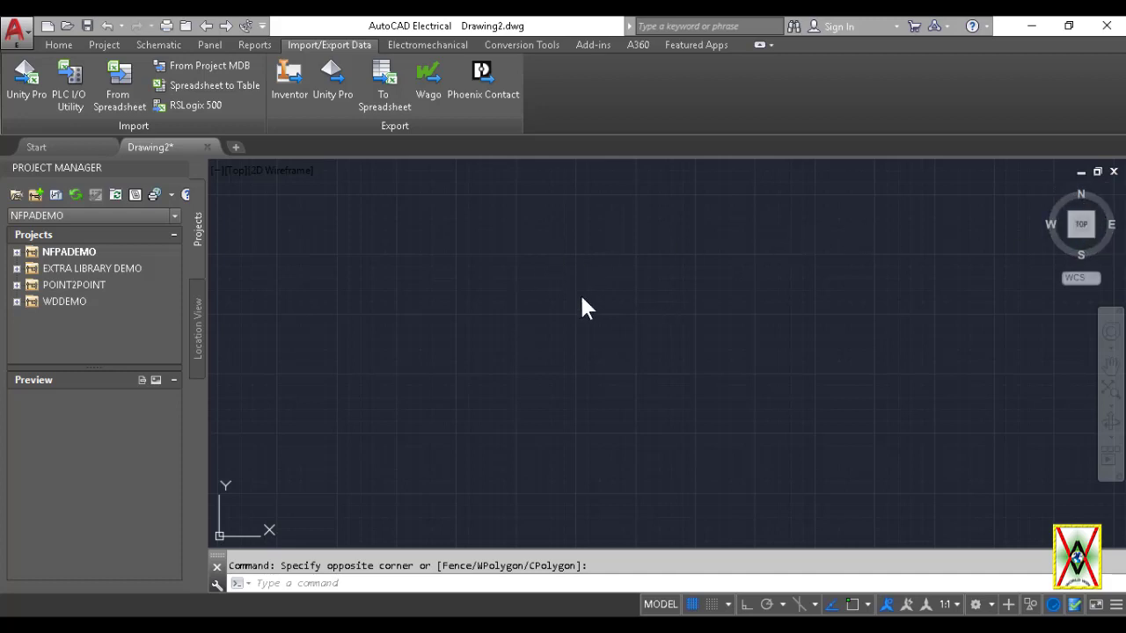
# Step: Switch to the SE isometric view, then back to Top, zooming to extents each time
pyautogui.scroll(3, 616, 281)
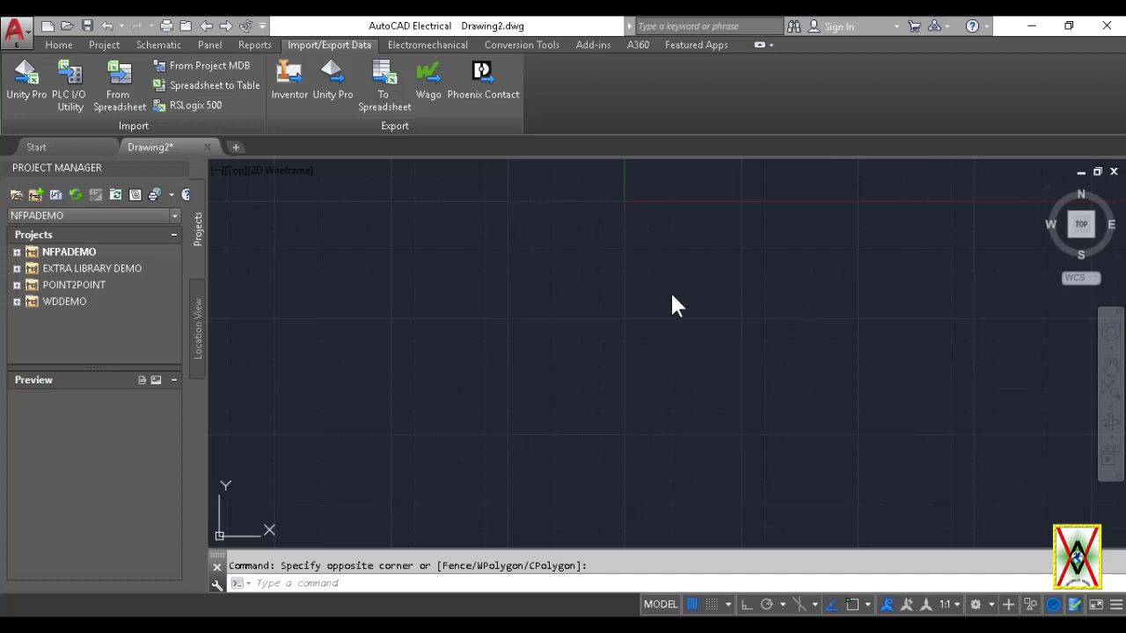
pyautogui.scroll(-1, 673, 301)
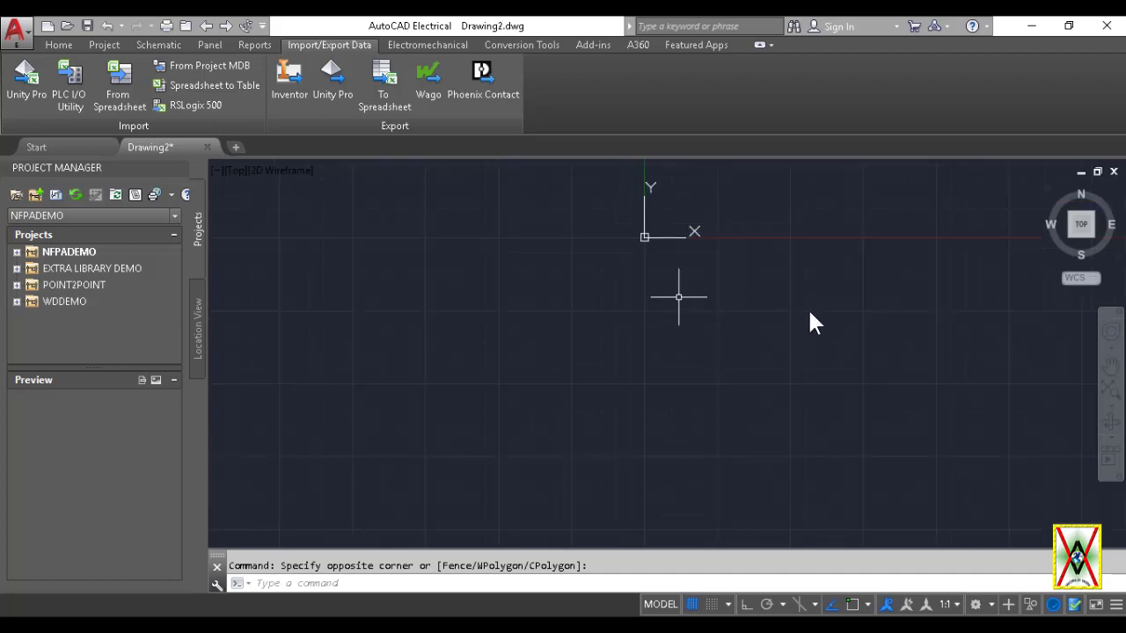
pyautogui.click(1095, 242)
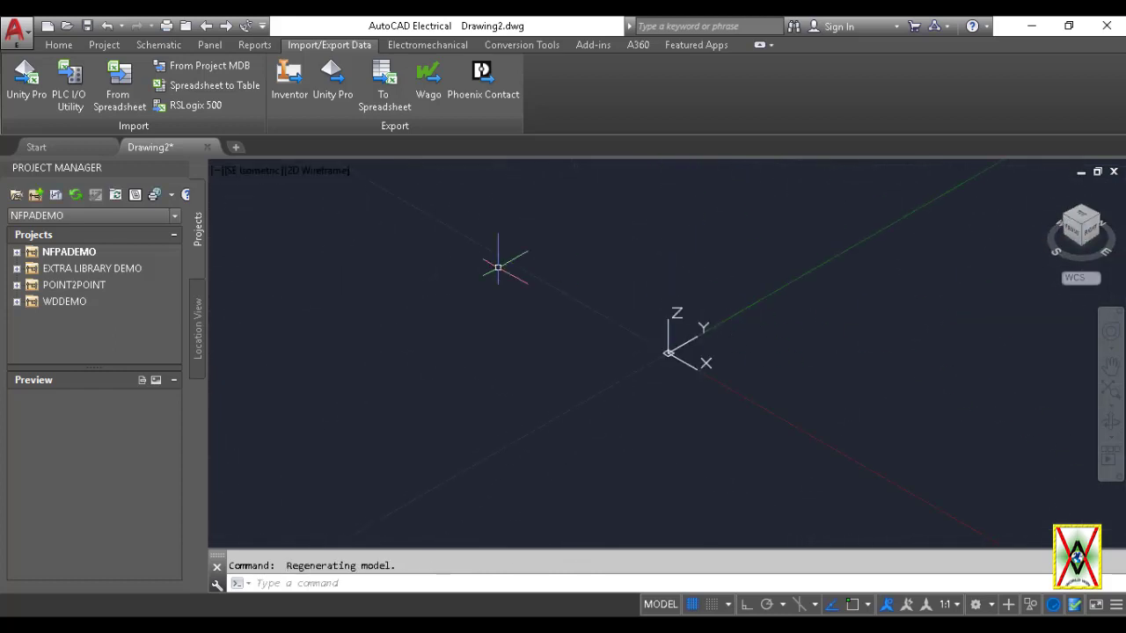
pyautogui.moveTo(649, 344); pyautogui.dragTo(665, 301, button='middle')
pyautogui.middleClick(740, 306)
pyautogui.middleClick(740, 307)
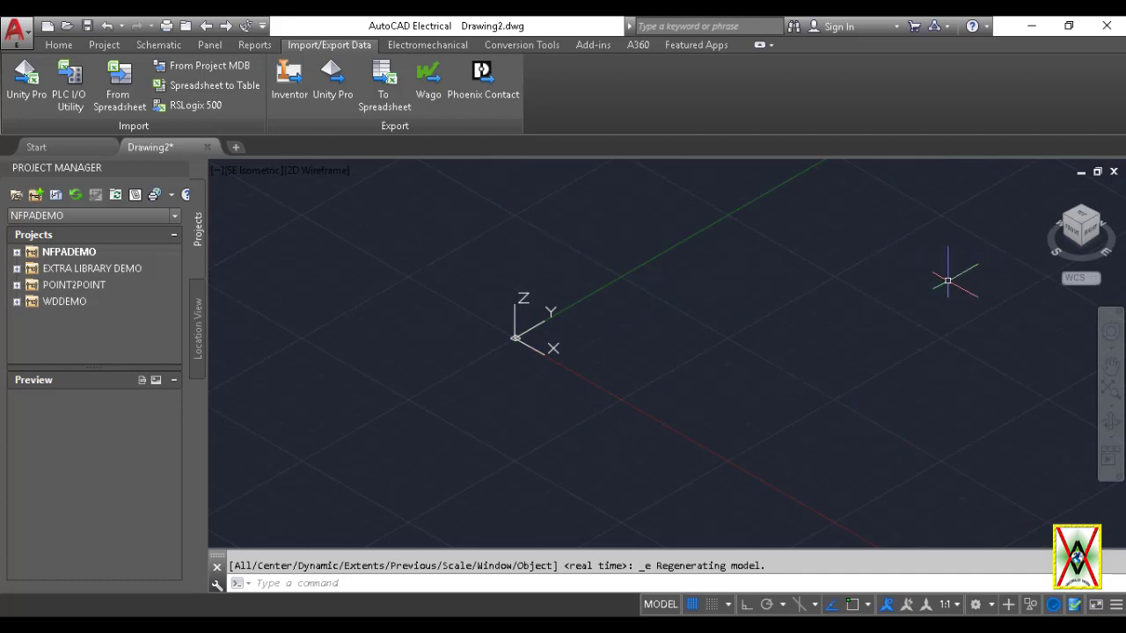
pyautogui.click(1082, 223)
pyautogui.middleClick(577, 262)
pyautogui.middleClick(577, 262)
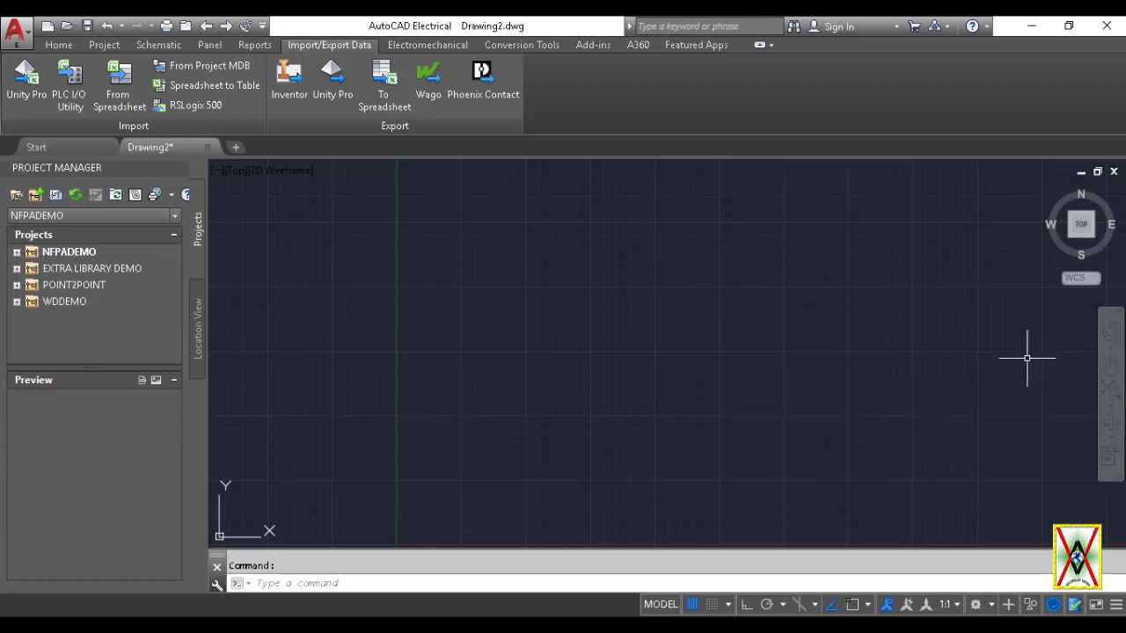
# Step: Zoom out and pan slightly left so the UCS origin sits mid-screen
pyautogui.scroll(-2, 1026, 335)
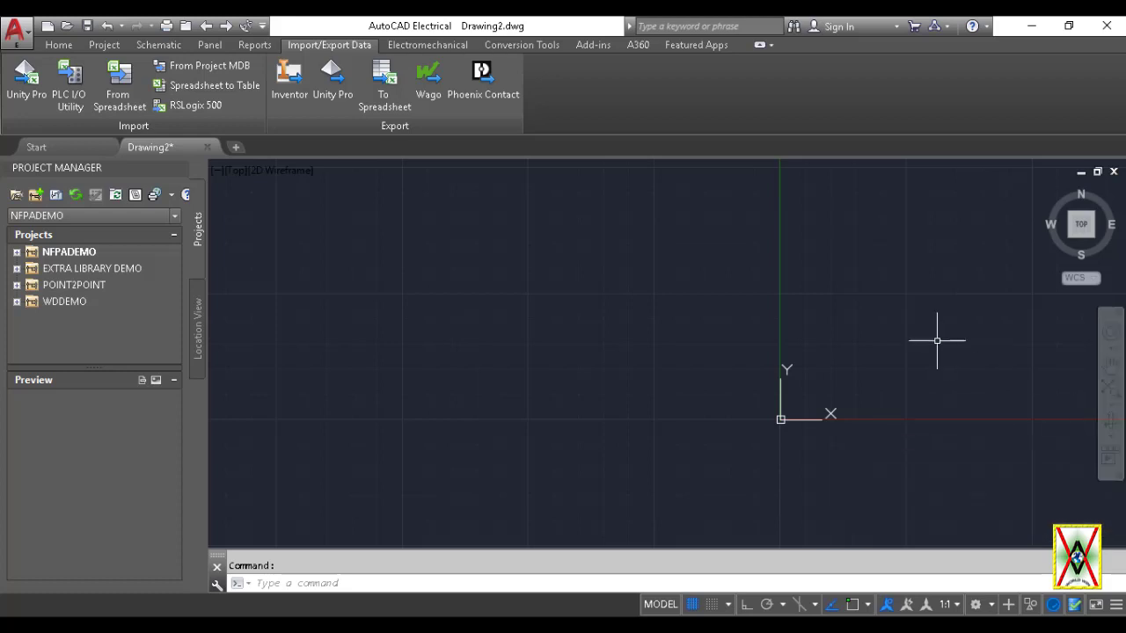
pyautogui.moveTo(842, 305); pyautogui.dragTo(835, 309, button='middle')
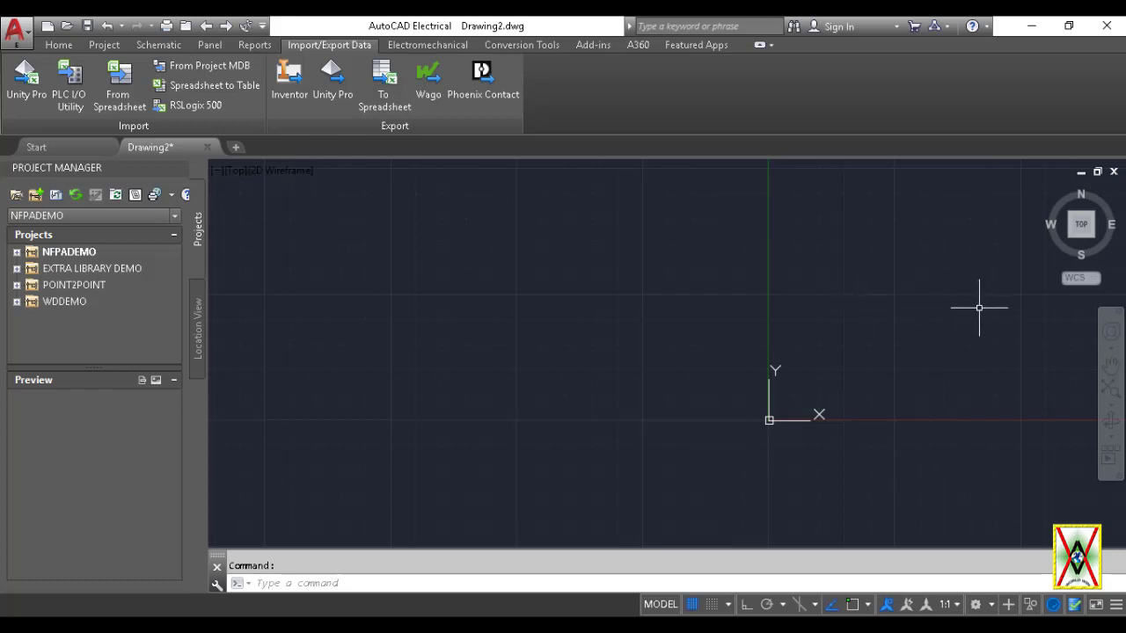
pyautogui.click(1119, 313)
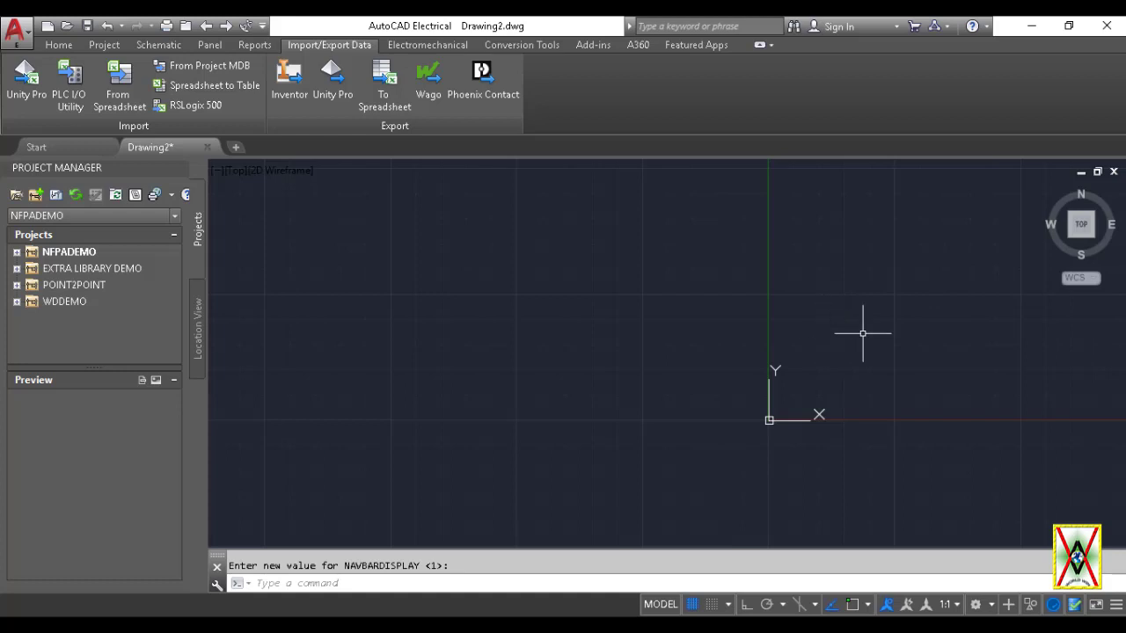
pyautogui.click(371, 581)
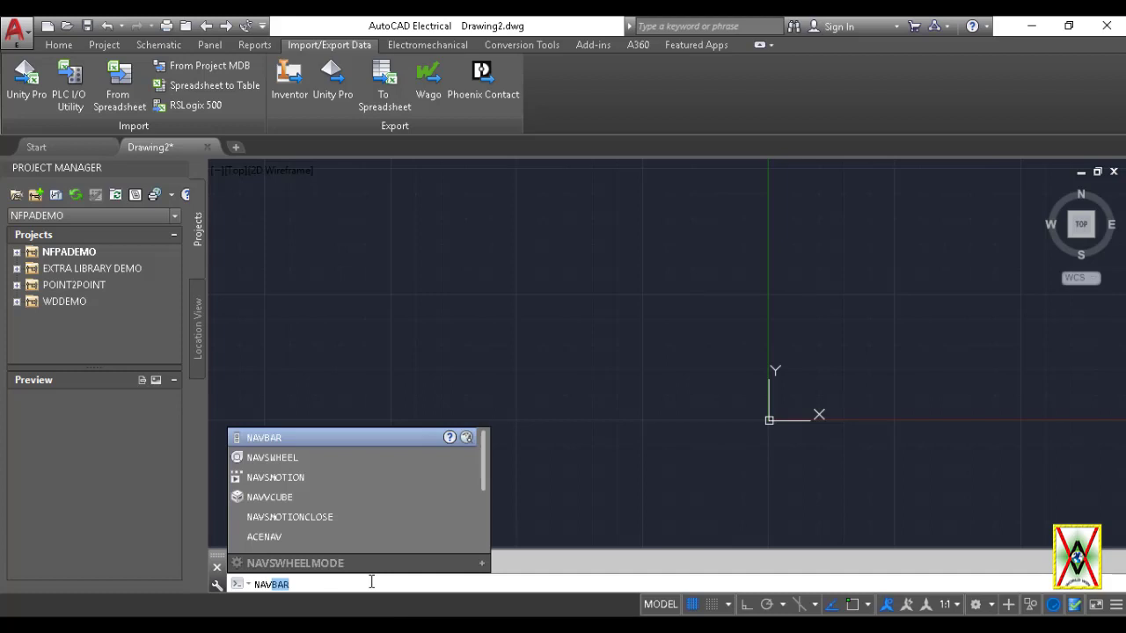
pyautogui.scroll(-1, 343, 512)
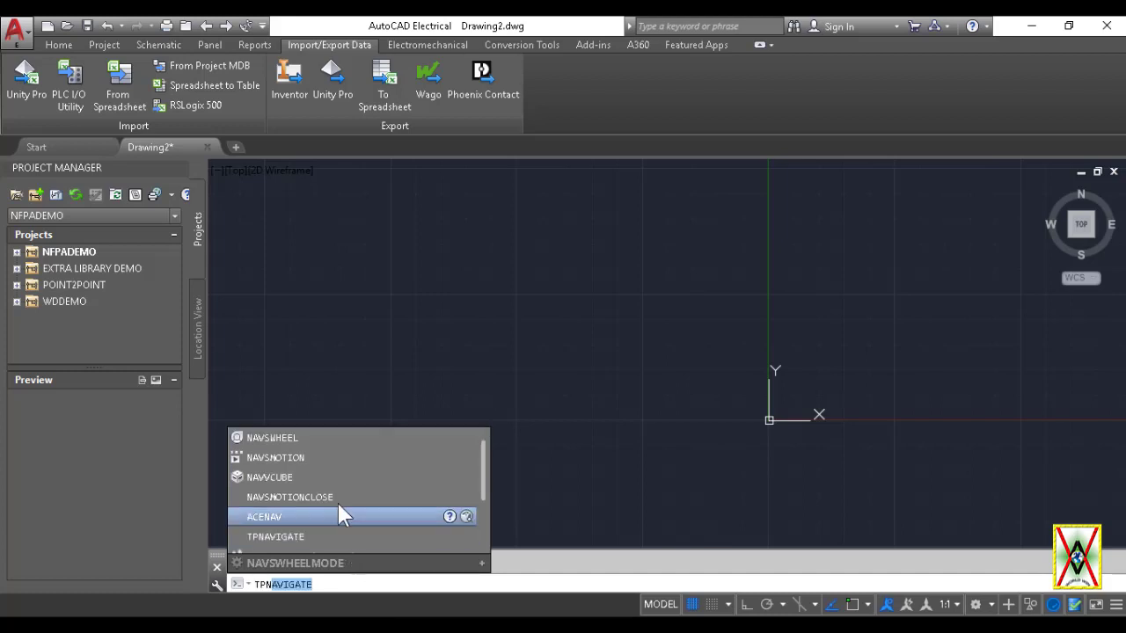
pyautogui.click(290, 440)
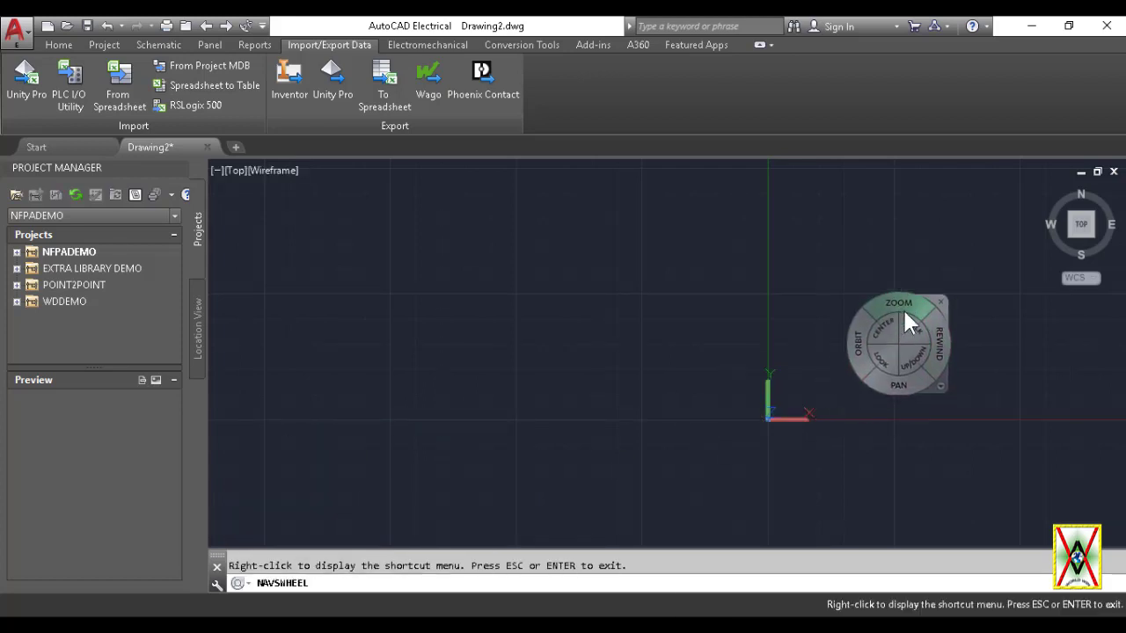
pyautogui.press('Escape')
pyautogui.click(334, 583)
pyautogui.write('nav')
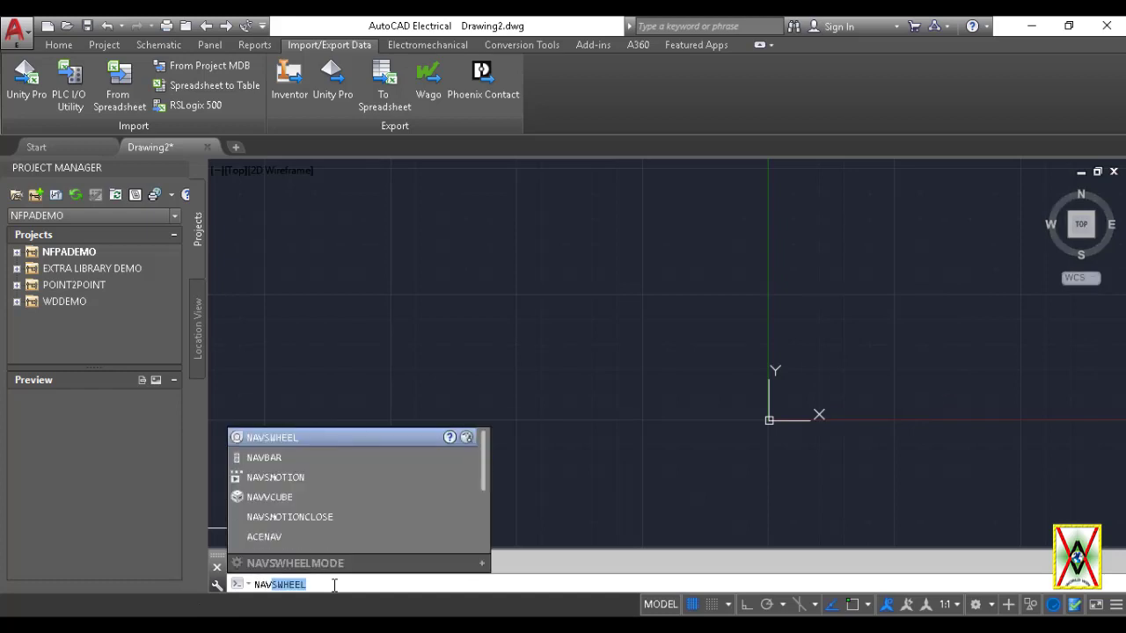
pyautogui.click(271, 458)
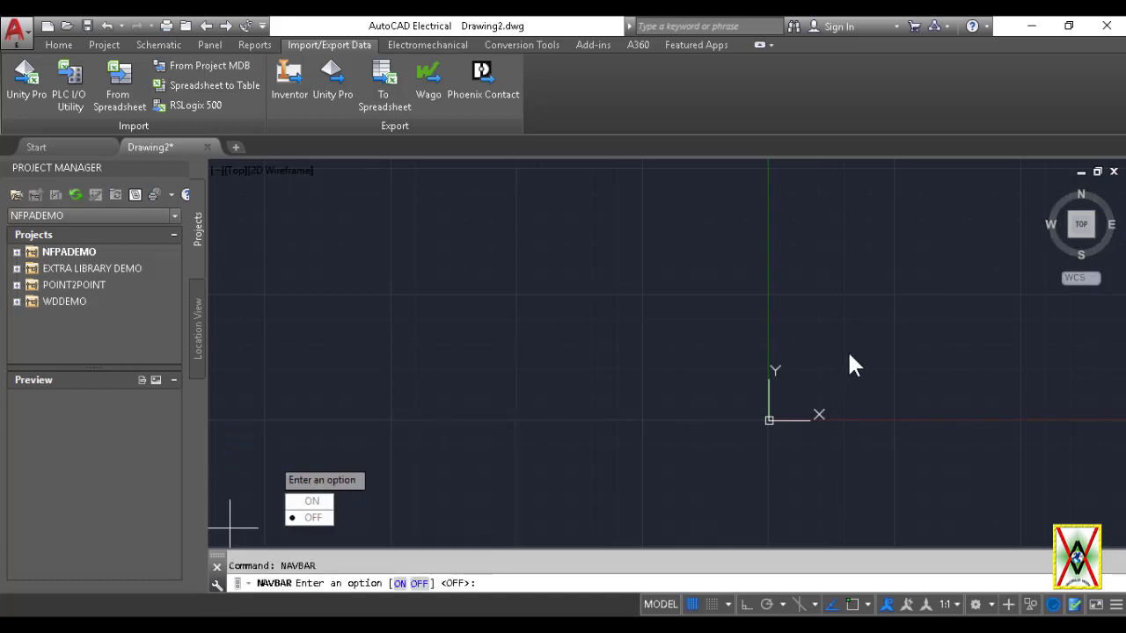
pyautogui.click(311, 505)
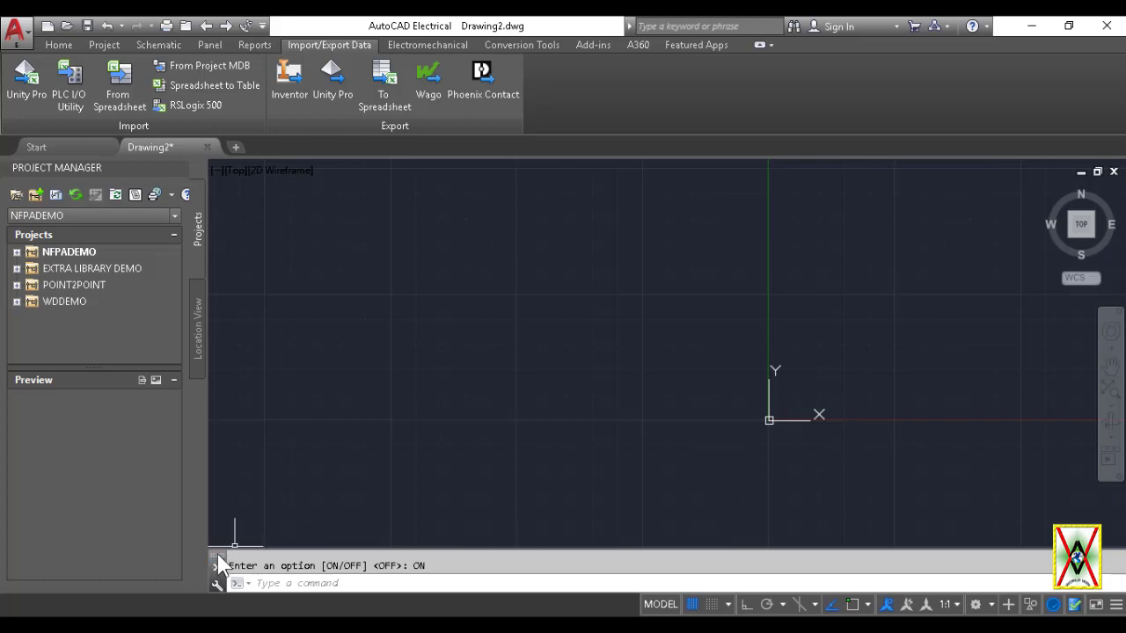
# Step: Float the Draw panel from the Home tab, move it, then return it to the ribbon
pyautogui.click(54, 44)
pyautogui.moveTo(44, 122); pyautogui.dragTo(466, 318)
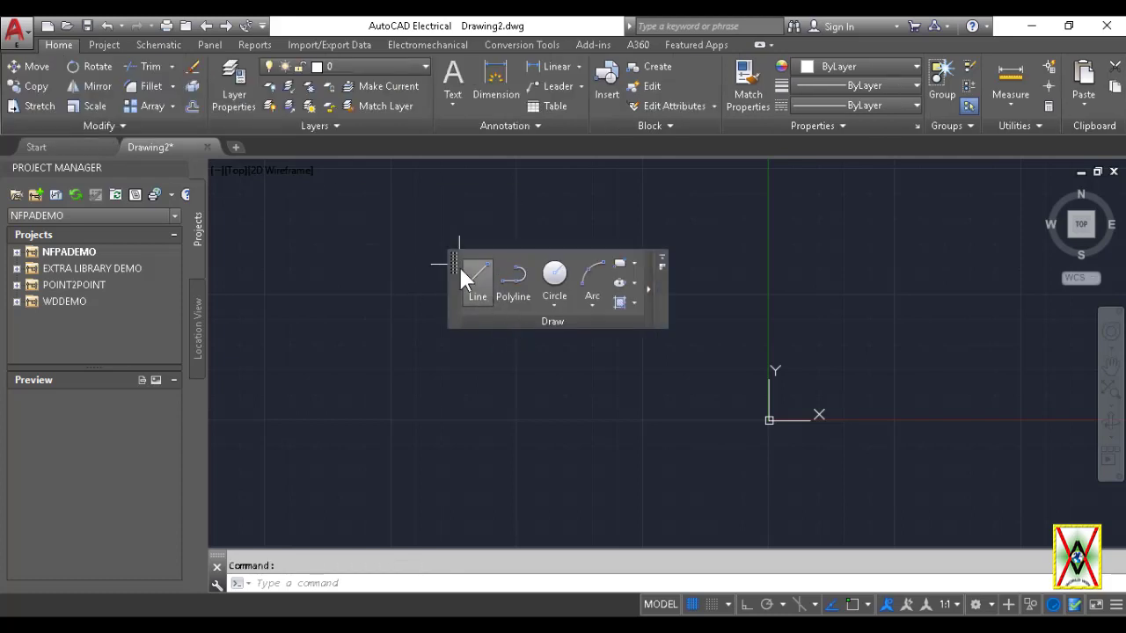
pyautogui.moveTo(453, 264)
pyautogui.mouseDown()
pyautogui.moveTo(411, 247)
pyautogui.moveTo(374, 255)
pyautogui.mouseUp()
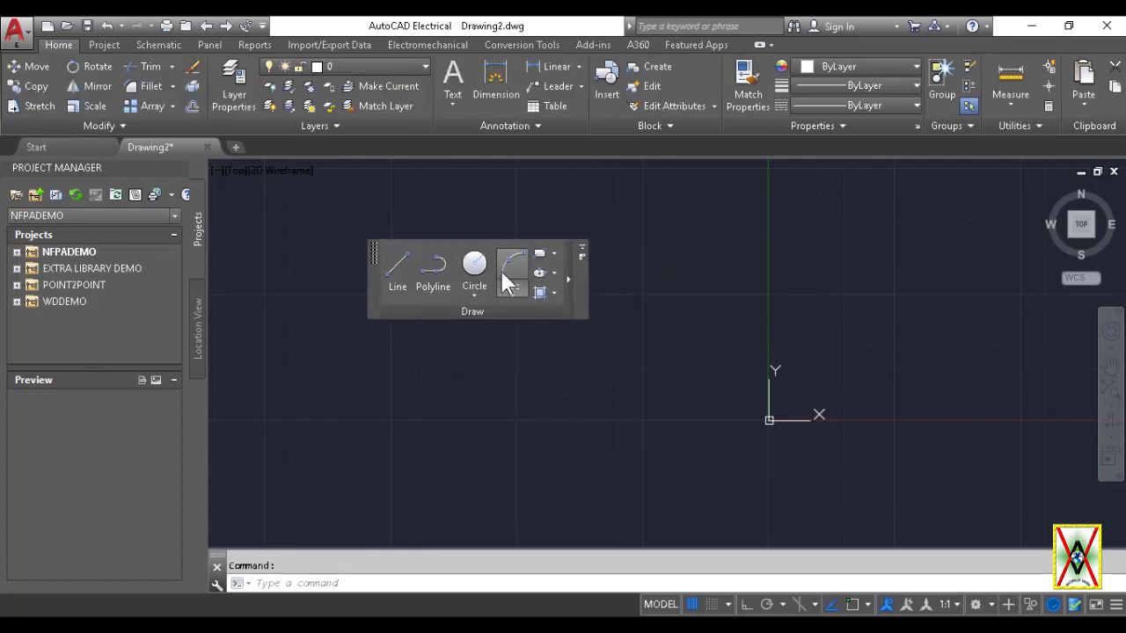
pyautogui.click(582, 250)
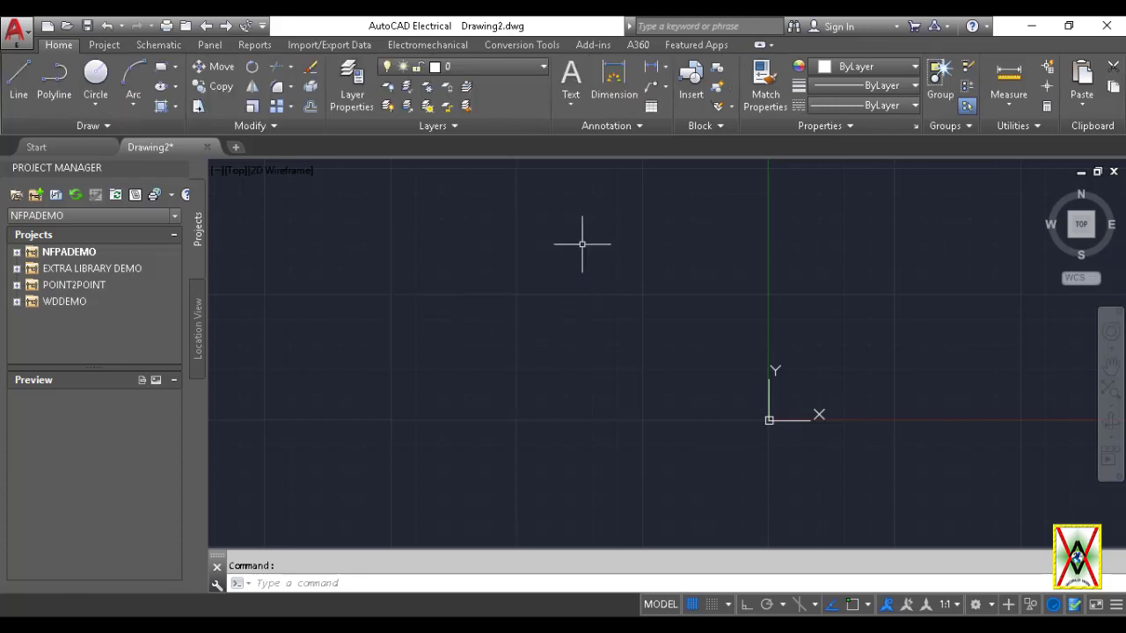
# Step: Undock the command line, move it around, dock it at the bottom, then close it
pyautogui.moveTo(222, 563); pyautogui.dragTo(340, 354)
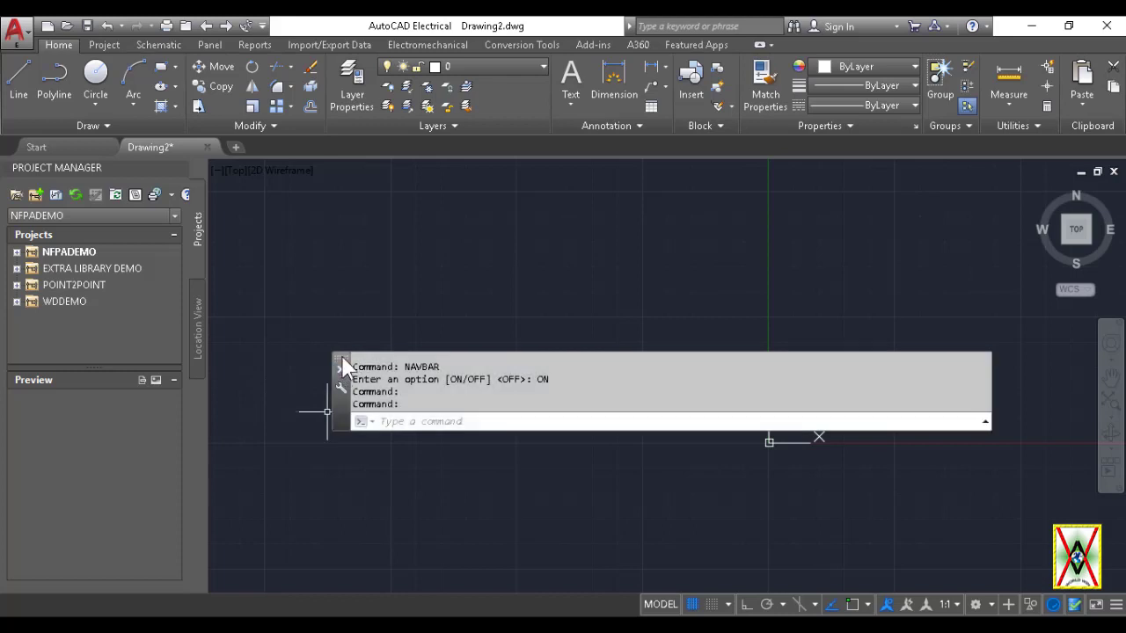
pyautogui.moveTo(344, 361); pyautogui.dragTo(259, 471)
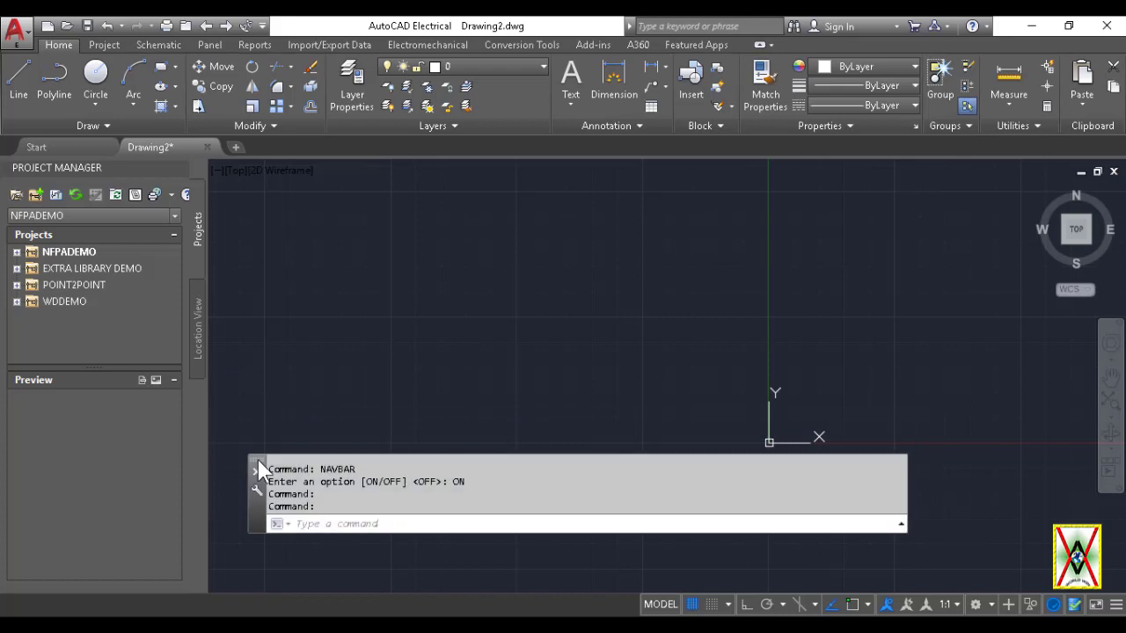
pyautogui.moveTo(259, 470); pyautogui.dragTo(273, 298)
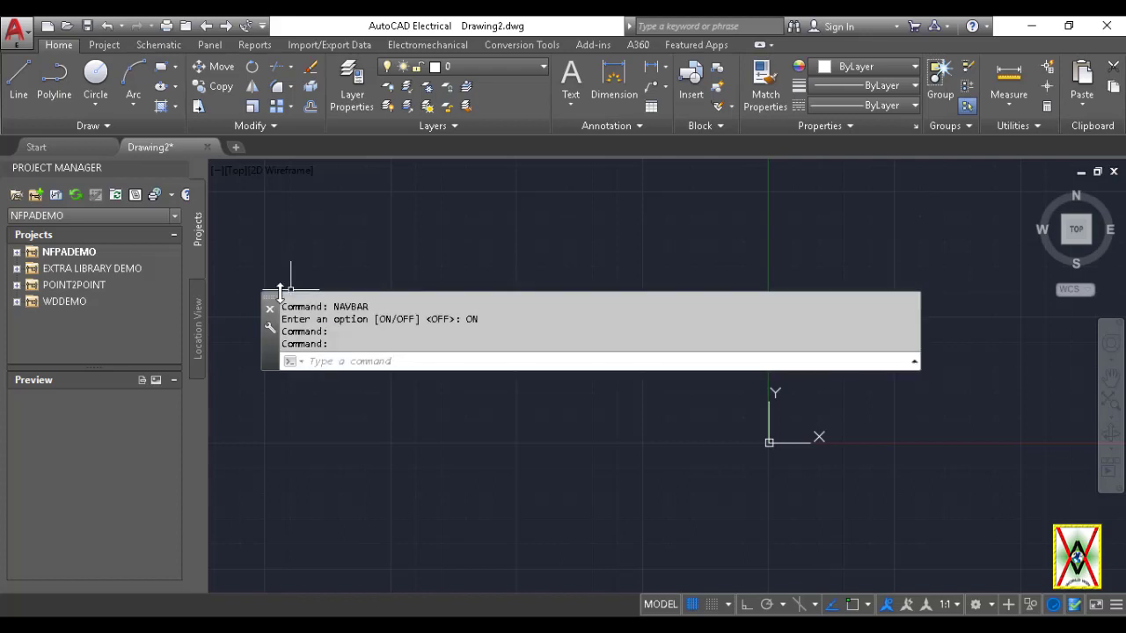
pyautogui.moveTo(273, 305); pyautogui.dragTo(217, 614)
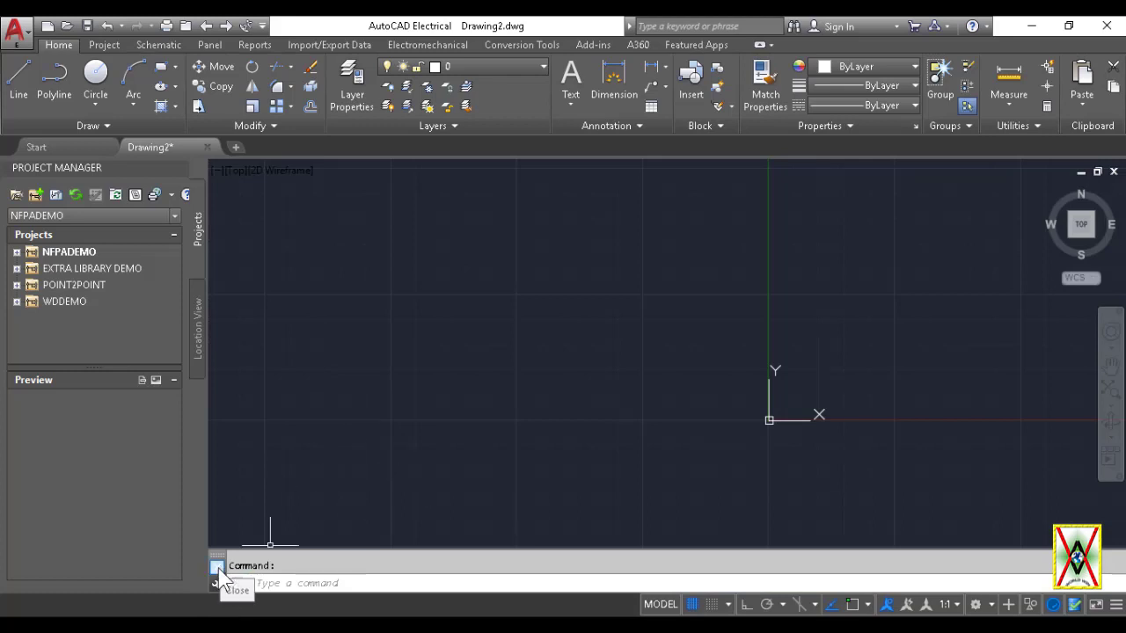
pyautogui.click(217, 567)
# Step: Confirm hiding the command line, then restore it with the COMMANDLINE command
pyautogui.click(636, 342)
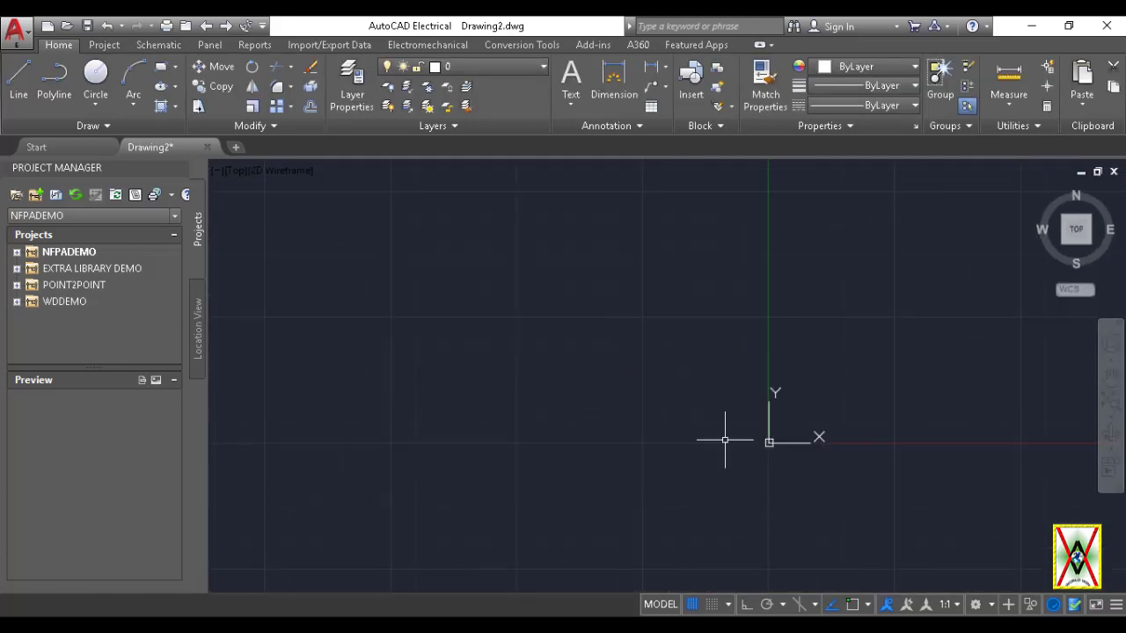
pyautogui.scroll(-2, 779, 319)
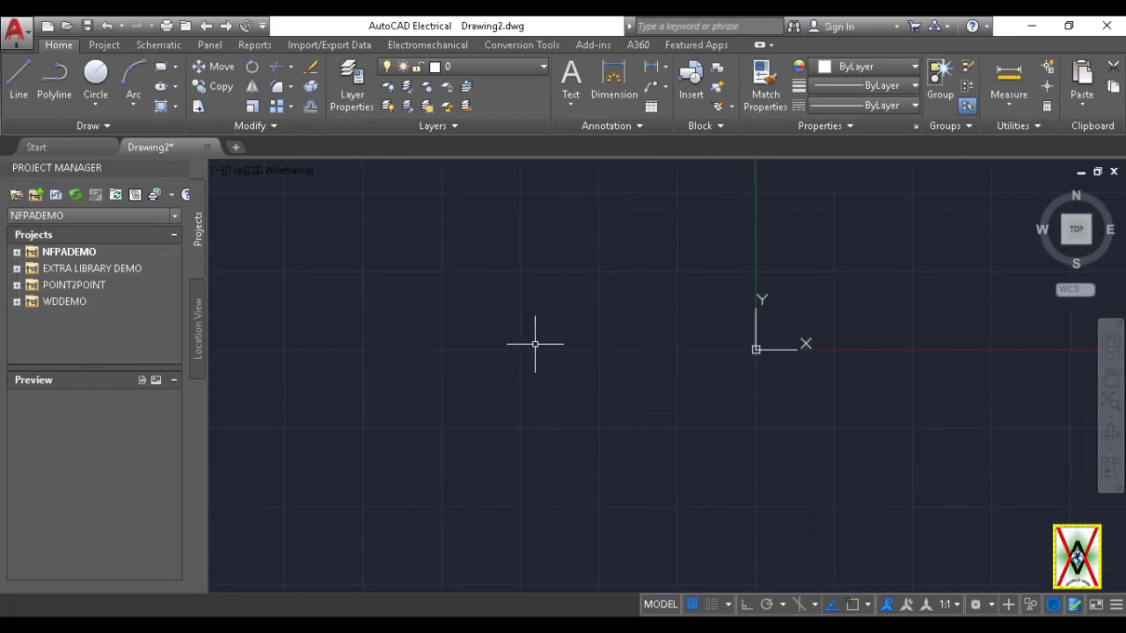
pyautogui.write('comma')
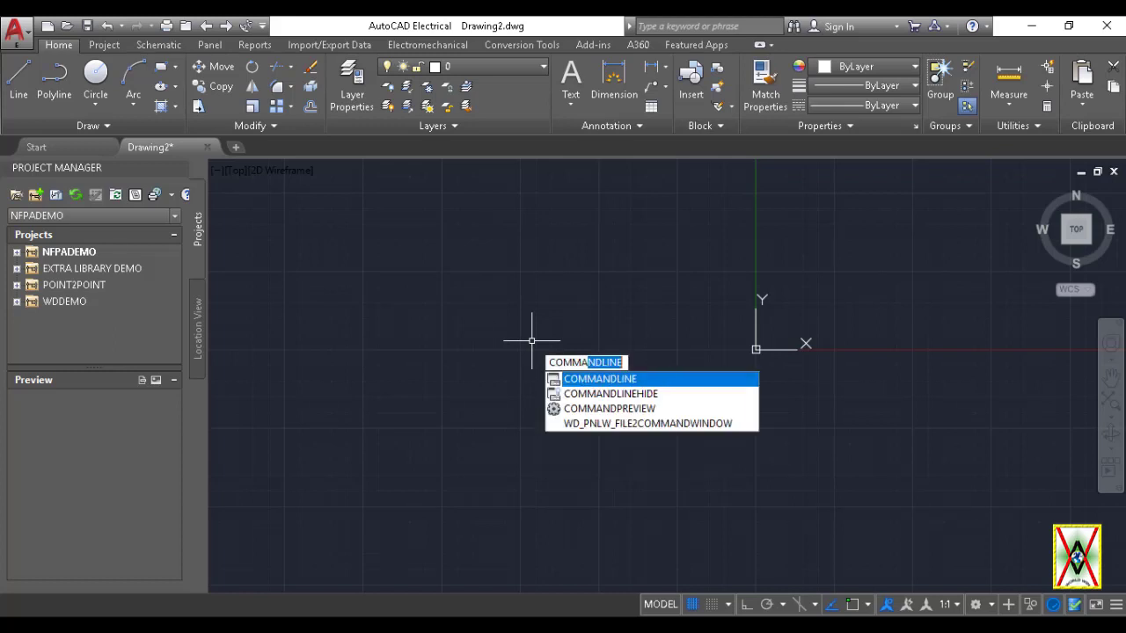
pyautogui.press('Return')
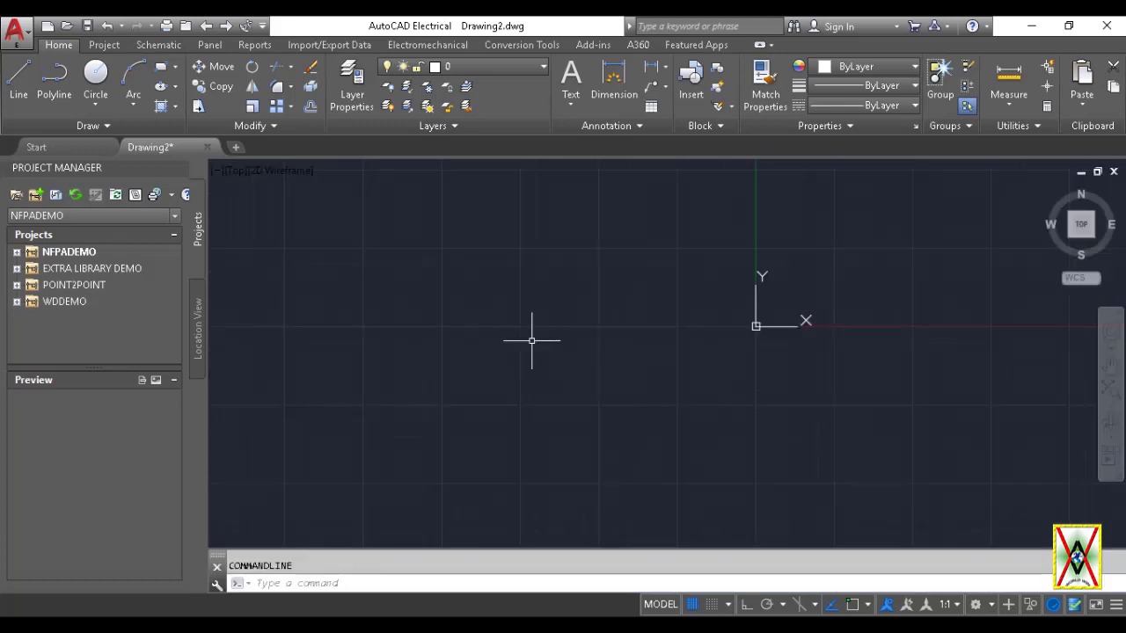
# Step: View and dismiss the Recent Commands list, then open the command line Customize menu
pyautogui.click(243, 584)
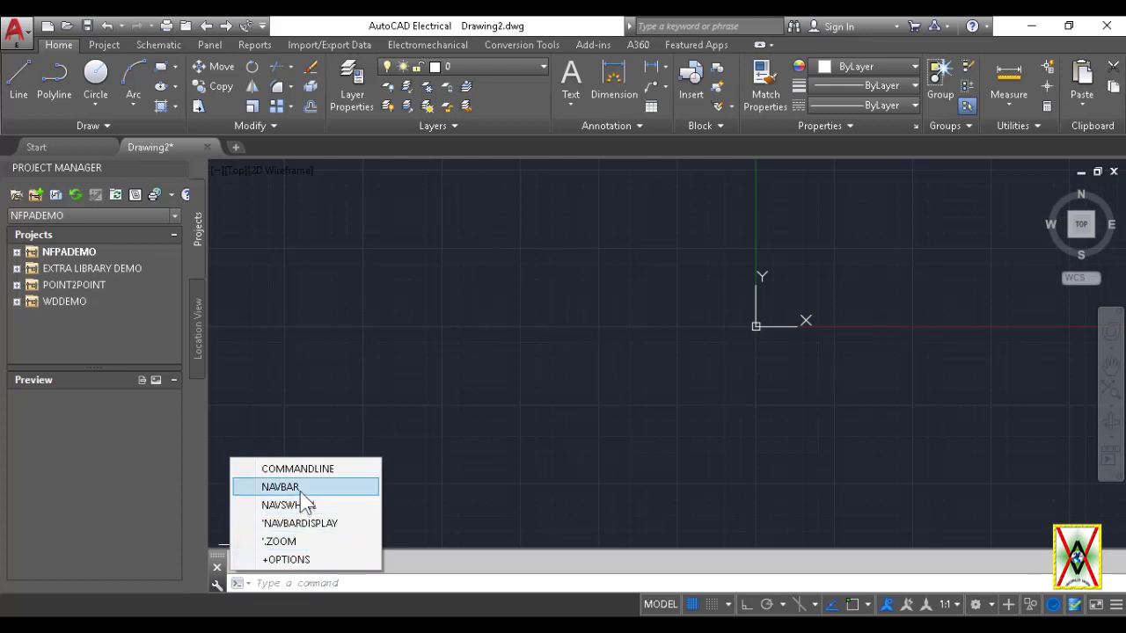
pyautogui.click(449, 355)
pyautogui.click(381, 344)
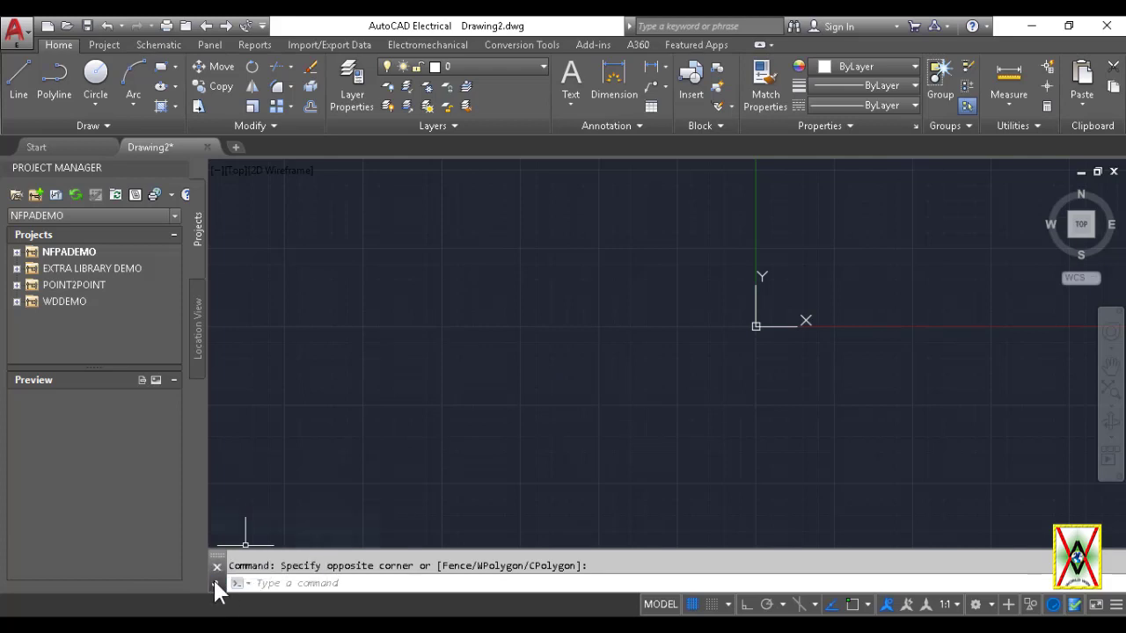
pyautogui.click(214, 581)
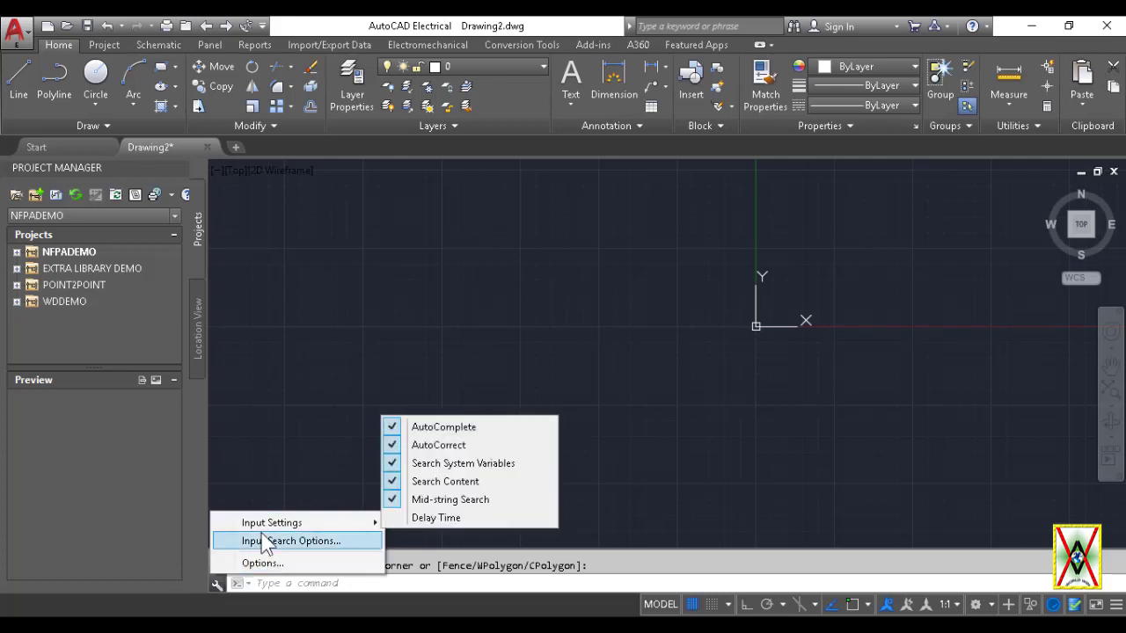
pyautogui.moveTo(373, 526)
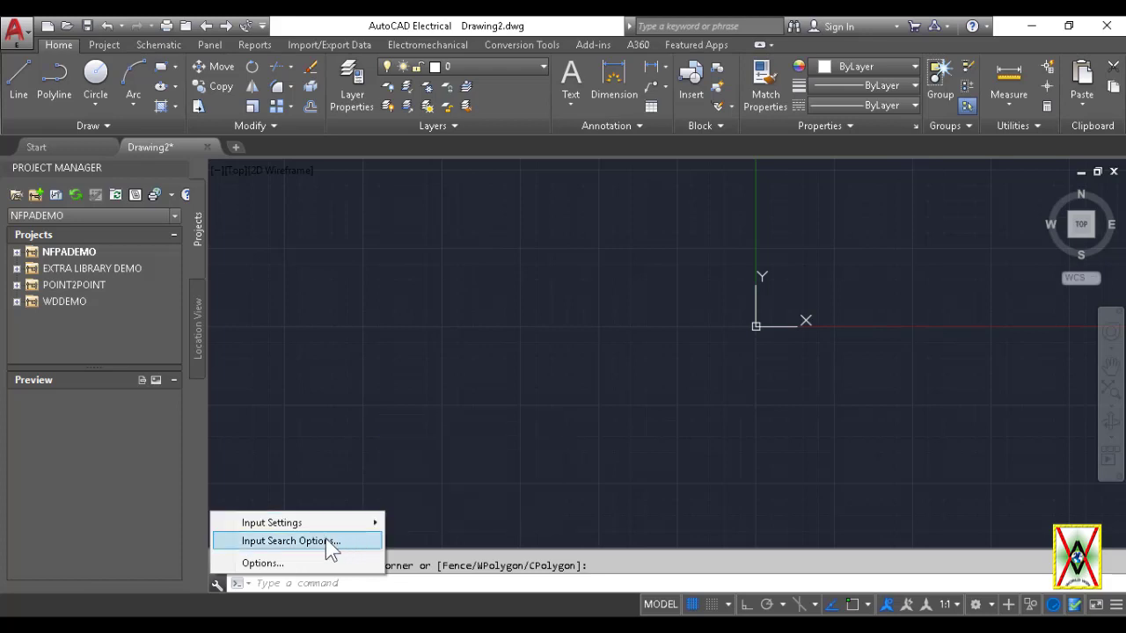
pyautogui.click(267, 566)
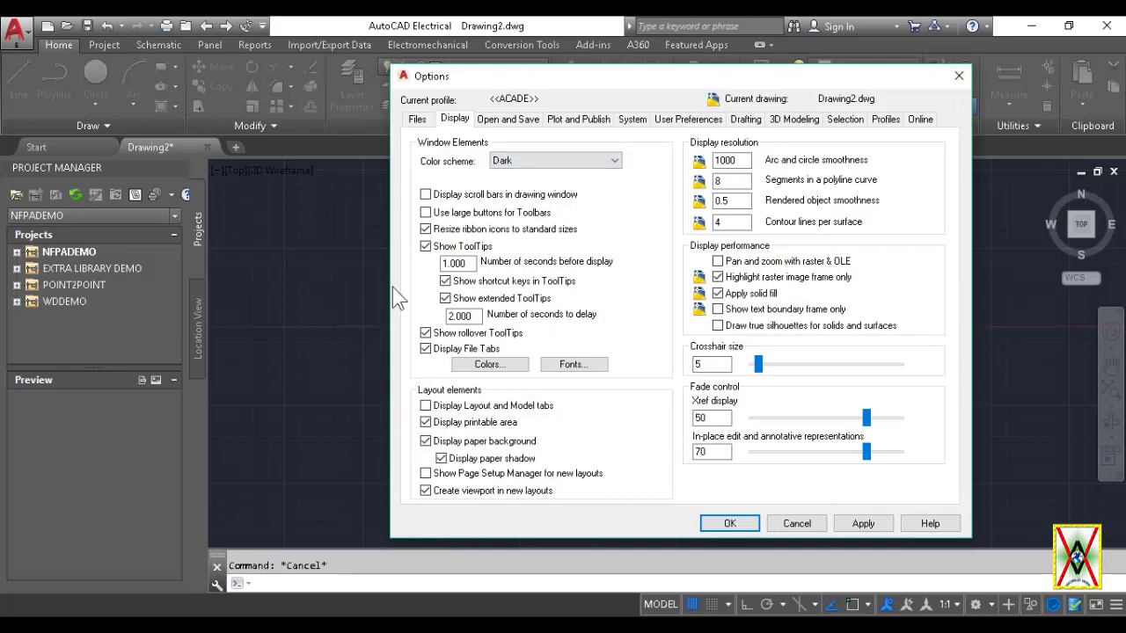
pyautogui.click(796, 523)
pyautogui.rightClick(441, 497)
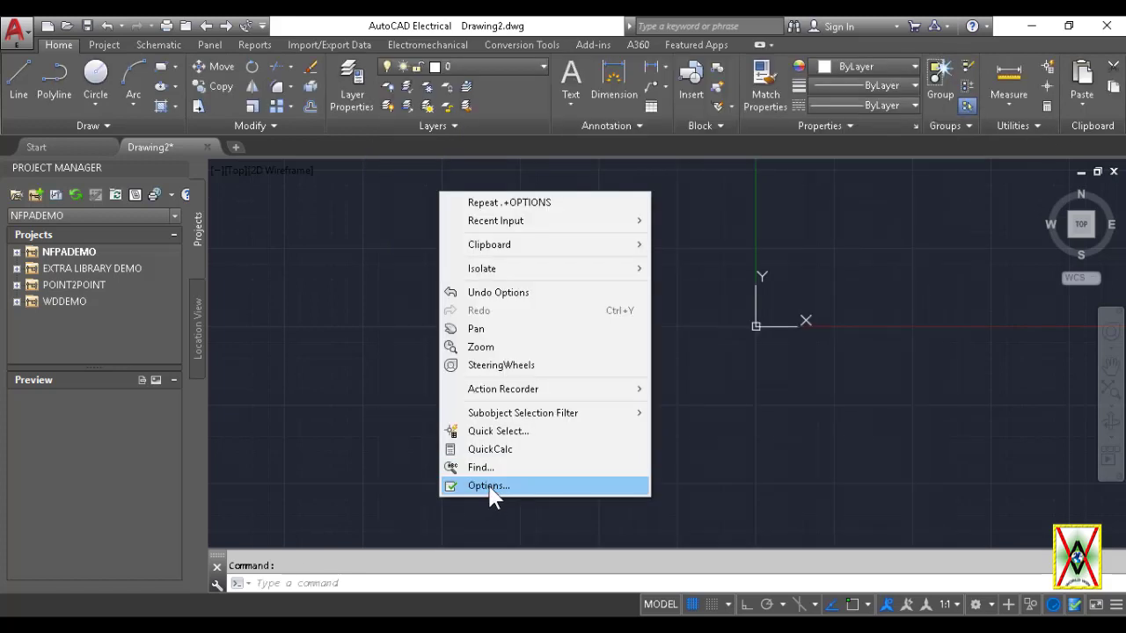
pyautogui.click(488, 486)
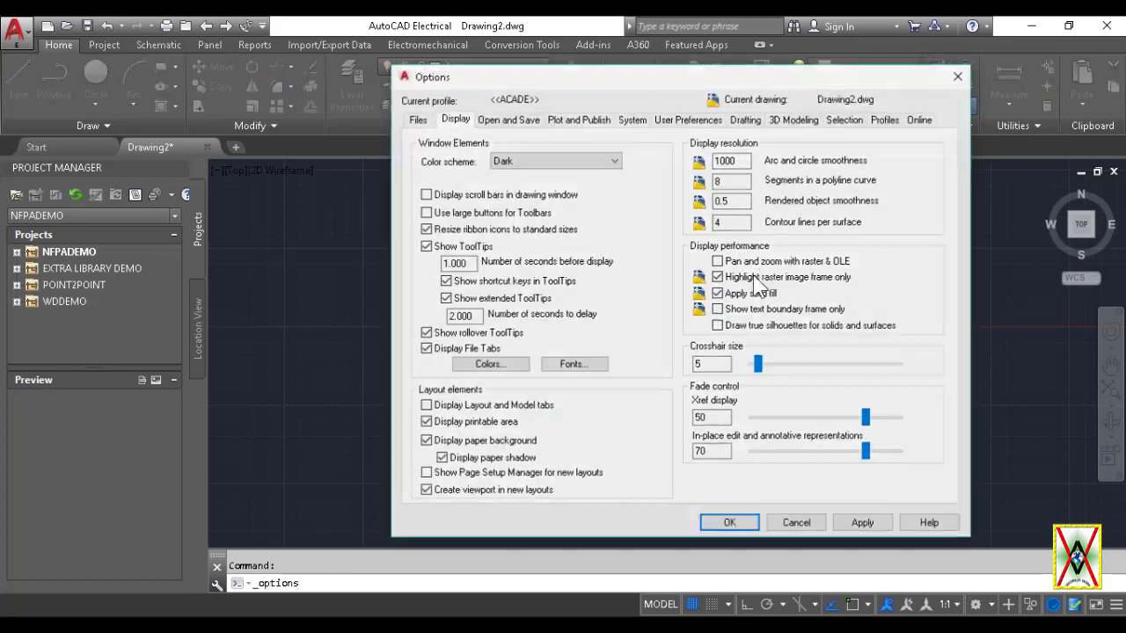
pyautogui.click(959, 76)
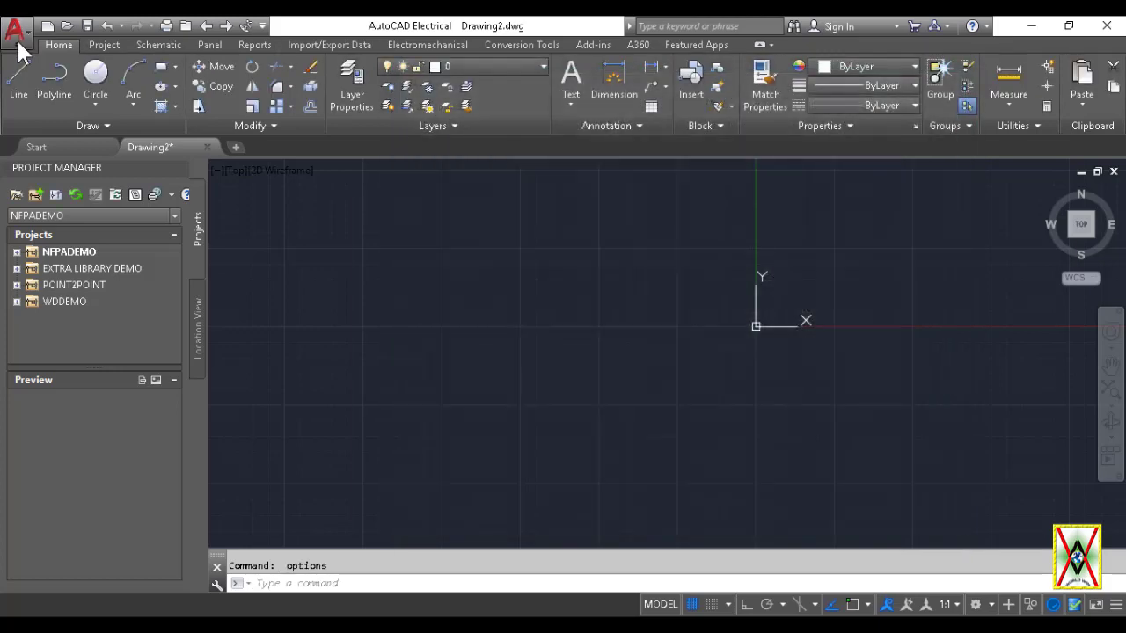
pyautogui.click(16, 32)
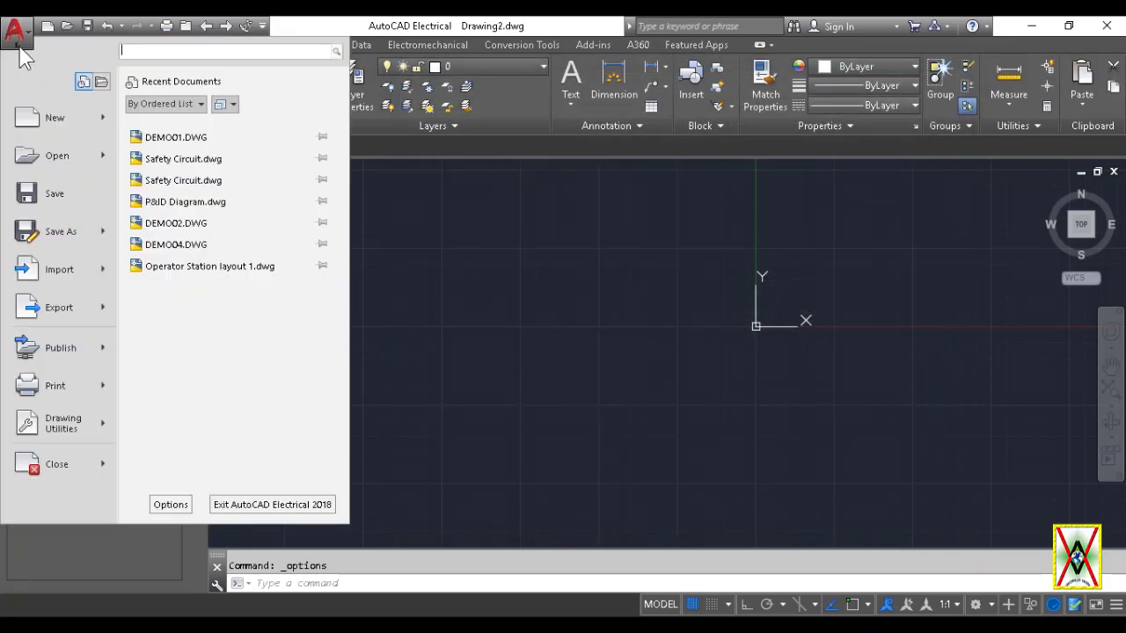
pyautogui.click(411, 410)
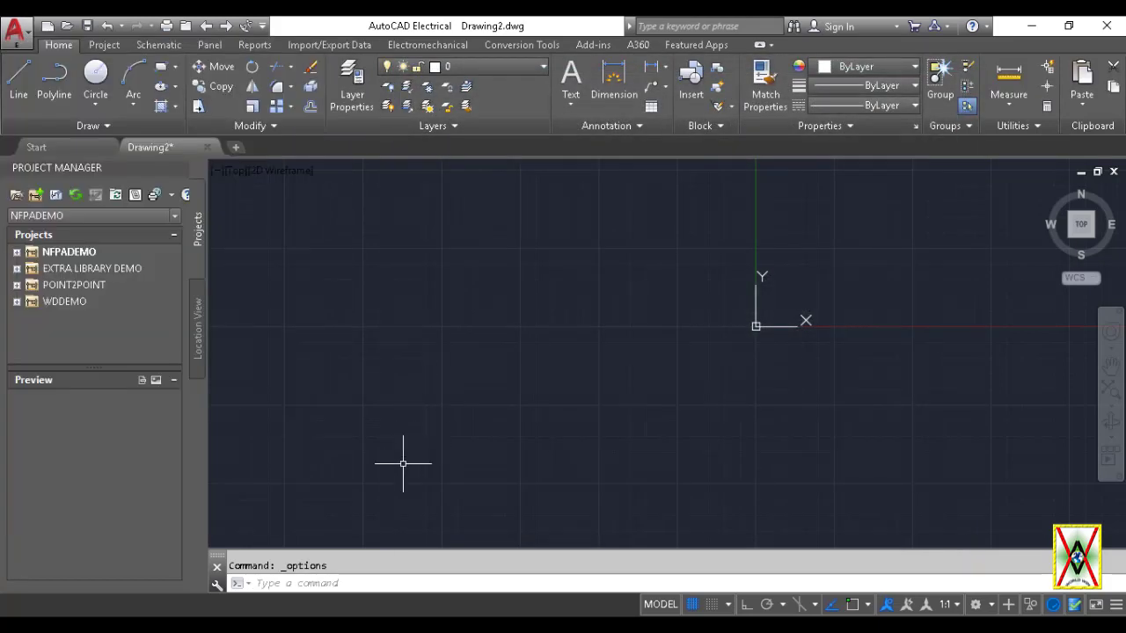
pyautogui.click(216, 582)
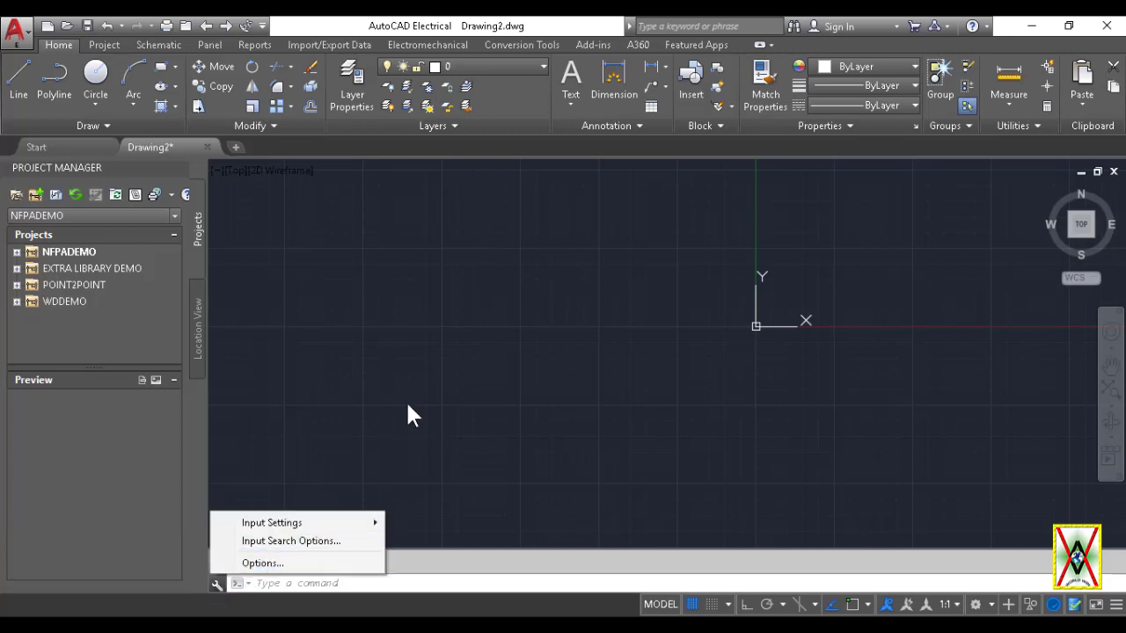
pyautogui.click(377, 410)
pyautogui.click(360, 405)
pyautogui.click(305, 352)
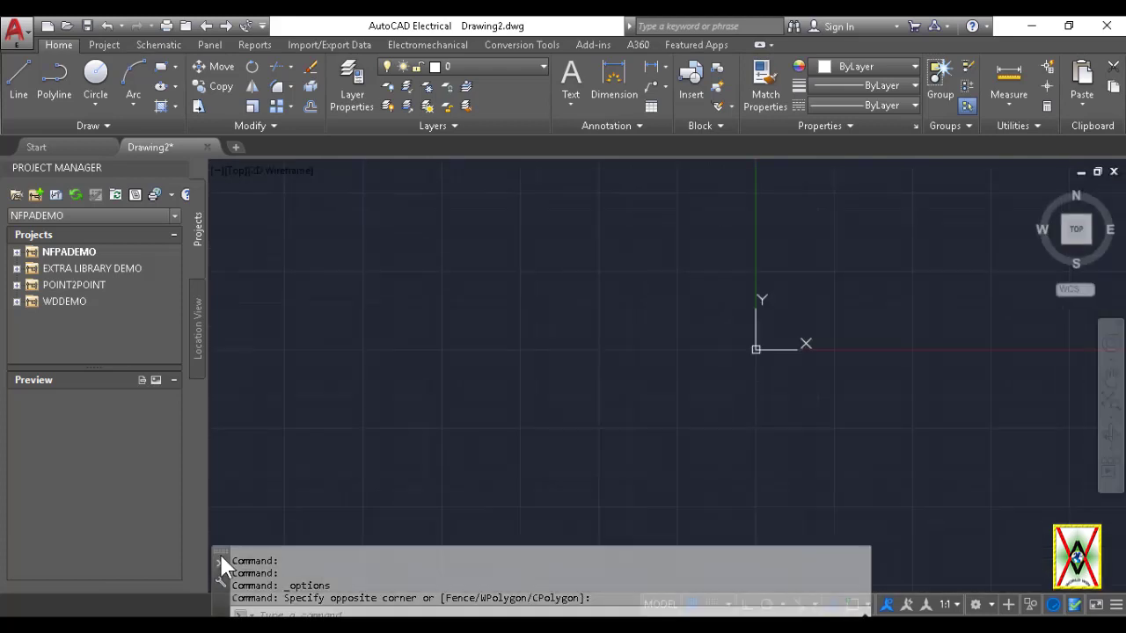
pyautogui.moveTo(220, 566)
pyautogui.mouseDown()
pyautogui.moveTo(226, 558)
pyautogui.moveTo(205, 550)
pyautogui.mouseUp()
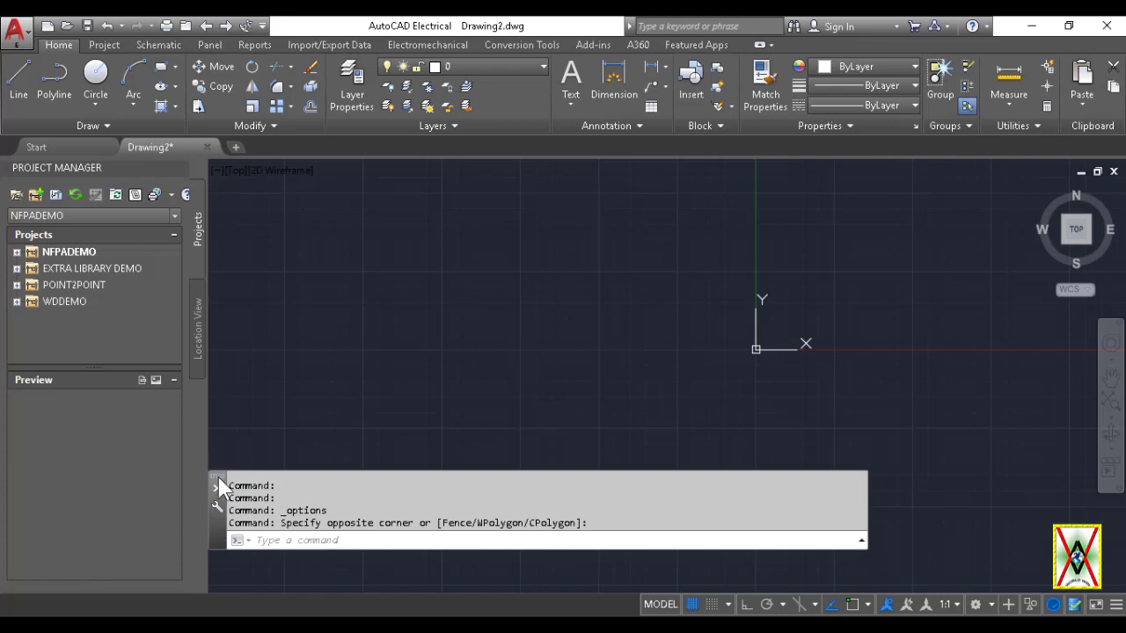
pyautogui.moveTo(221, 492); pyautogui.dragTo(218, 570)
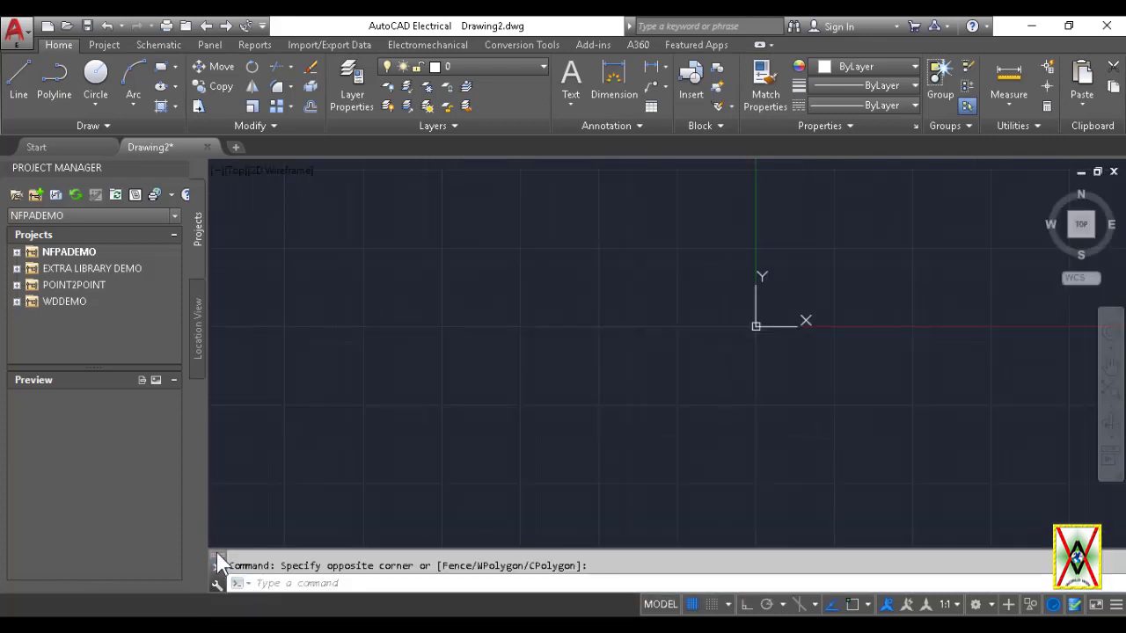
# Step: Switch to Drawing1, view its paper layout, then return to model space zoomed to extents
pyautogui.click(220, 562)
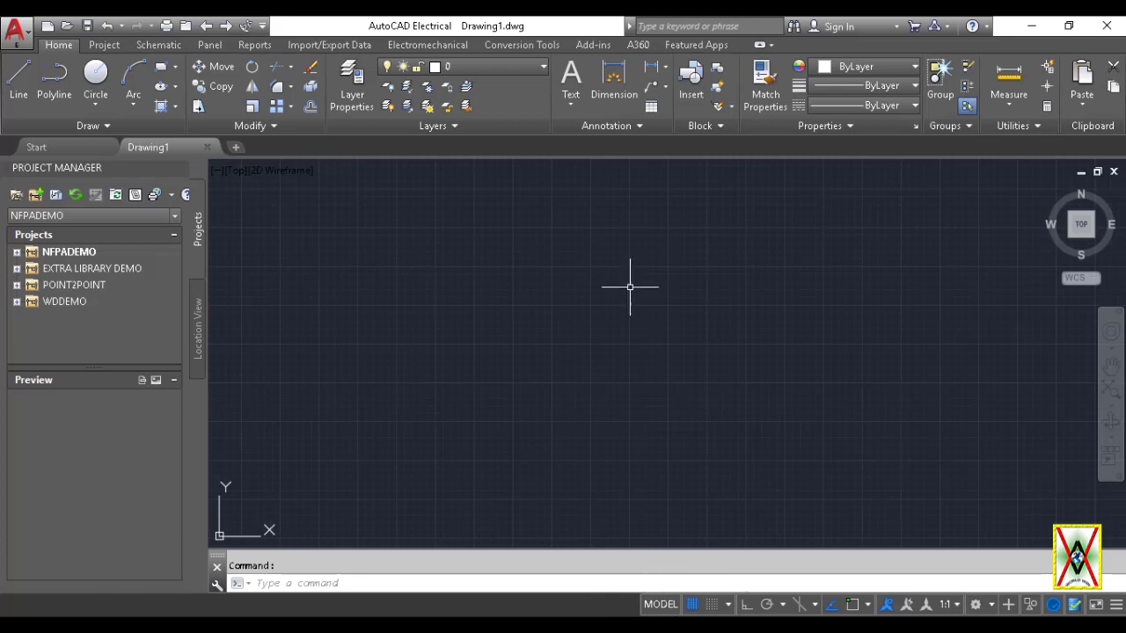
pyautogui.scroll(-3, 564, 318)
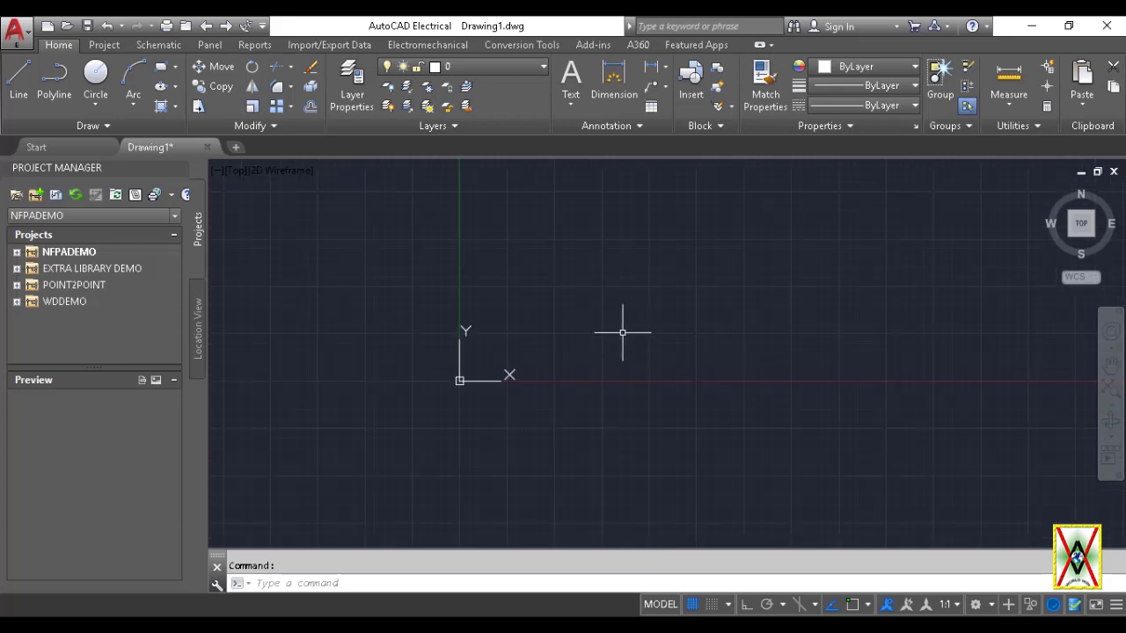
pyautogui.scroll(2, 623, 327)
pyautogui.click(660, 606)
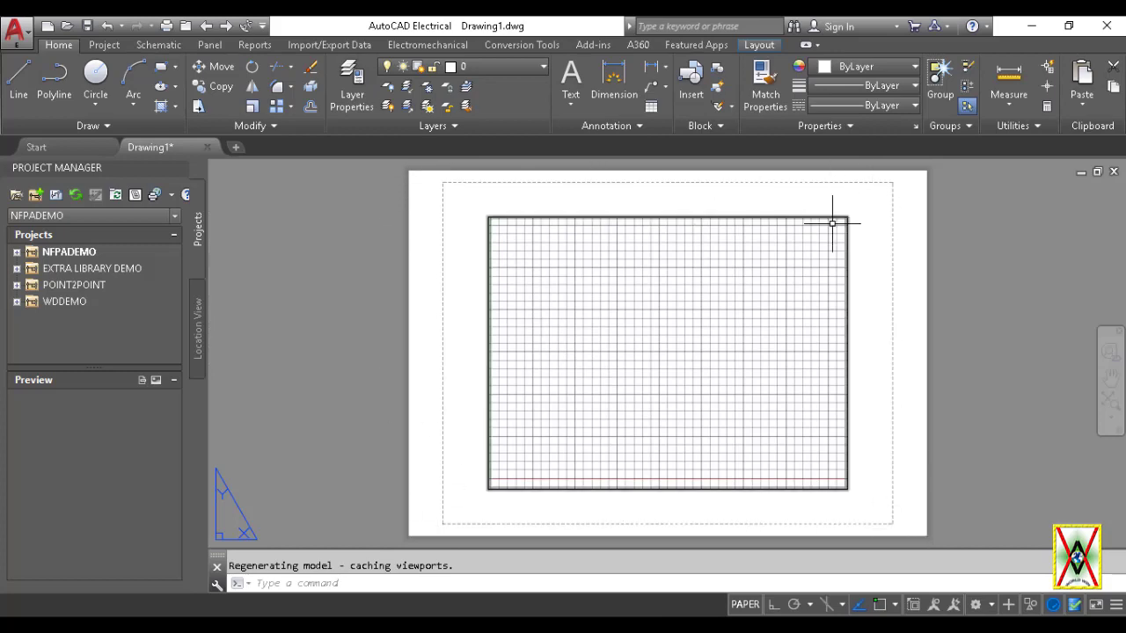
pyautogui.click(745, 606)
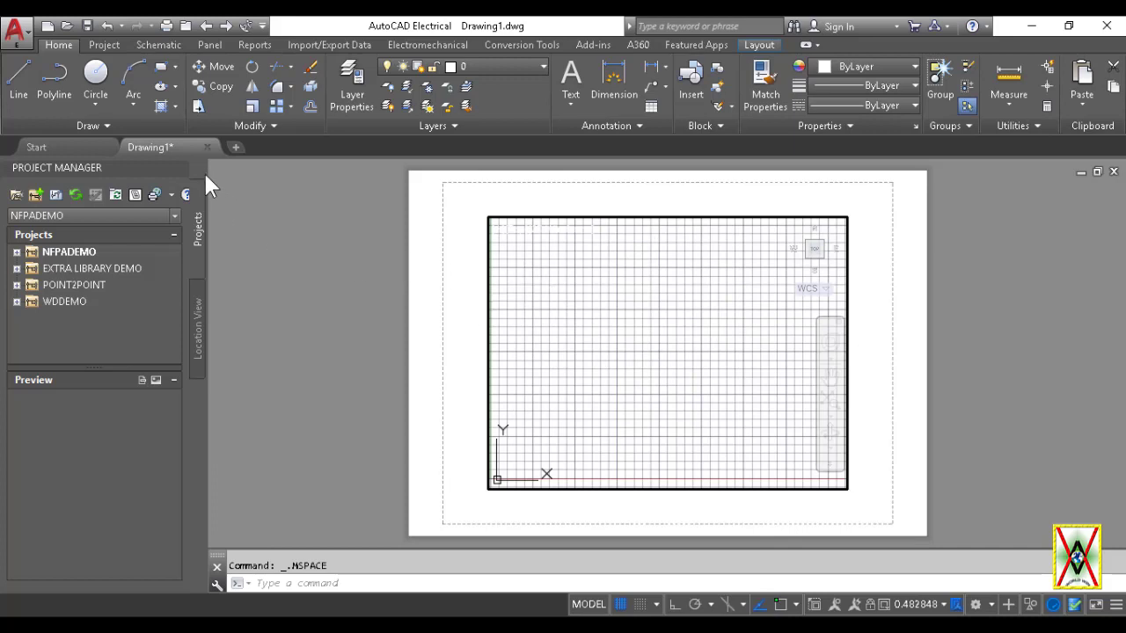
pyautogui.moveTo(143, 146)
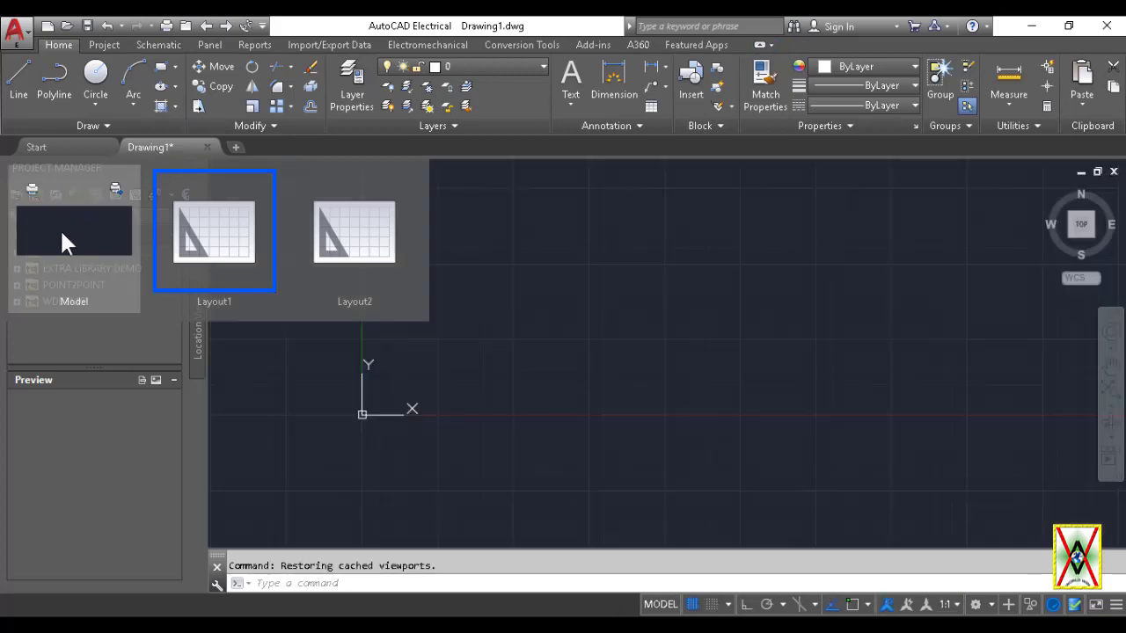
pyautogui.click(62, 242)
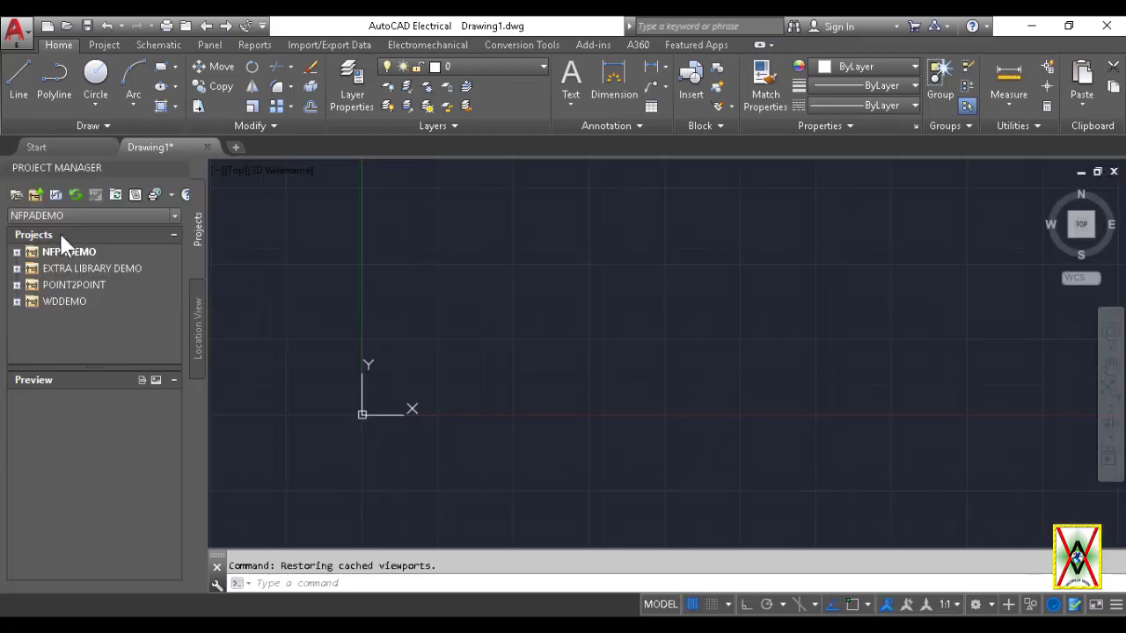
pyautogui.middleClick(659, 340)
pyautogui.middleClick(659, 340)
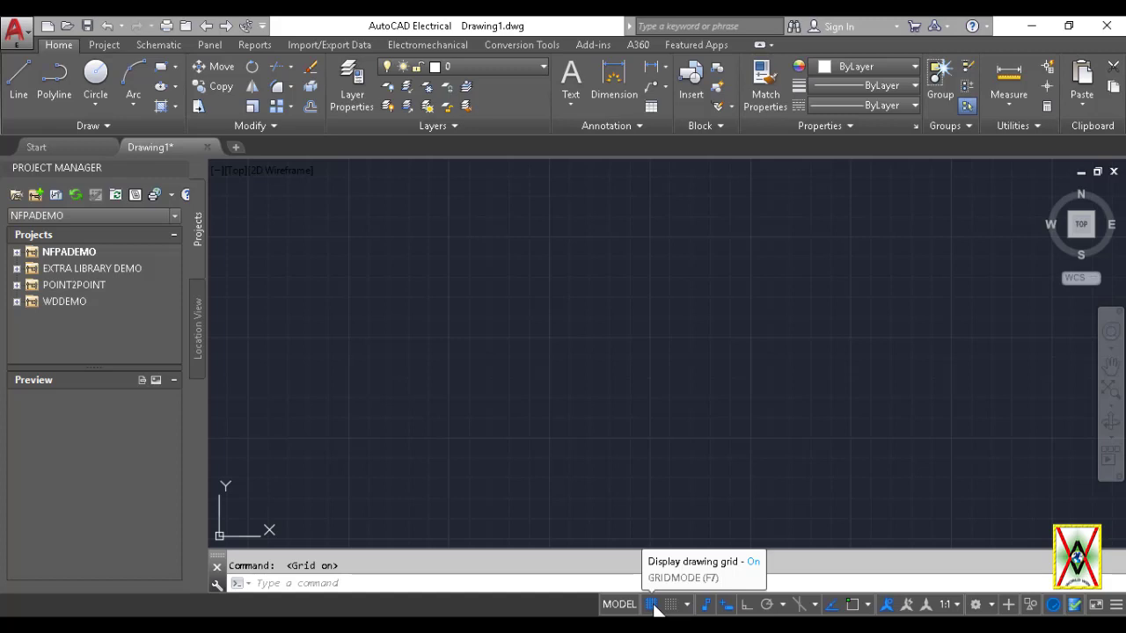
# Step: Toggle the grid with F7, switch Snap Mode on, and open its options menu
pyautogui.click(652, 605)
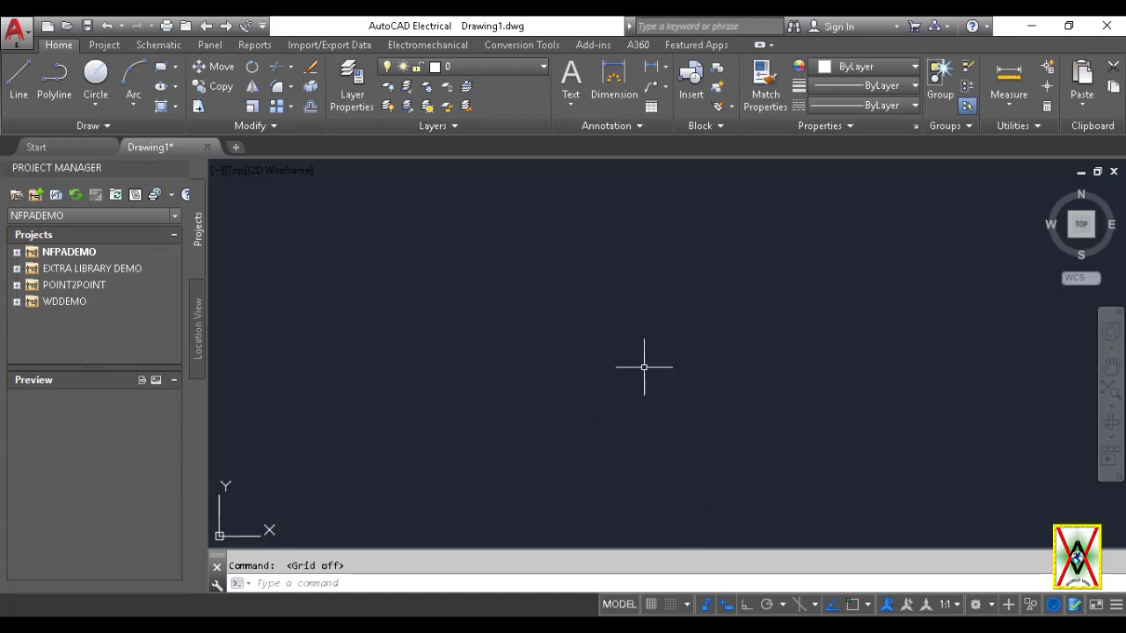
pyautogui.press('F7')
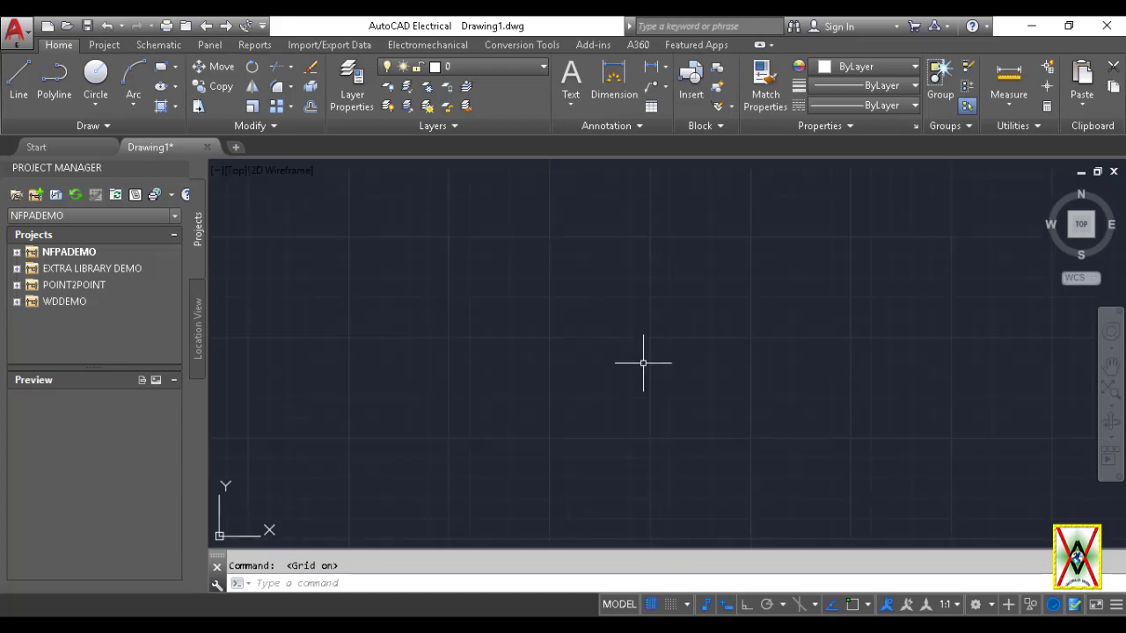
pyautogui.press('F7')
pyautogui.press('F7')
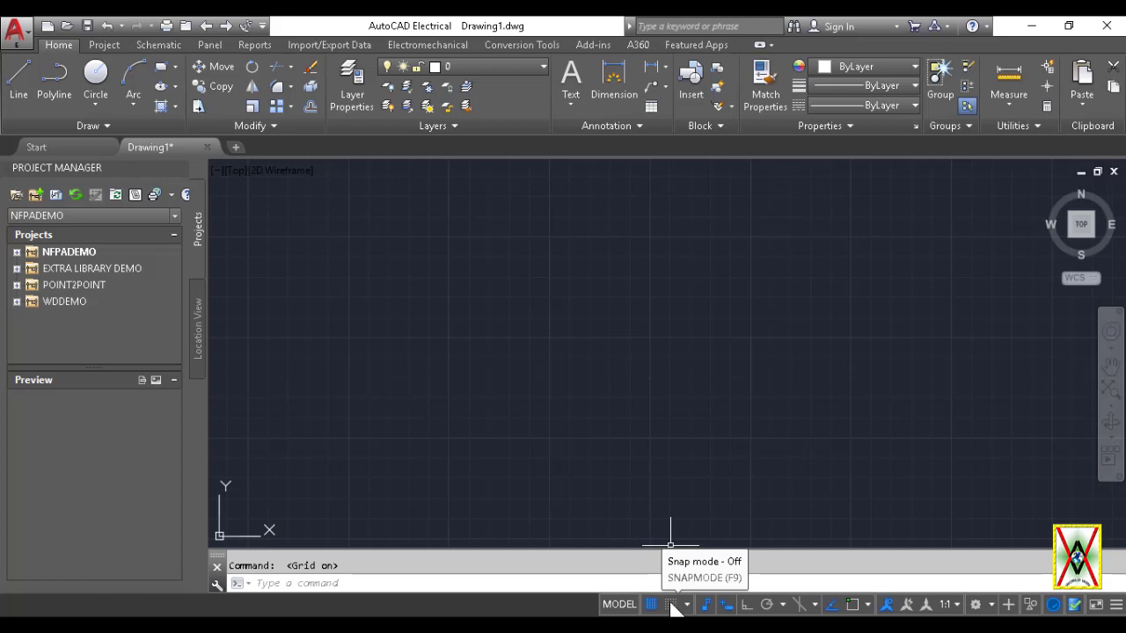
pyautogui.click(671, 605)
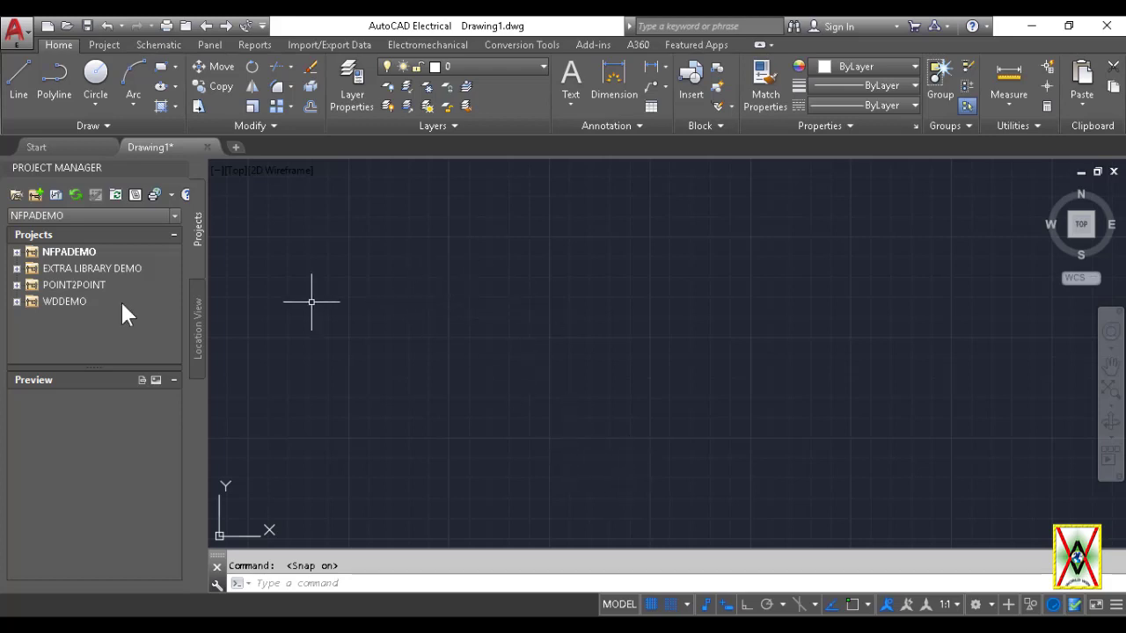
pyautogui.click(687, 605)
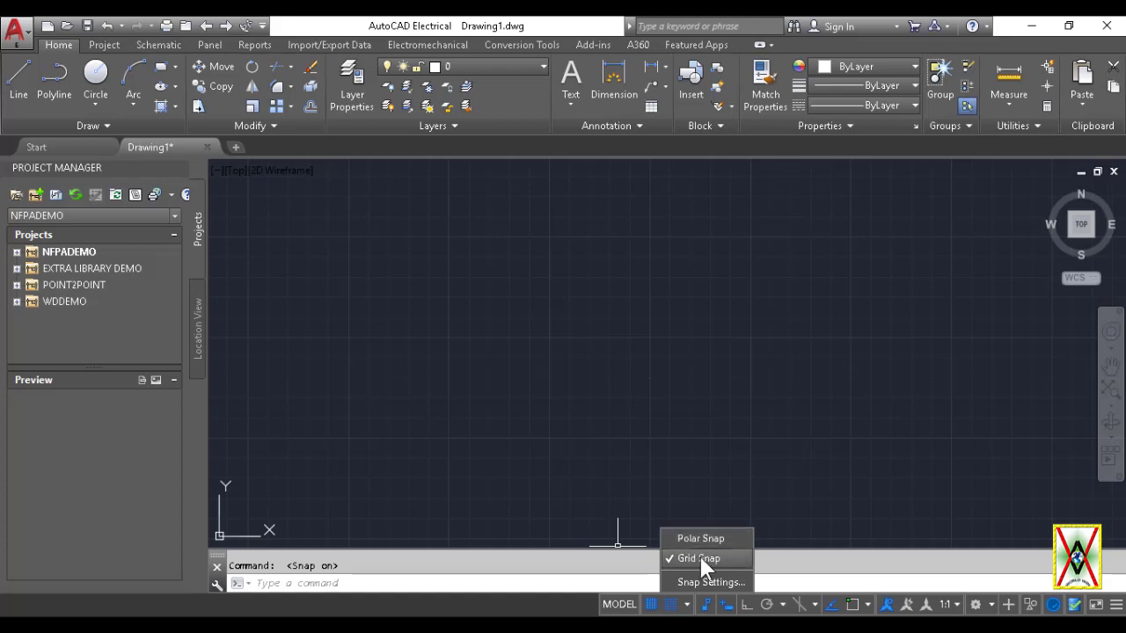
# Step: Choose Snap Settings to open Drafting Settings on the Snap and Grid tab
pyautogui.click(708, 584)
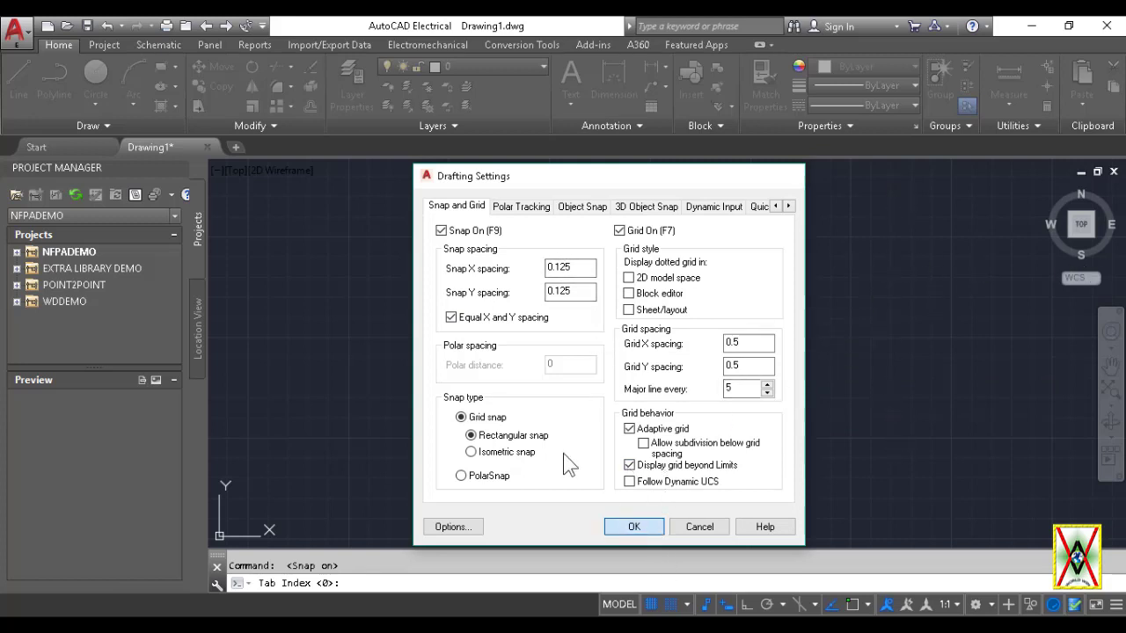
# Step: Close Drafting Settings and start a line, abandoning the first attempt
pyautogui.click(646, 530)
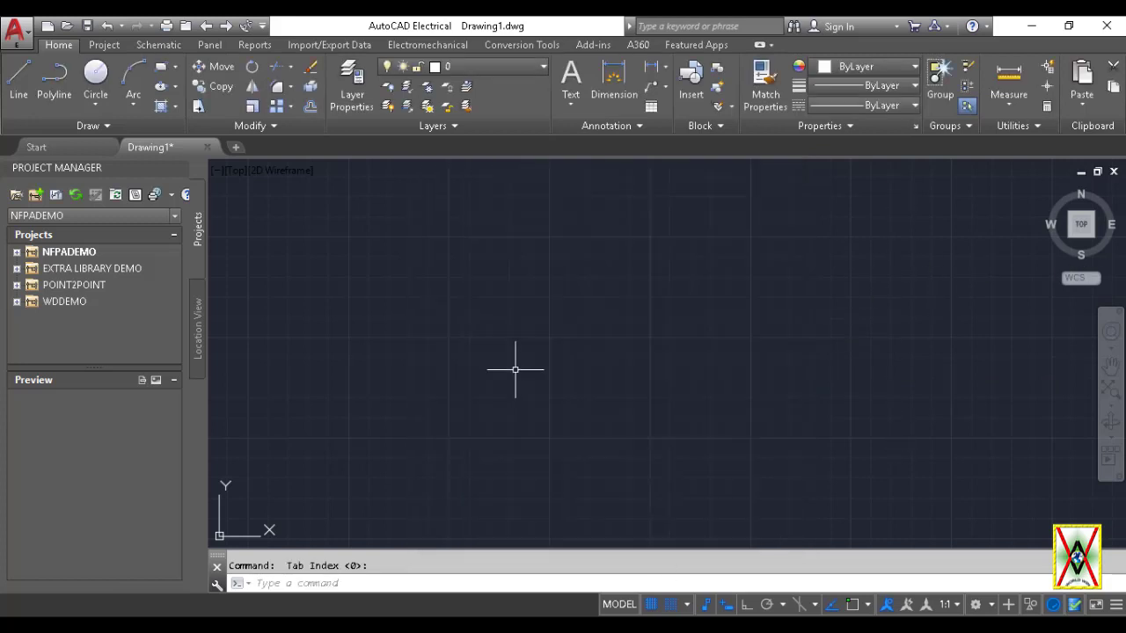
pyautogui.click(20, 63)
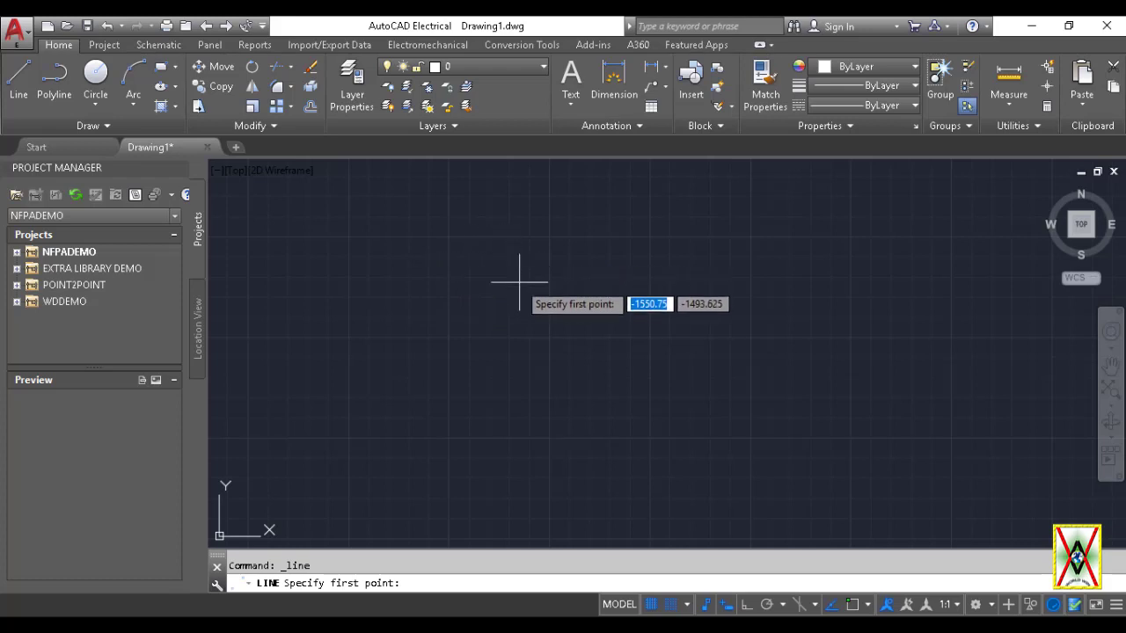
pyautogui.scroll(2, 509, 252)
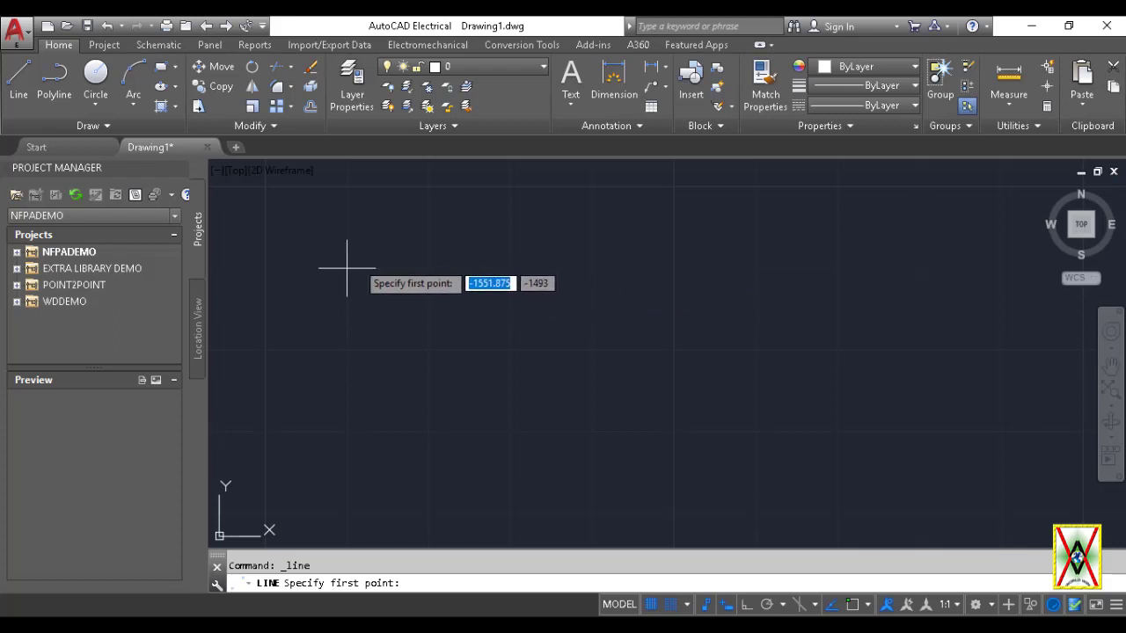
pyautogui.click(347, 268)
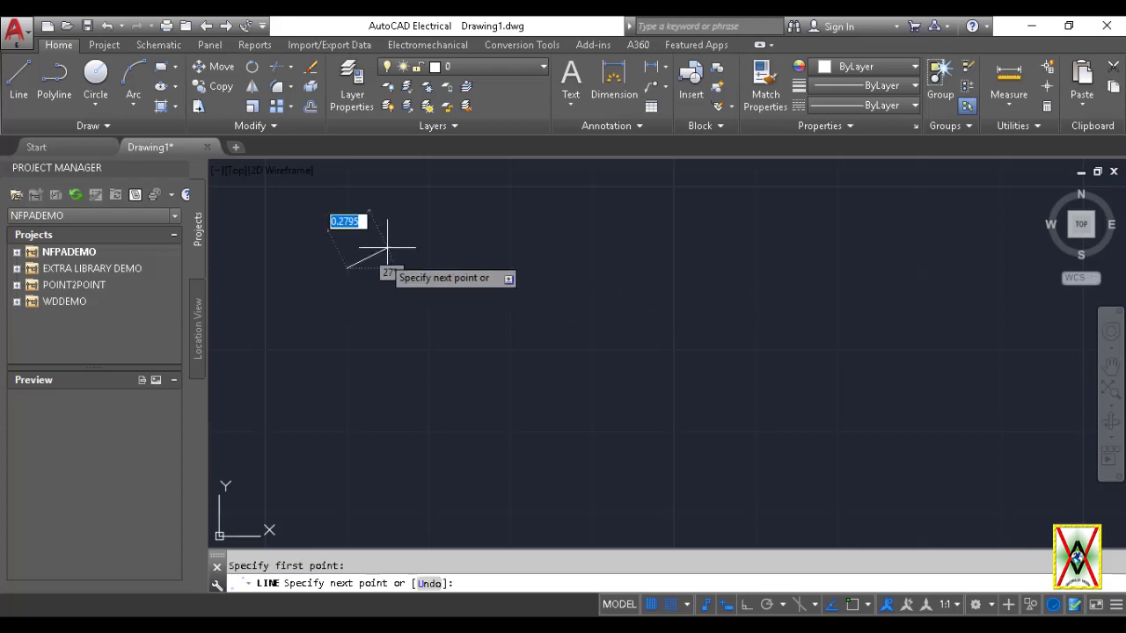
pyautogui.press('Escape')
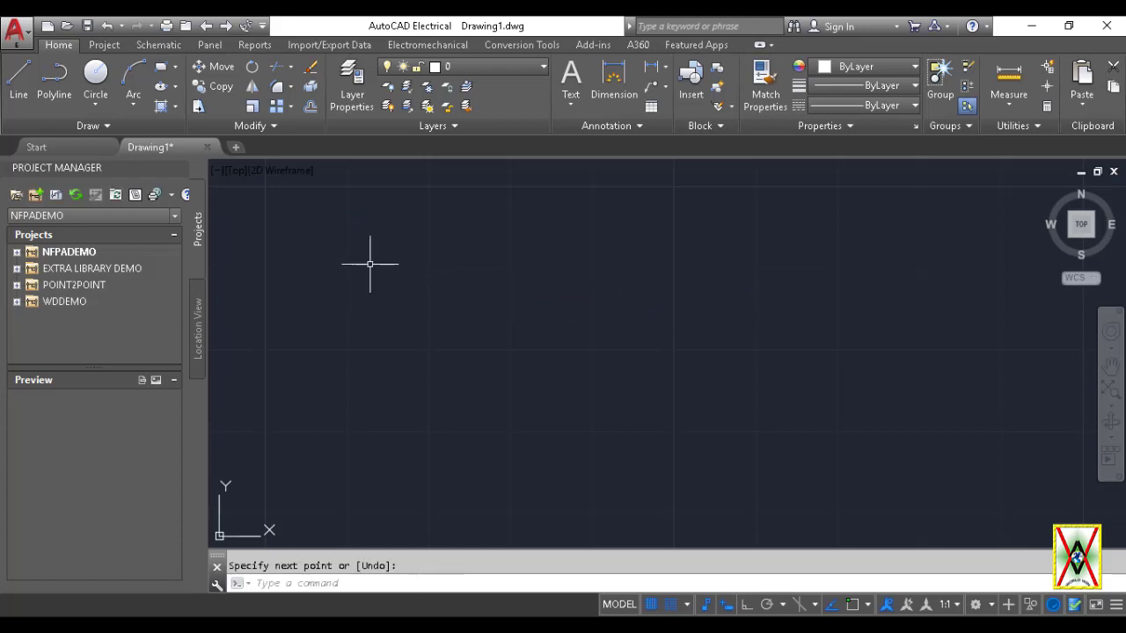
pyautogui.press('space')
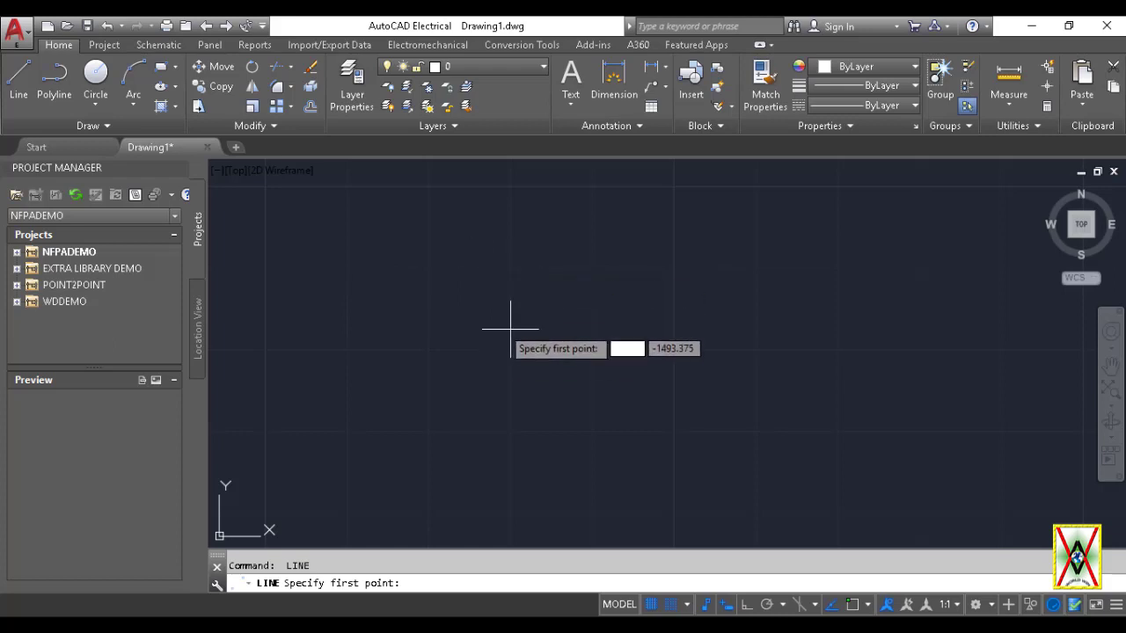
# Step: With Snap off, draw a short slanted line, then switch Snap back on
pyautogui.click(670, 604)
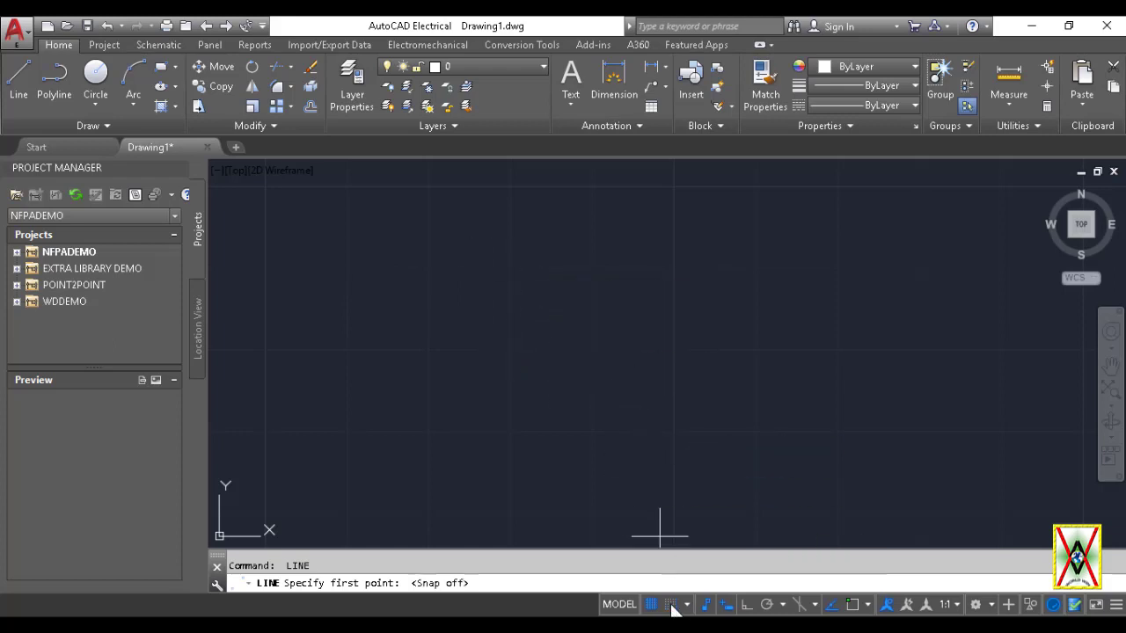
pyautogui.click(442, 264)
pyautogui.press('Return')
pyautogui.press('Return')
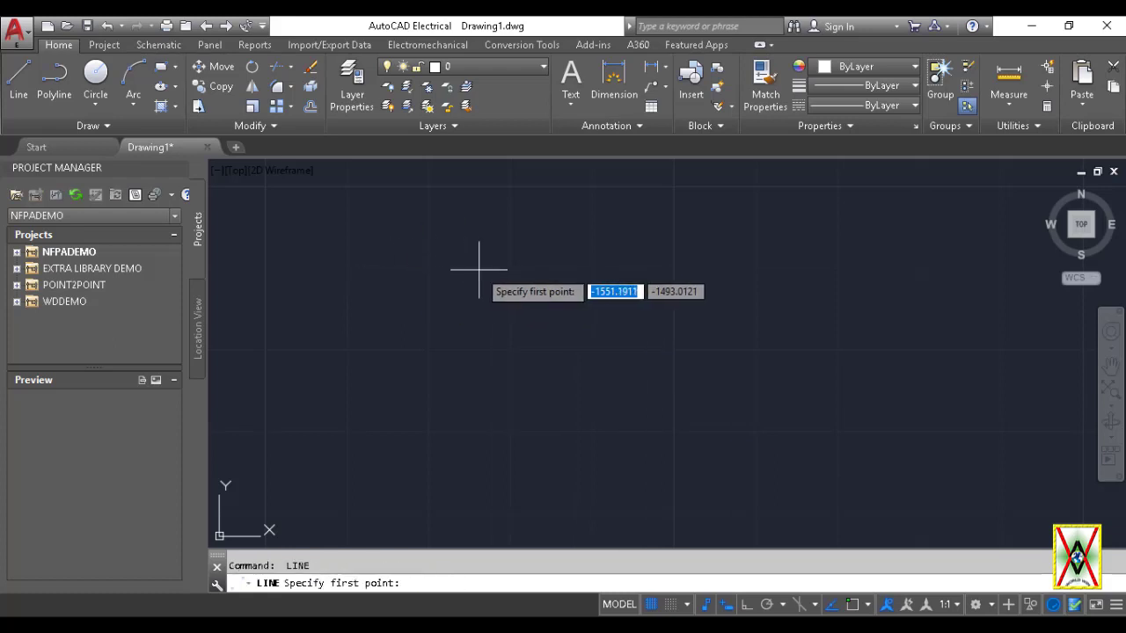
pyautogui.click(480, 270)
pyautogui.click(501, 320)
pyautogui.press('Return')
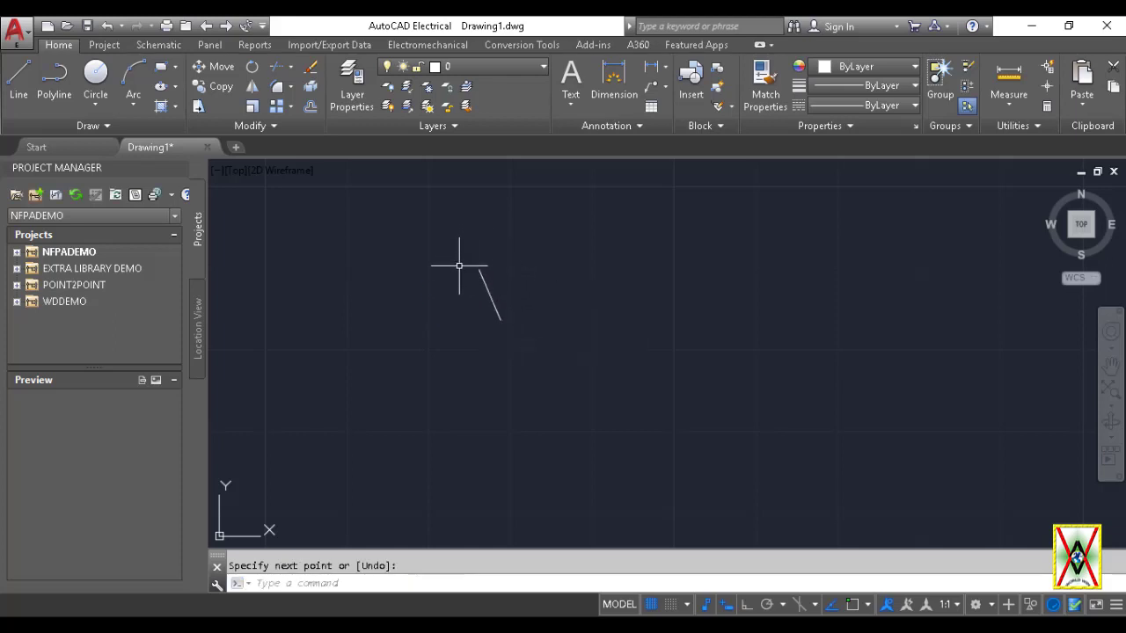
pyautogui.click(671, 604)
pyautogui.press('Return')
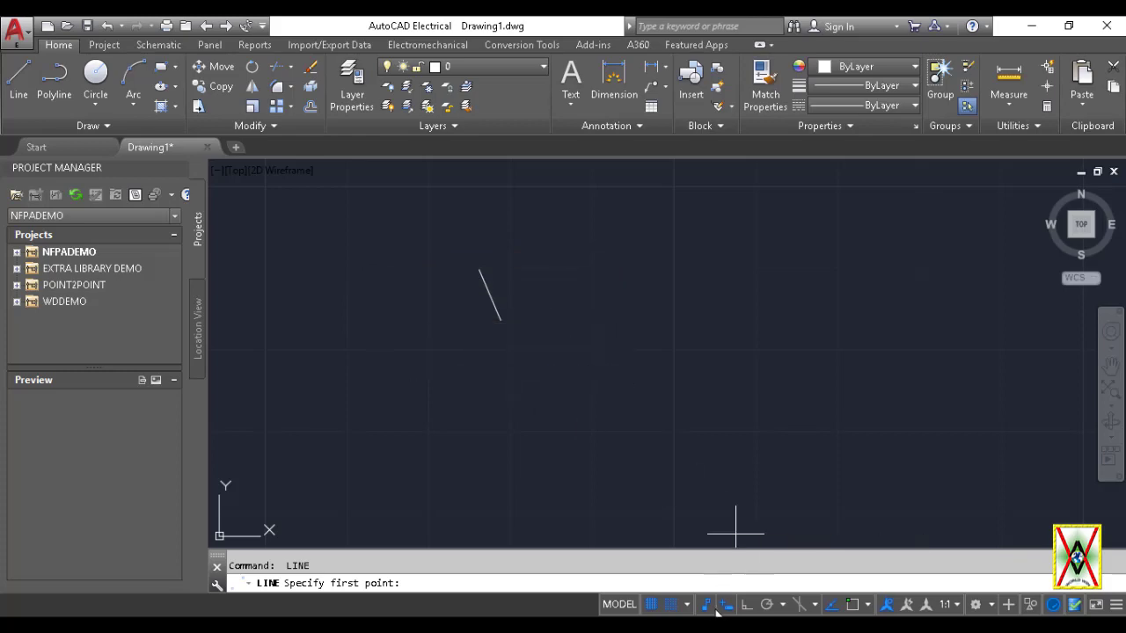
# Step: Reopen the Snap and Grid settings and select the 0.125 Snap X spacing value
pyautogui.click(687, 605)
pyautogui.click(700, 584)
pyautogui.click(576, 268)
pyautogui.moveTo(577, 268); pyautogui.dragTo(563, 267)
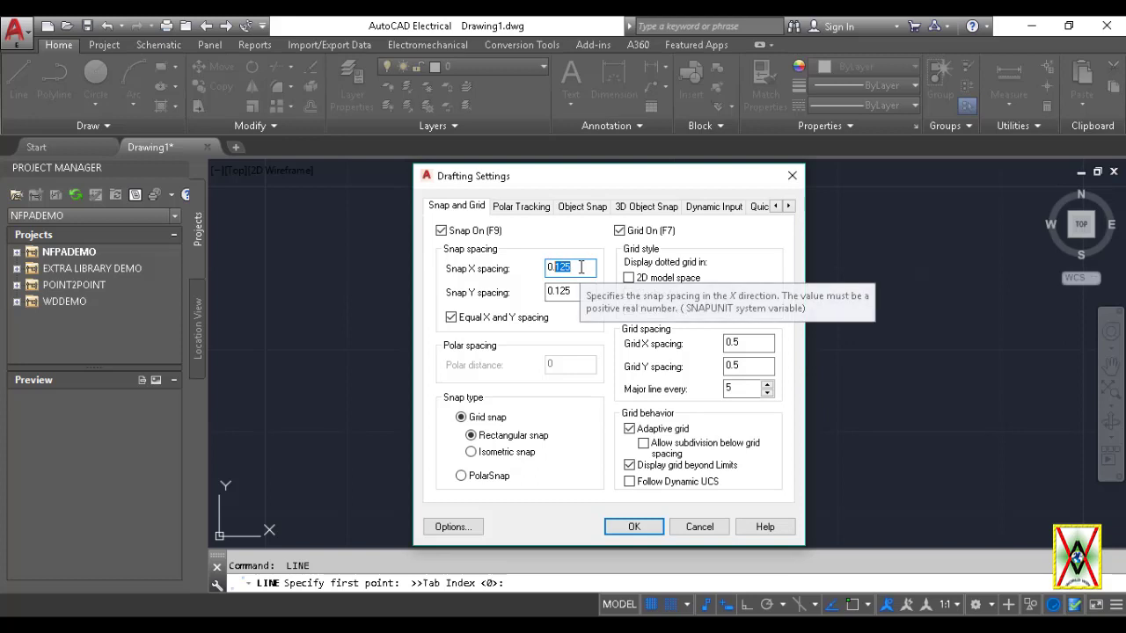
# Step: Change Snap X spacing from 0.125 to 0.5, let Y match, and confirm
pyautogui.press('BackSpace')
pyautogui.write('5')
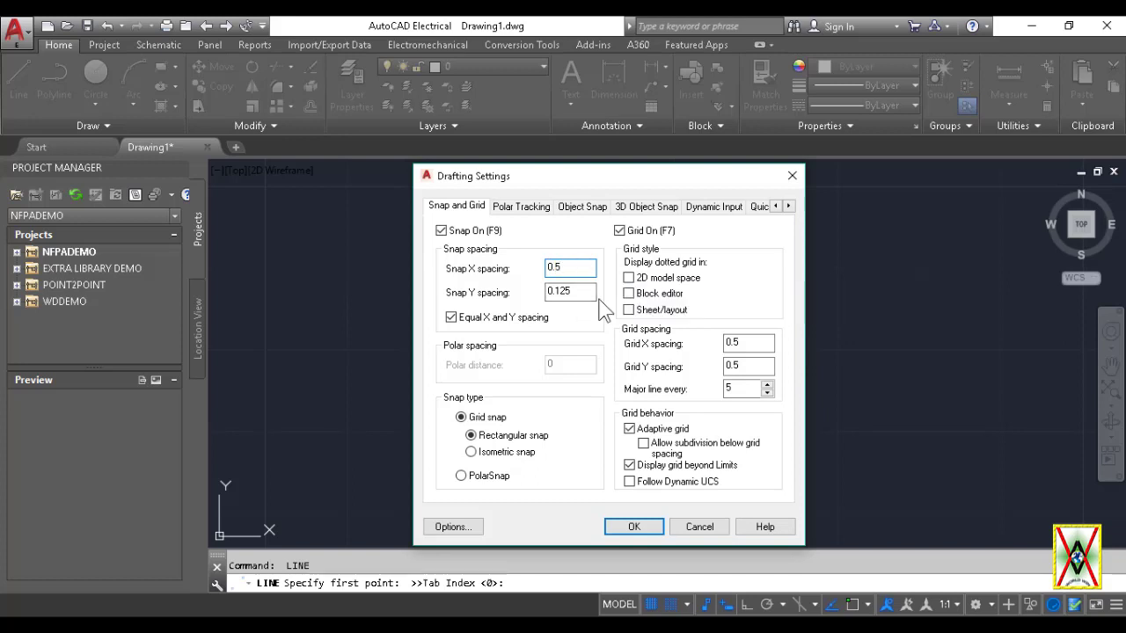
pyautogui.click(588, 294)
pyautogui.click(632, 526)
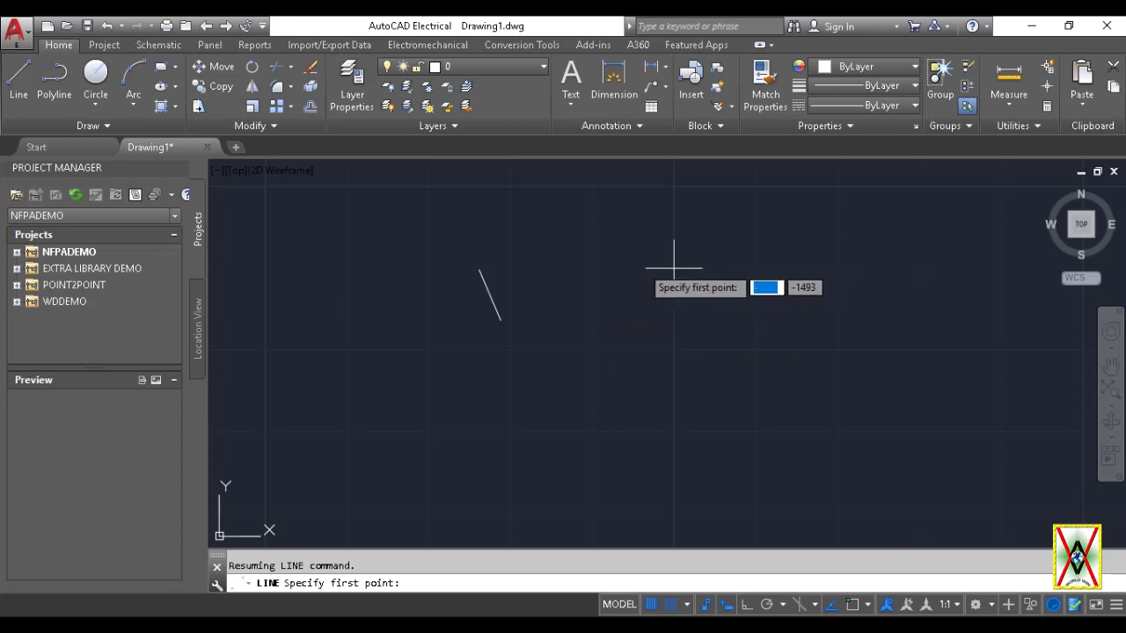
# Step: Draw a 0.5-long vertical line on the new snap grid
pyautogui.click(592, 268)
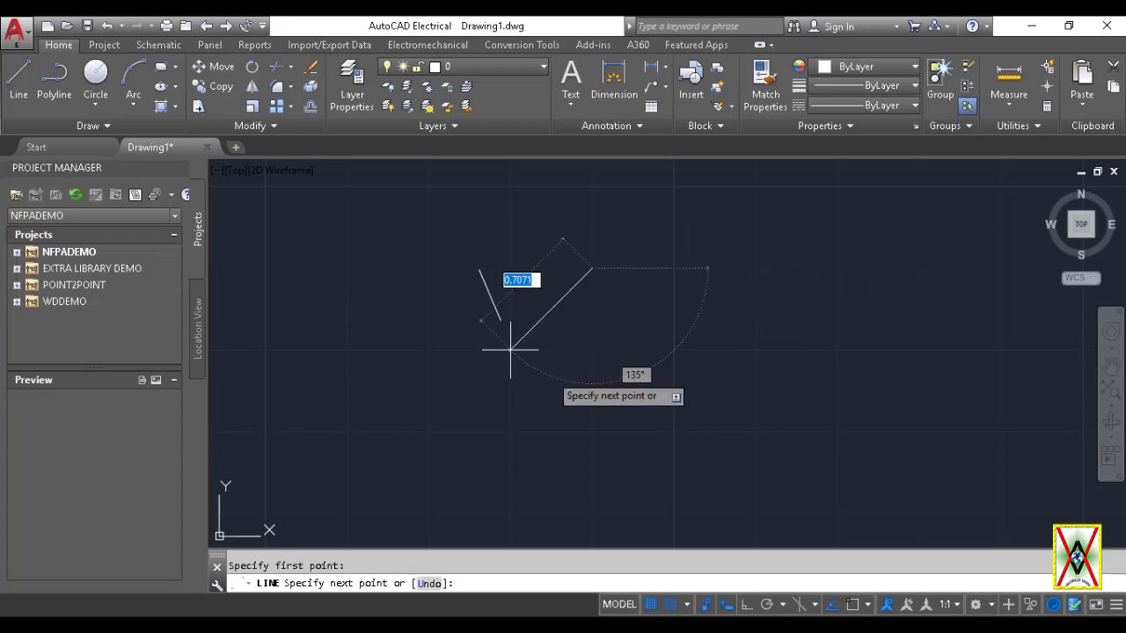
pyautogui.press('Escape')
pyautogui.scroll(-2, 596, 293)
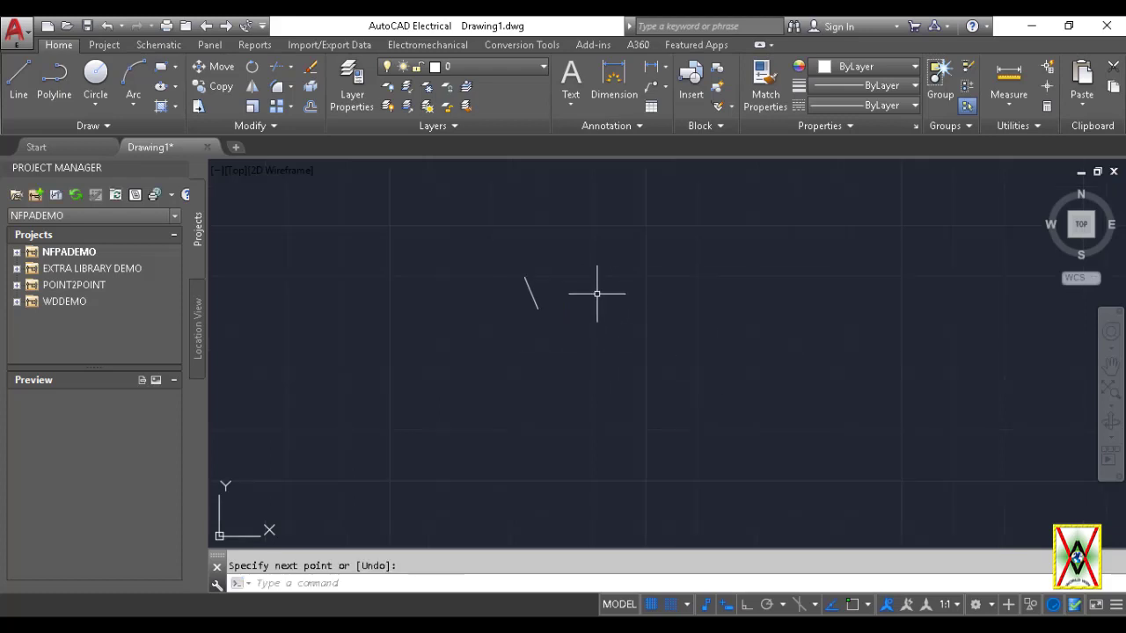
pyautogui.click(537, 308)
pyautogui.press('Return')
pyautogui.press('Return')
pyautogui.click(441, 224)
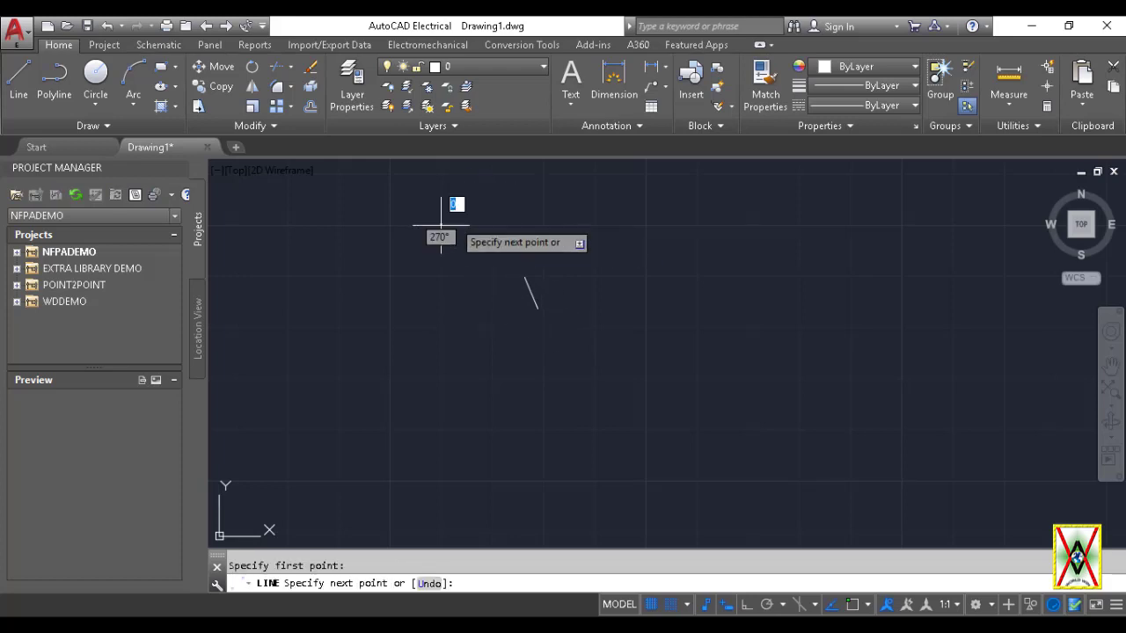
pyautogui.click(441, 275)
# Step: Window-select both lines and erase them with E
pyautogui.press('Return')
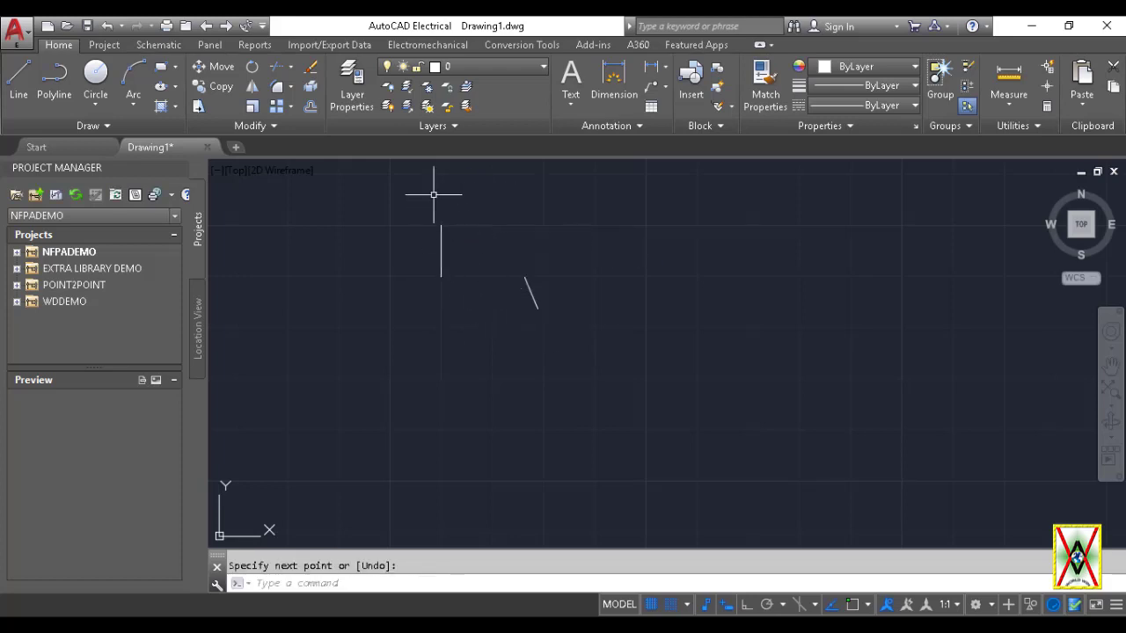
pyautogui.click(434, 192)
pyautogui.click(590, 370)
pyautogui.write('e')
pyautogui.press('Return')
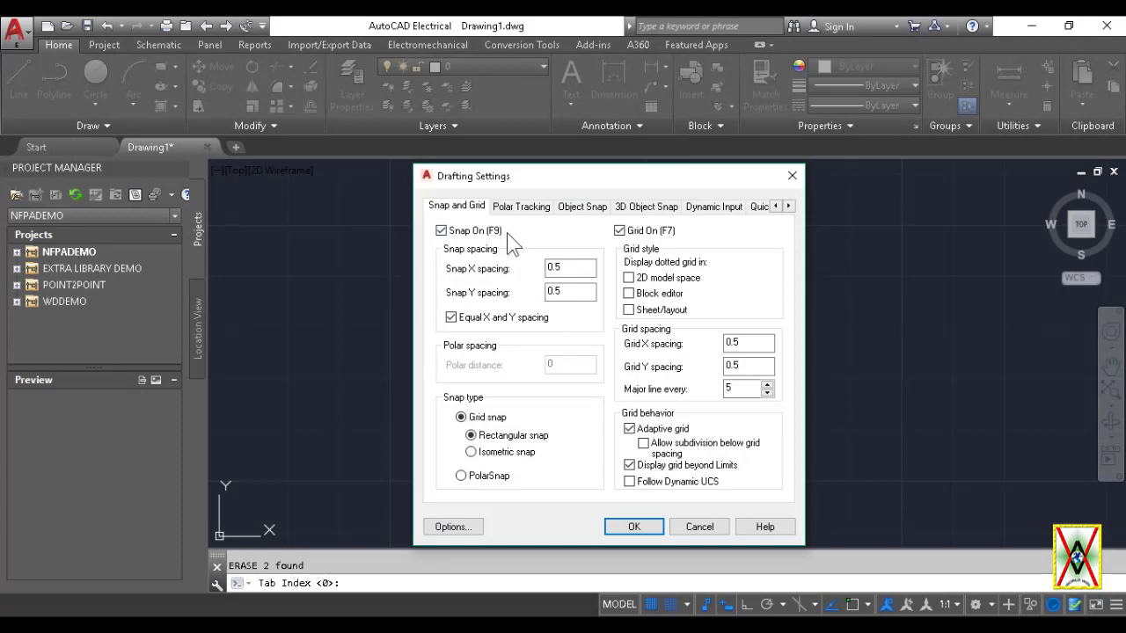
# Step: Review the Polar Tracking, Object Snap, 3D Object Snap and Dynamic Input tabs, ending on Object Snap
pyautogui.click(519, 215)
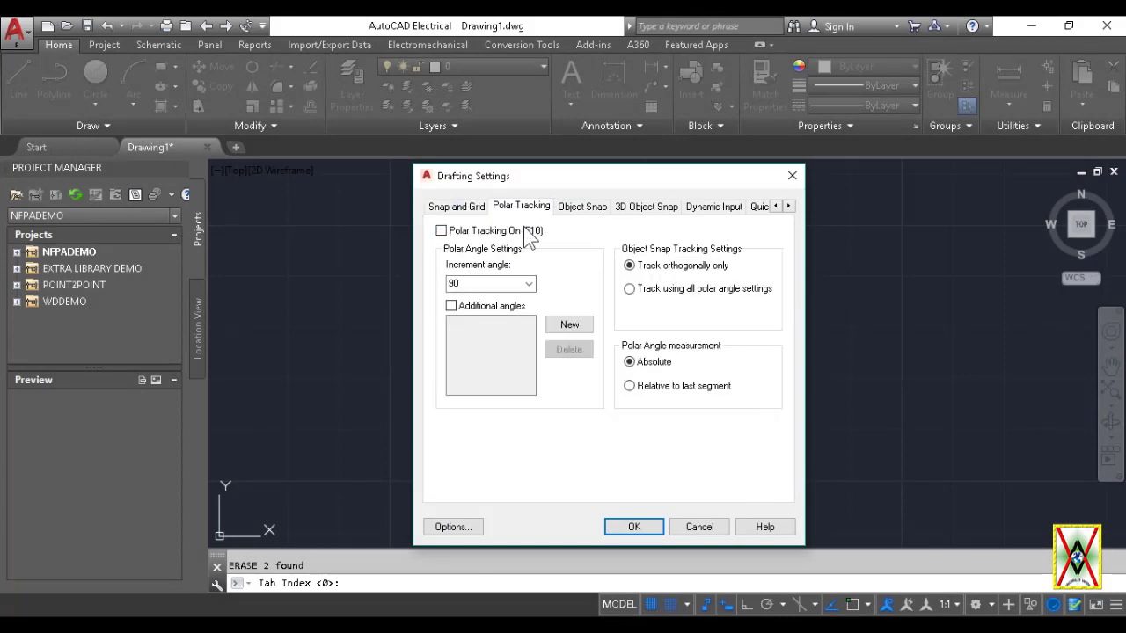
pyautogui.click(583, 208)
pyautogui.click(655, 211)
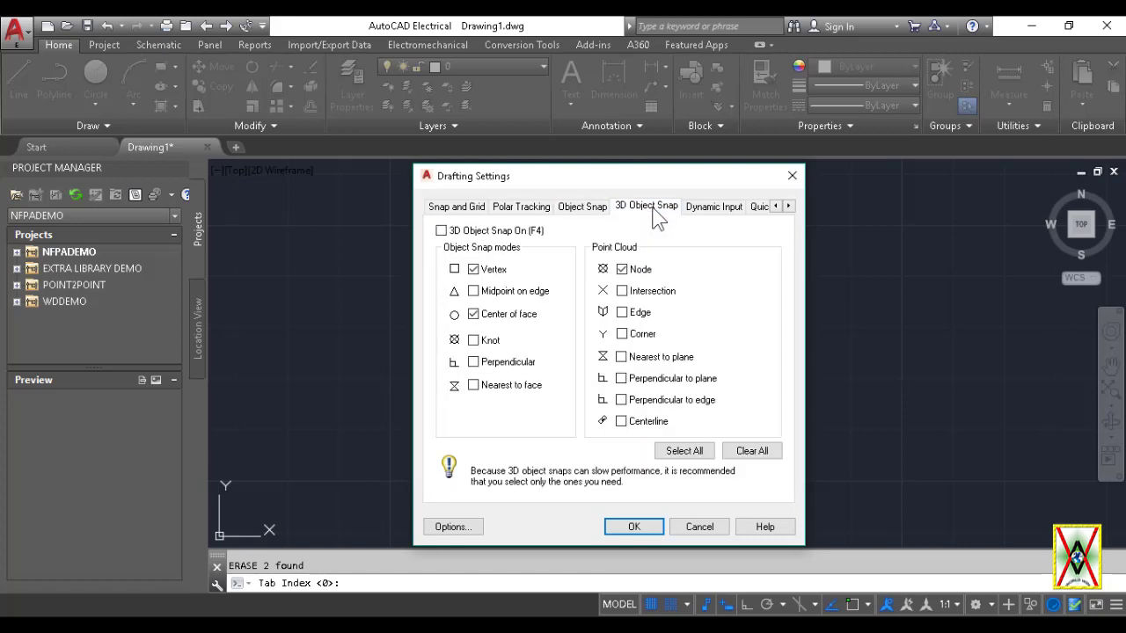
pyautogui.click(711, 212)
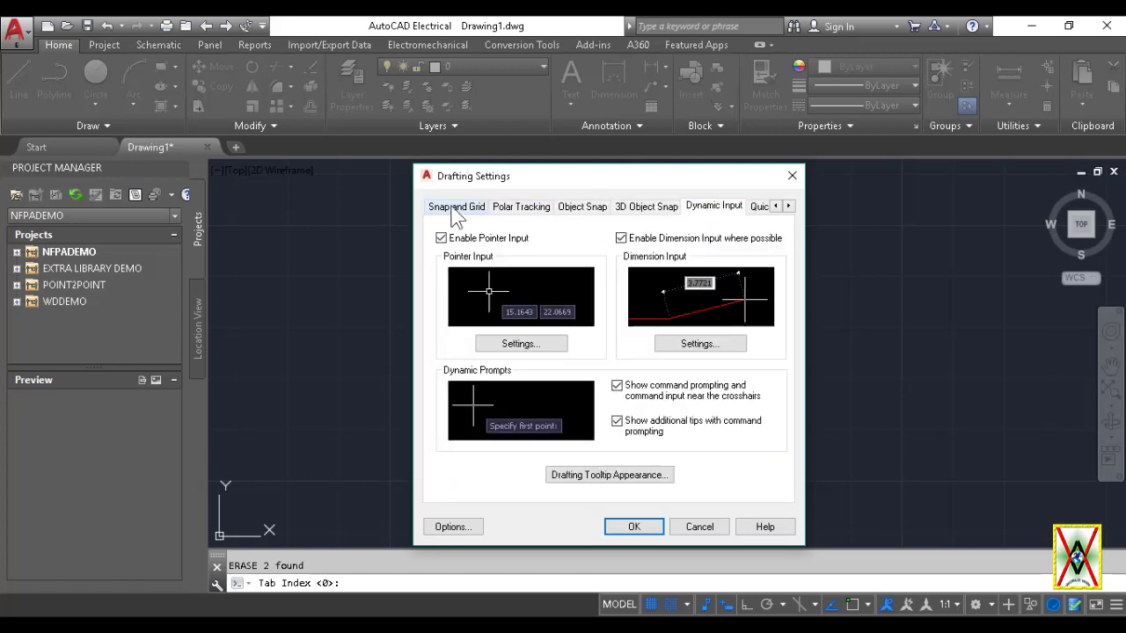
pyautogui.click(525, 211)
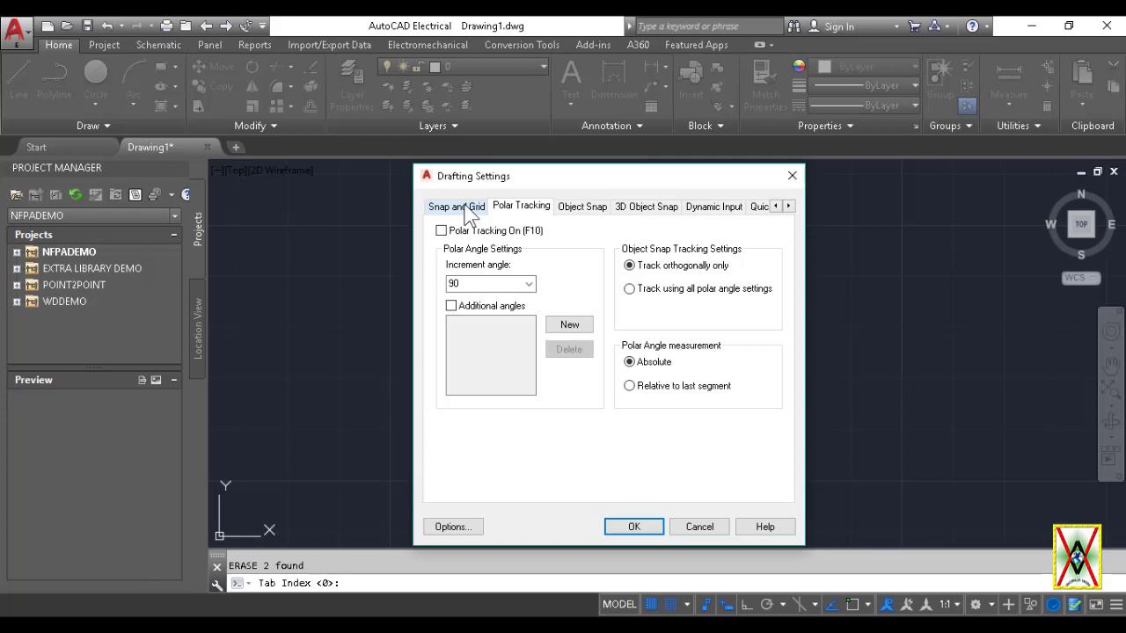
pyautogui.click(607, 209)
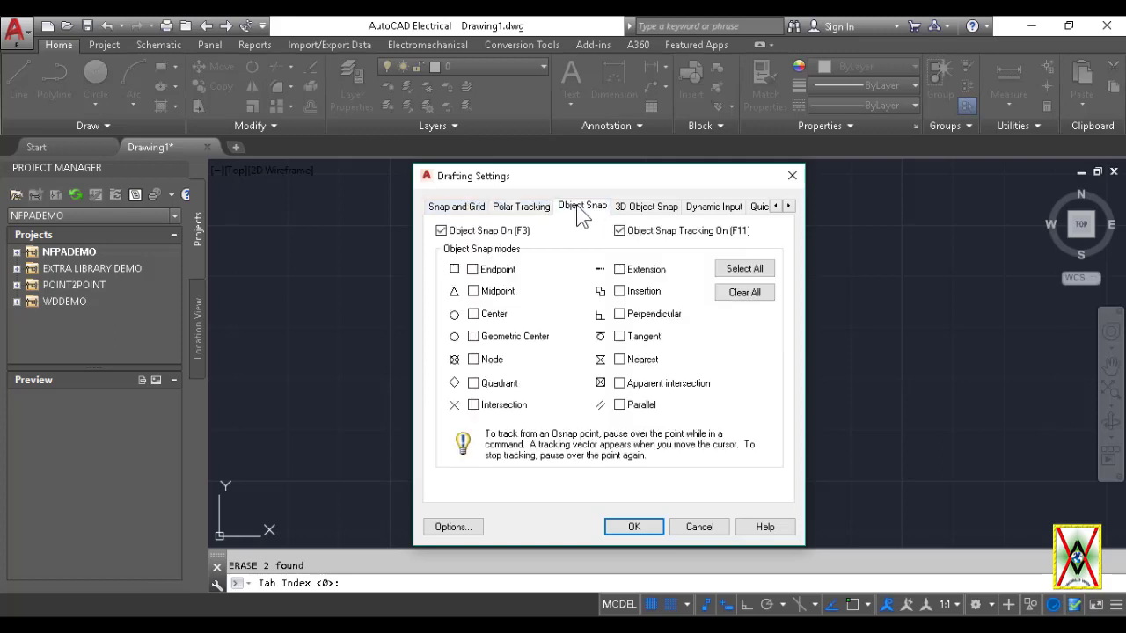
pyautogui.click(626, 211)
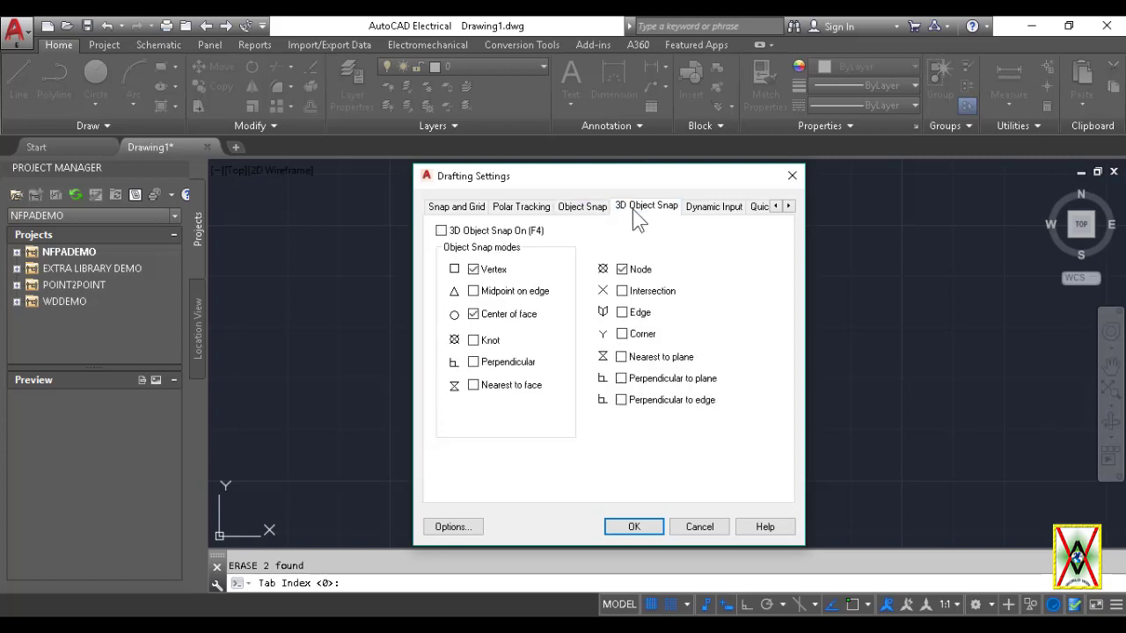
pyautogui.click(570, 211)
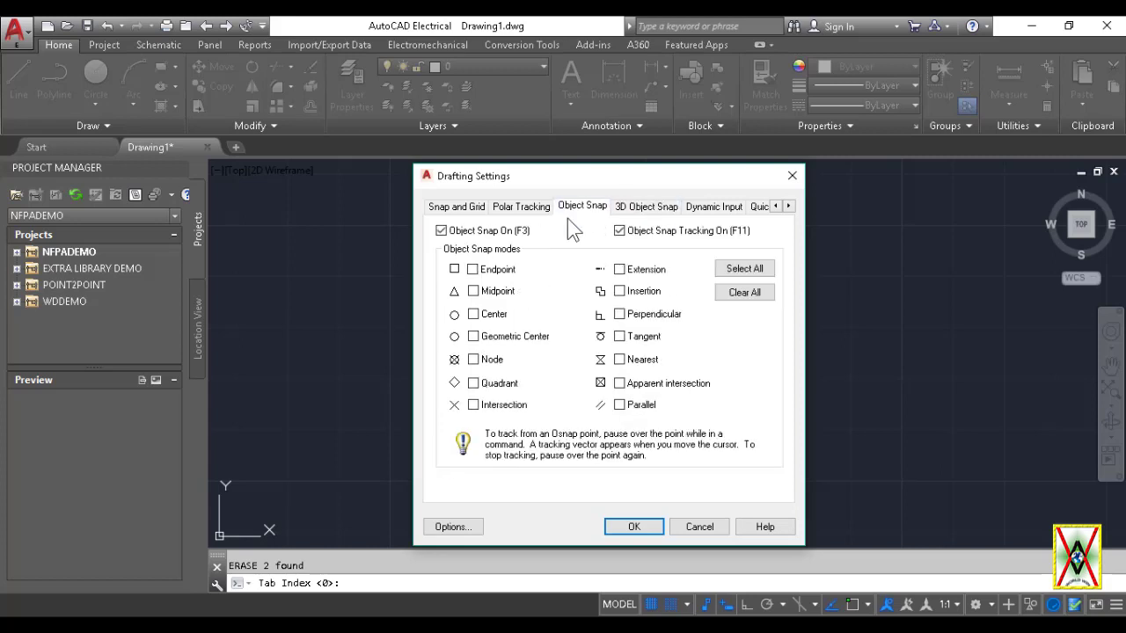
pyautogui.moveTo(583, 172); pyautogui.dragTo(482, 166)
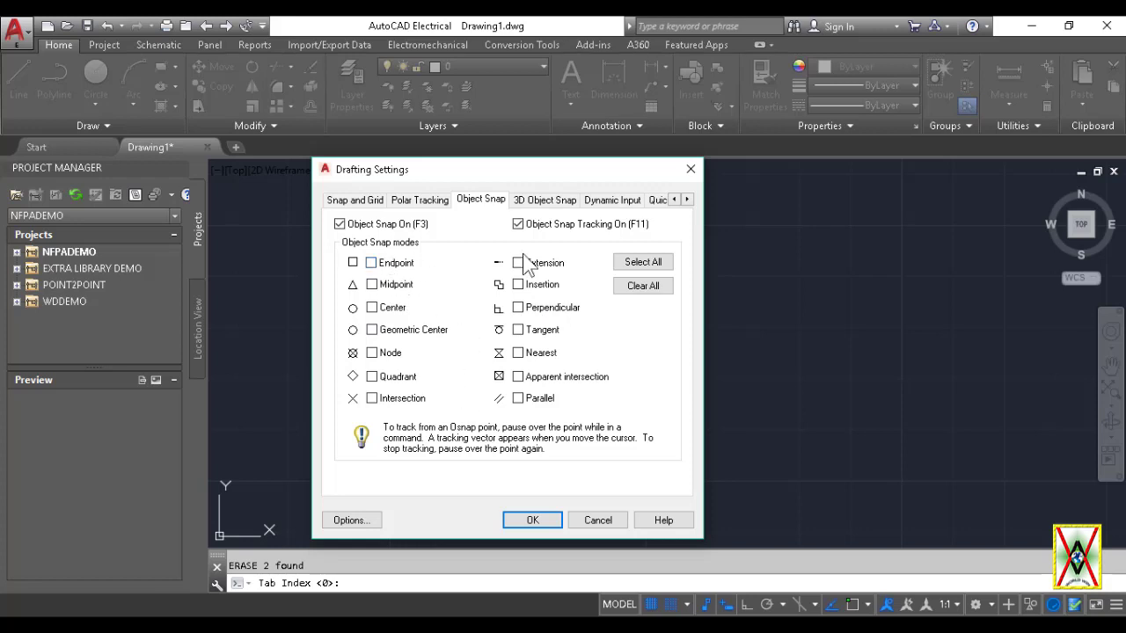
# Step: Close Drafting Settings and draw a long horizontal line
pyautogui.click(534, 520)
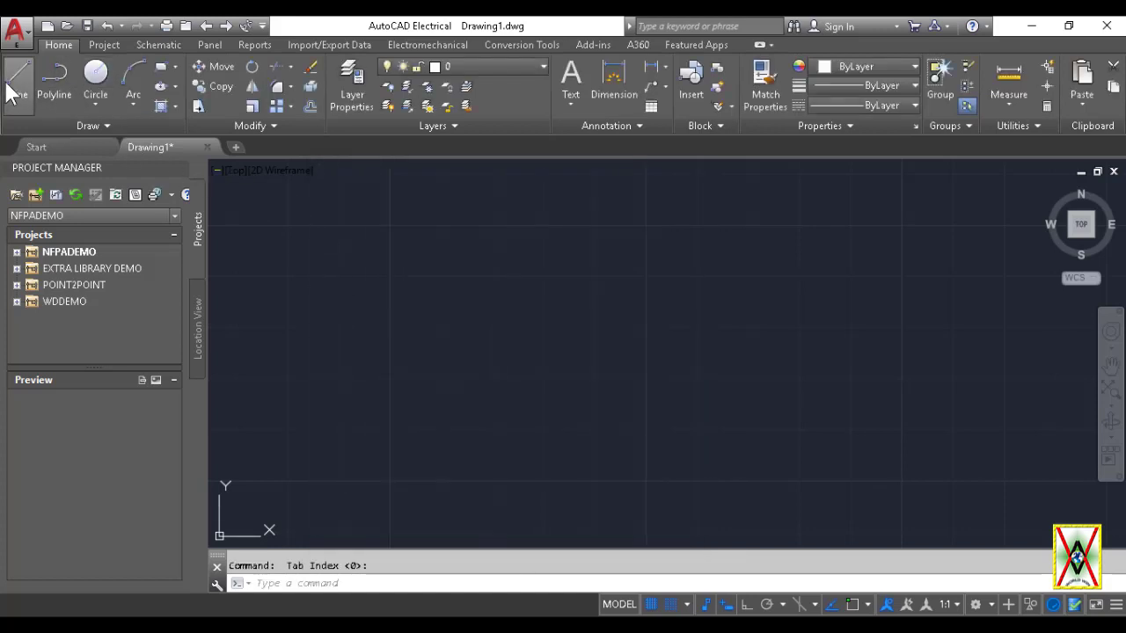
pyautogui.click(11, 88)
pyautogui.click(440, 327)
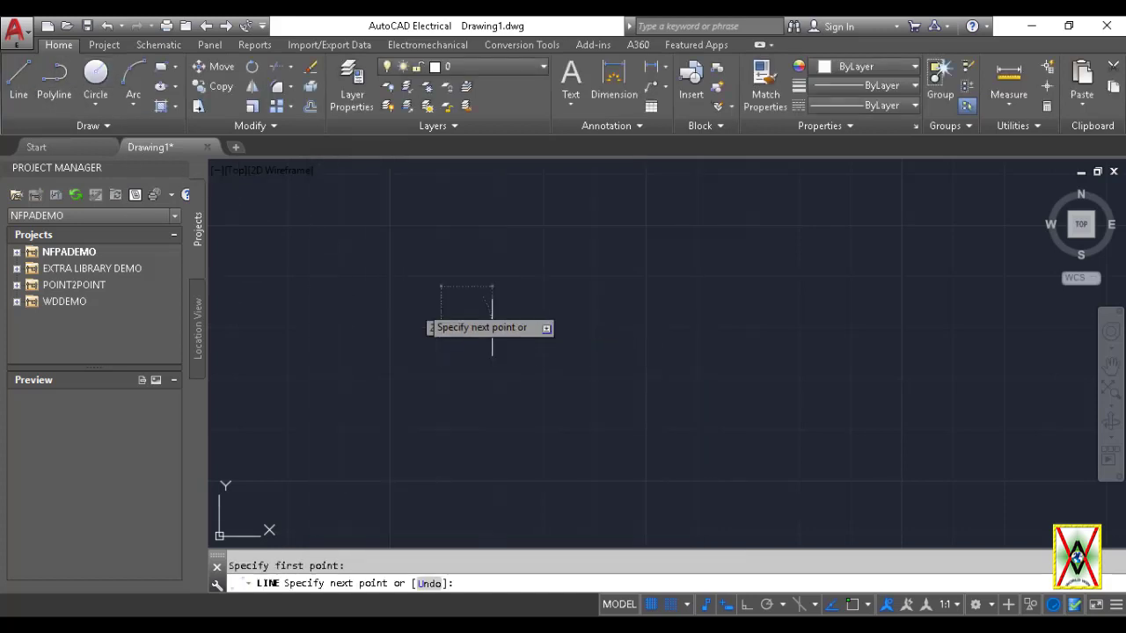
pyautogui.click(799, 327)
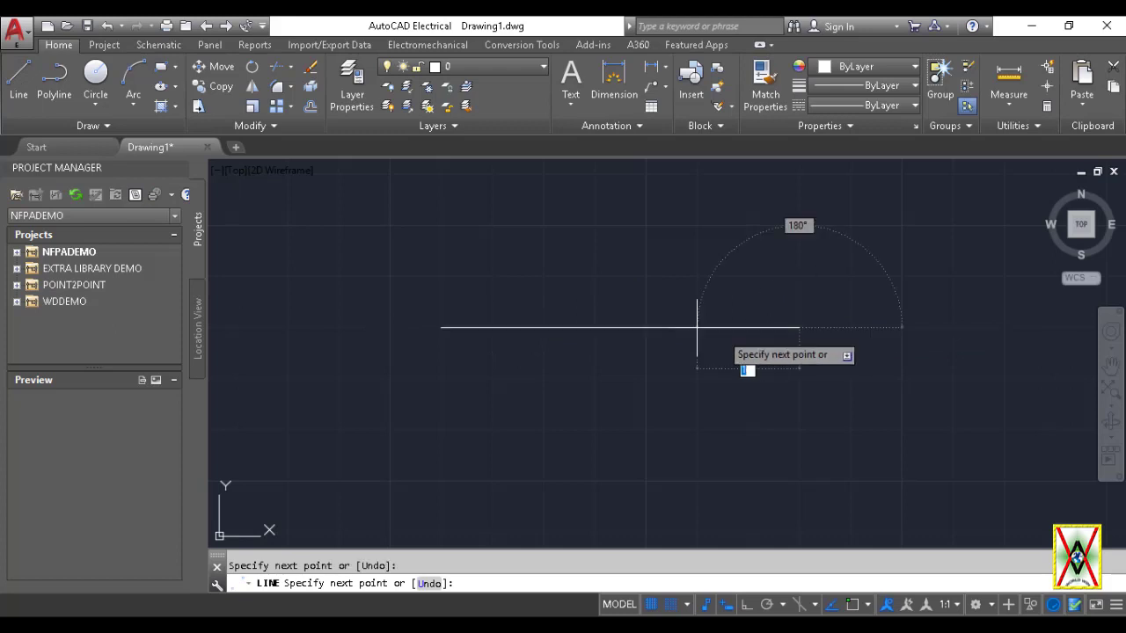
pyautogui.press('Escape')
# Step: Add a slanted line meeting the horizontal line's right side, forming a 7
pyautogui.hotkey('ctrl', 'z')
pyautogui.press('space')
pyautogui.click(556, 414)
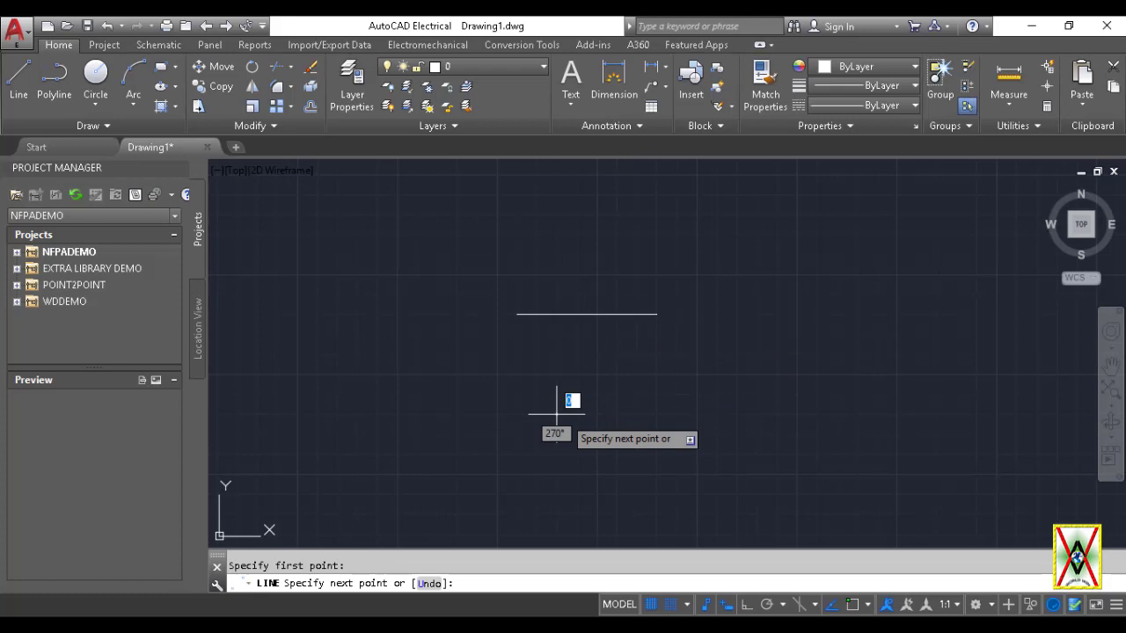
pyautogui.click(617, 314)
pyautogui.press('Return')
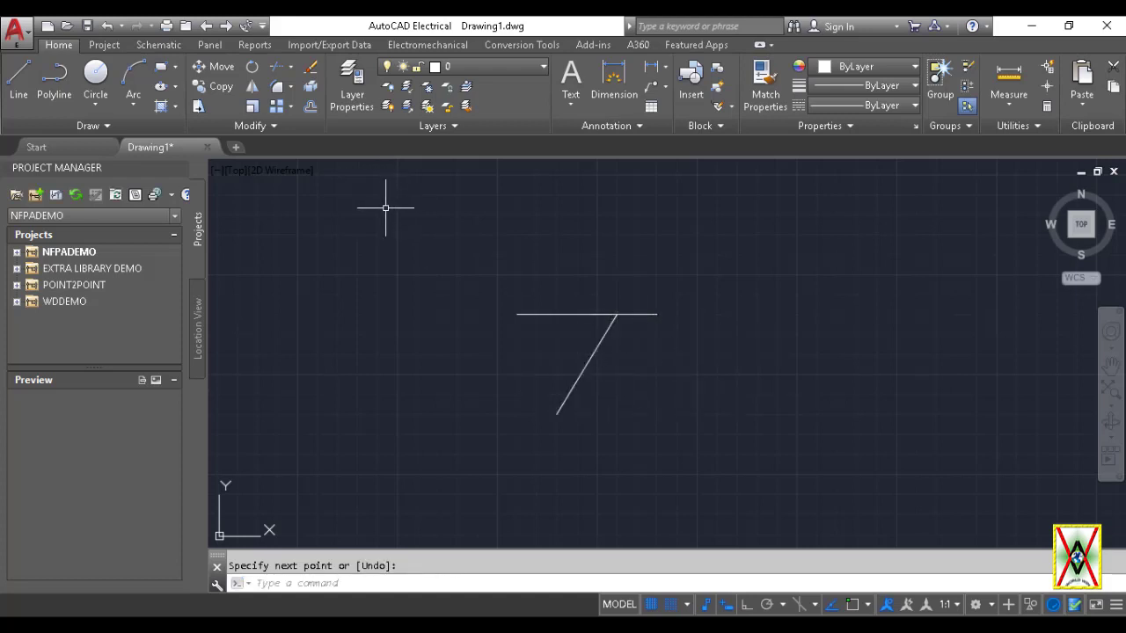
pyautogui.click(688, 607)
# Step: Tick every mode with Select All on the Object Snap tab and confirm
pyautogui.click(695, 582)
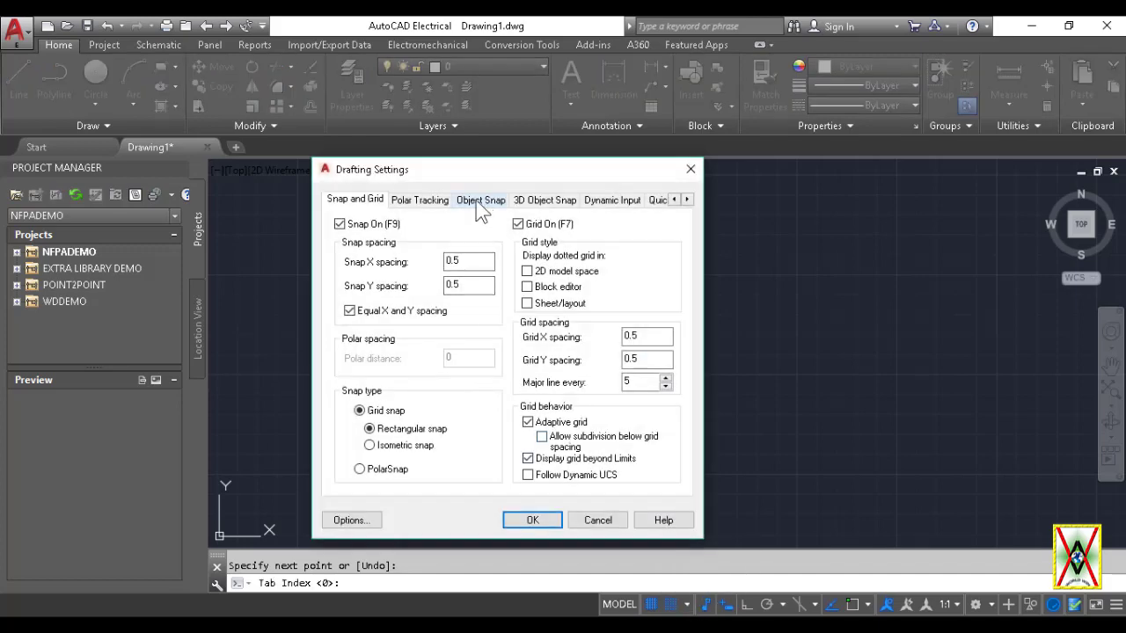
pyautogui.click(480, 201)
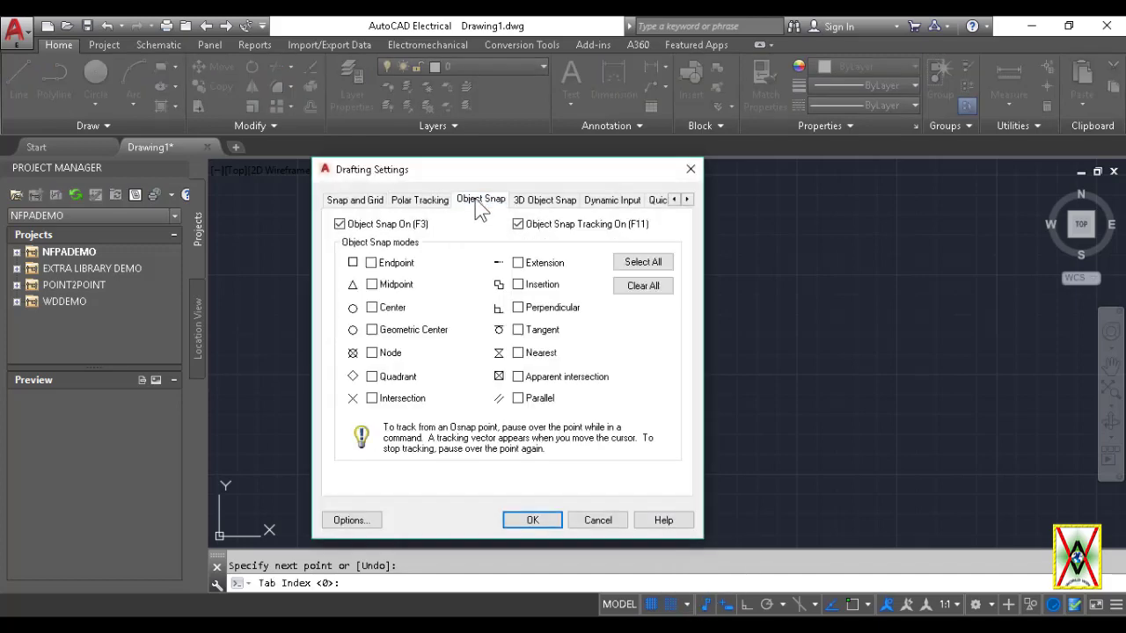
pyautogui.click(640, 263)
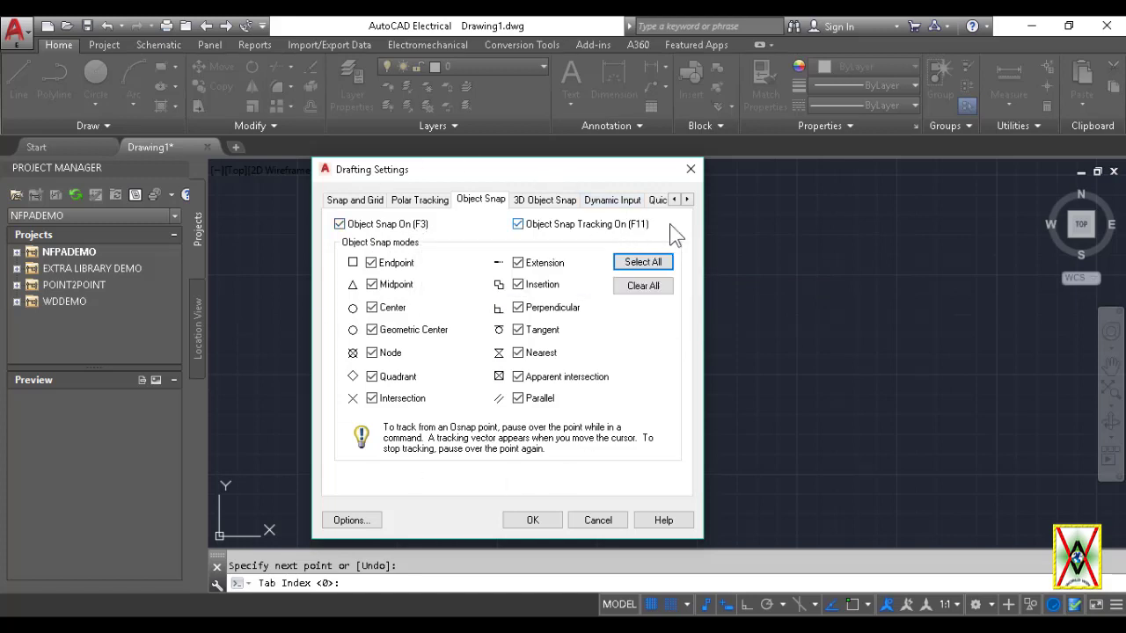
pyautogui.click(533, 521)
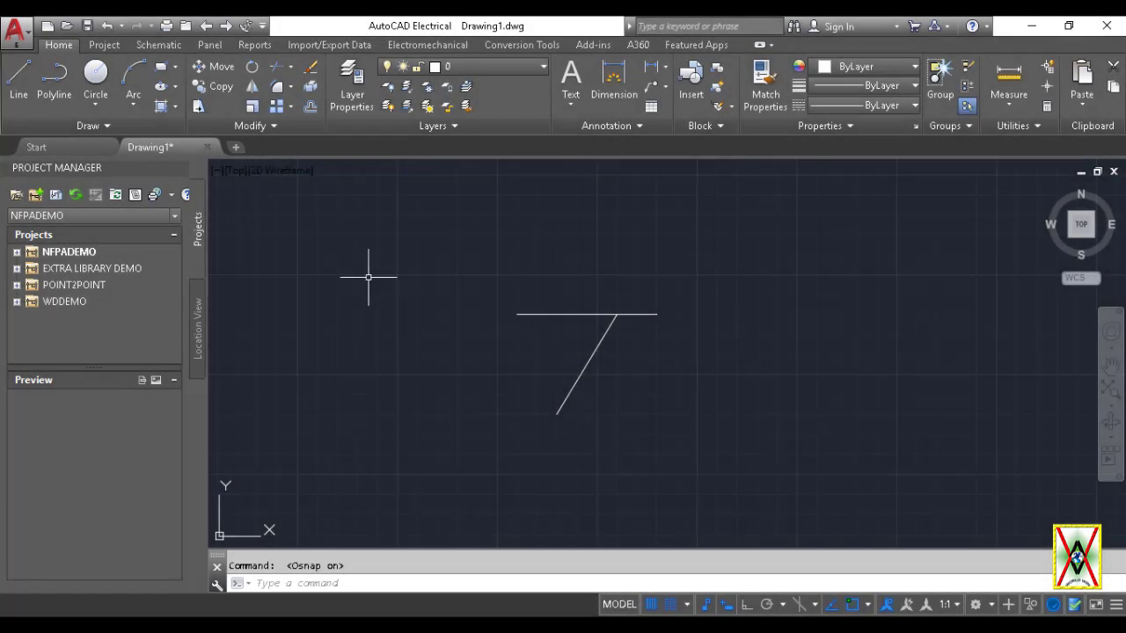
# Step: Draw a 5.5-long horizontal line, then start and cancel another line
pyautogui.click(19, 79)
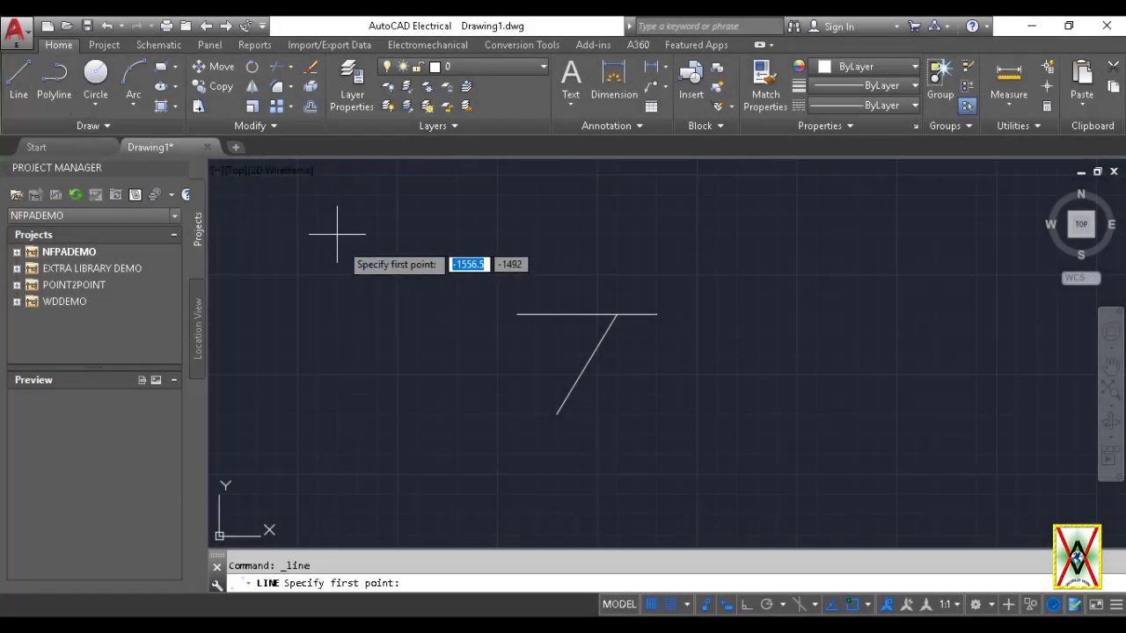
pyautogui.click(317, 214)
pyautogui.click(536, 214)
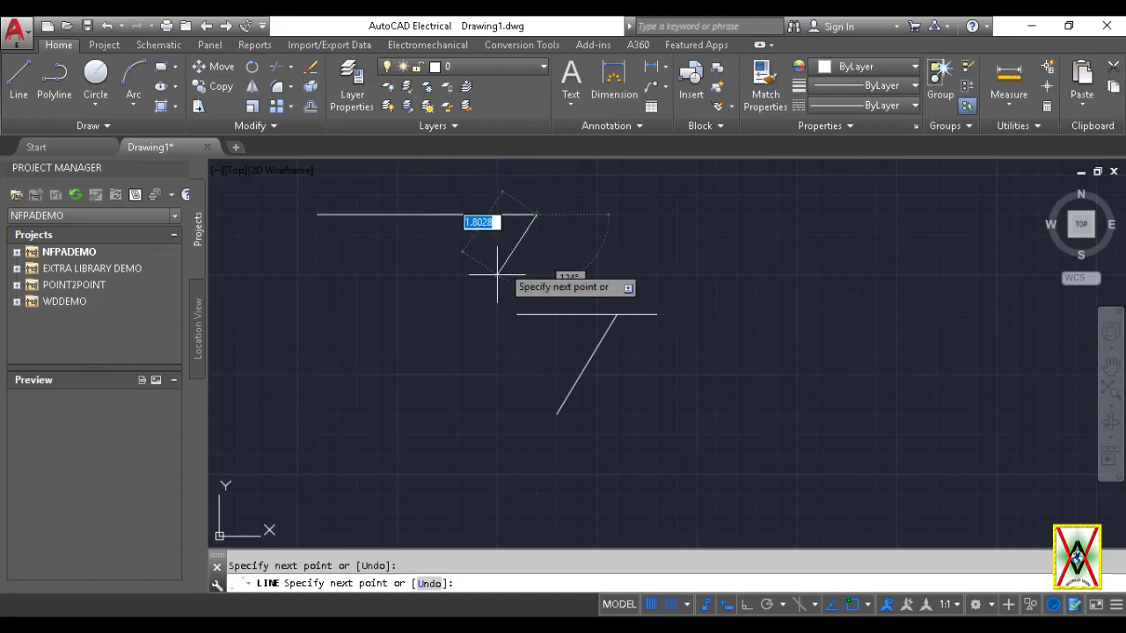
pyautogui.press('Return')
pyautogui.write('line')
pyautogui.press('Return')
pyautogui.click(396, 395)
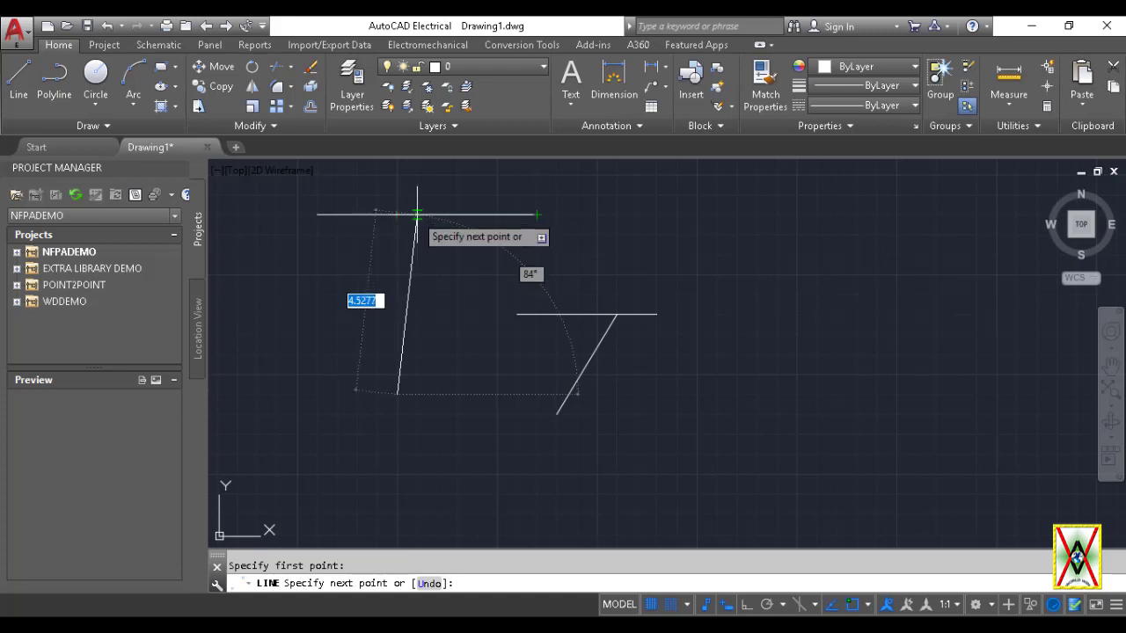
pyautogui.press('Escape')
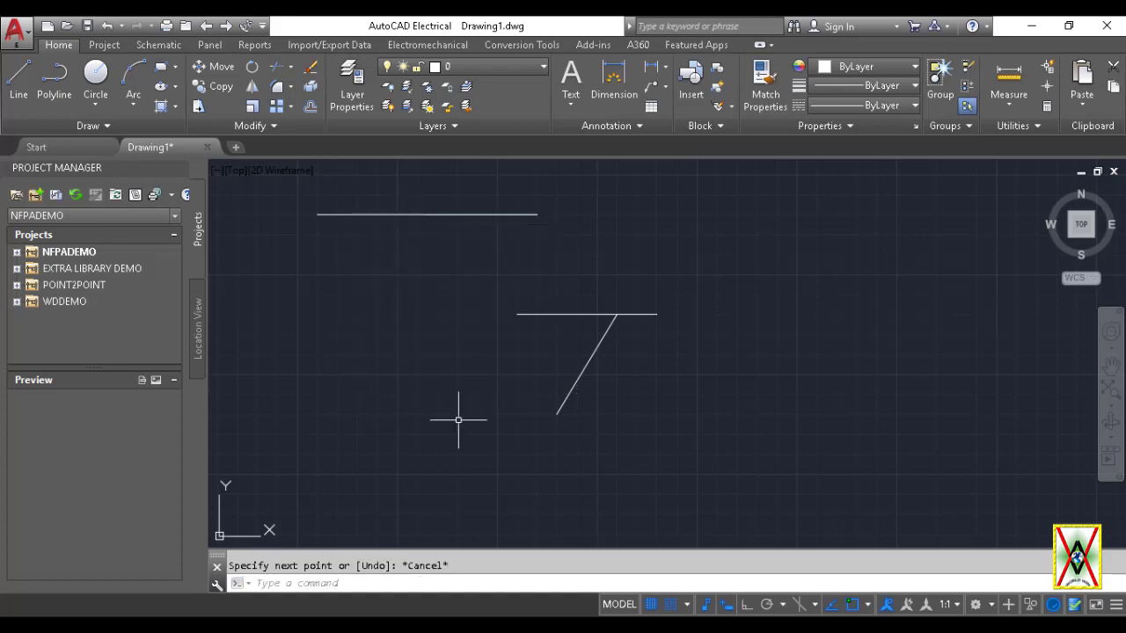
# Step: Turn Snap off and draw a vertical line up to the top line, forming a T
pyautogui.click(672, 604)
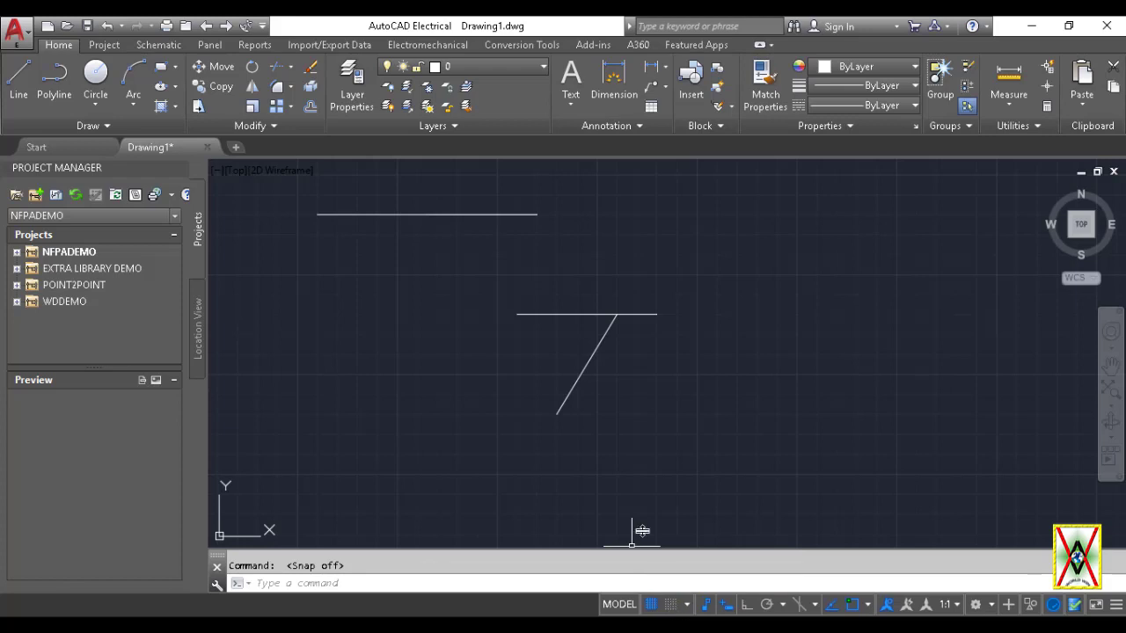
pyautogui.write('l')
pyautogui.press('Return')
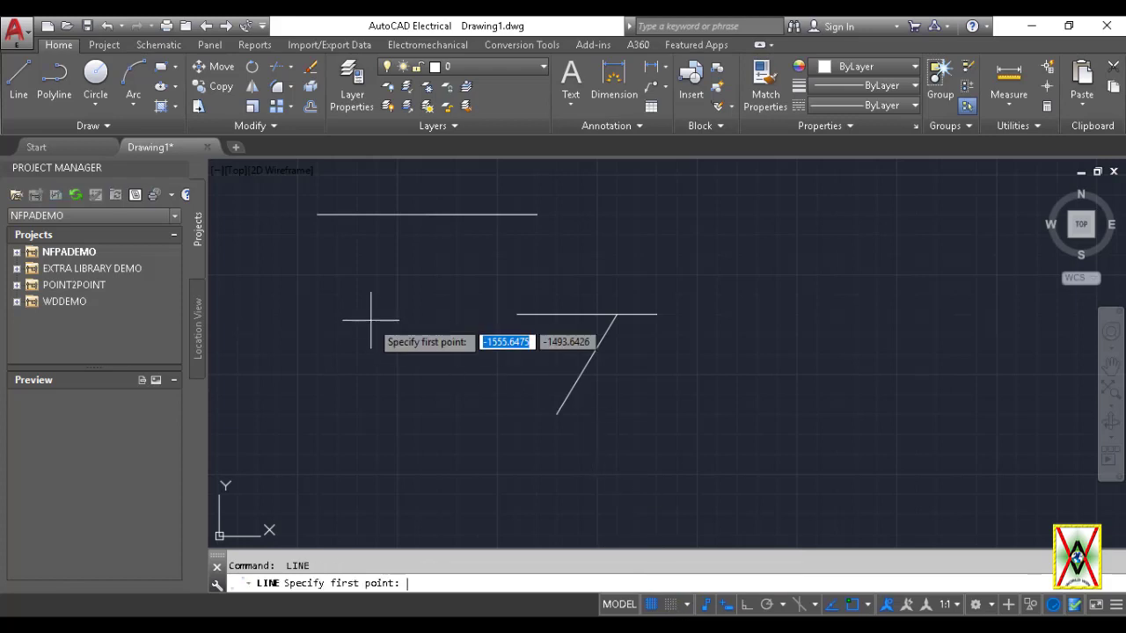
pyautogui.click(378, 395)
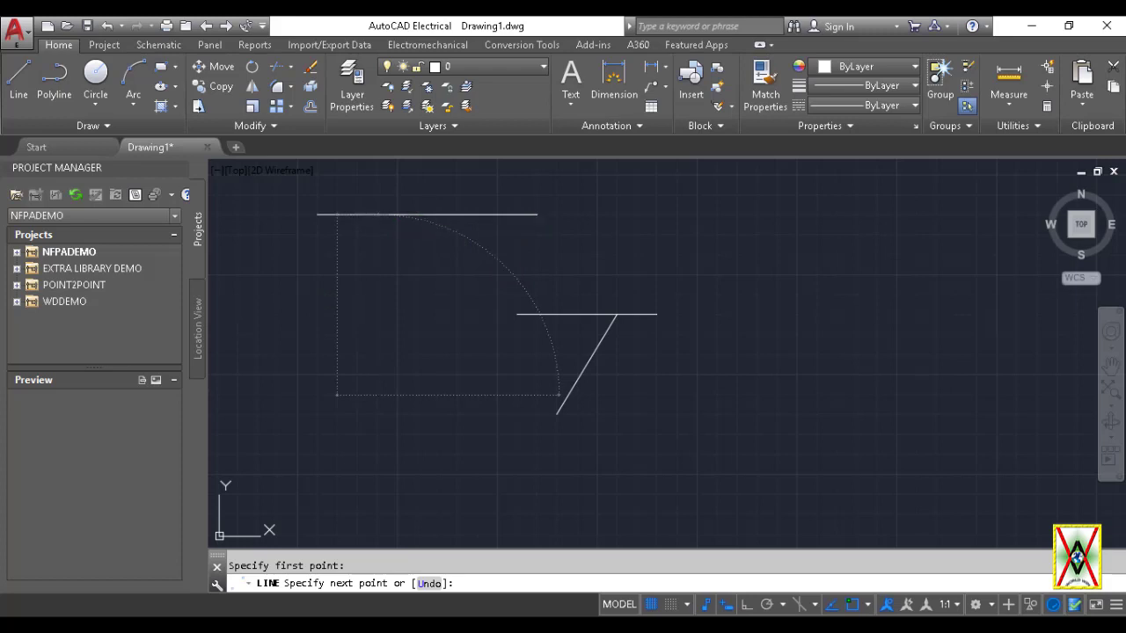
pyautogui.click(378, 214)
pyautogui.press('Escape')
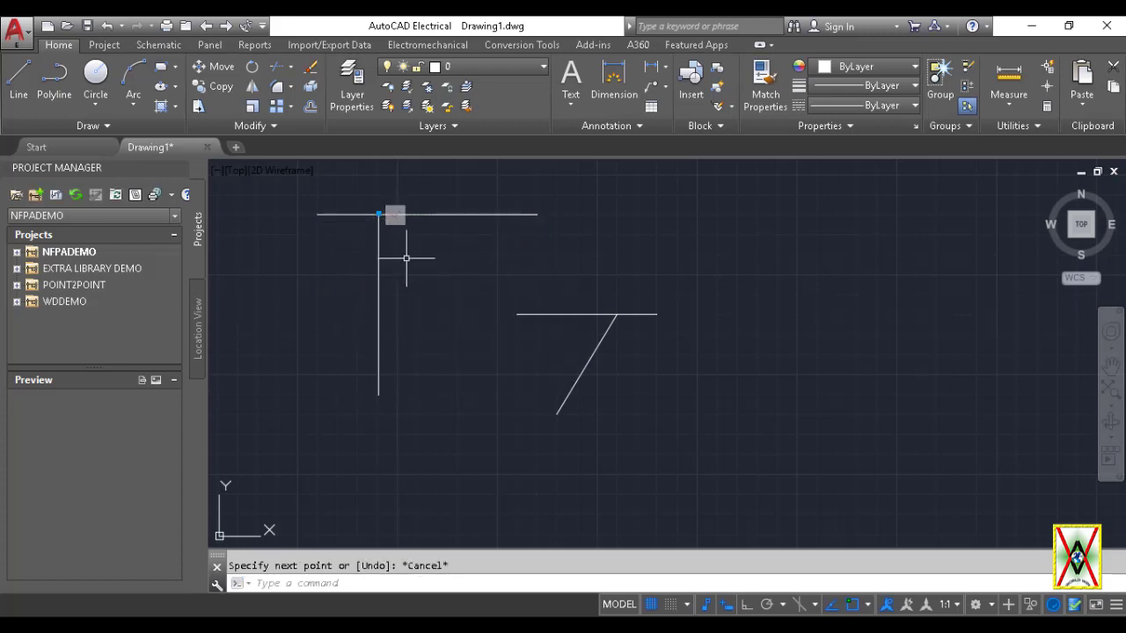
# Step: Crossing-select all the lines and delete them
pyautogui.scroll(-2, 440, 307)
pyautogui.click(578, 397)
pyautogui.click(369, 208)
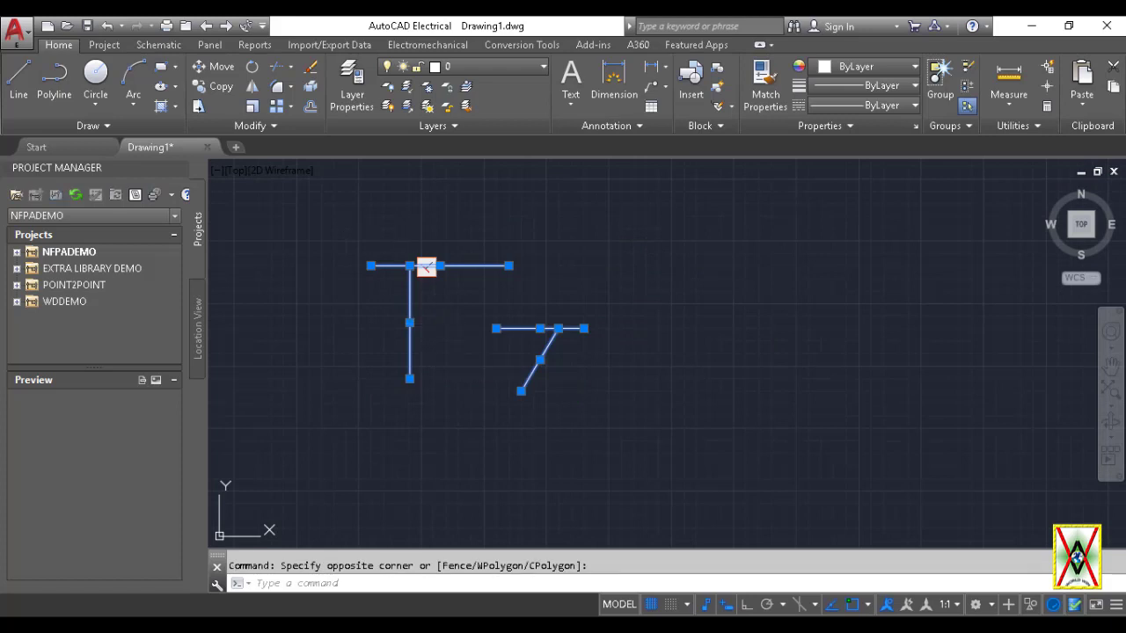
pyautogui.press('Delete')
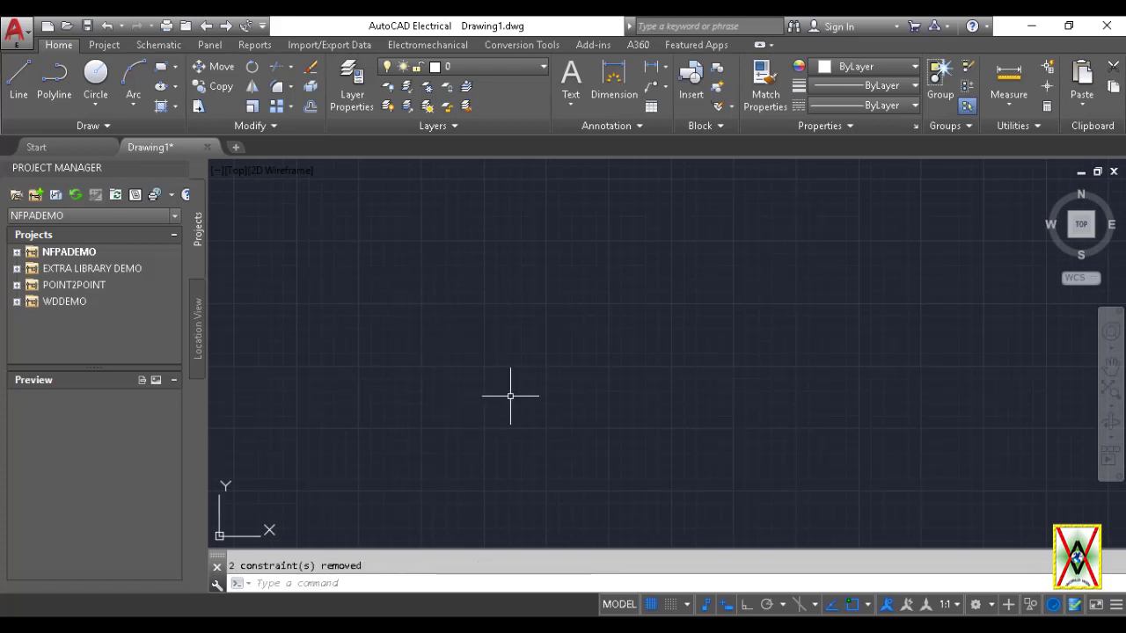
pyautogui.click(687, 605)
pyautogui.click(704, 582)
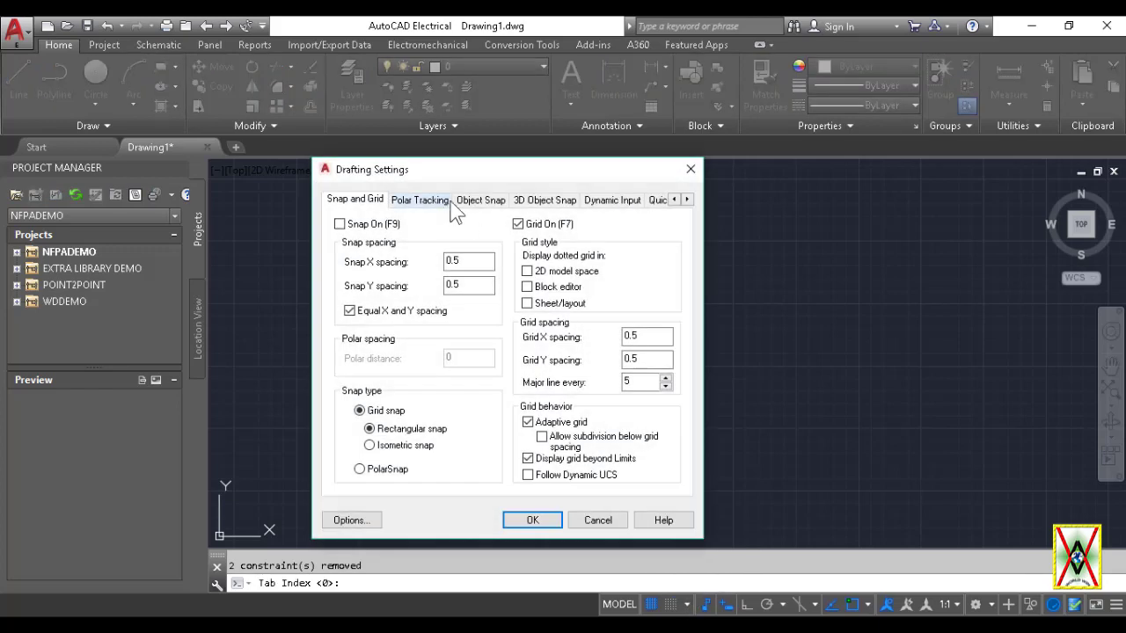
pyautogui.click(541, 202)
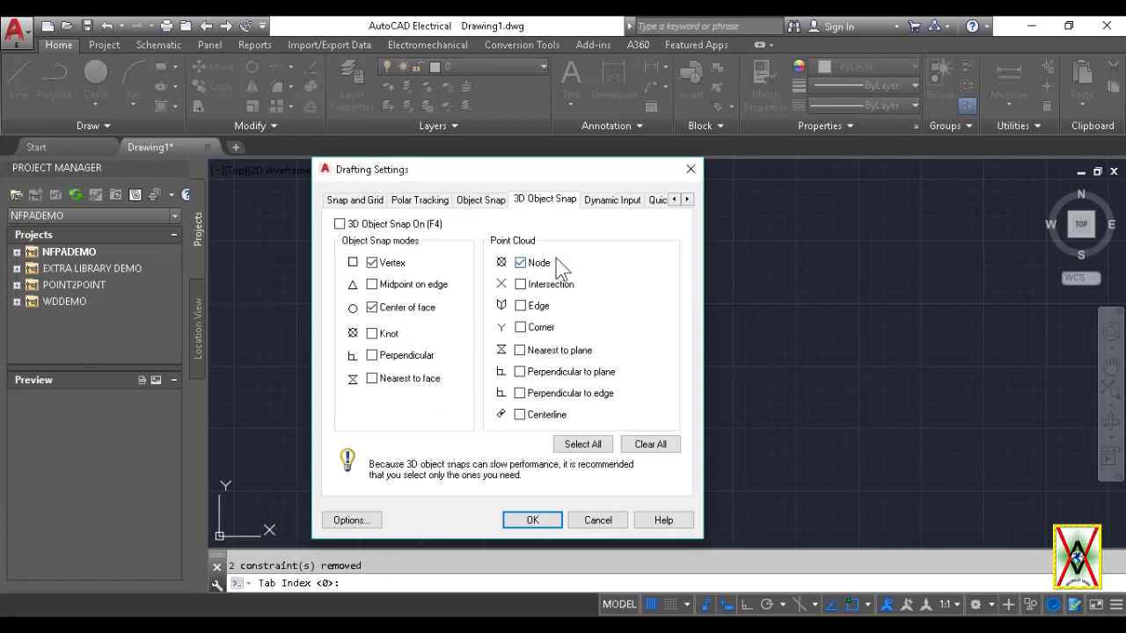
pyautogui.click(493, 206)
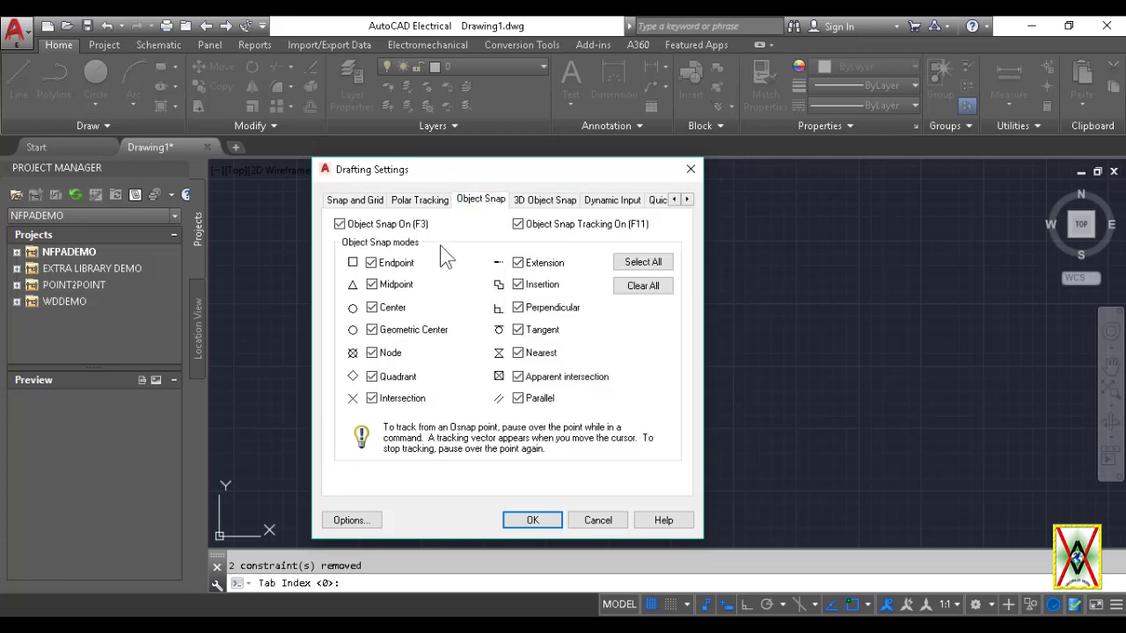
pyautogui.click(413, 203)
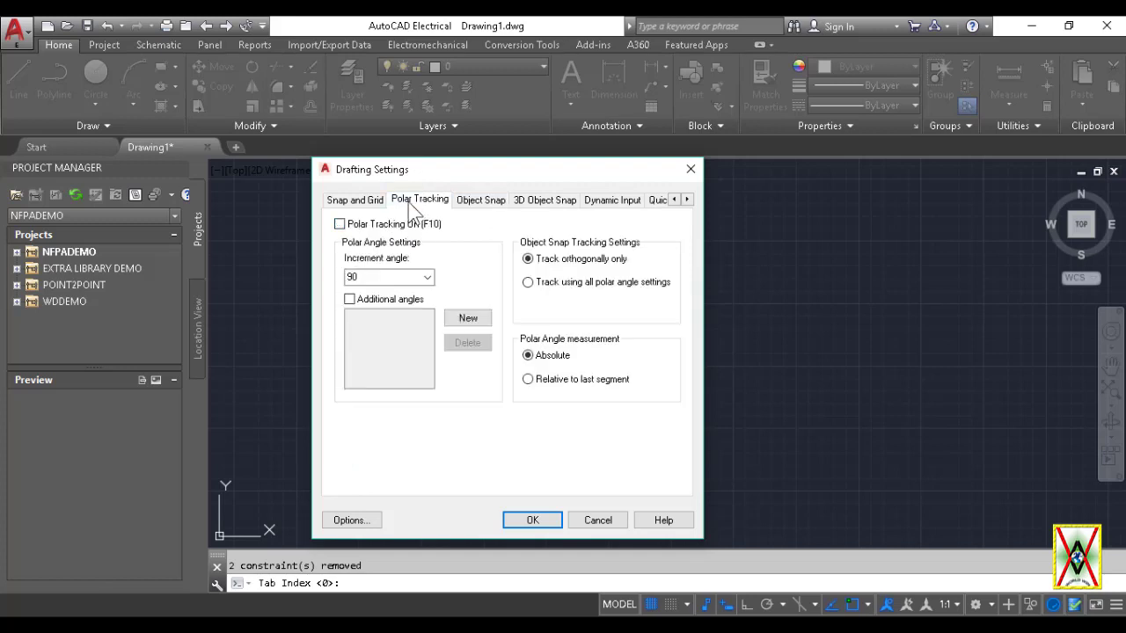
pyautogui.click(355, 202)
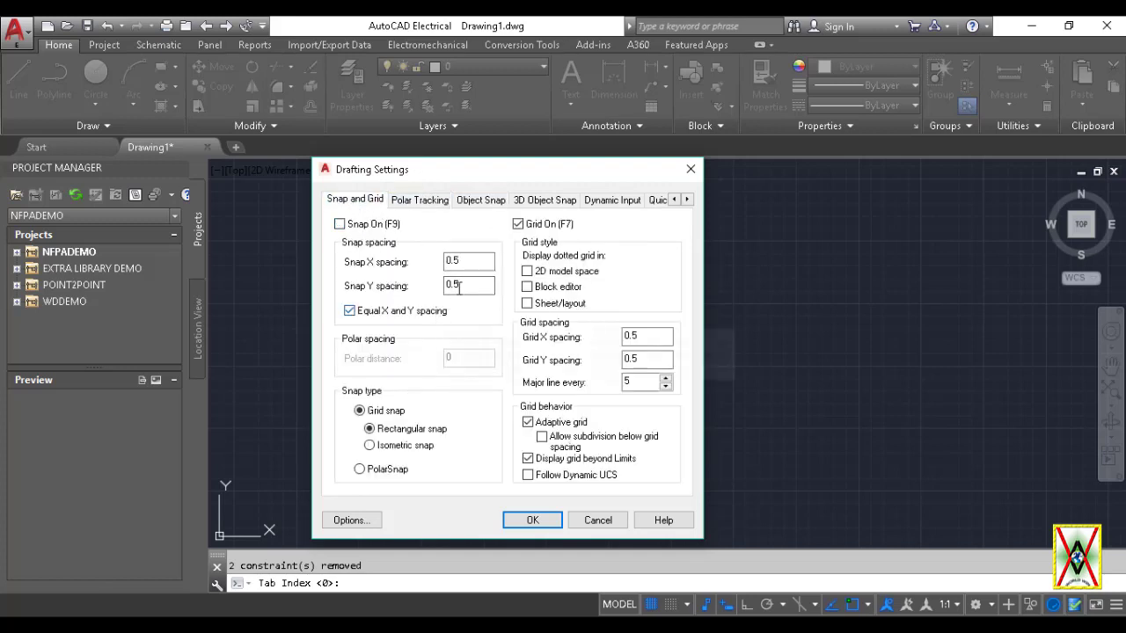
pyautogui.click(533, 521)
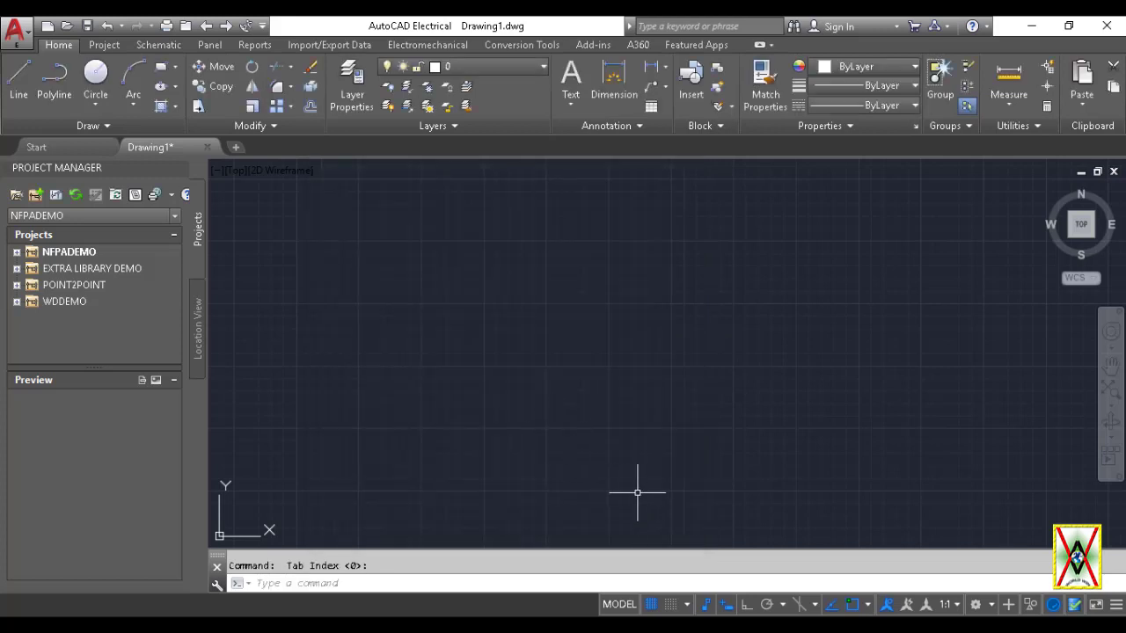
# Step: Turn on Infer Constraints and draw a vertical line right of the circles
pyautogui.click(691, 606)
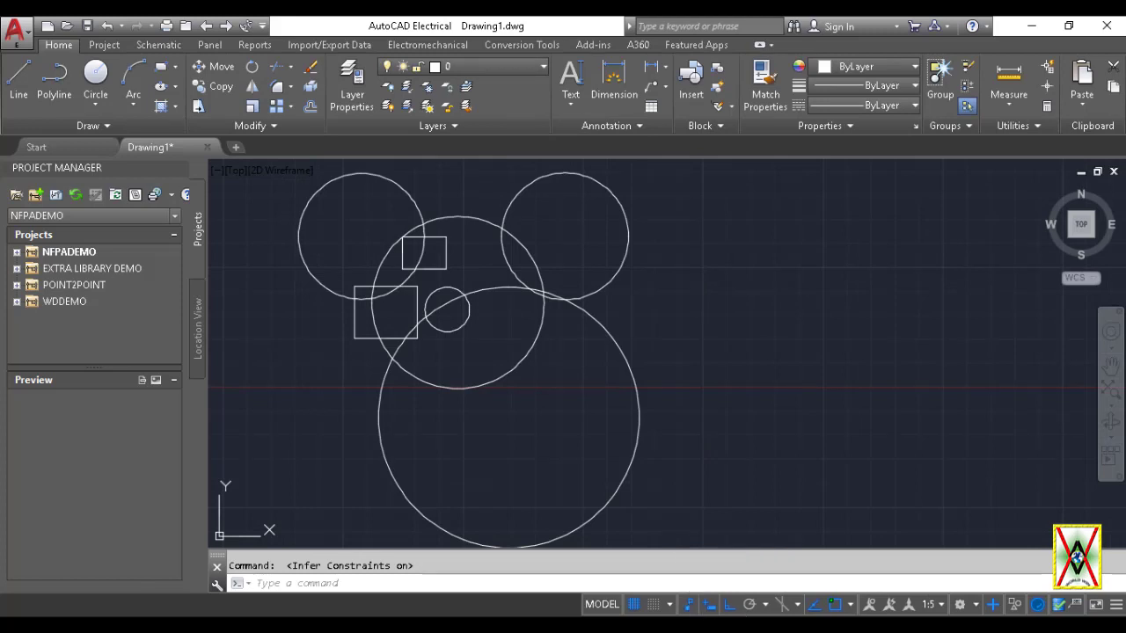
pyautogui.write('l')
pyautogui.press('Return')
pyautogui.click(726, 224)
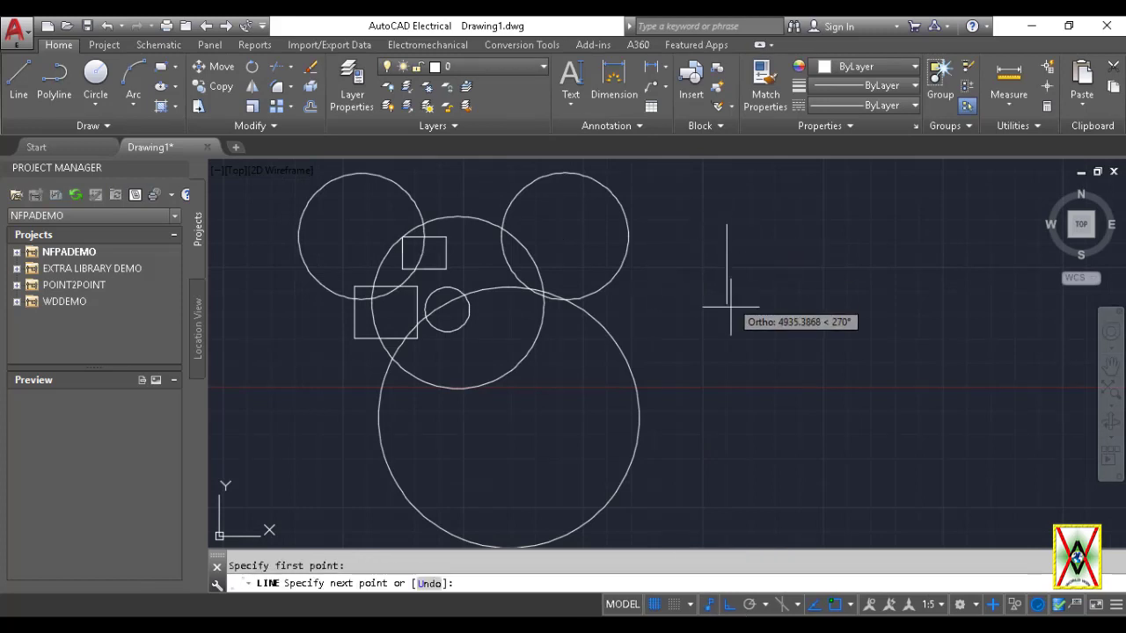
pyautogui.click(728, 437)
pyautogui.press('Return')
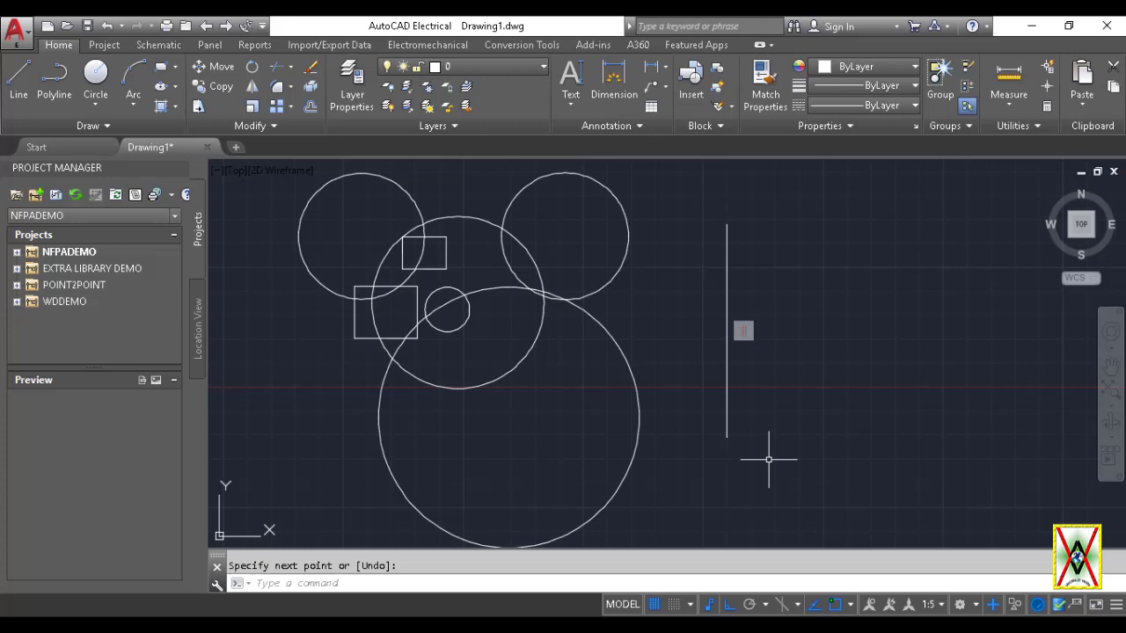
pyautogui.rightClick(744, 334)
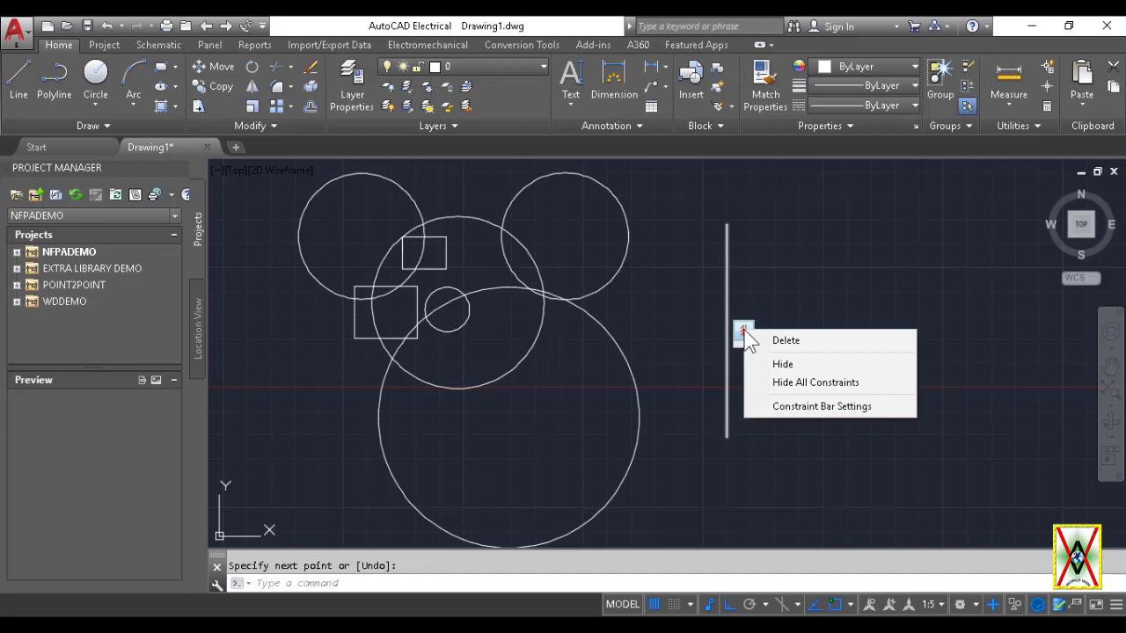
pyautogui.click(818, 413)
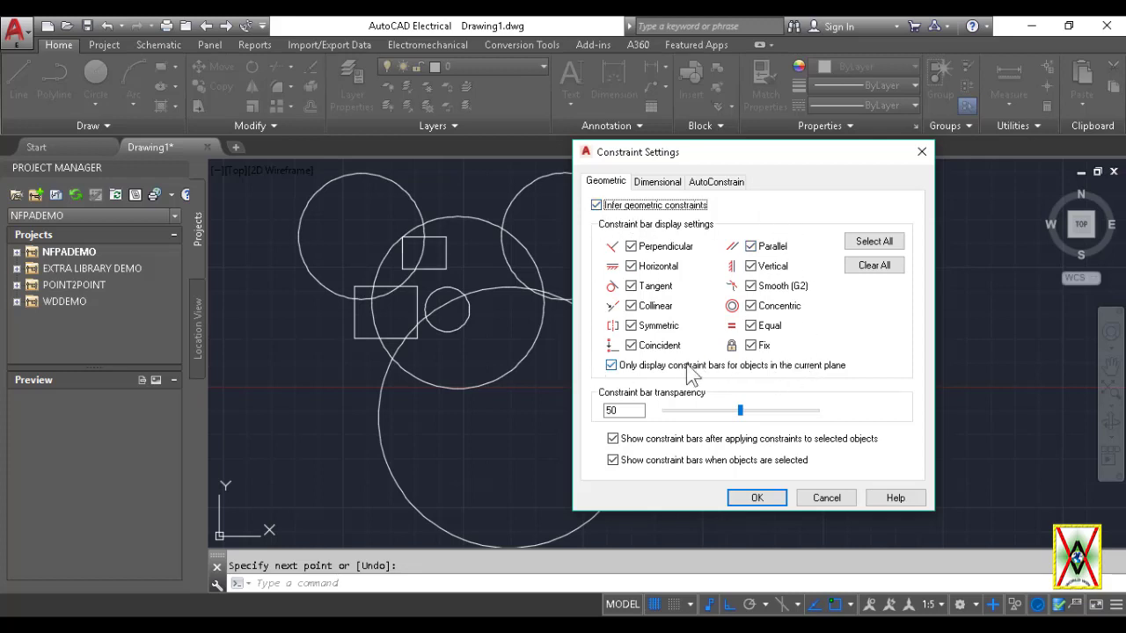
pyautogui.click(756, 498)
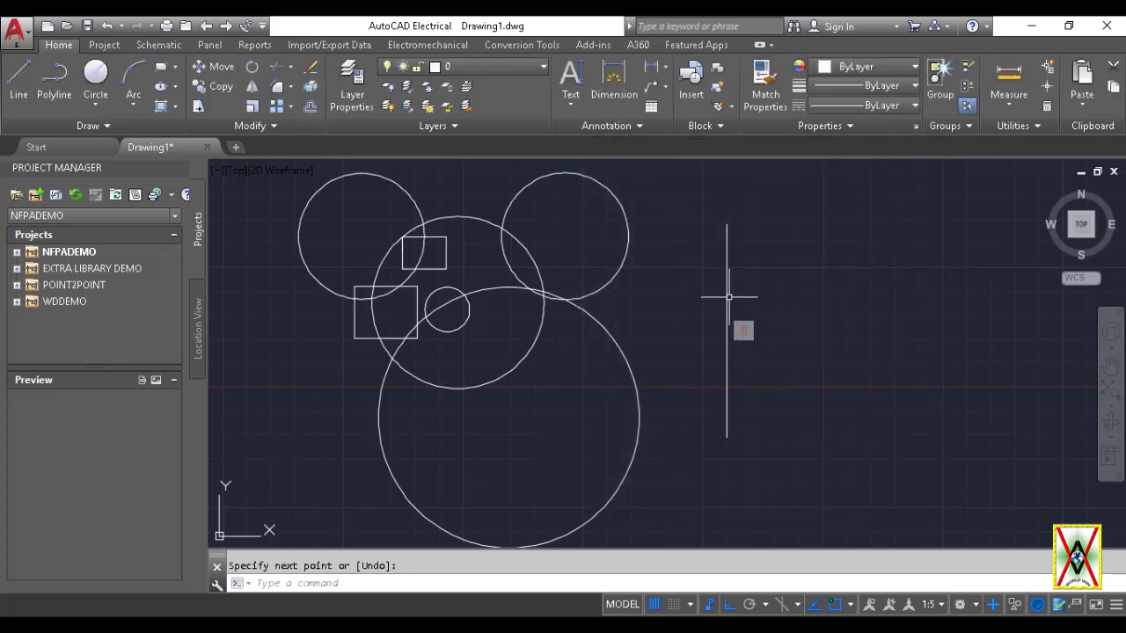
# Step: Stretch the vertical line from its top end with Polar Tracking turned on
pyautogui.click(729, 306)
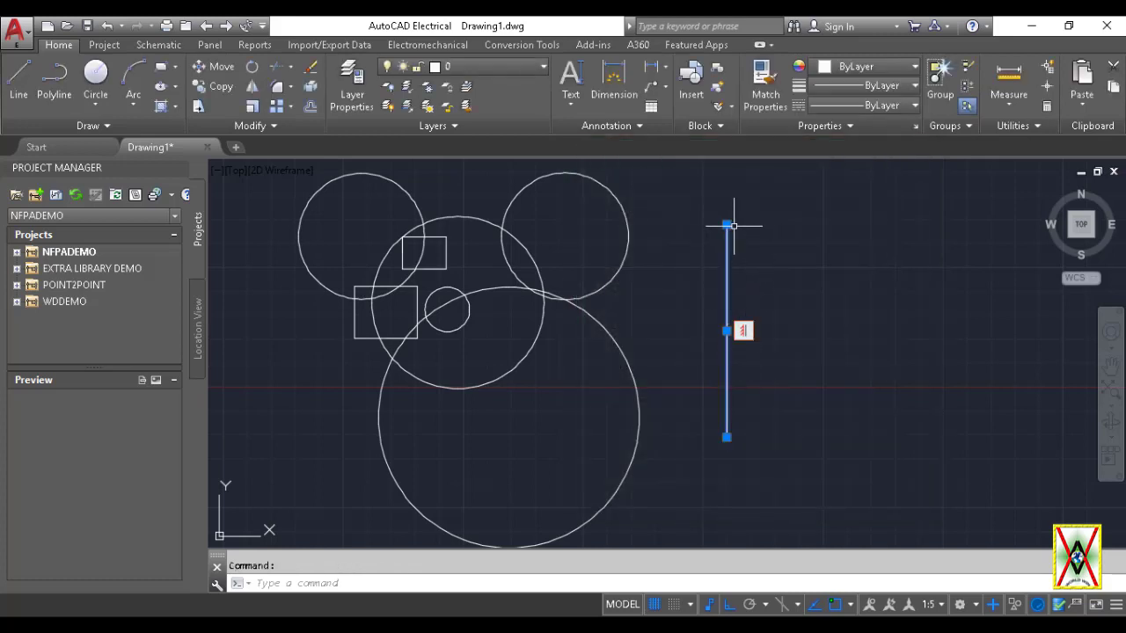
pyautogui.moveTo(727, 223)
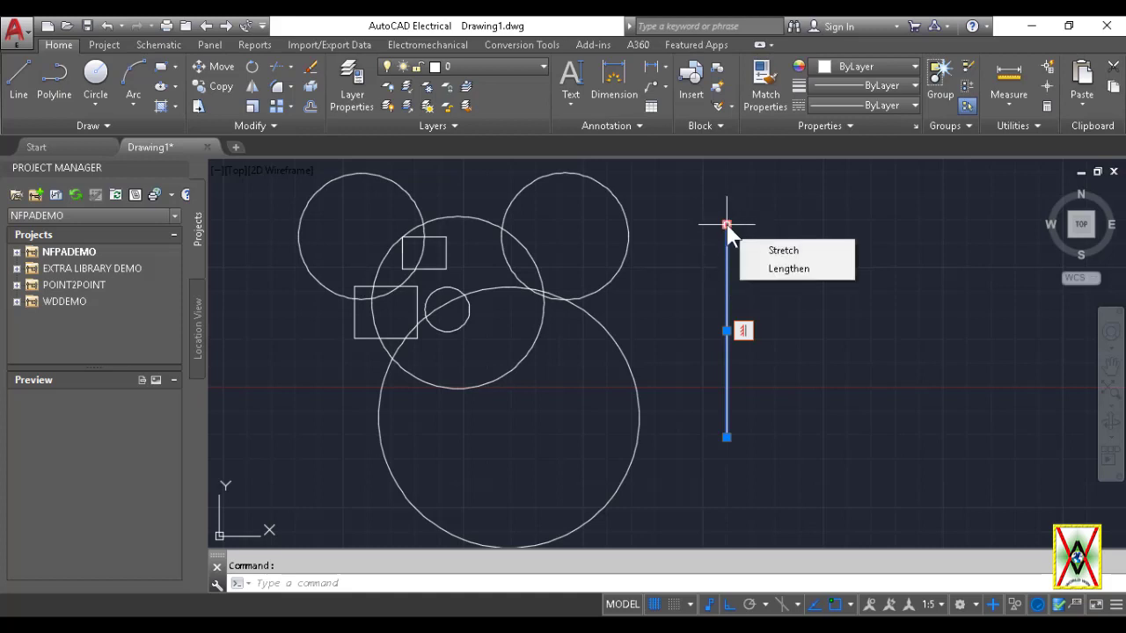
pyautogui.click(726, 225)
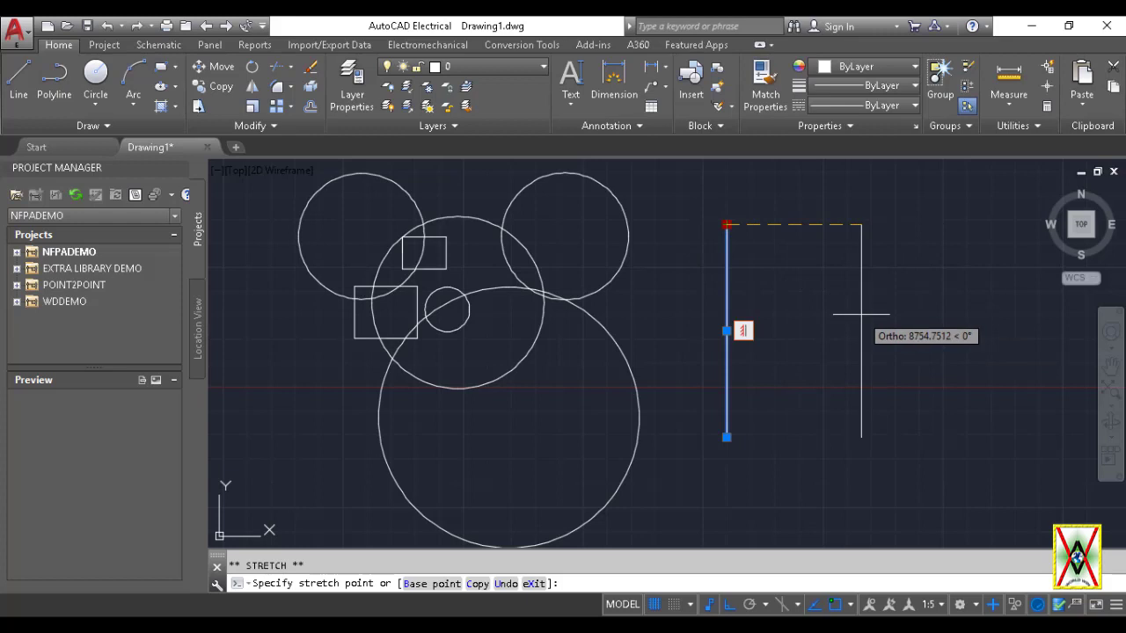
pyautogui.click(750, 605)
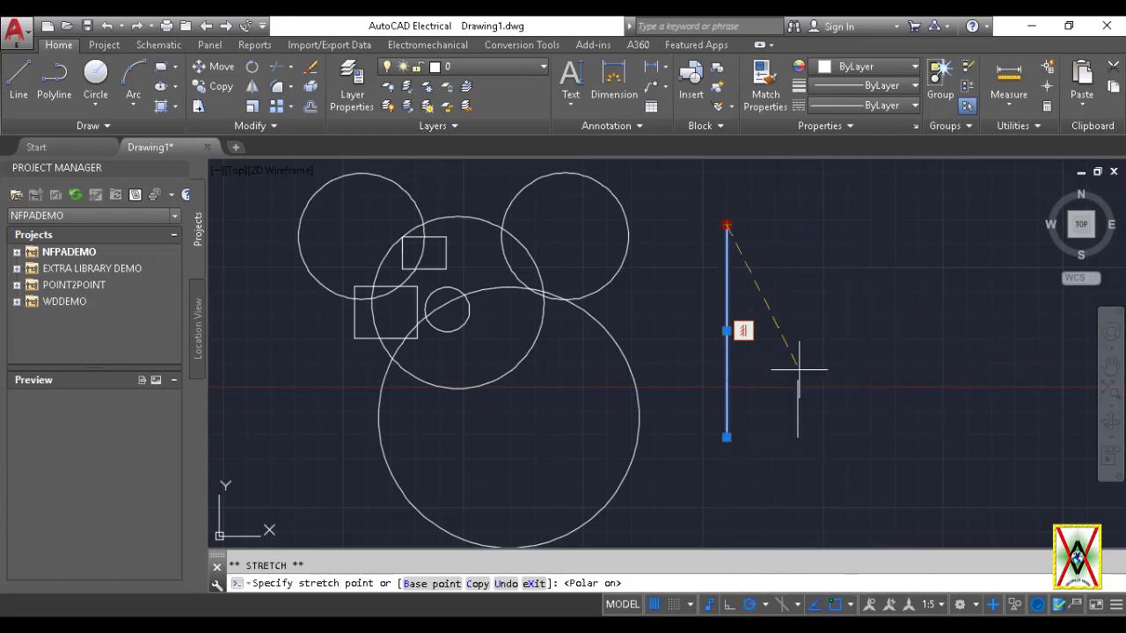
pyautogui.click(846, 330)
# Step: Readjust the line's top endpoint several times, undoing the unwanted move with Ctrl+Z
pyautogui.click(846, 331)
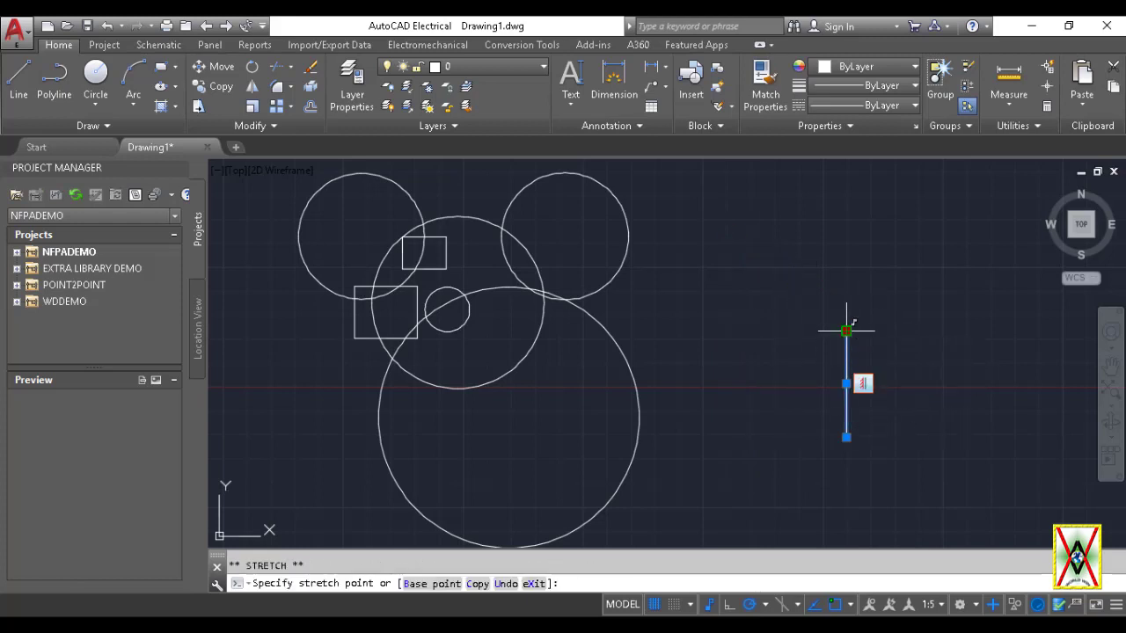
pyautogui.click(737, 204)
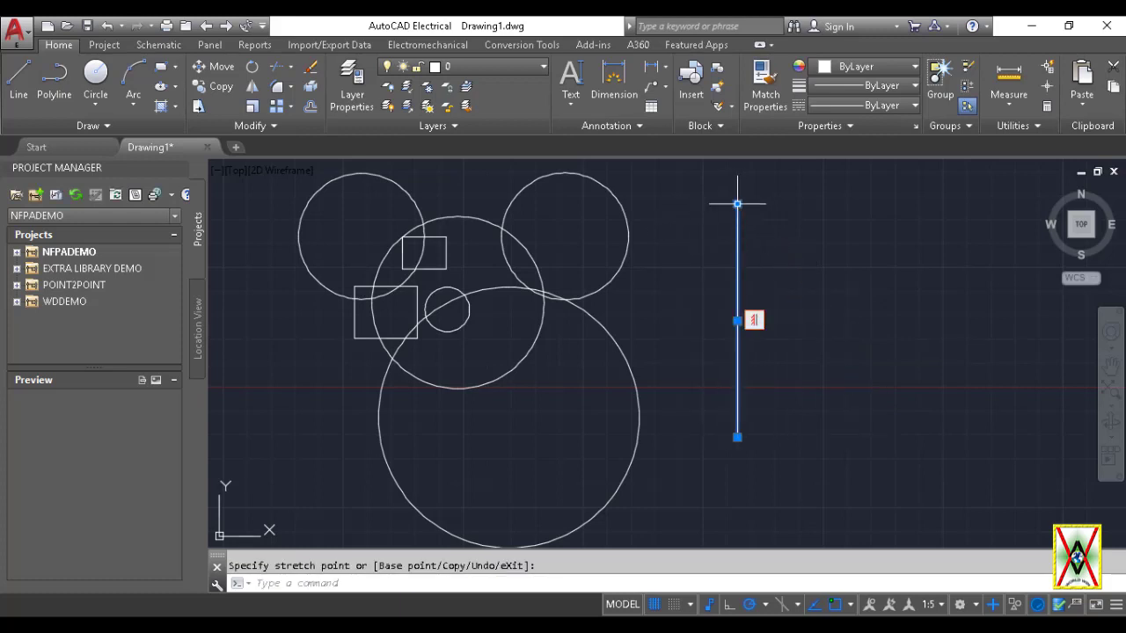
pyautogui.click(737, 204)
pyautogui.click(737, 283)
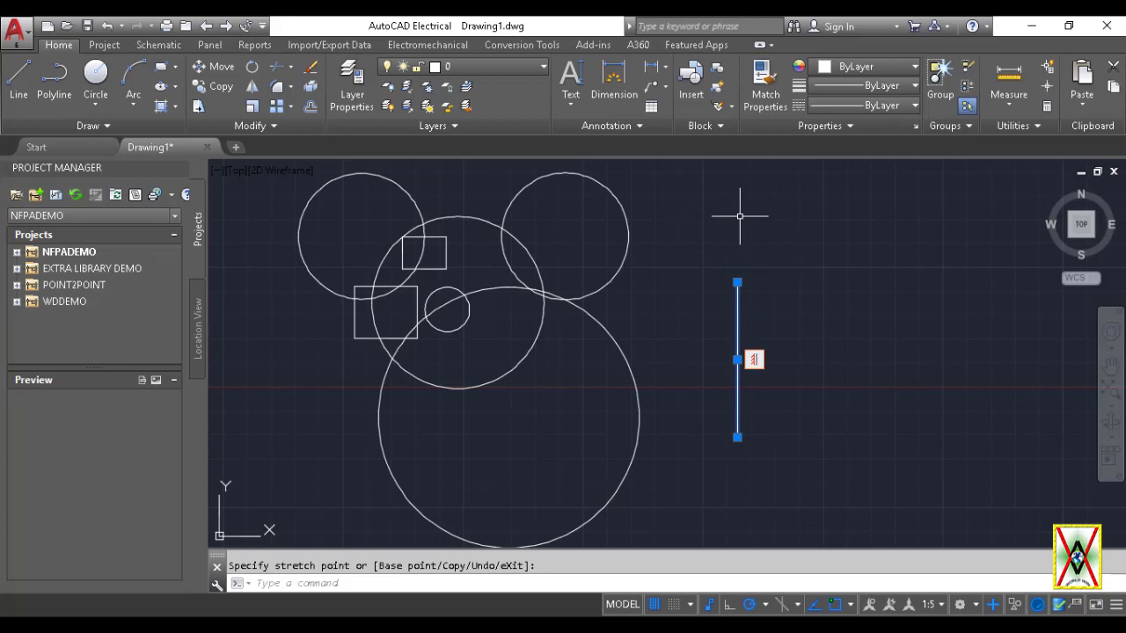
pyautogui.click(737, 282)
pyautogui.click(737, 214)
pyautogui.click(737, 214)
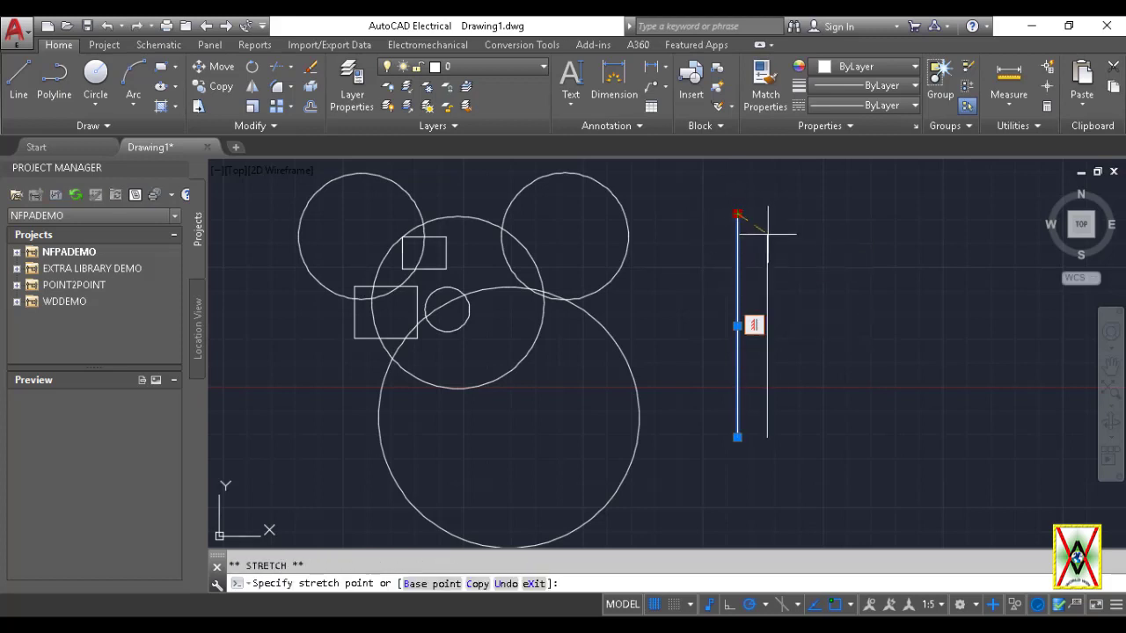
pyautogui.click(907, 300)
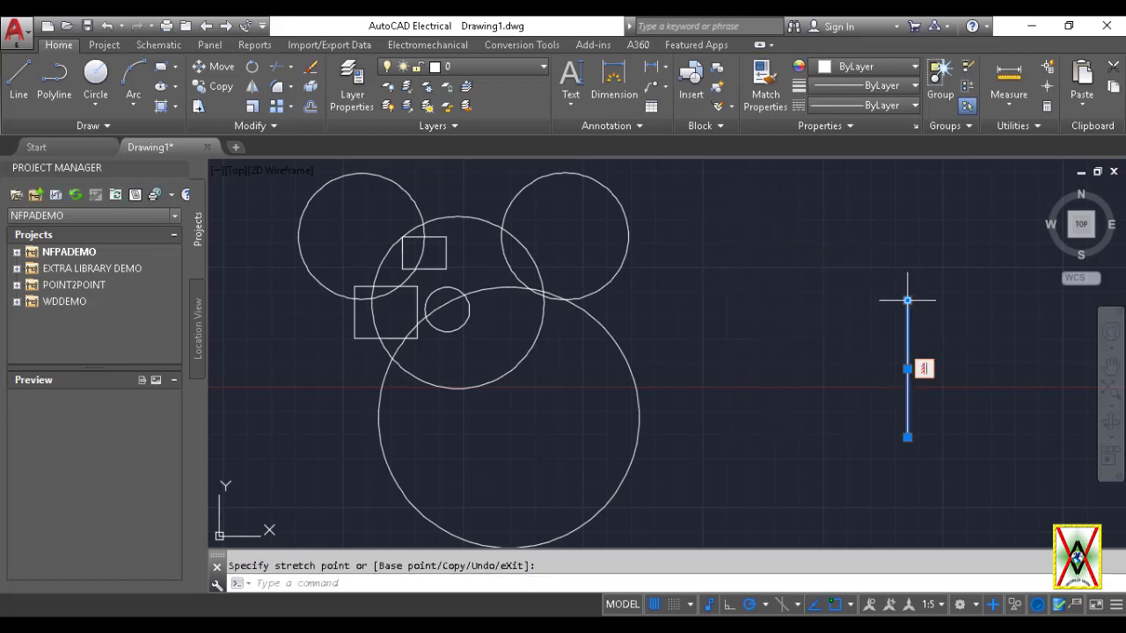
pyautogui.click(907, 300)
pyautogui.press('Escape')
pyautogui.hotkey('ctrl', 'z')
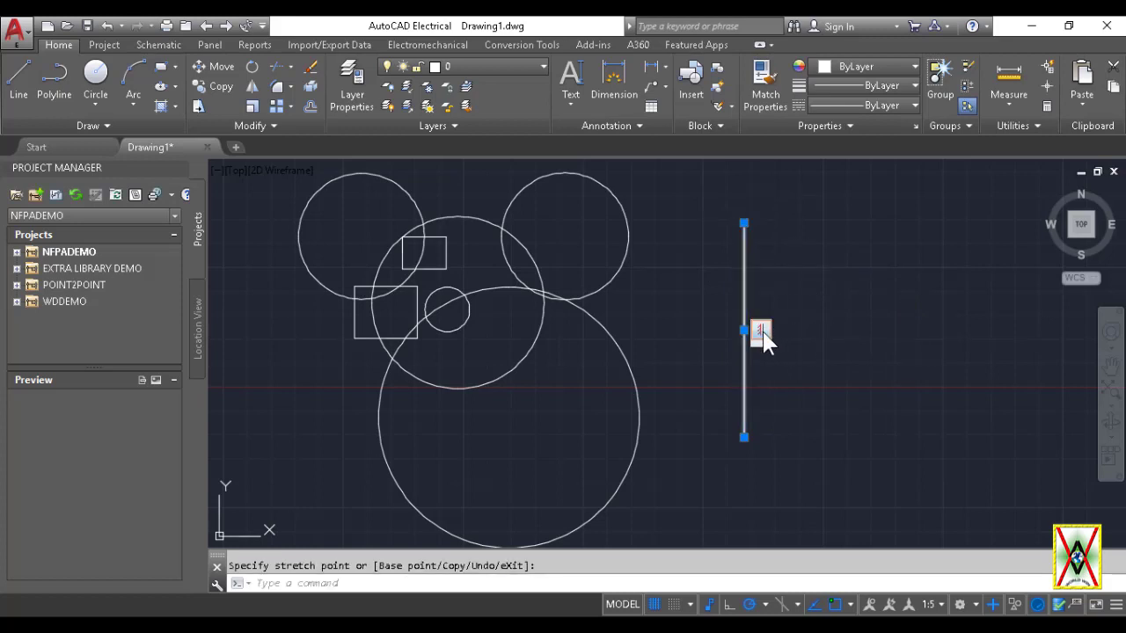
pyautogui.click(812, 269)
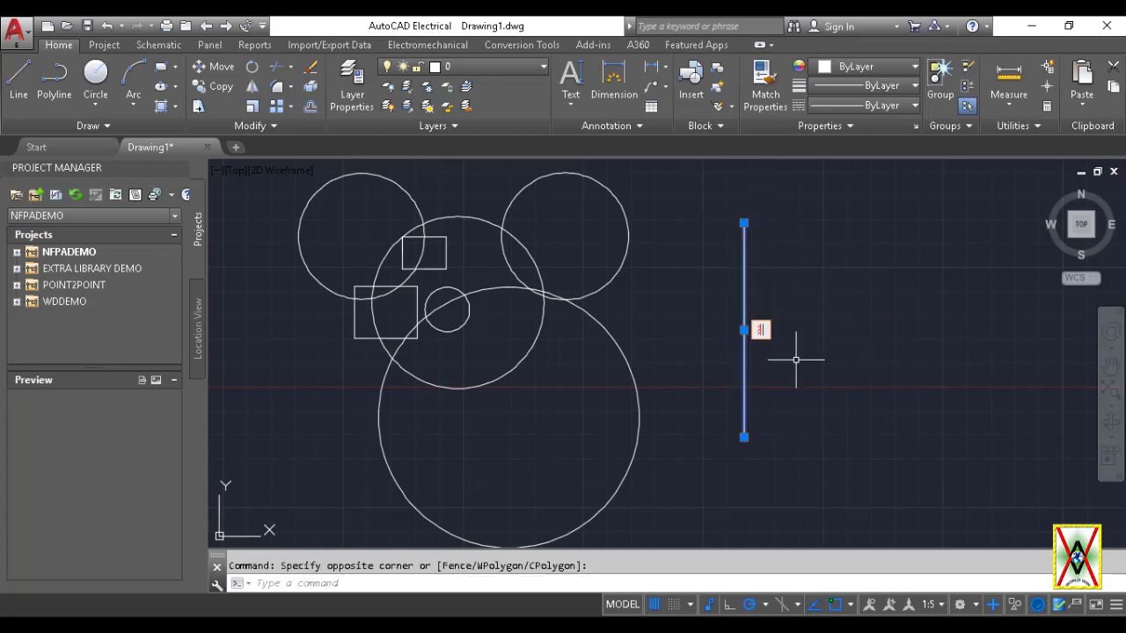
# Step: Clear the selection and cancel an accidentally started line
pyautogui.press('Escape')
pyautogui.press('l')
pyautogui.press('Return')
pyautogui.click(760, 330)
pyautogui.rightClick(764, 332)
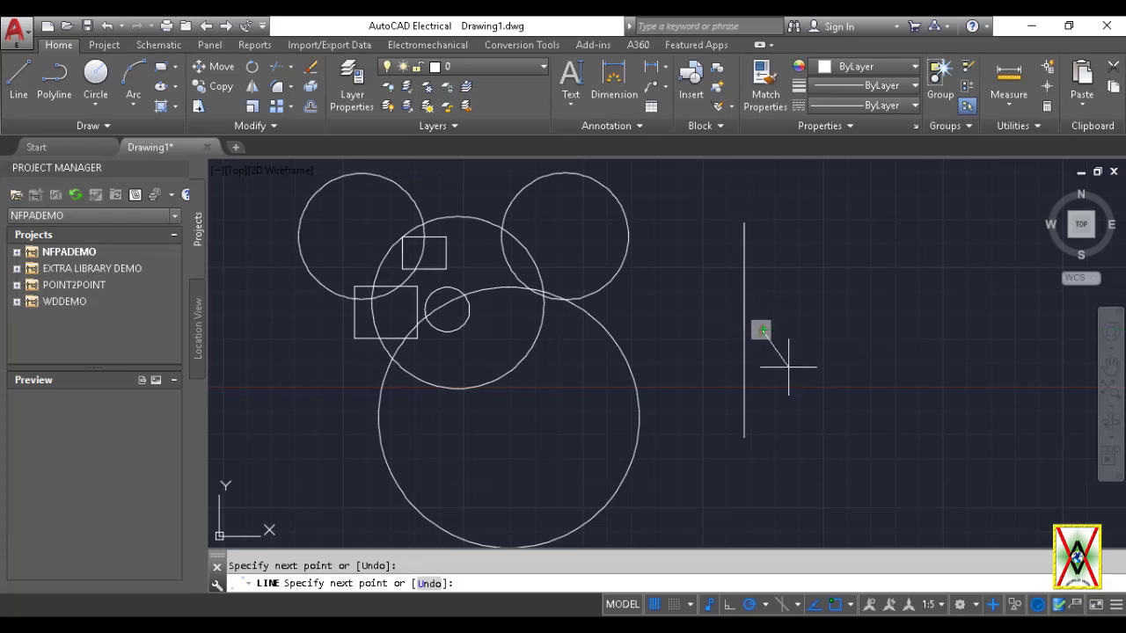
pyautogui.press('Escape')
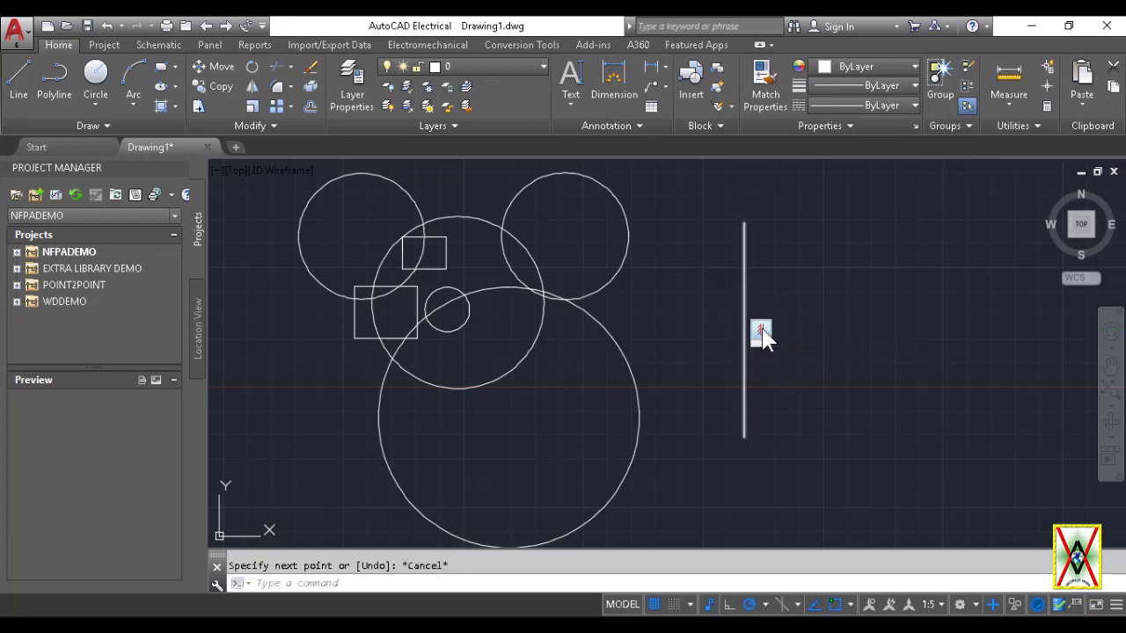
# Step: Hide the line's constraint marker and erase a window-selected object
pyautogui.rightClick(762, 334)
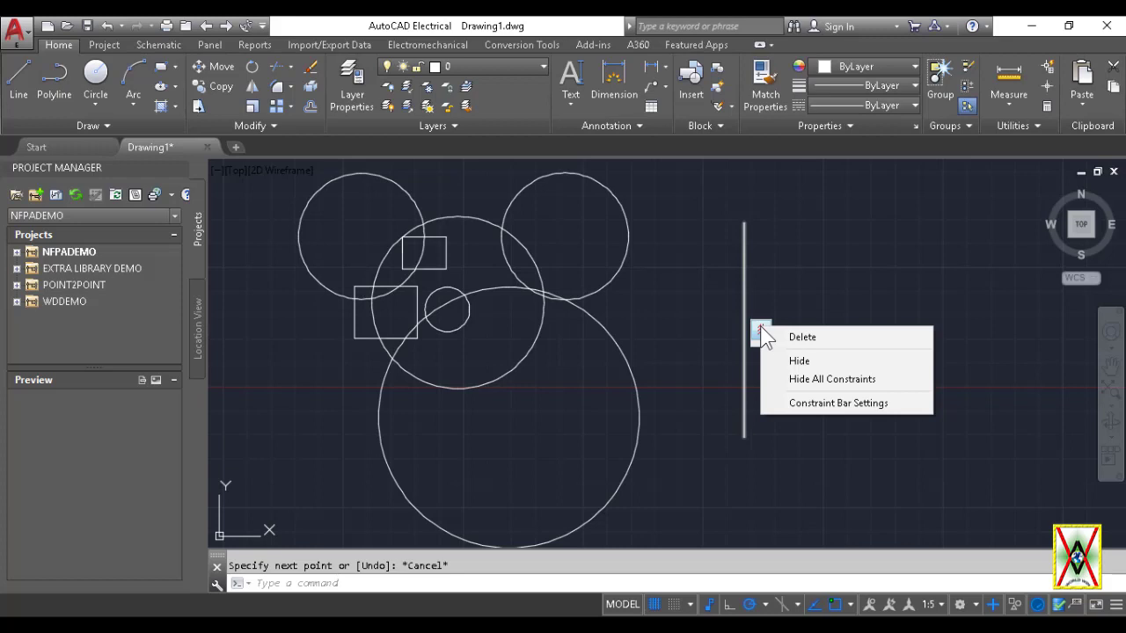
pyautogui.click(799, 361)
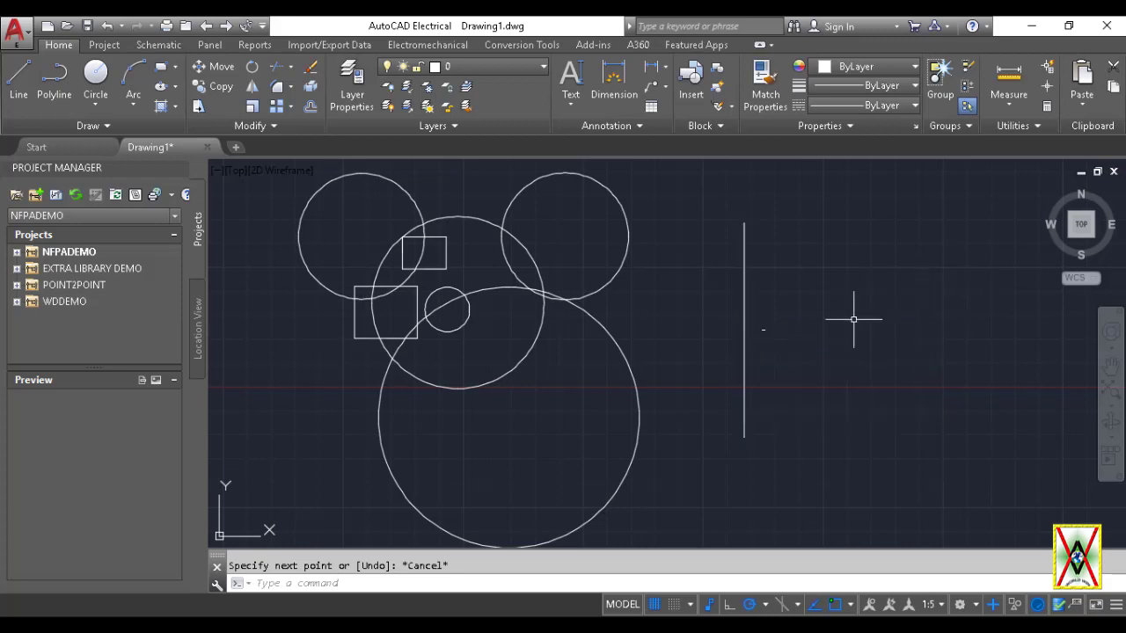
pyautogui.click(796, 356)
pyautogui.click(760, 318)
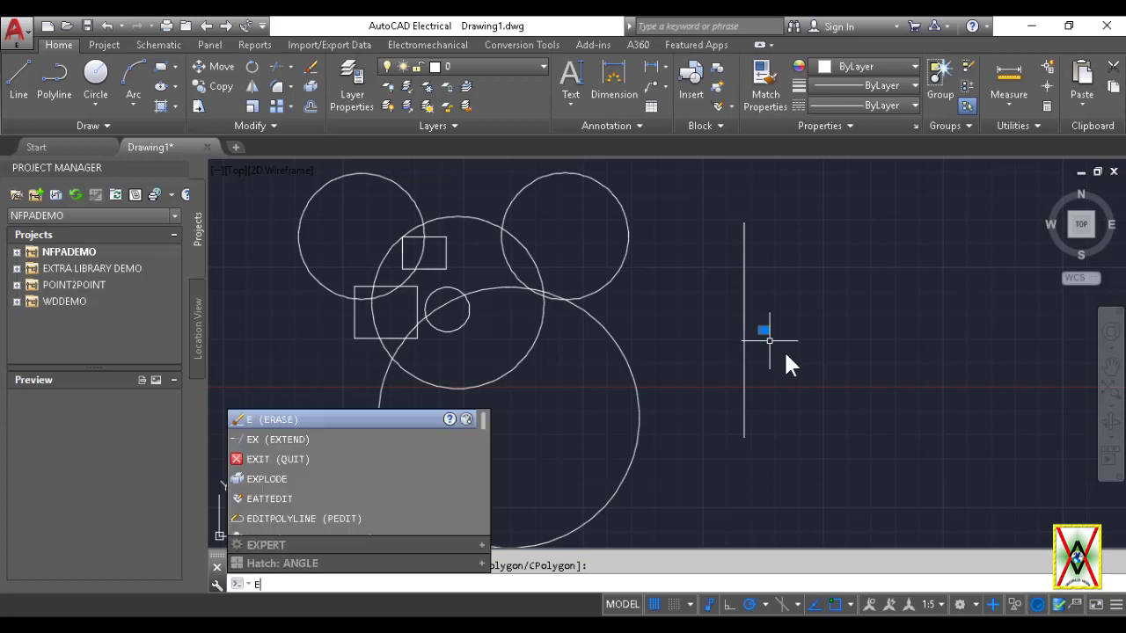
pyautogui.press('Return')
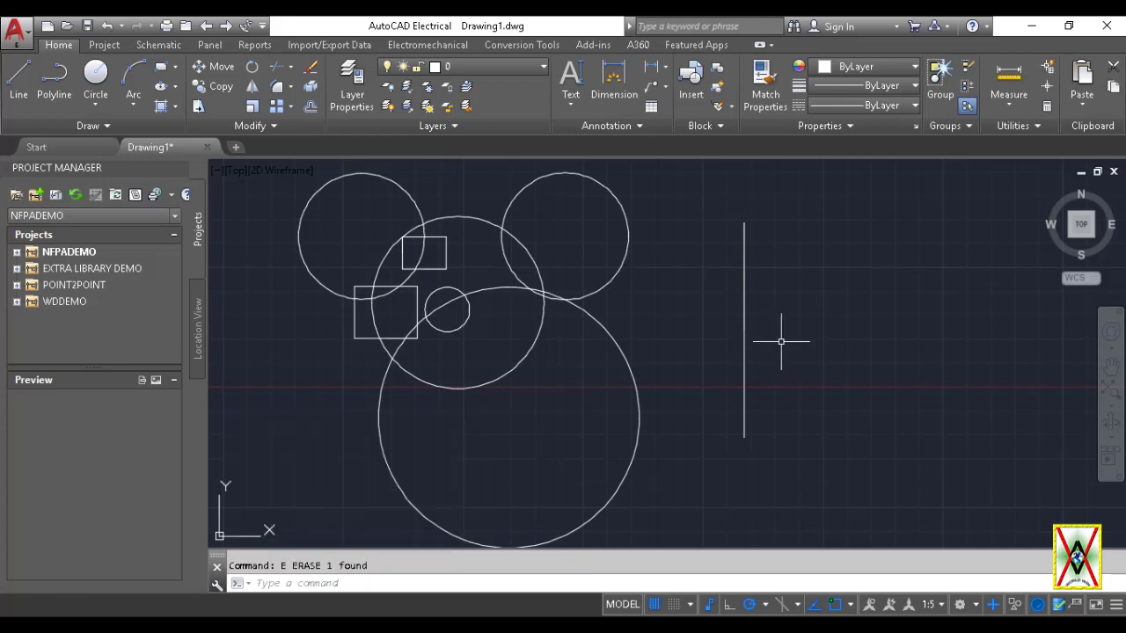
# Step: Delete the line's Vertical constraint and drag its top end slightly off vertical
pyautogui.click(744, 291)
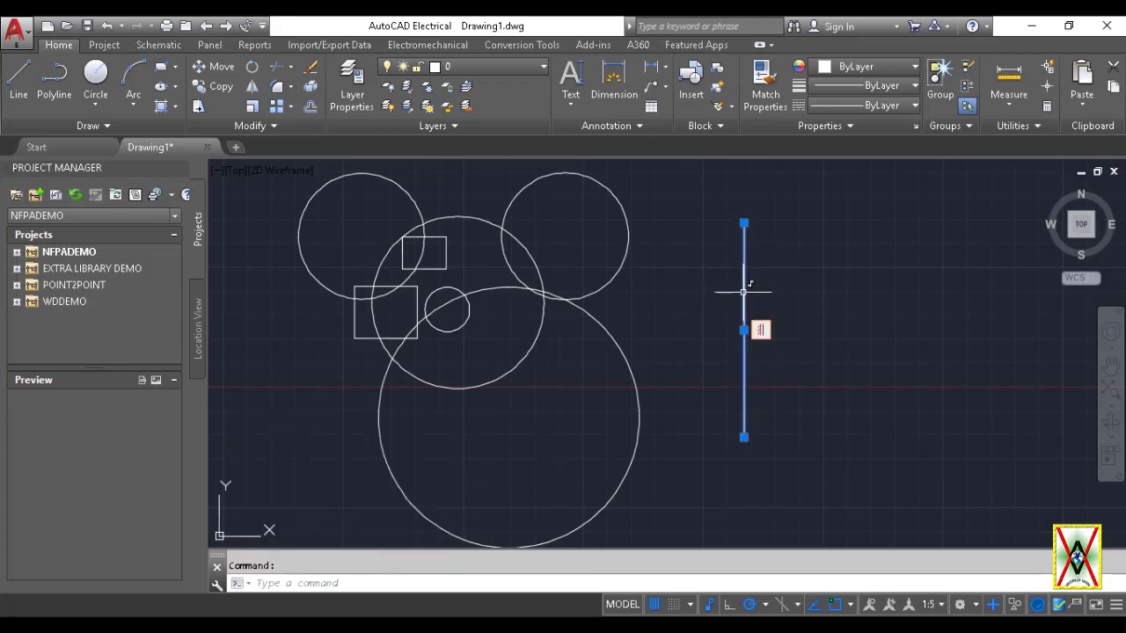
pyautogui.rightClick(764, 339)
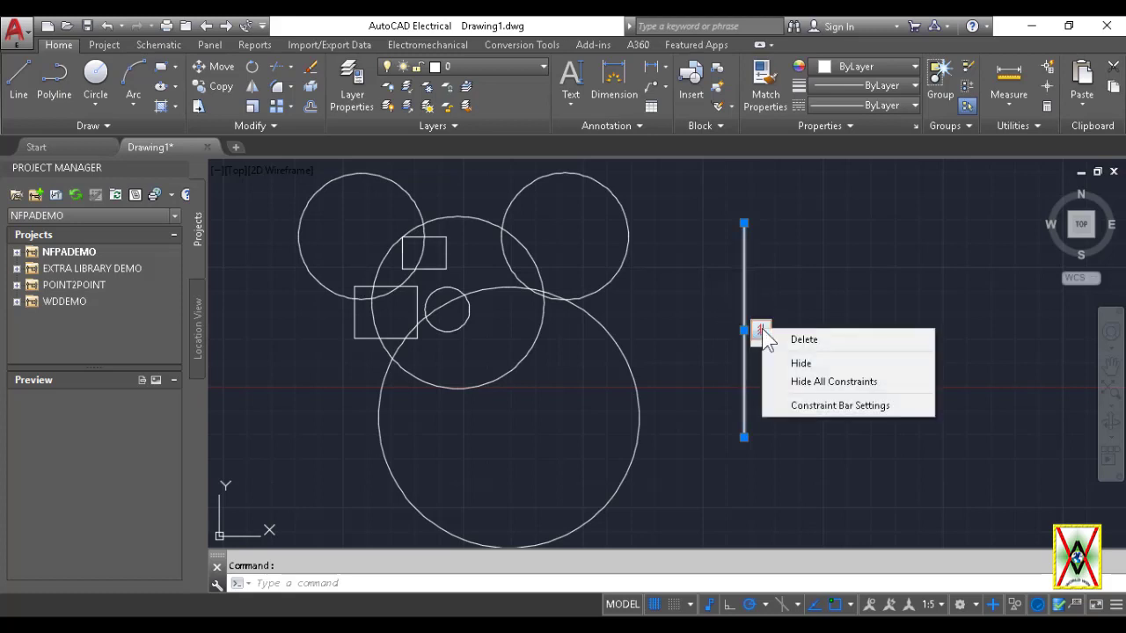
pyautogui.click(783, 340)
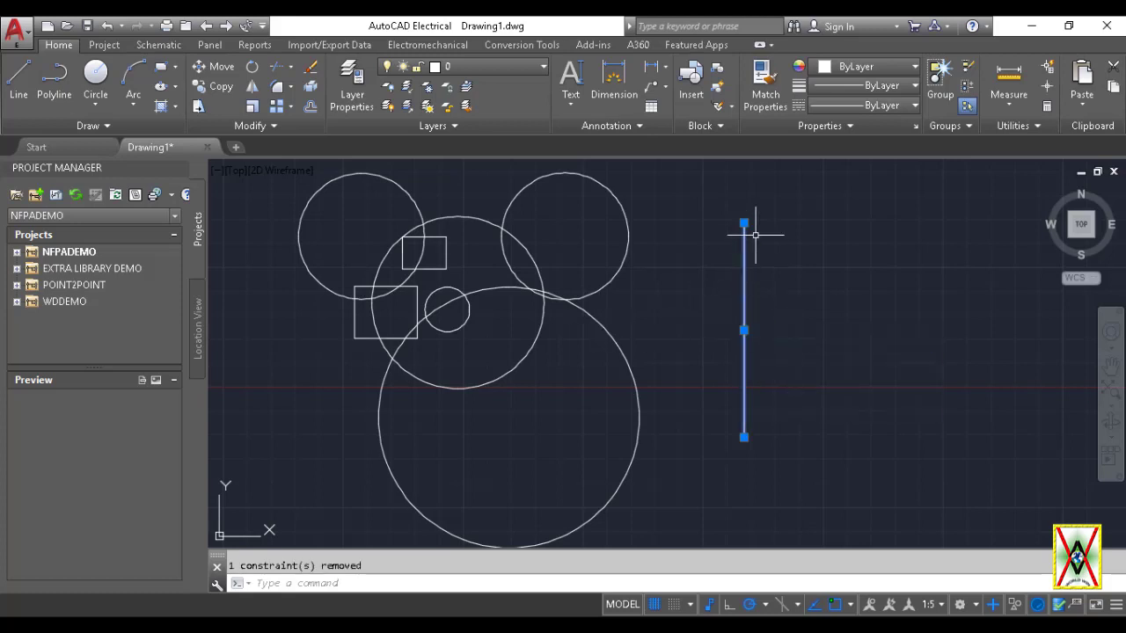
pyautogui.click(744, 223)
pyautogui.click(920, 315)
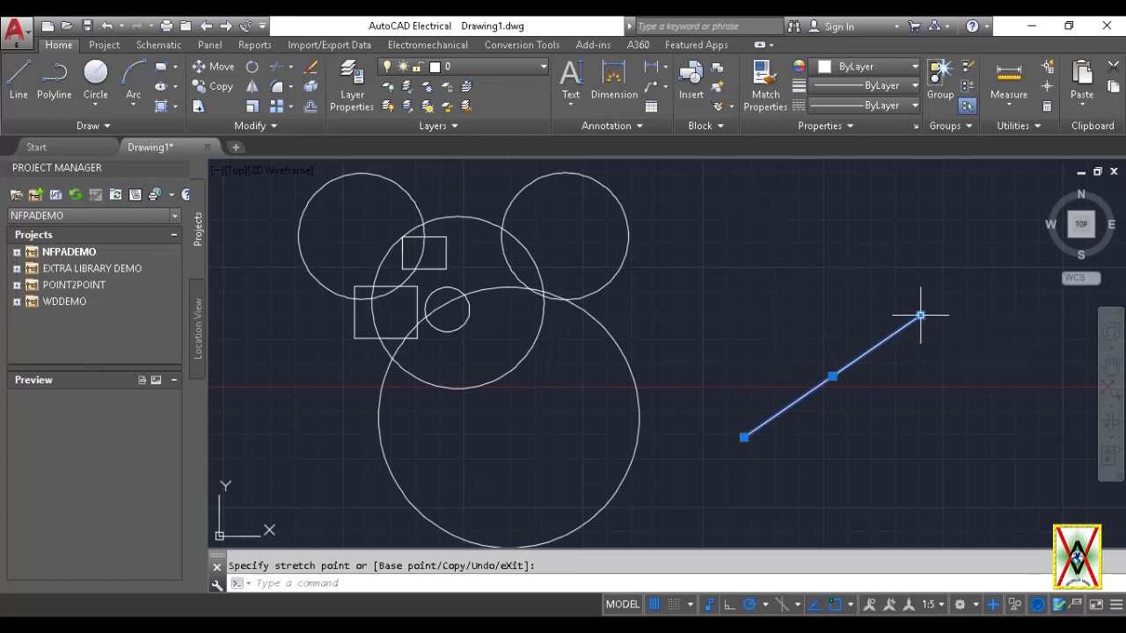
pyautogui.click(921, 316)
pyautogui.click(737, 243)
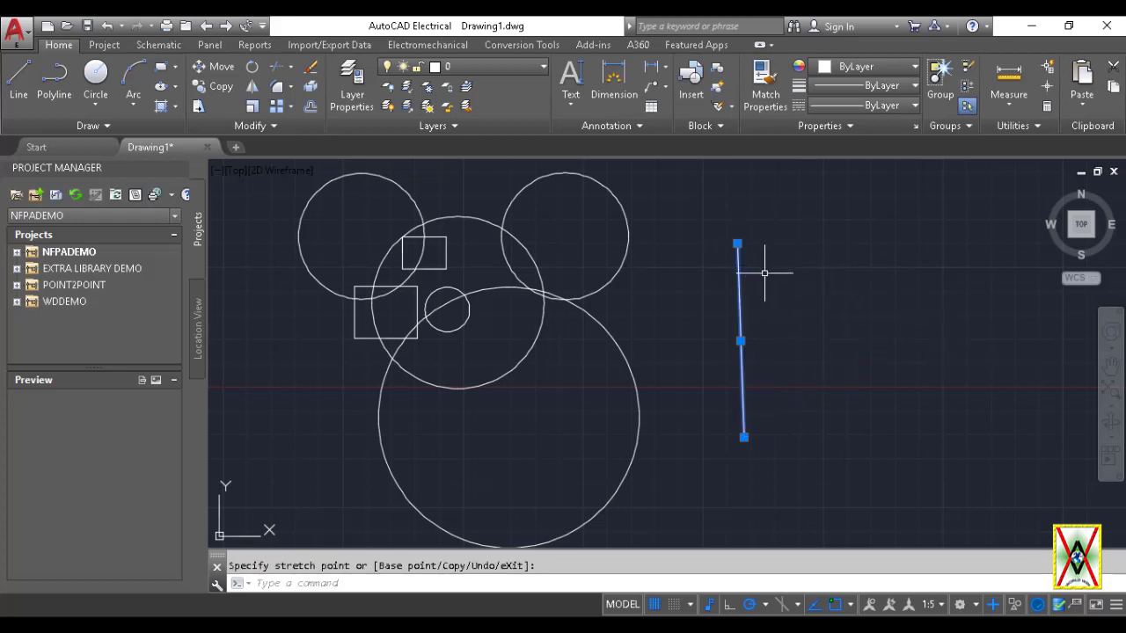
pyautogui.press('Escape')
# Step: Draw a rectangle whose corners span across the leaning line
pyautogui.click(161, 69)
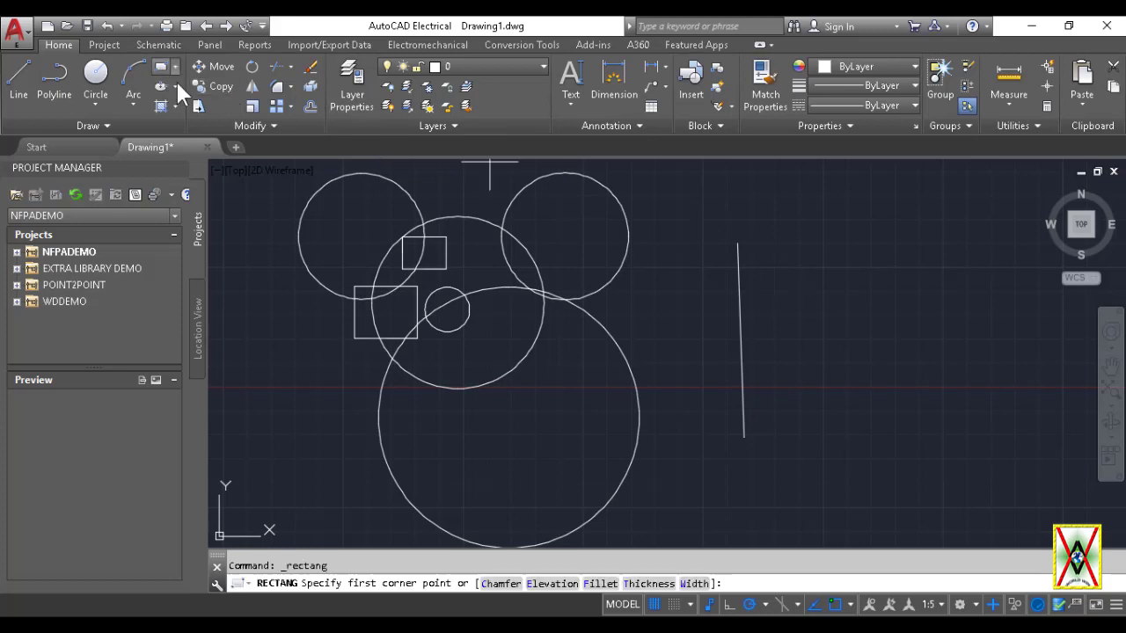
pyautogui.click(681, 285)
pyautogui.click(858, 378)
pyautogui.click(766, 378)
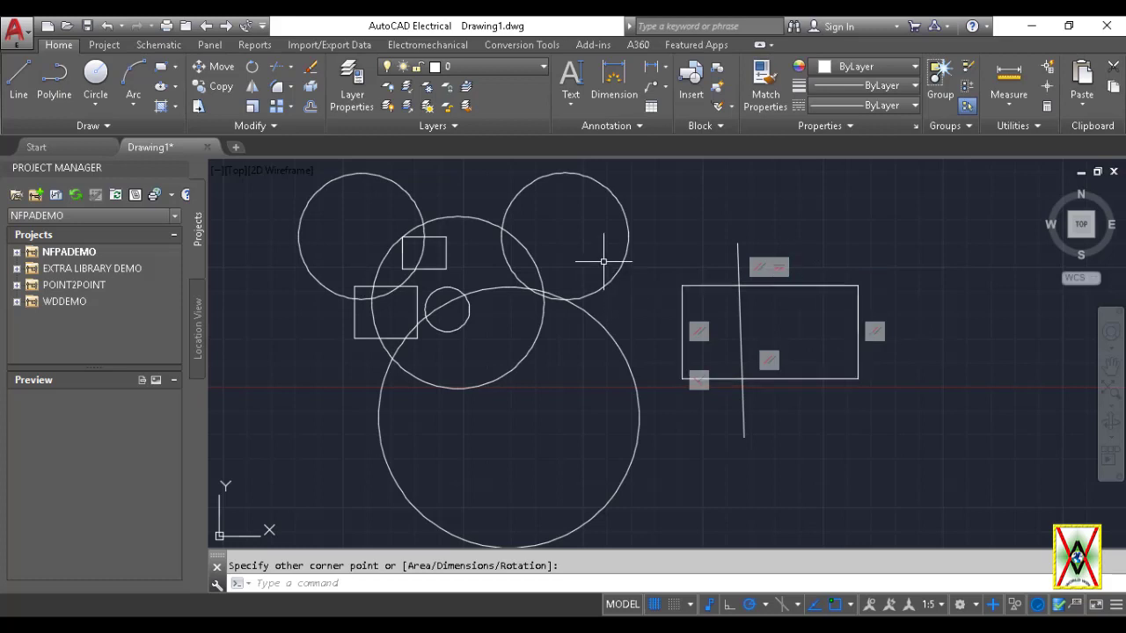
# Step: Window-select every circle, rectangle and line in the drawing
pyautogui.click(632, 270)
pyautogui.click(605, 234)
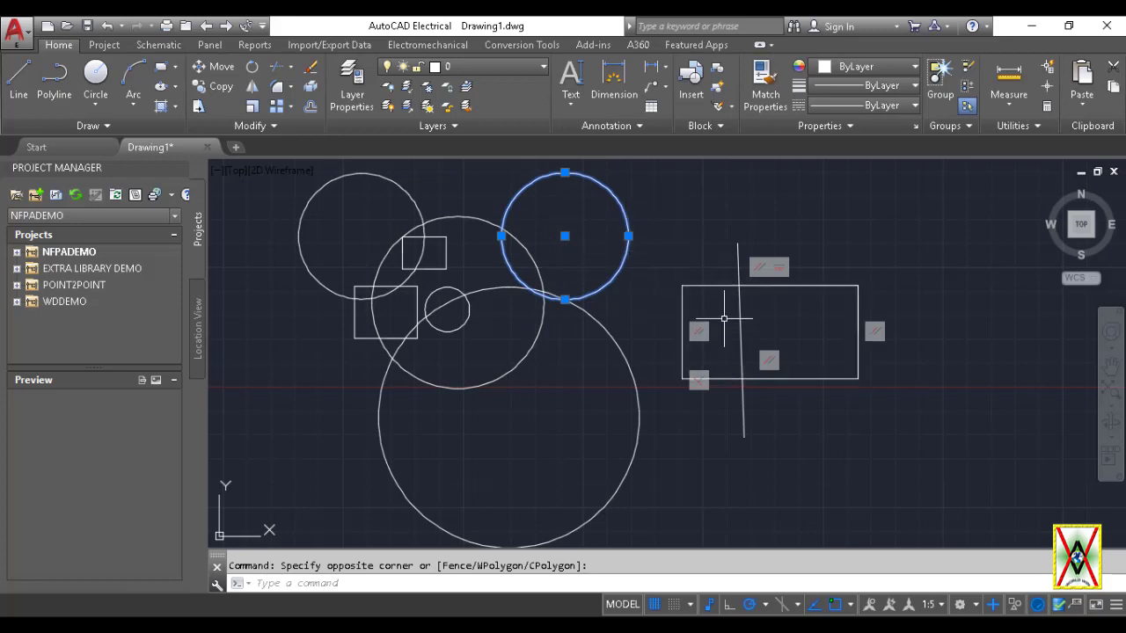
pyautogui.click(854, 494)
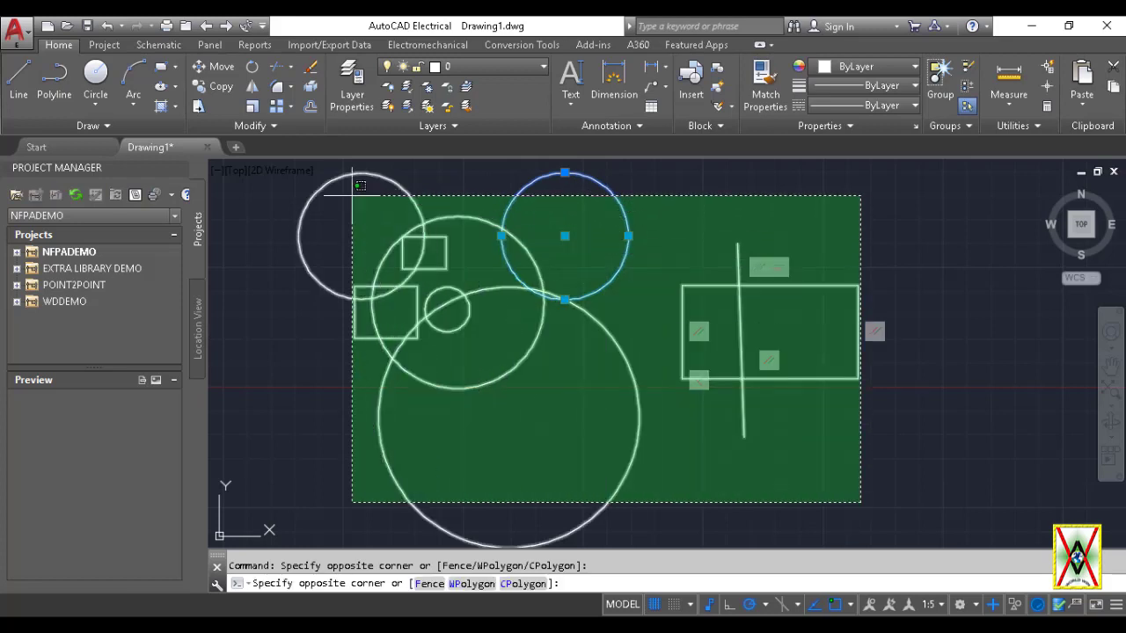
pyautogui.click(369, 211)
# Step: Erase all the selected objects, leaving Drawing1 empty
pyautogui.press('Return')
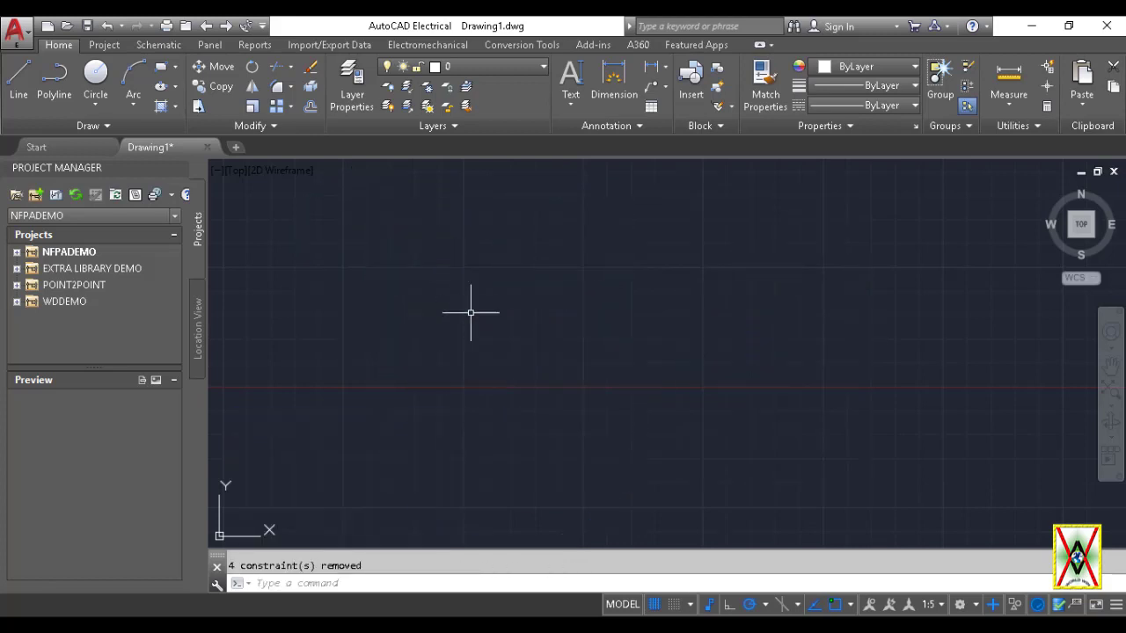
pyautogui.click(1115, 604)
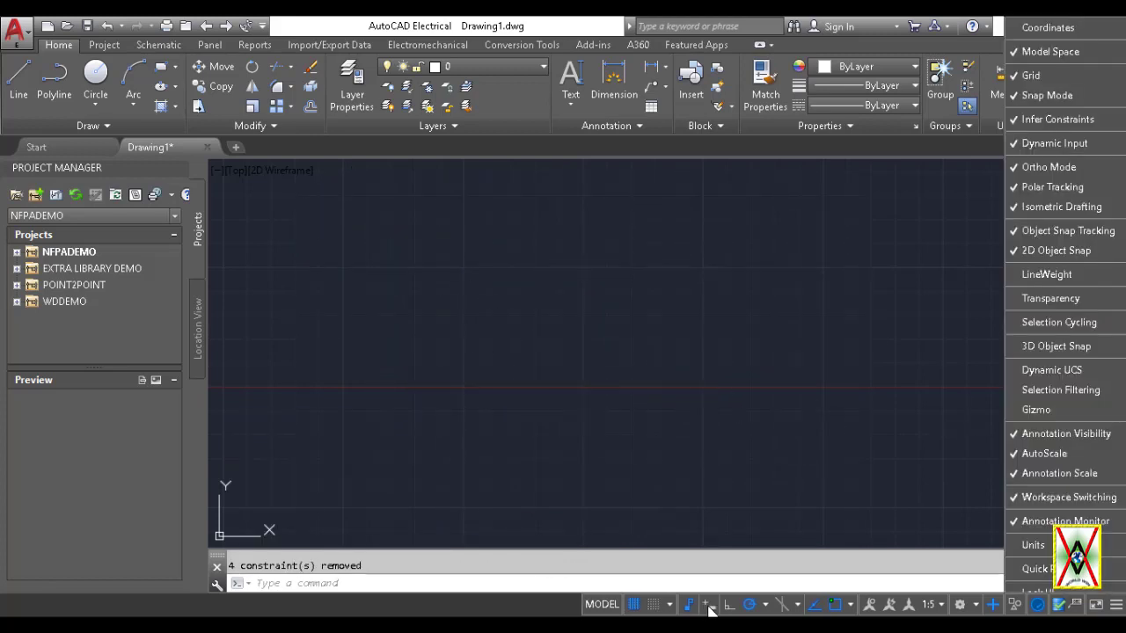
pyautogui.click(710, 609)
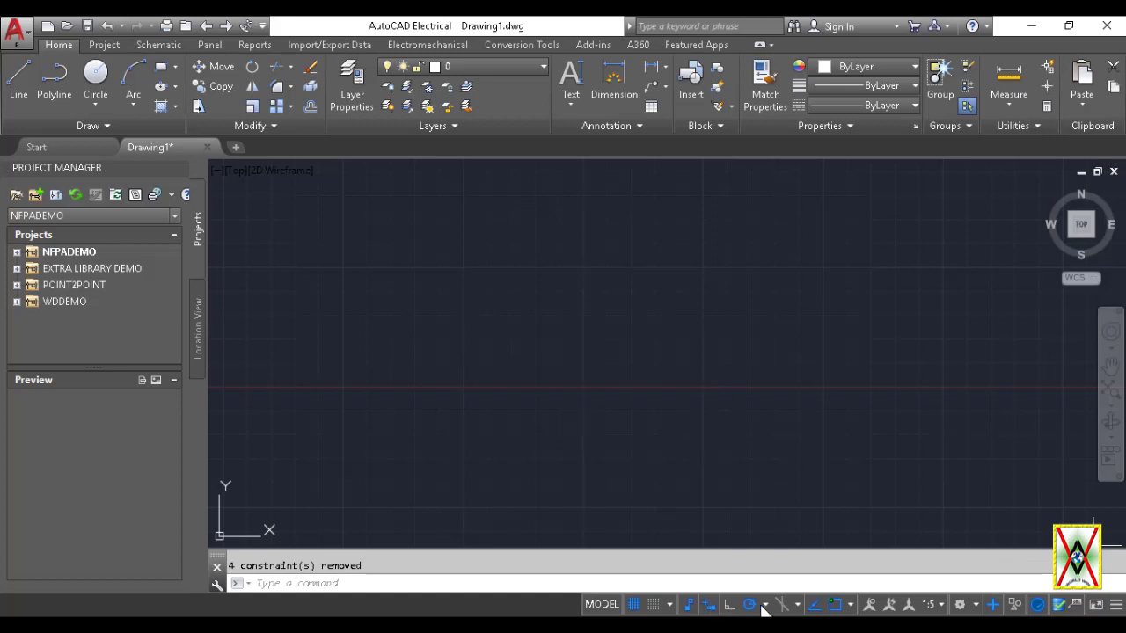
# Step: Draw a short slanted line rising to the right near the canvas centre
pyautogui.click(19, 78)
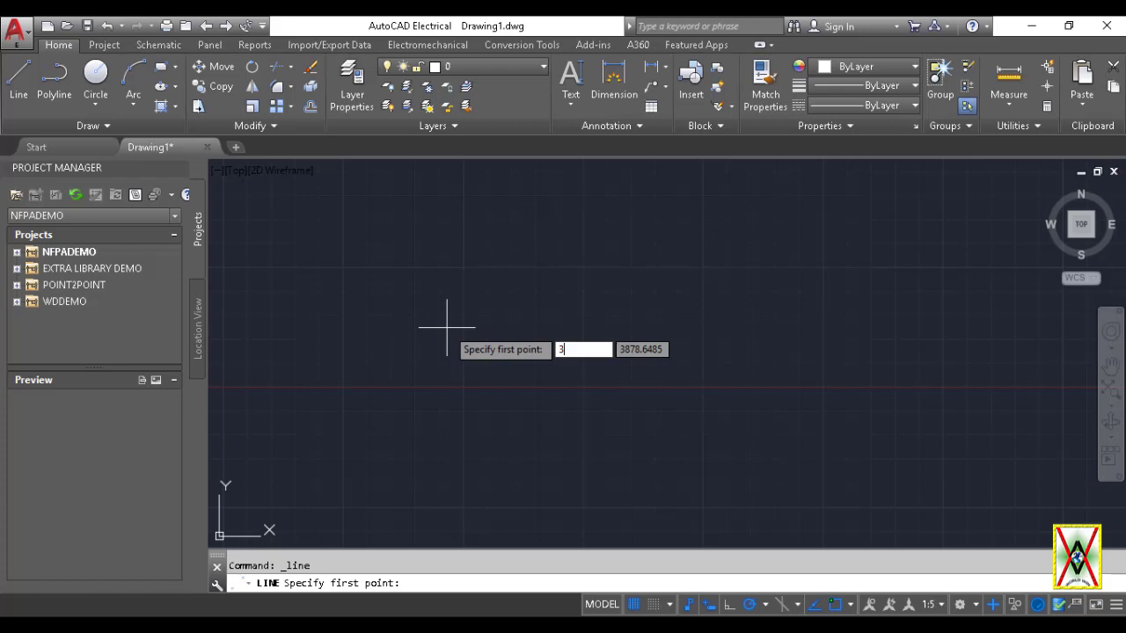
pyautogui.press('Return')
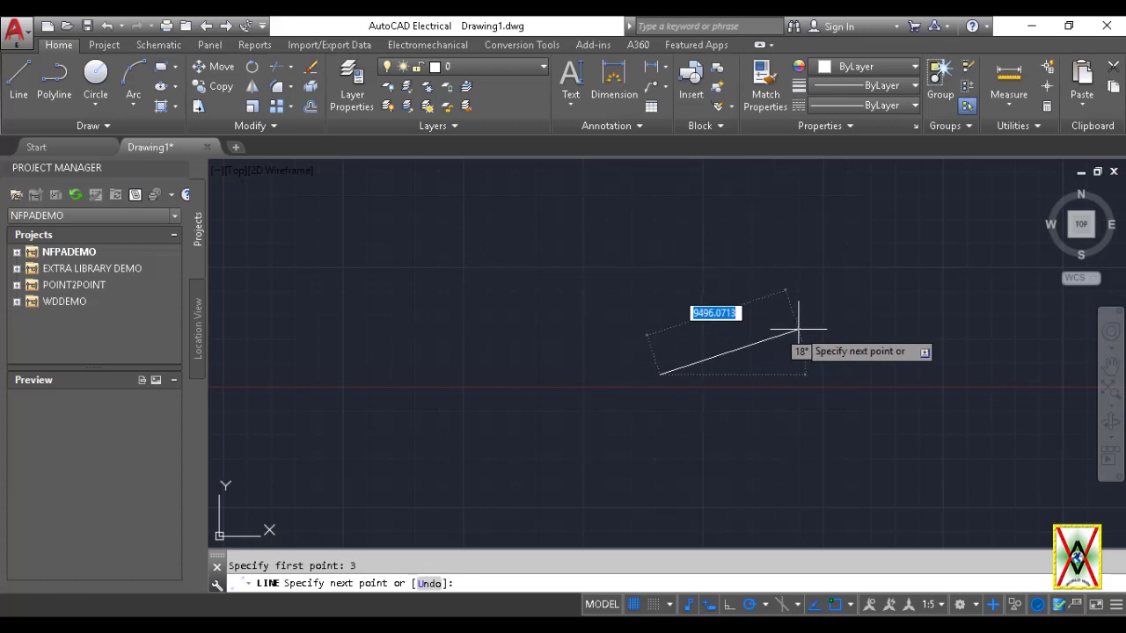
pyautogui.press('Tab')
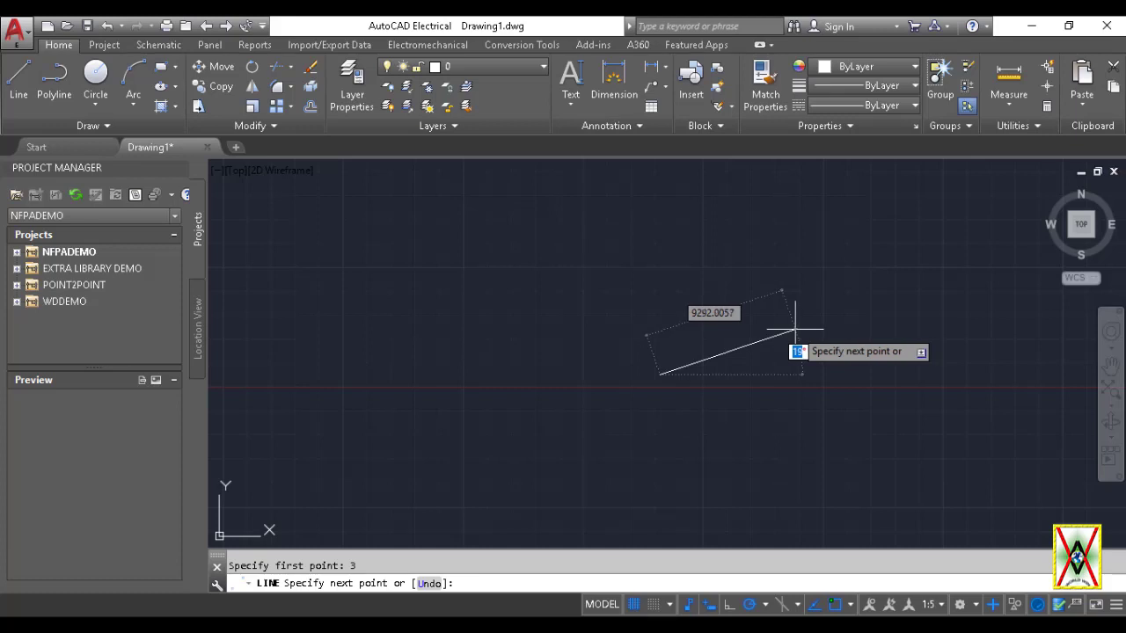
pyautogui.press('Return')
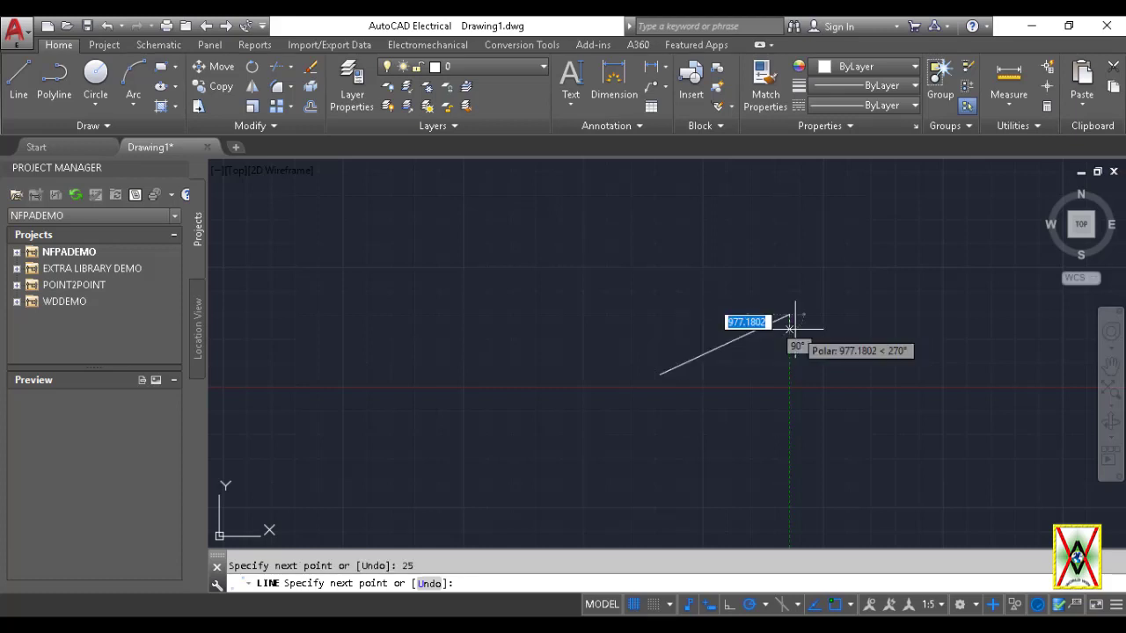
pyautogui.press('Return')
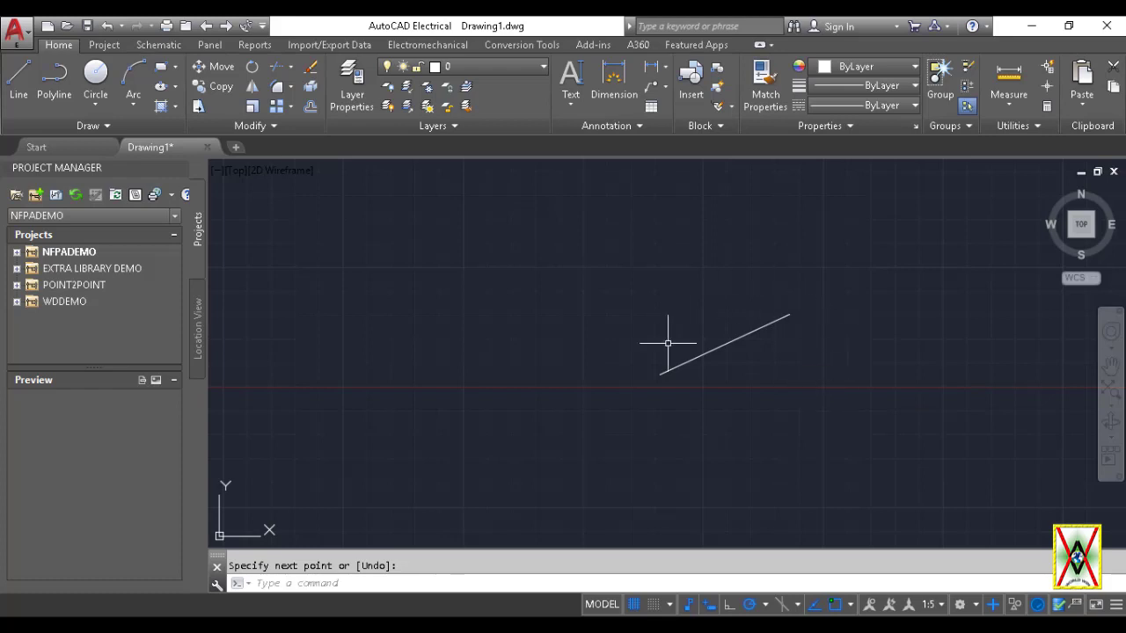
# Step: Window-select the slanted line so its grips appear
pyautogui.click(754, 364)
pyautogui.click(524, 298)
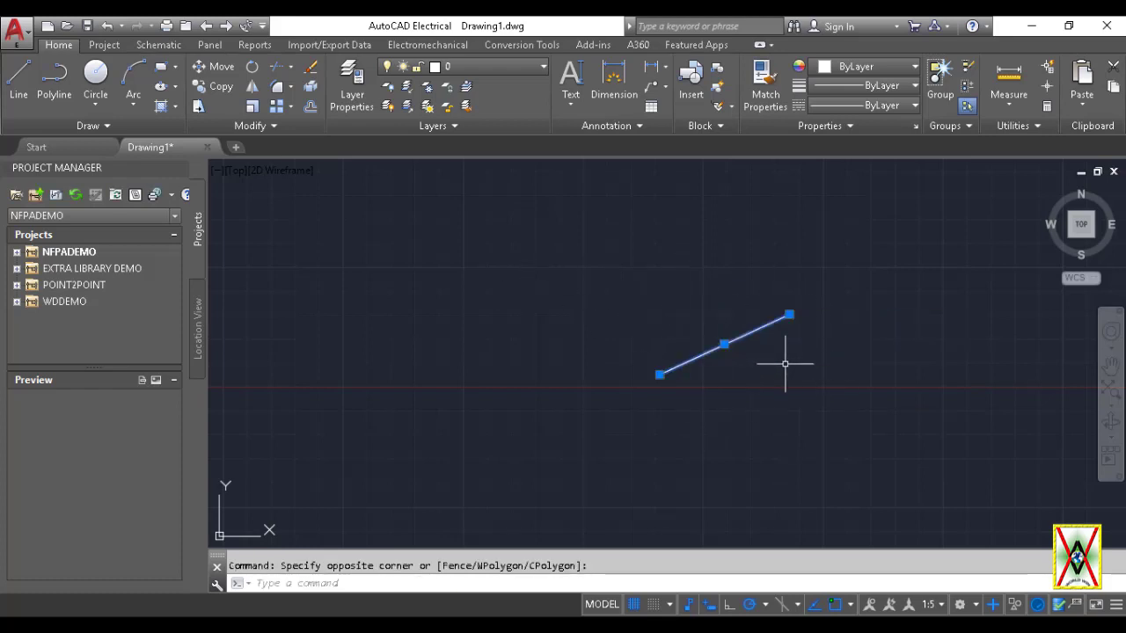
pyautogui.press('Escape')
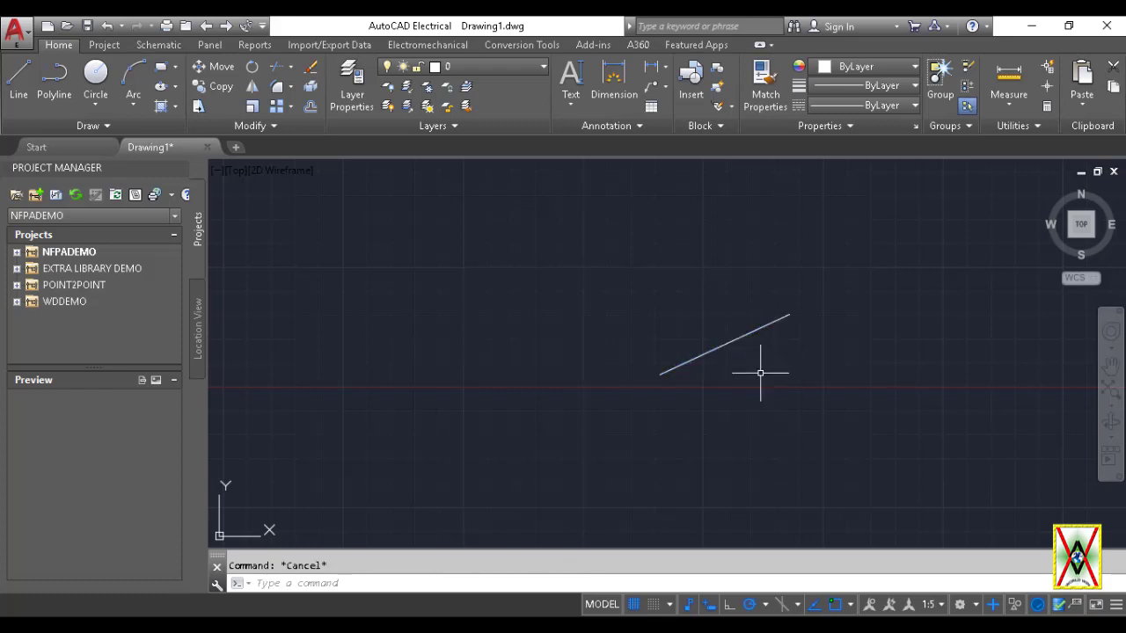
pyautogui.click(815, 341)
pyautogui.click(654, 284)
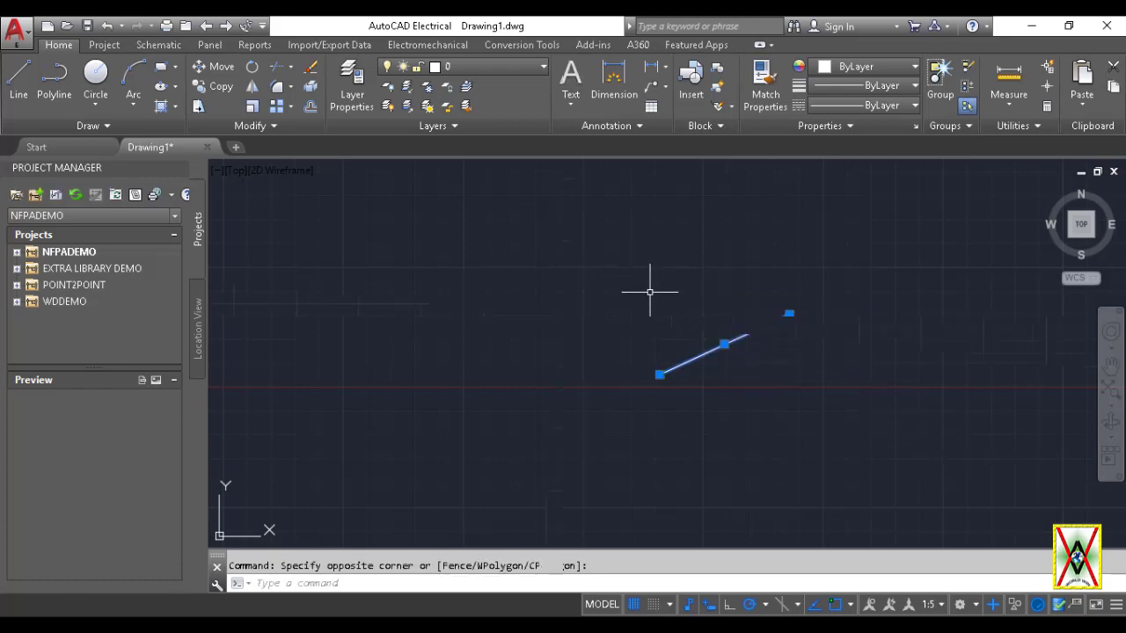
# Step: Delete the selected slanted line so the canvas is empty
pyautogui.press('Delete')
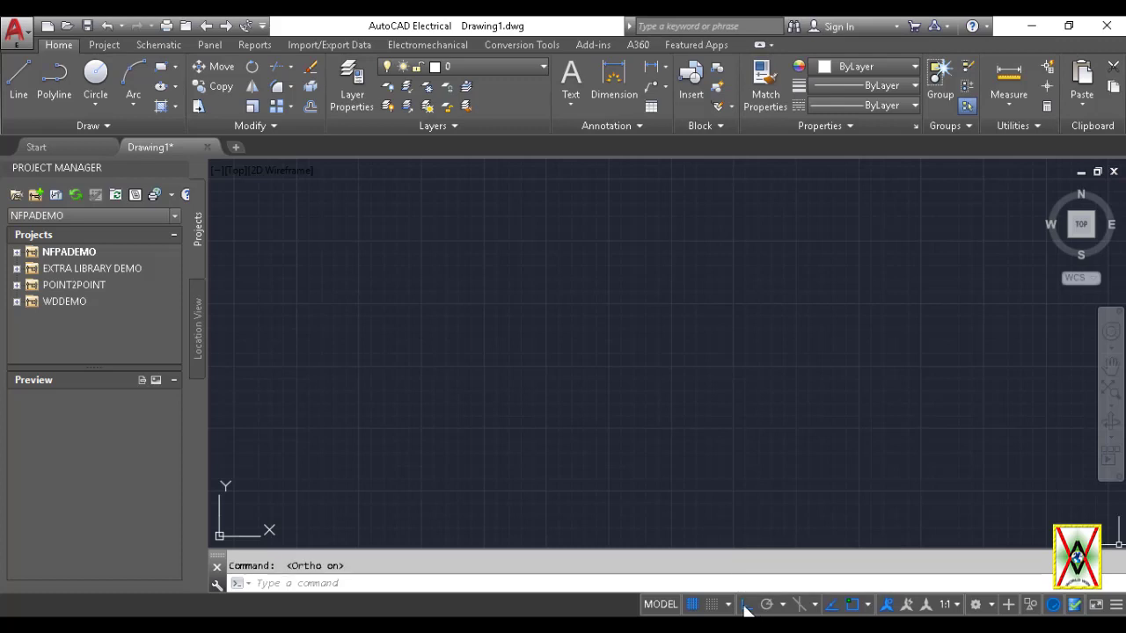
pyautogui.click(460, 308)
pyautogui.click(528, 348)
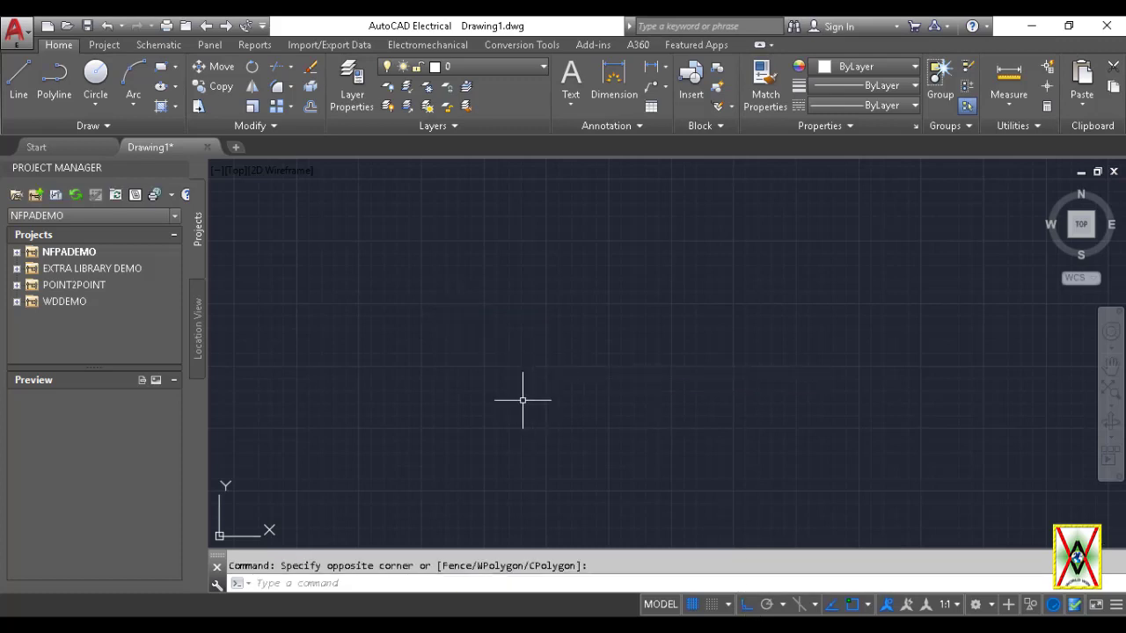
# Step: Draw two right-angled line corners: a vertical-then-horizontal L and a top-edge-then-down corner
pyautogui.click(19, 77)
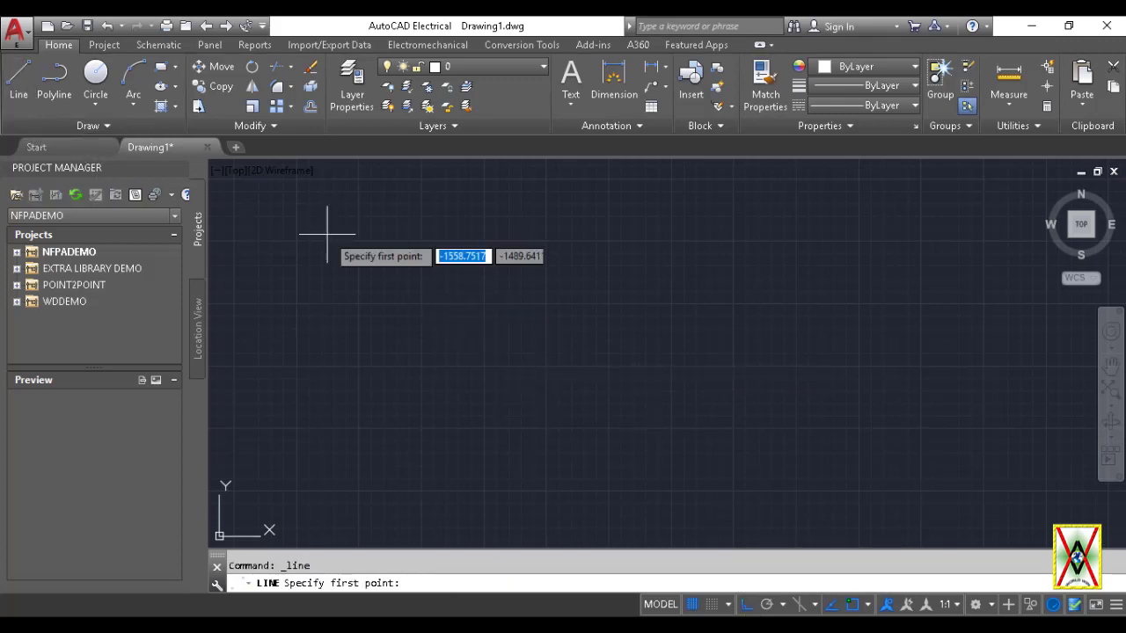
pyautogui.click(419, 239)
pyautogui.click(398, 395)
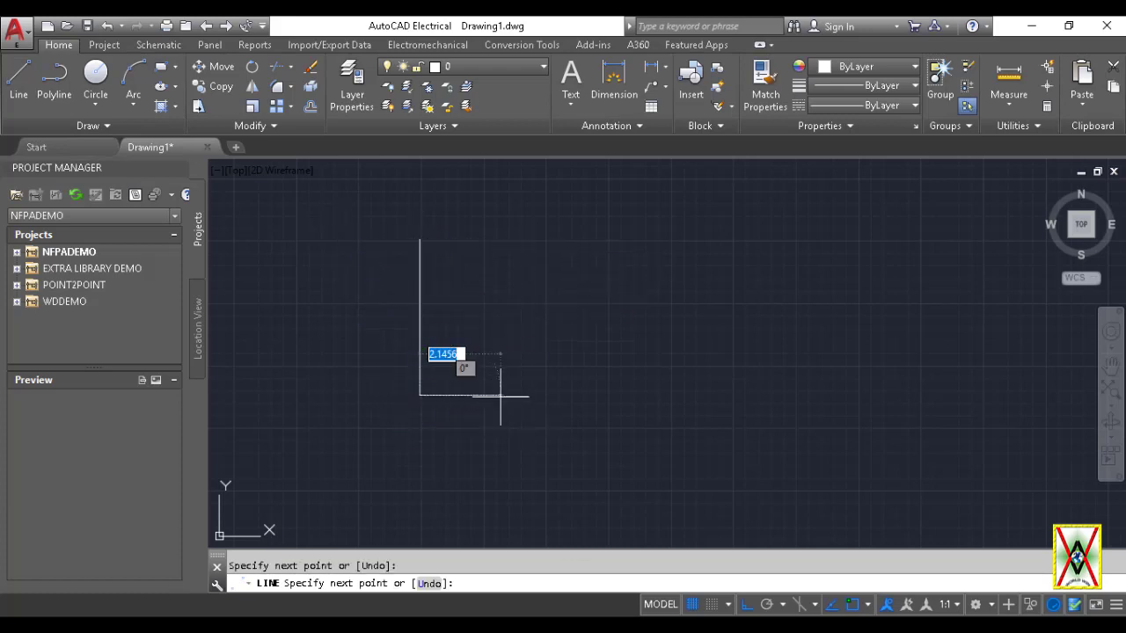
pyautogui.click(670, 404)
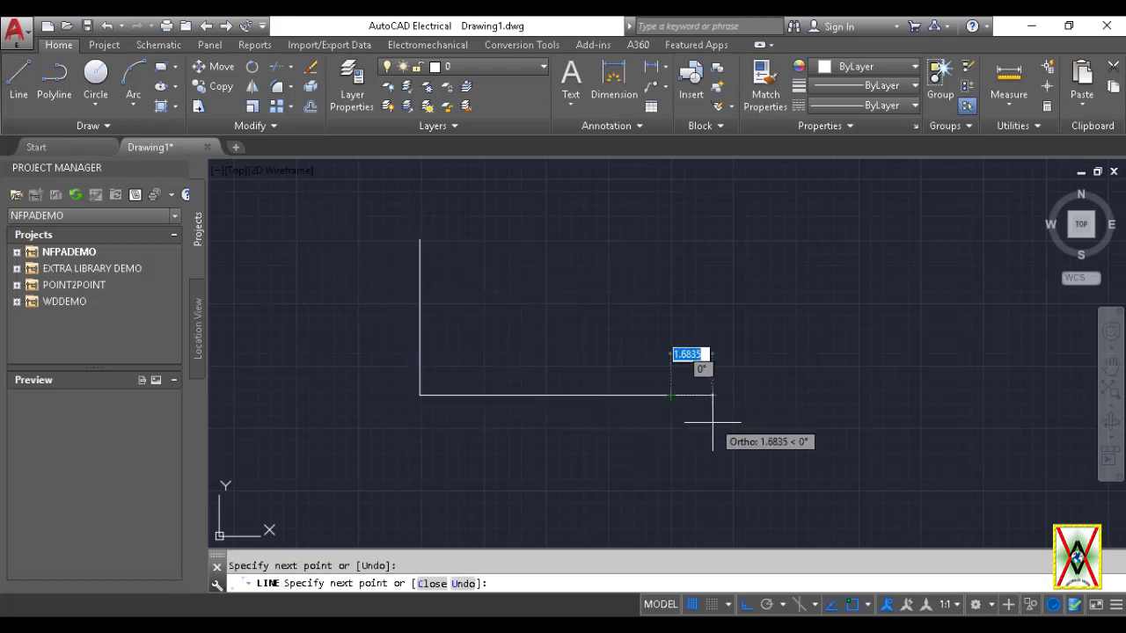
pyautogui.press('Return')
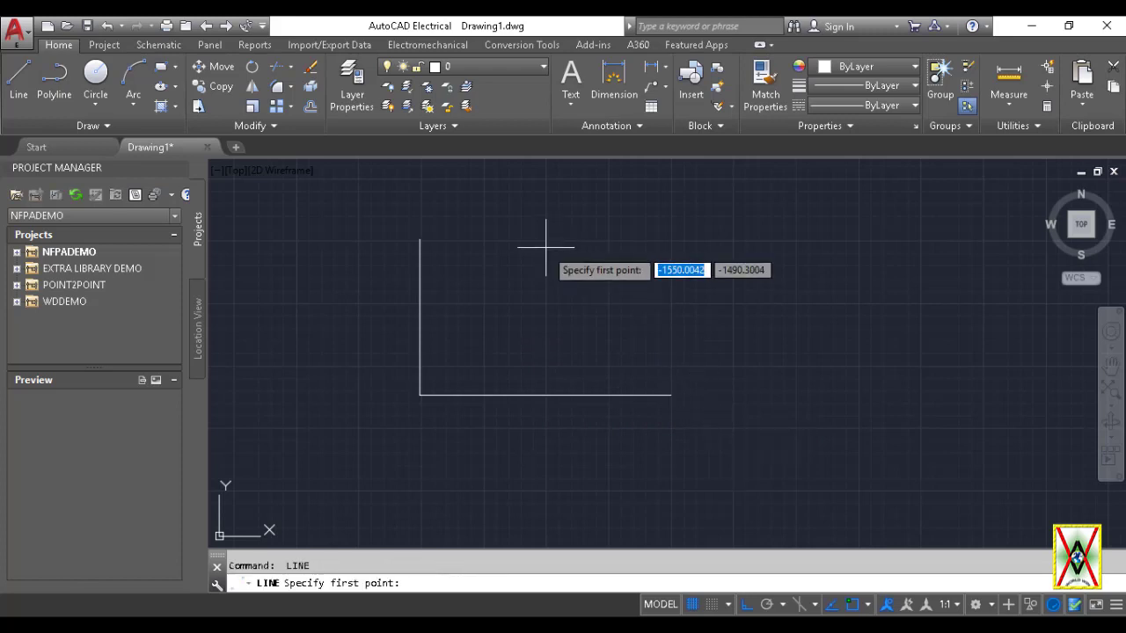
pyautogui.click(546, 245)
pyautogui.click(741, 245)
pyautogui.click(742, 370)
pyautogui.press('Return')
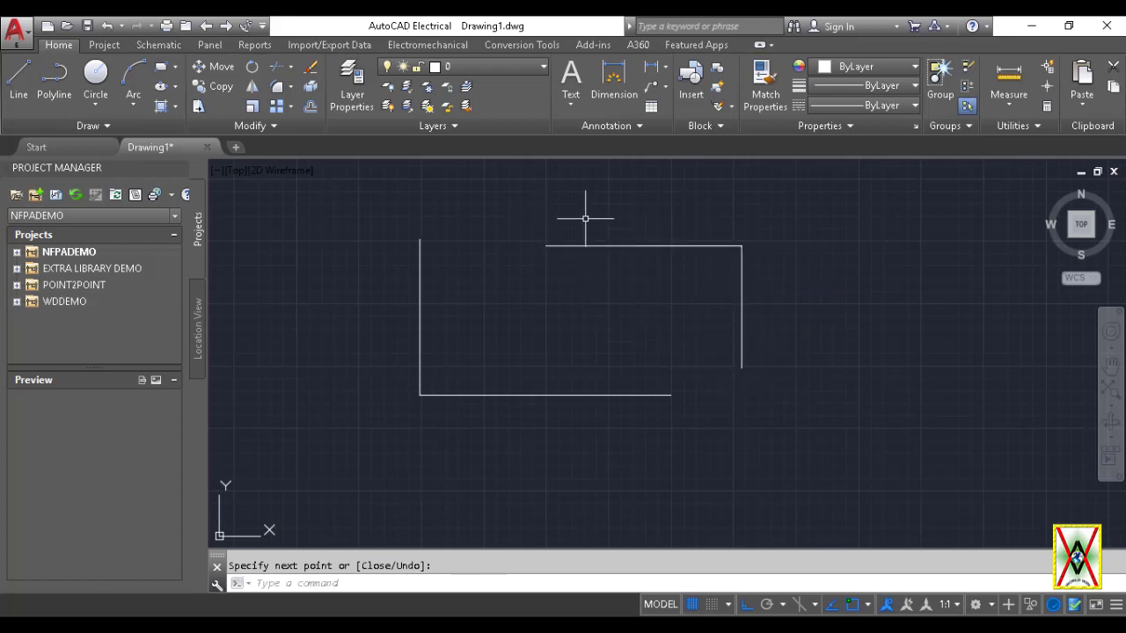
# Step: Draw a third right-angled corner: a vertical line with a leftward base segment
pyautogui.press('Return')
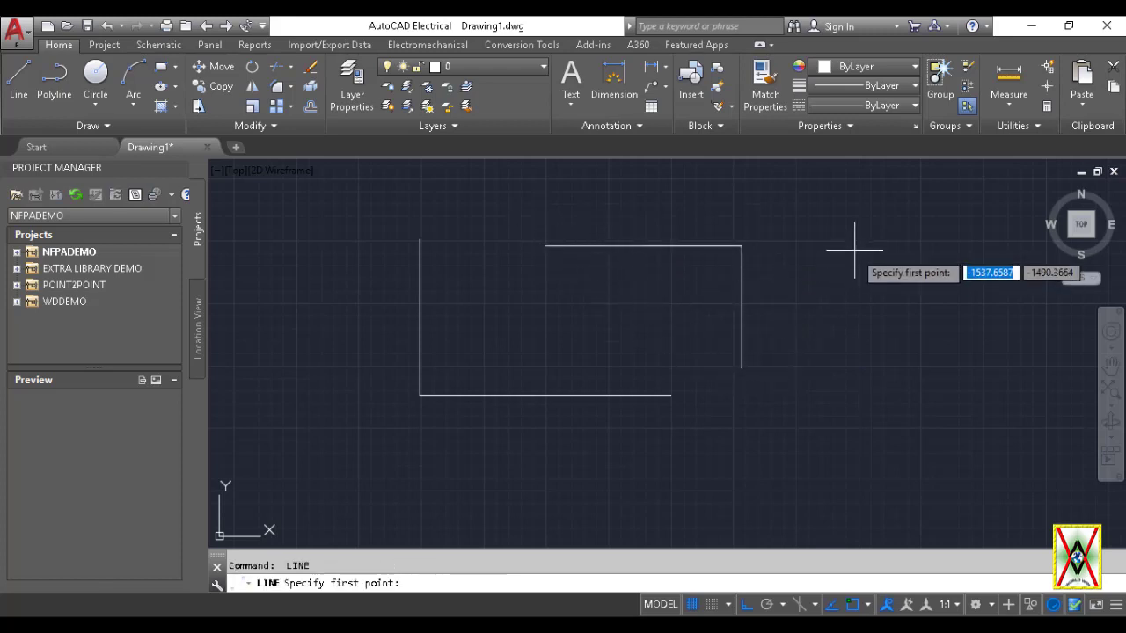
pyautogui.click(854, 249)
pyautogui.click(854, 364)
pyautogui.click(665, 357)
pyautogui.press('Return')
pyautogui.press('Return')
pyautogui.click(640, 336)
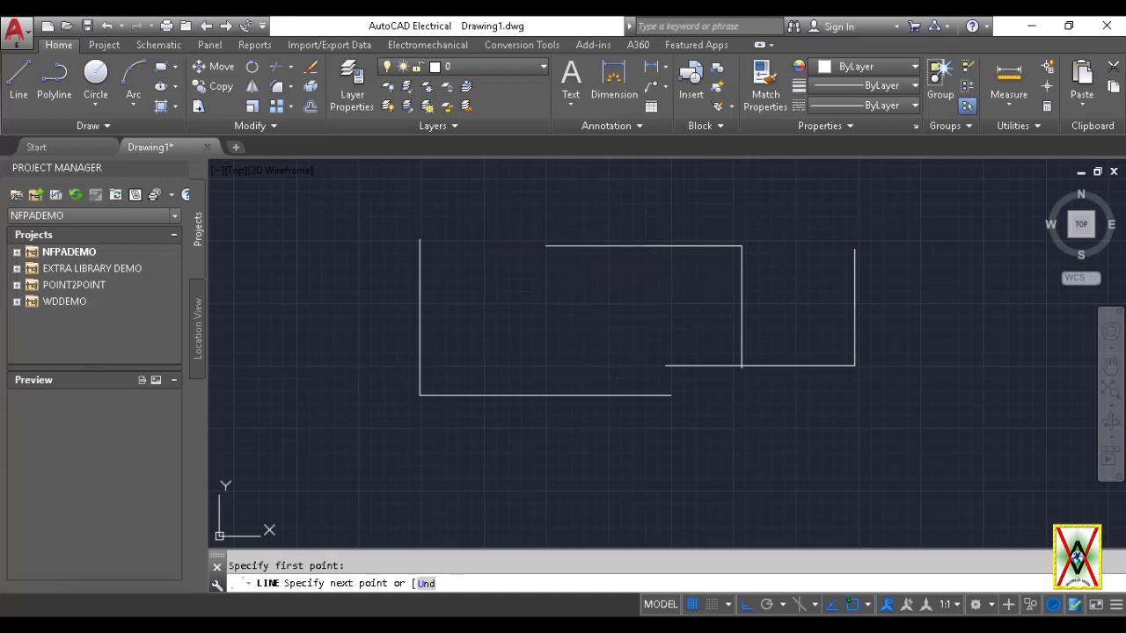
pyautogui.press('Return')
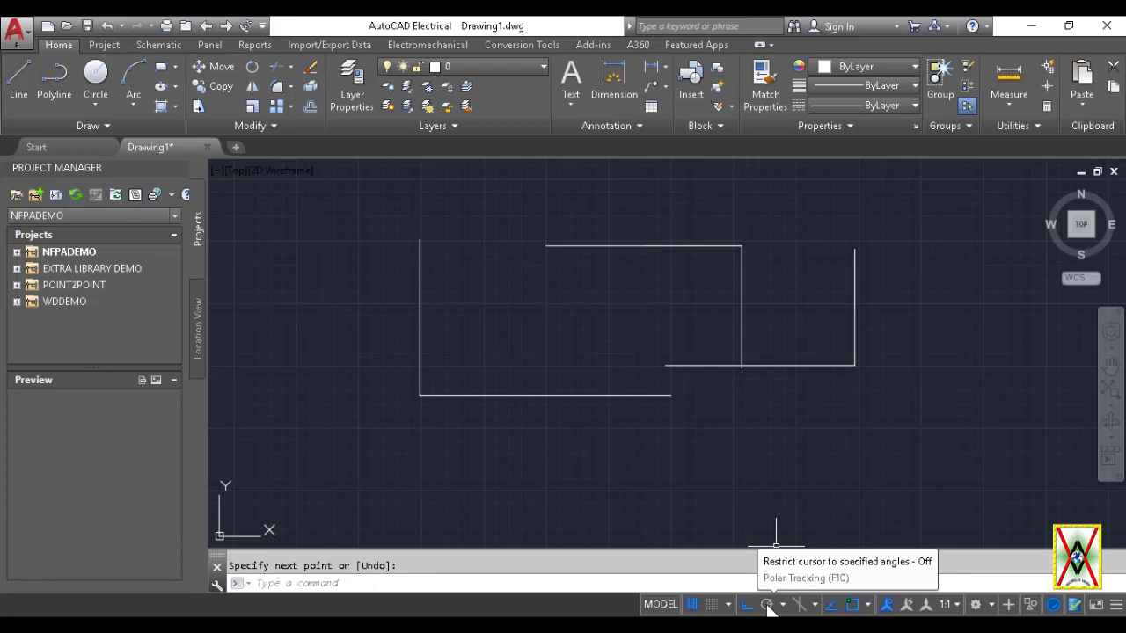
# Step: With polar tracking on, draw two slanted line segments
pyautogui.click(768, 606)
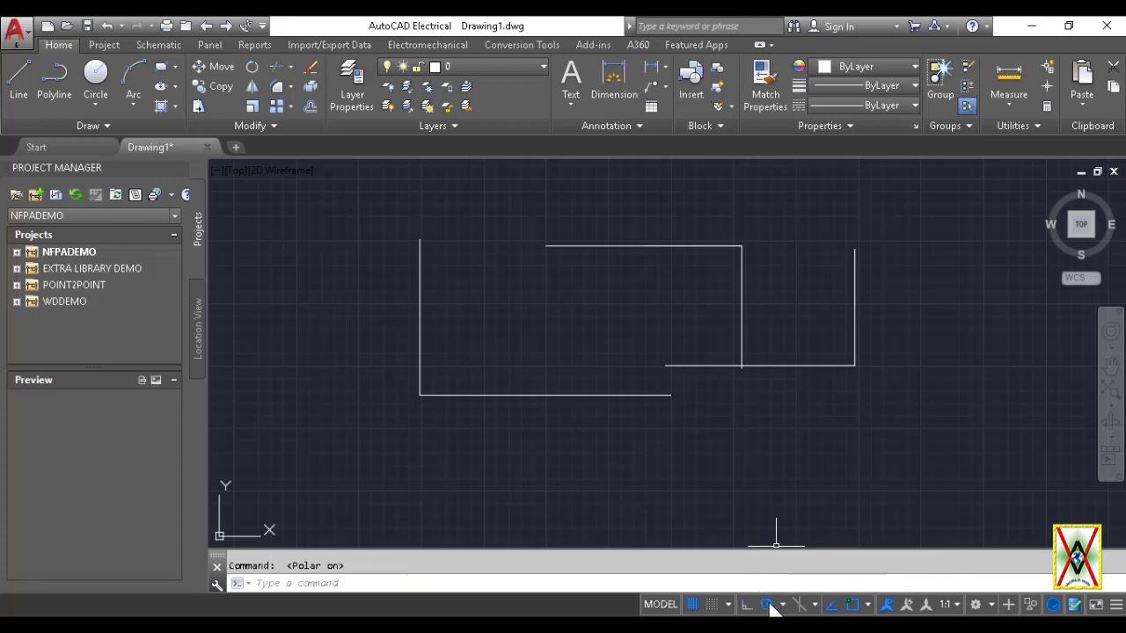
pyautogui.write('l')
pyautogui.press('Return')
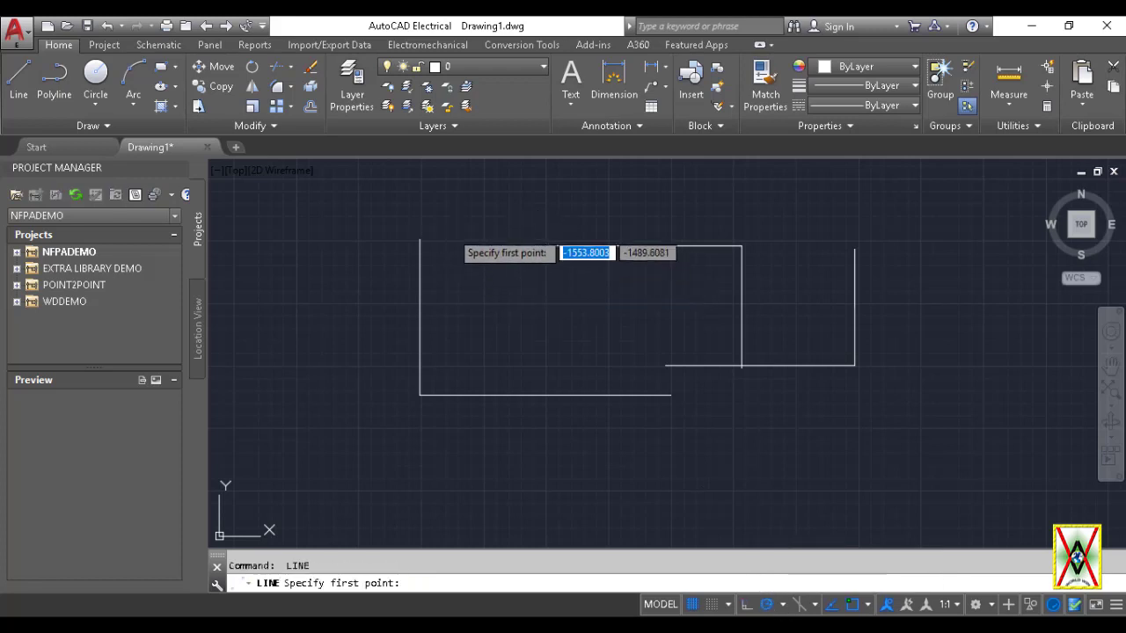
pyautogui.click(449, 232)
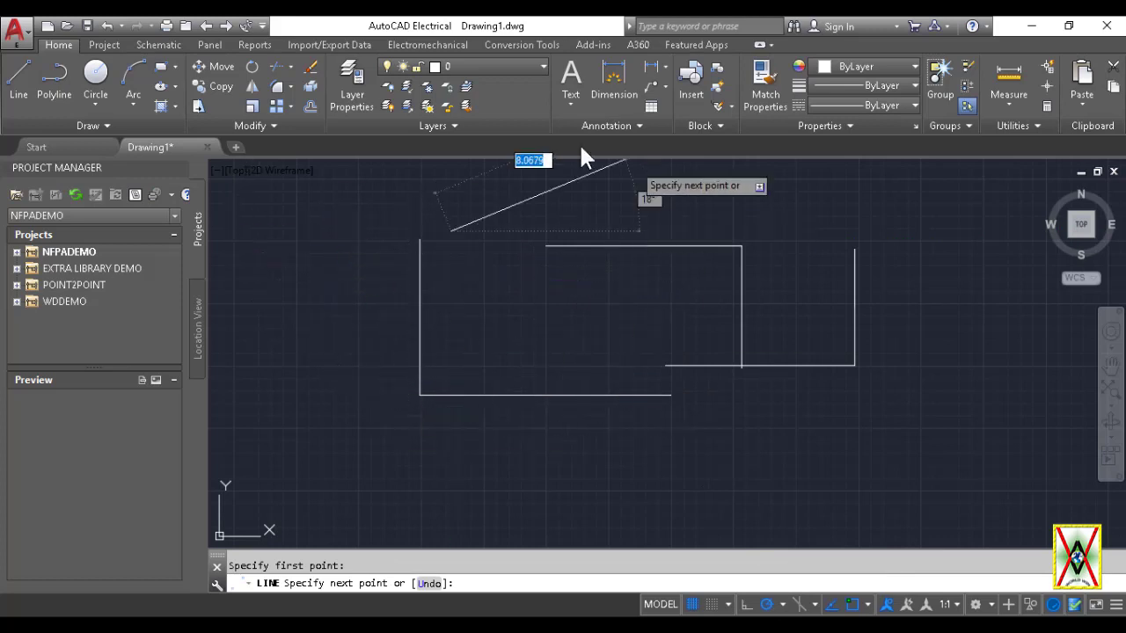
pyautogui.click(625, 323)
pyautogui.click(427, 427)
# Step: Erase all eight practice lines with a crossing window
pyautogui.press('Return')
pyautogui.click(909, 451)
pyautogui.click(289, 210)
pyautogui.press('Delete')
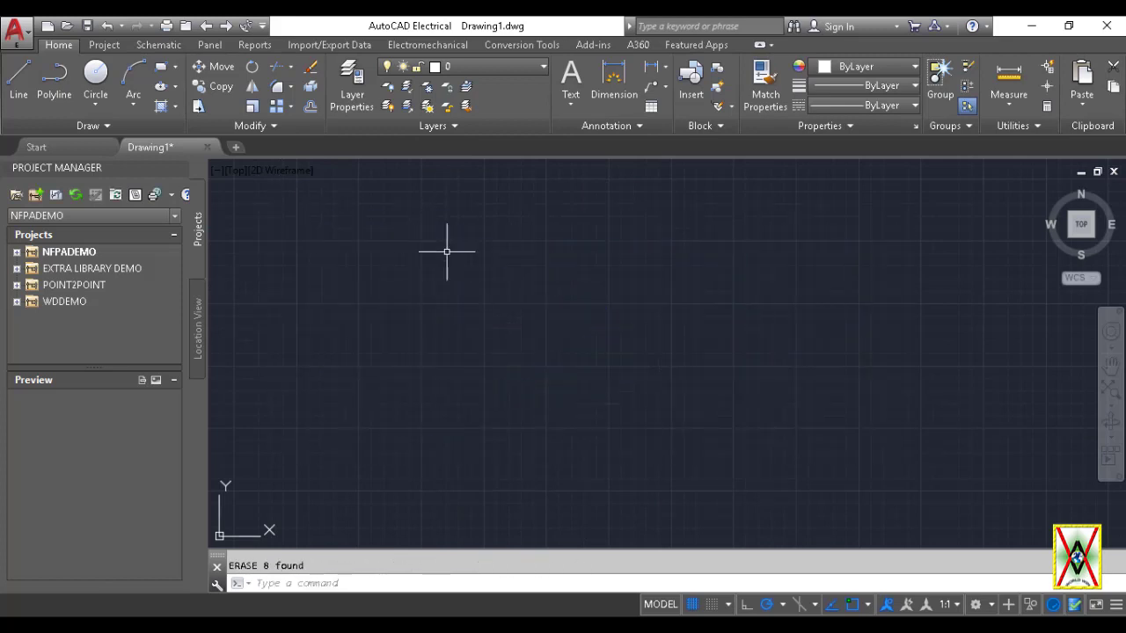
# Step: Start a new outline with a long horizontal top edge and a vertical drop
pyautogui.click(21, 79)
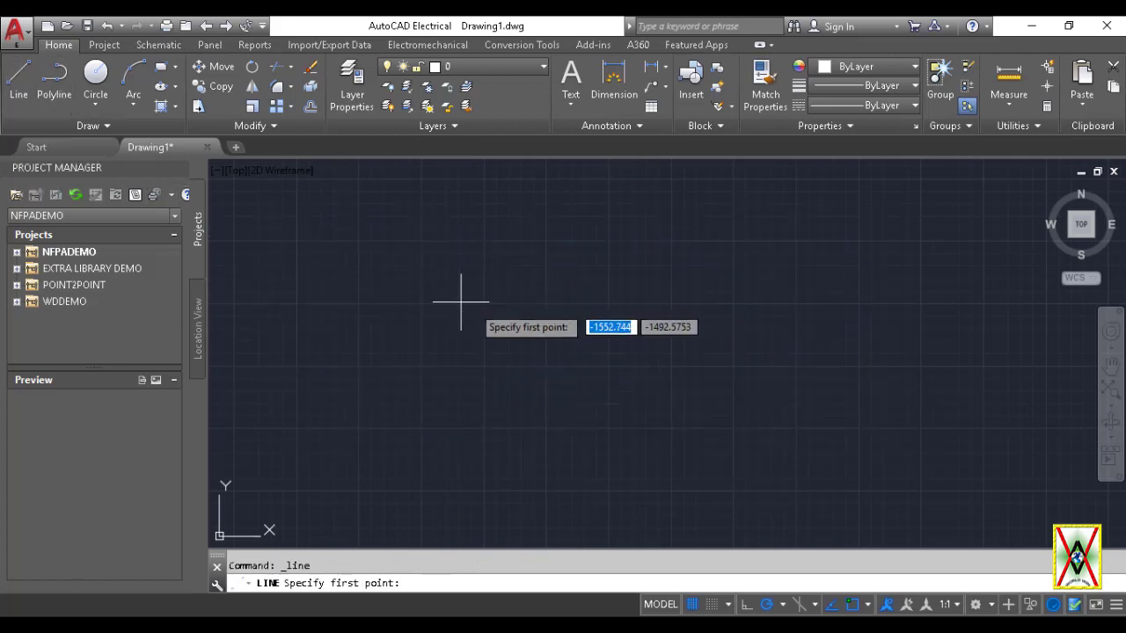
pyautogui.click(344, 310)
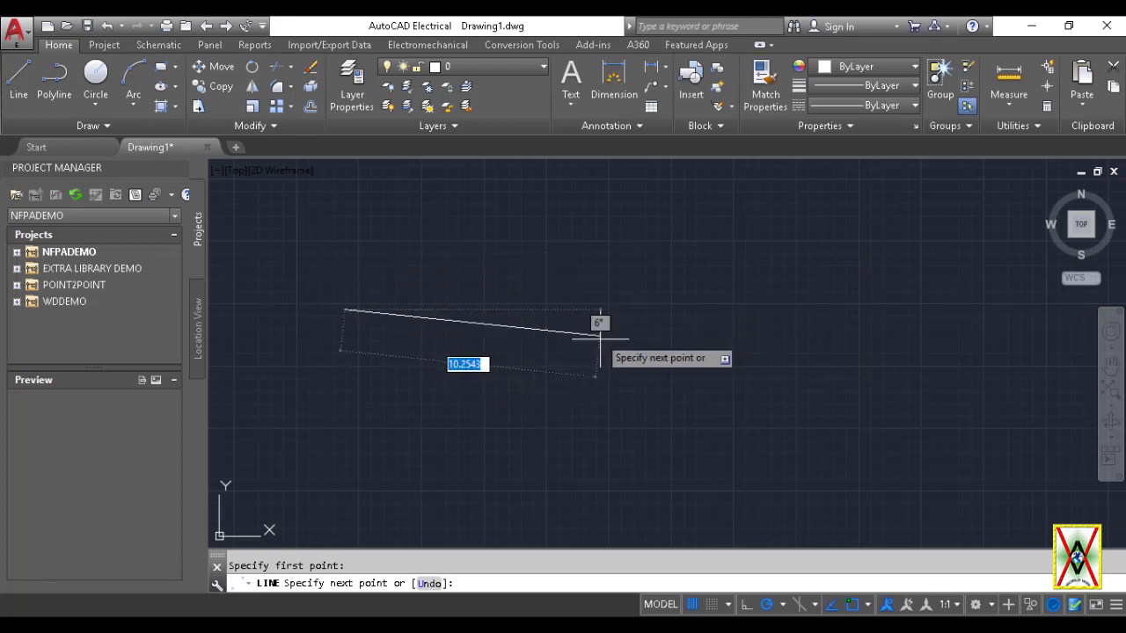
pyautogui.click(767, 605)
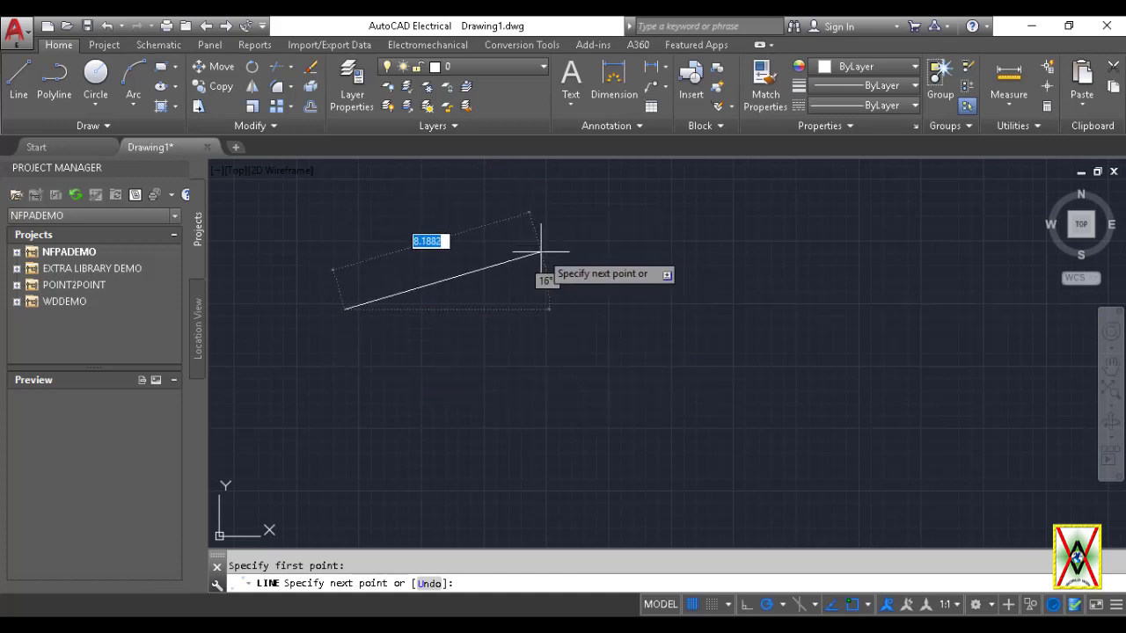
pyautogui.press('F8')
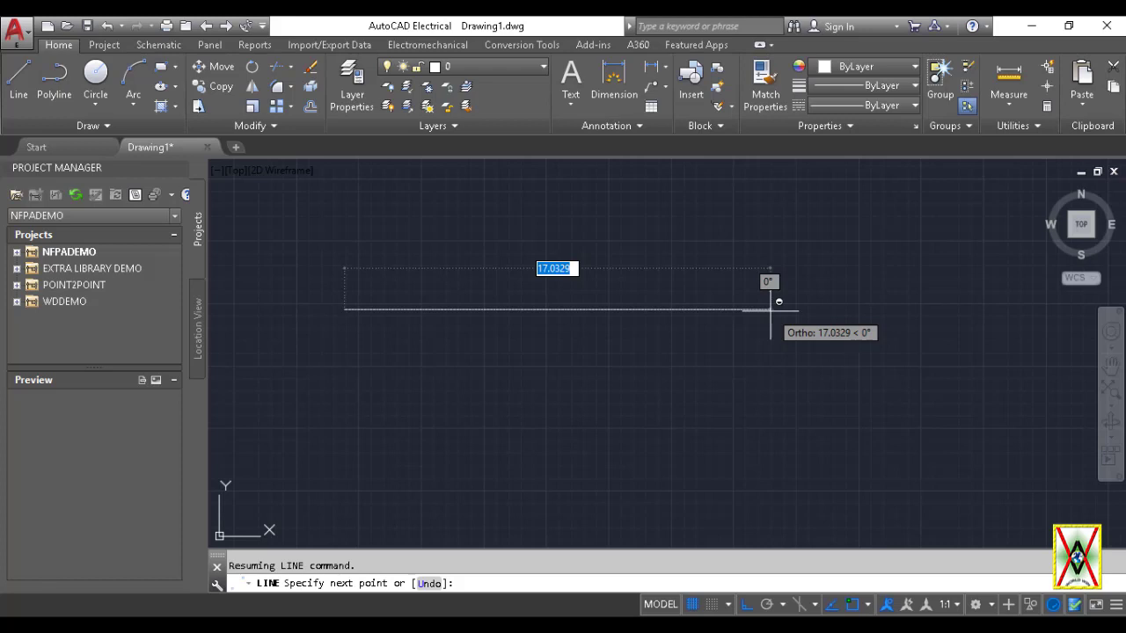
pyautogui.click(770, 308)
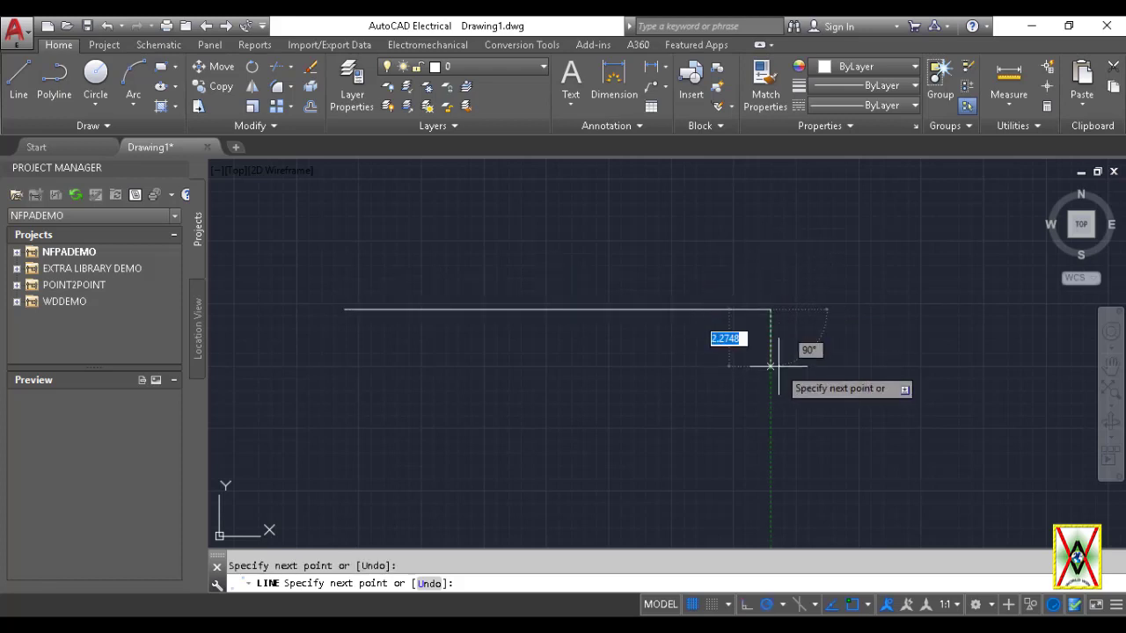
pyautogui.press('F8')
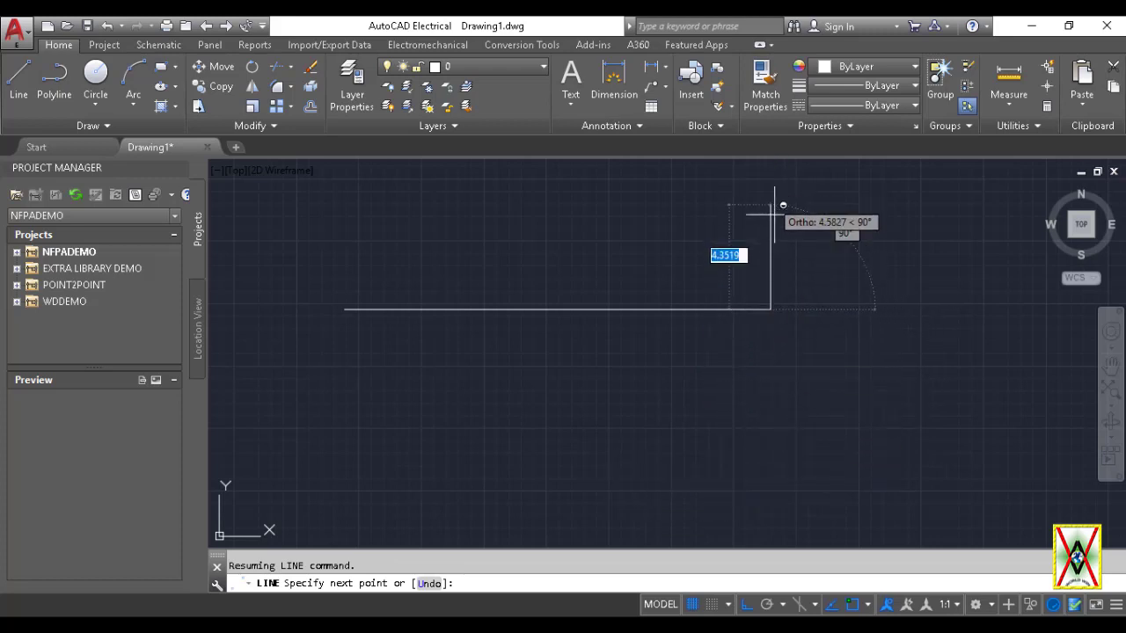
pyautogui.click(771, 463)
# Step: Add a slanted return segment and a short horizontal segment to the outline
pyautogui.press('F10')
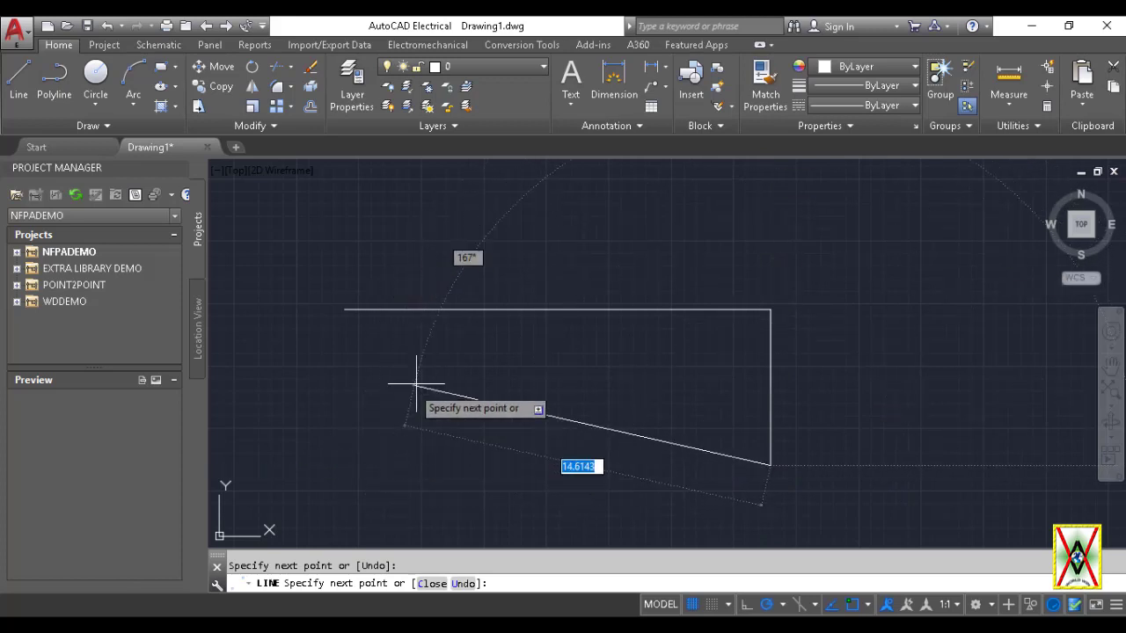
pyautogui.click(689, 362)
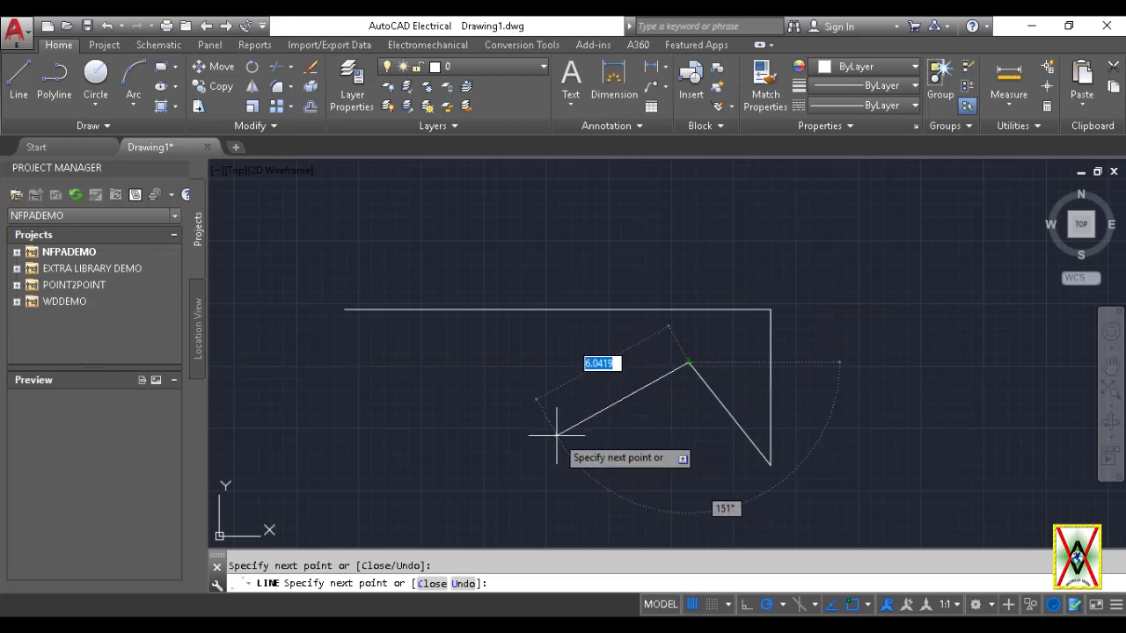
pyautogui.press('F8')
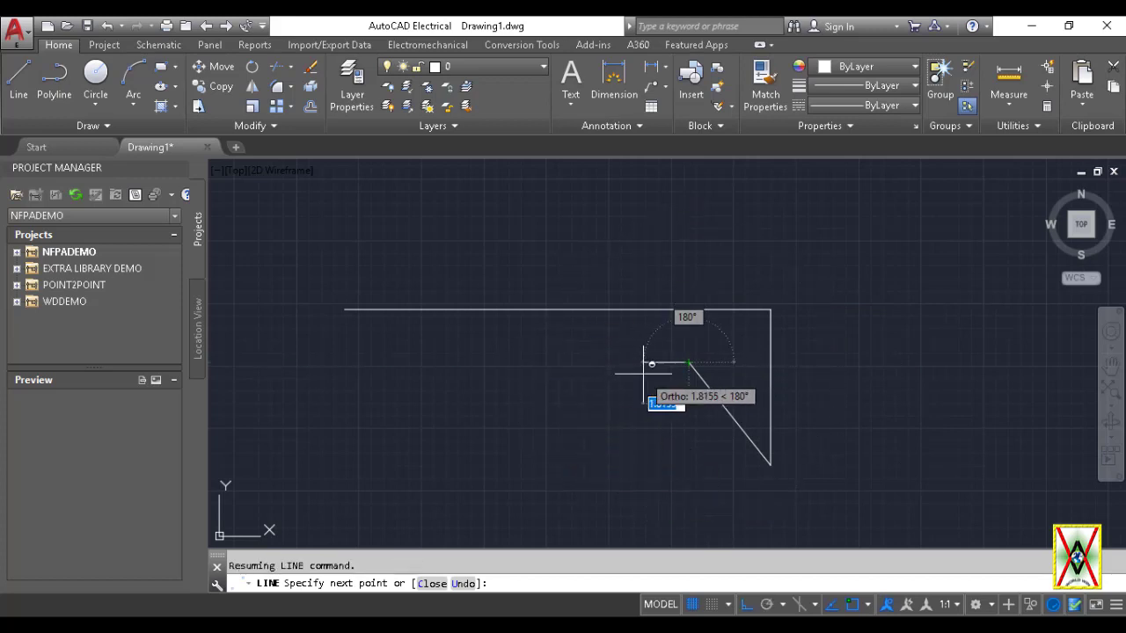
pyautogui.click(571, 362)
pyautogui.press('F10')
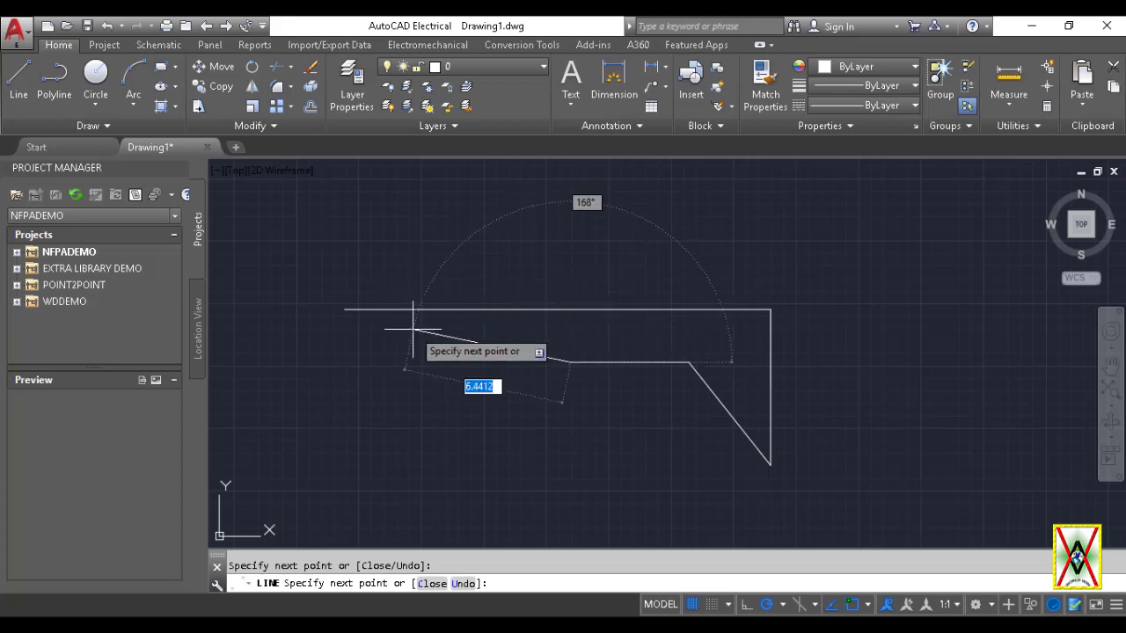
# Step: End the LINE command from the right-click menu, leaving the four-segment path open
pyautogui.rightClick(412, 329)
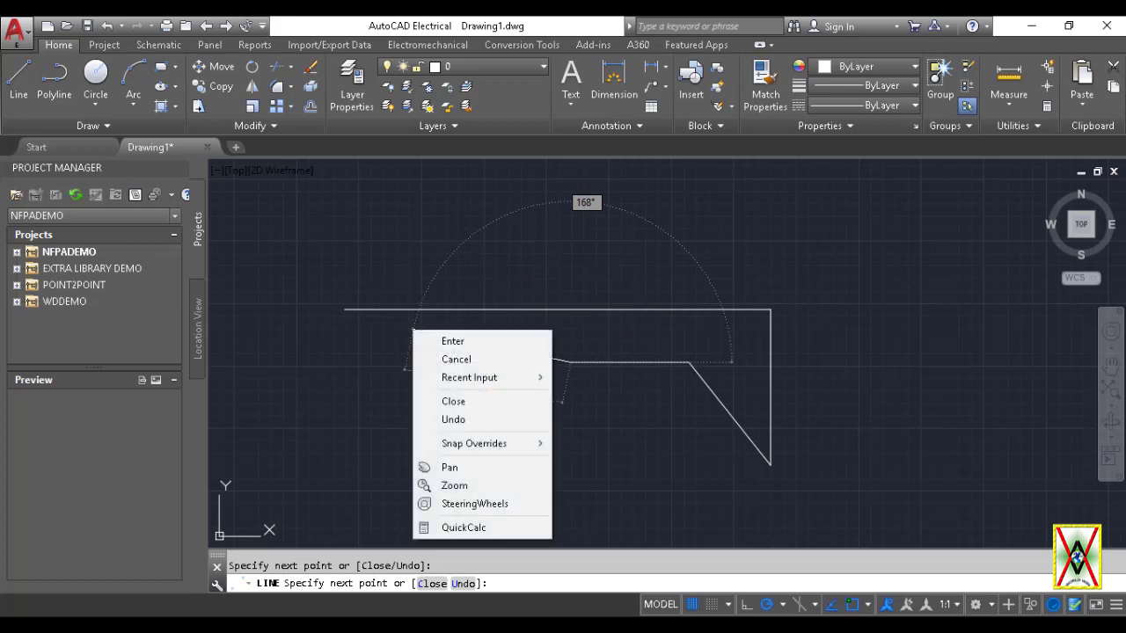
pyautogui.click(456, 341)
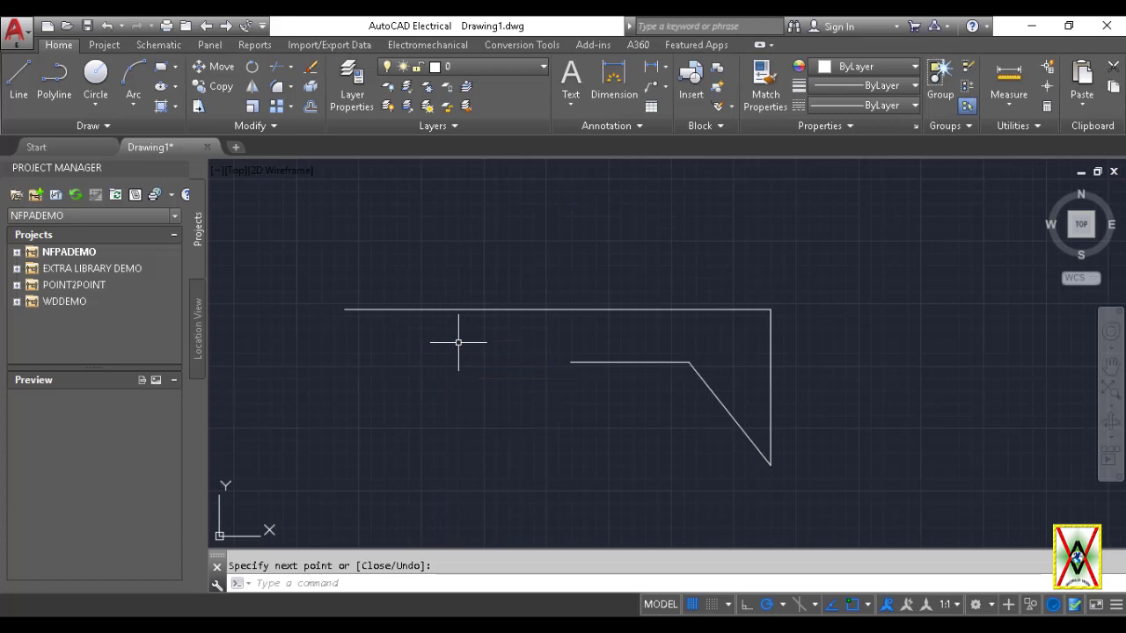
# Step: Zoom to extents so the whole four-segment path fills the view
pyautogui.click(815, 606)
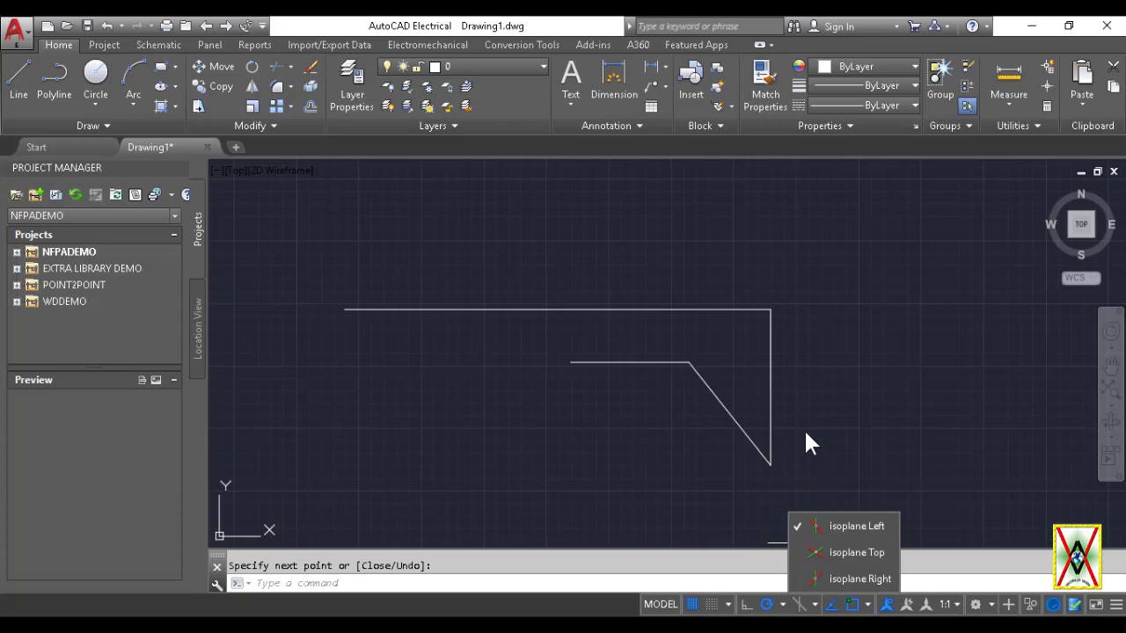
pyautogui.middleClick(774, 541)
pyautogui.middleClick(774, 541)
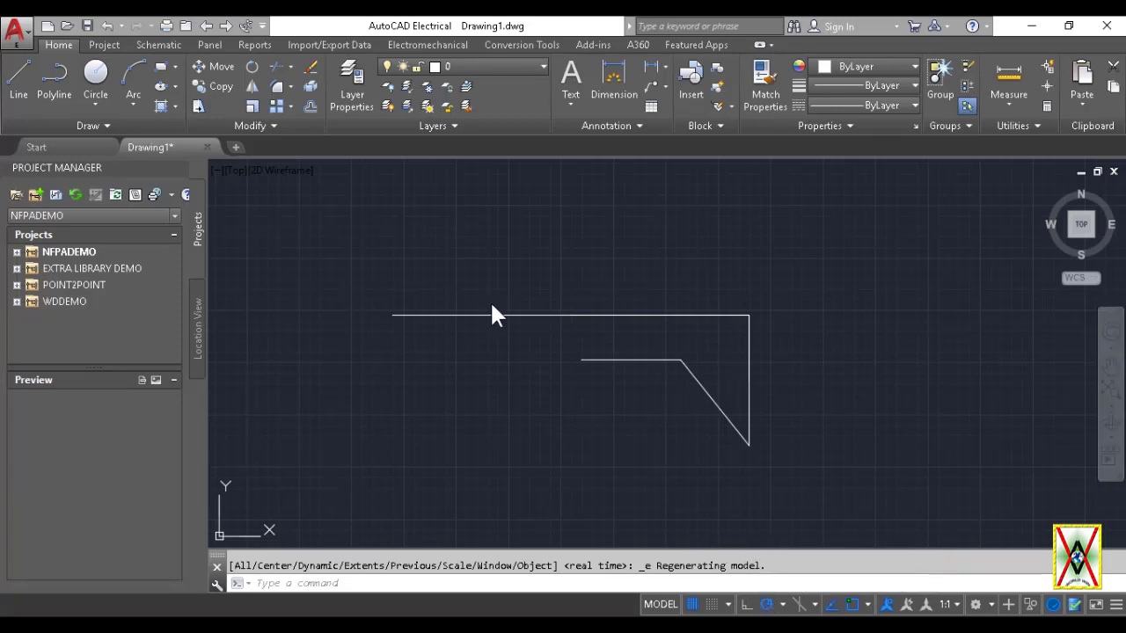
# Step: Draw a separate line 4 units long at 60° to the left of the outline
pyautogui.click(483, 229)
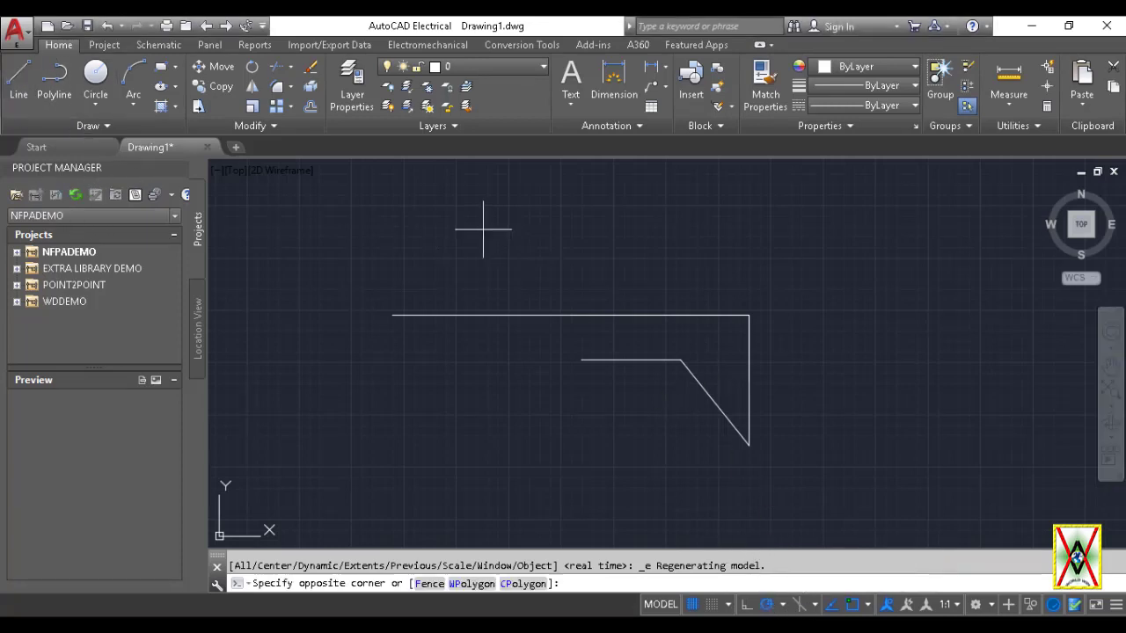
pyautogui.click(666, 258)
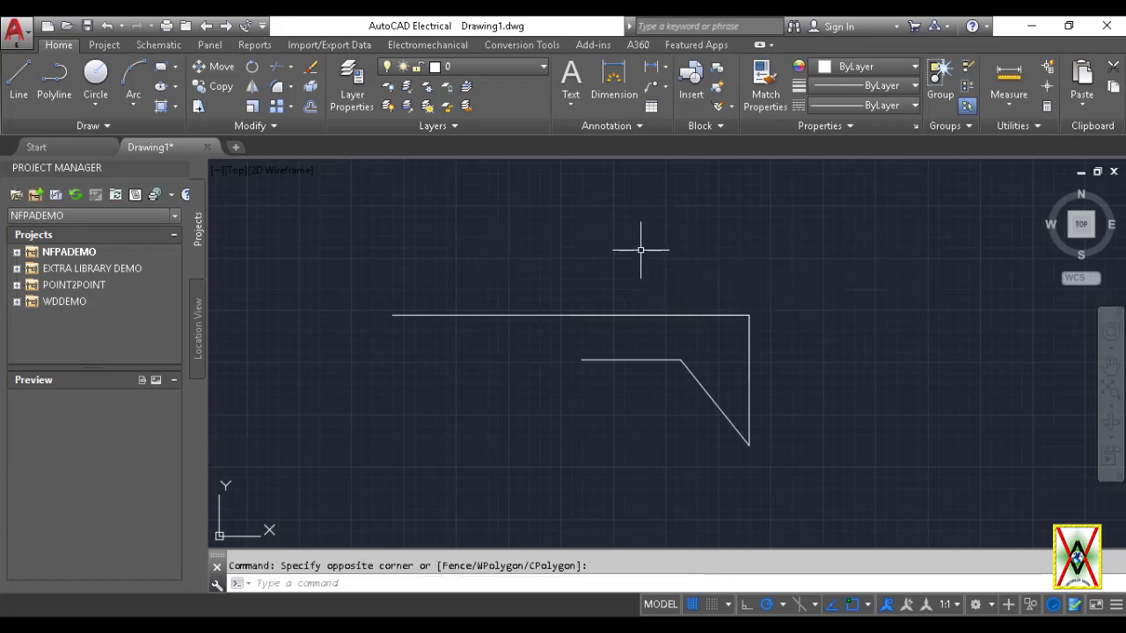
pyautogui.click(18, 77)
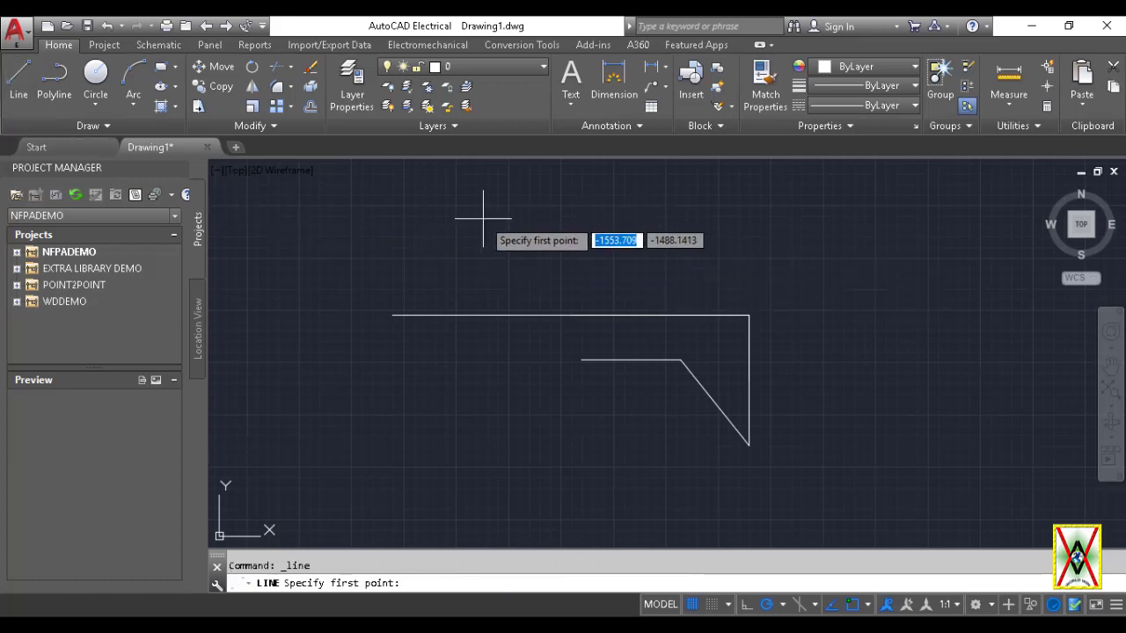
pyautogui.click(434, 344)
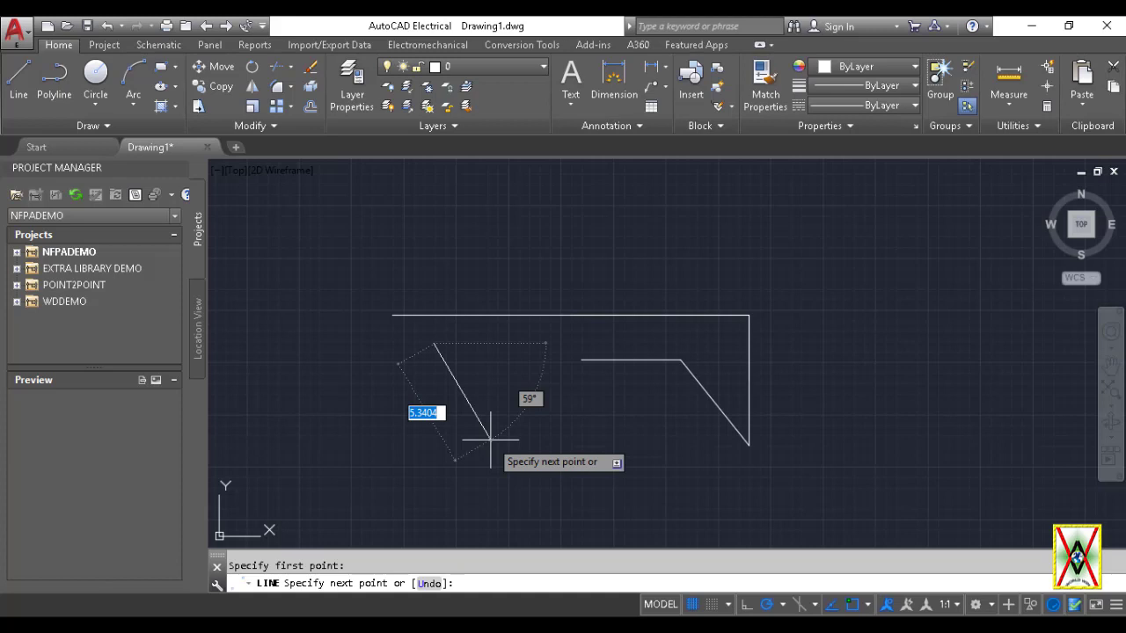
pyautogui.write('4')
pyautogui.press('Return')
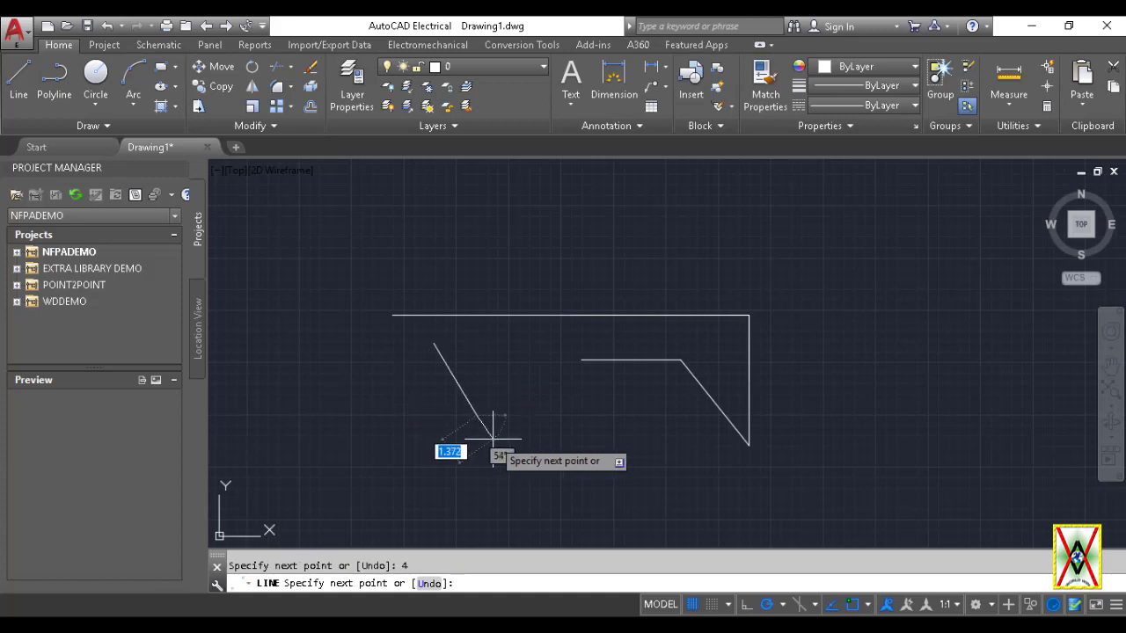
pyautogui.press('Tab')
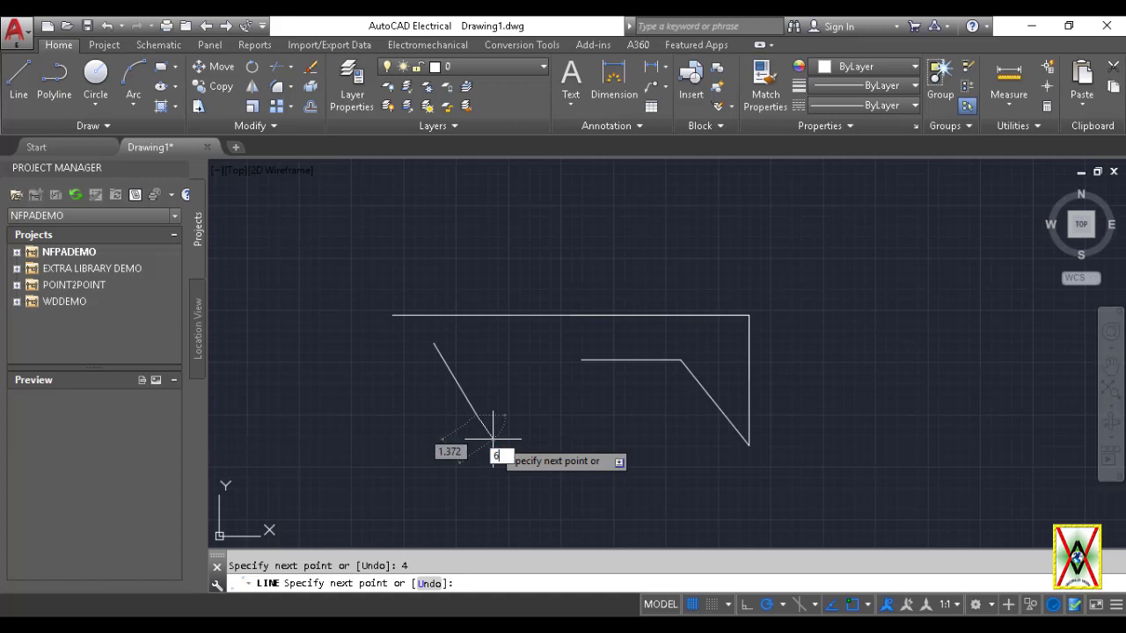
pyautogui.write('60')
pyautogui.press('Return')
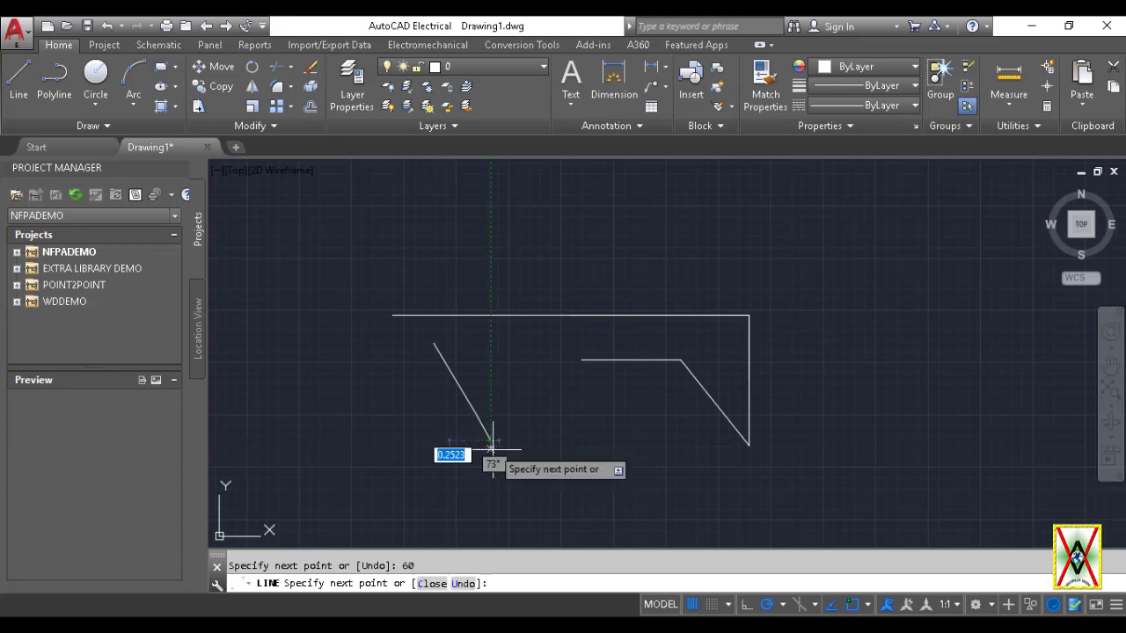
pyautogui.press('Return')
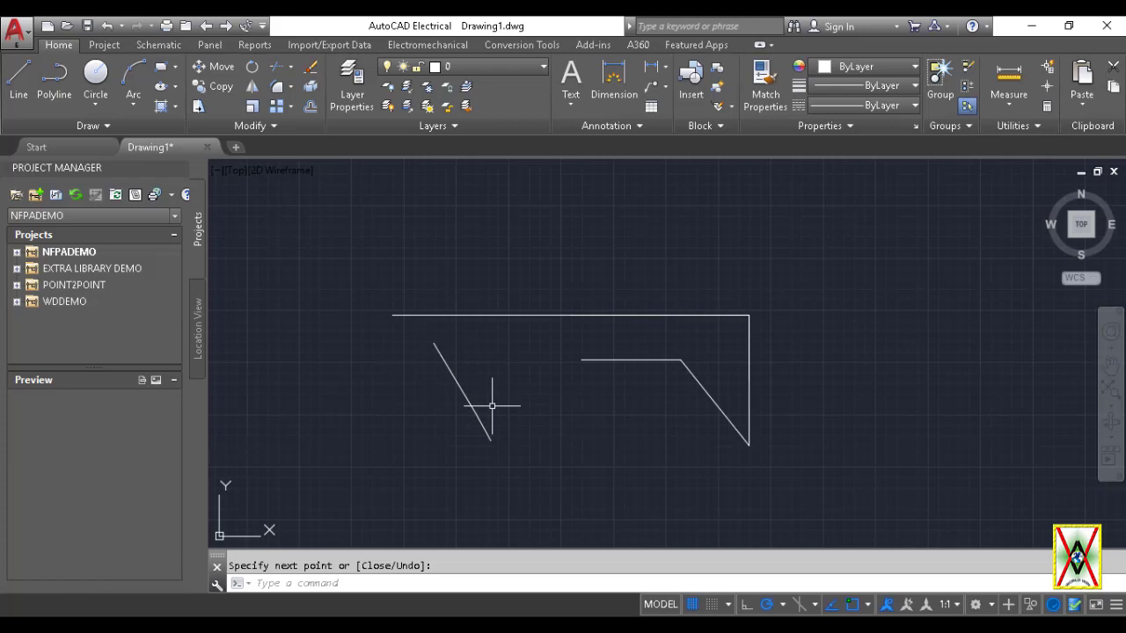
pyautogui.press('Return')
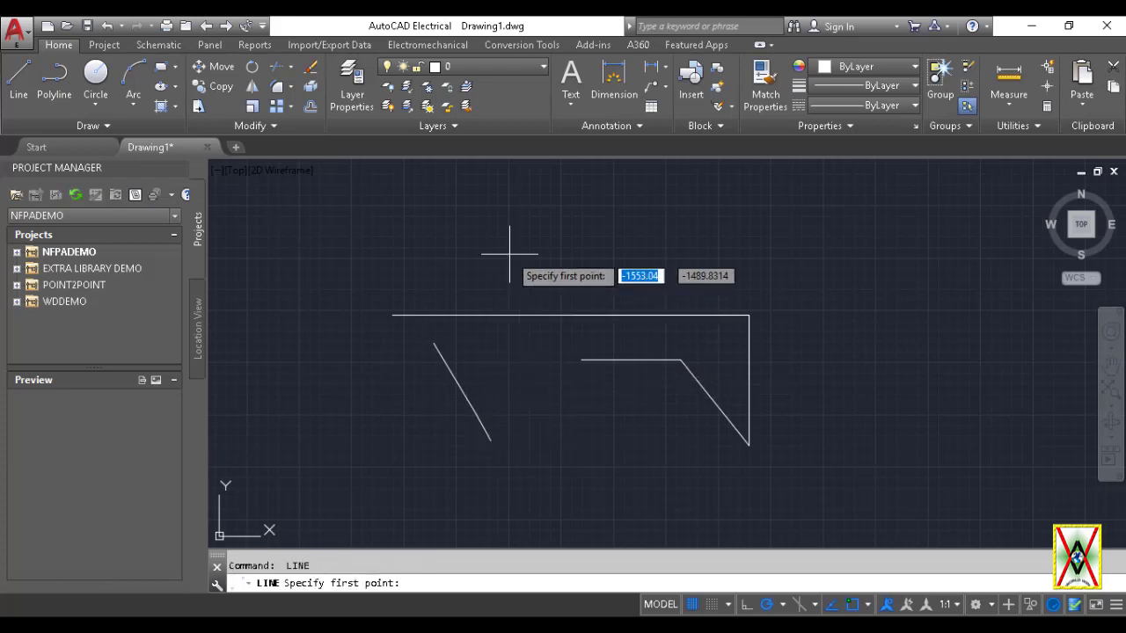
pyautogui.click(497, 231)
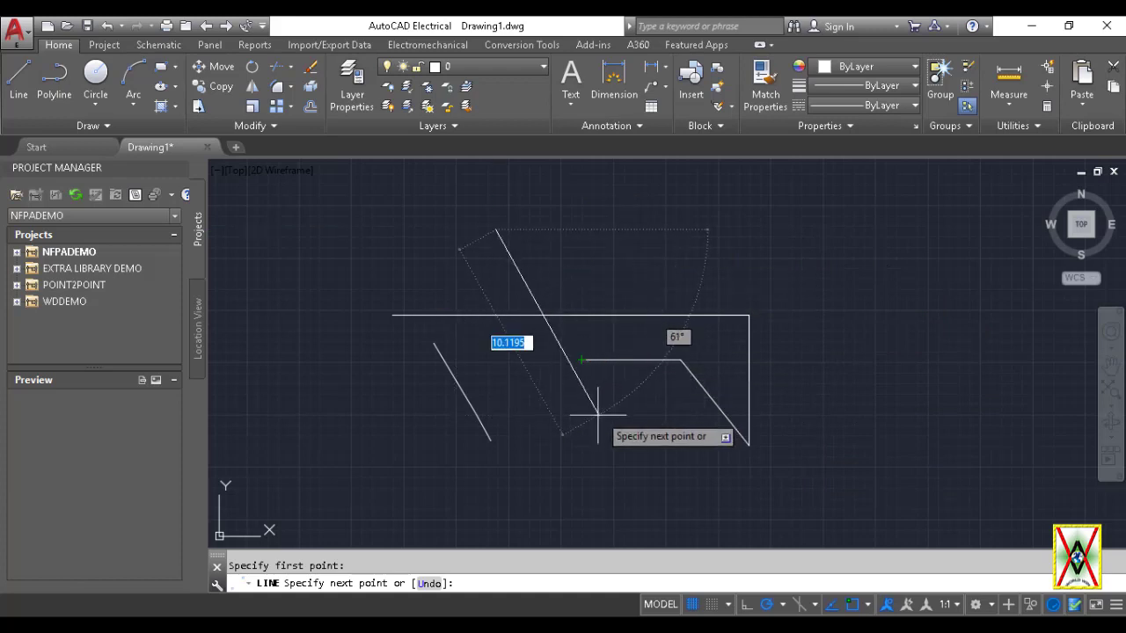
pyautogui.press('Return')
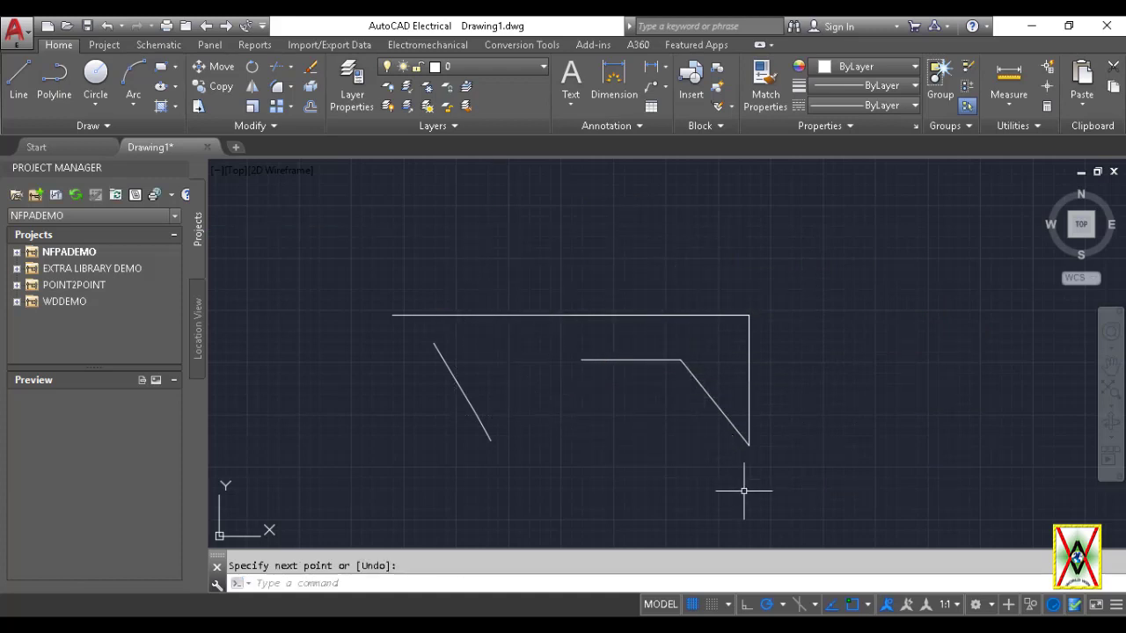
pyautogui.click(783, 605)
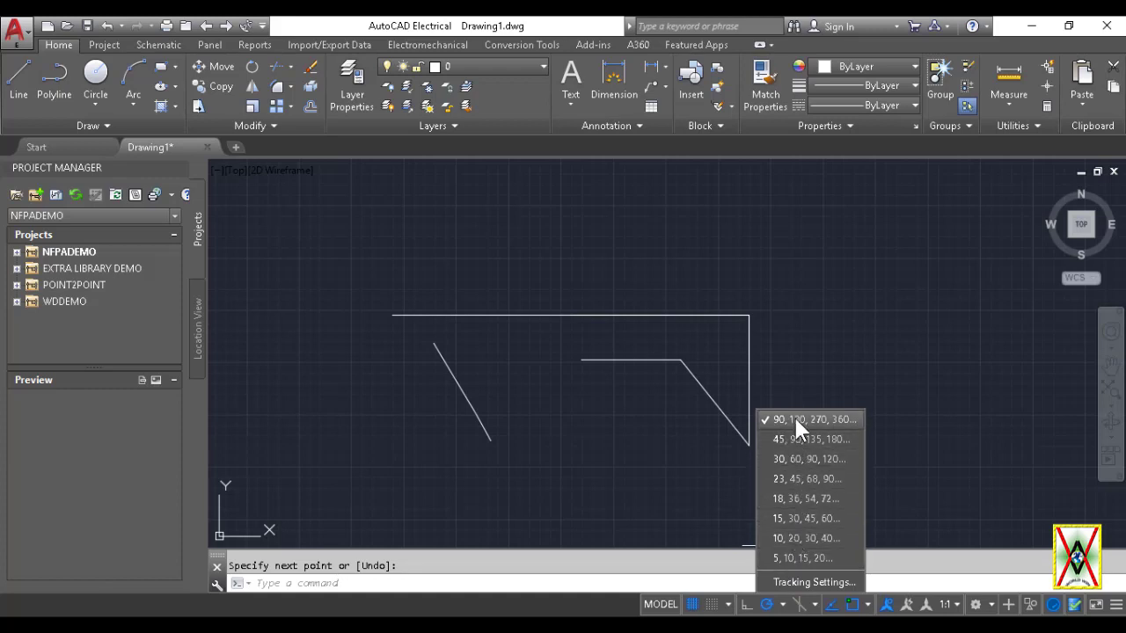
pyautogui.click(813, 583)
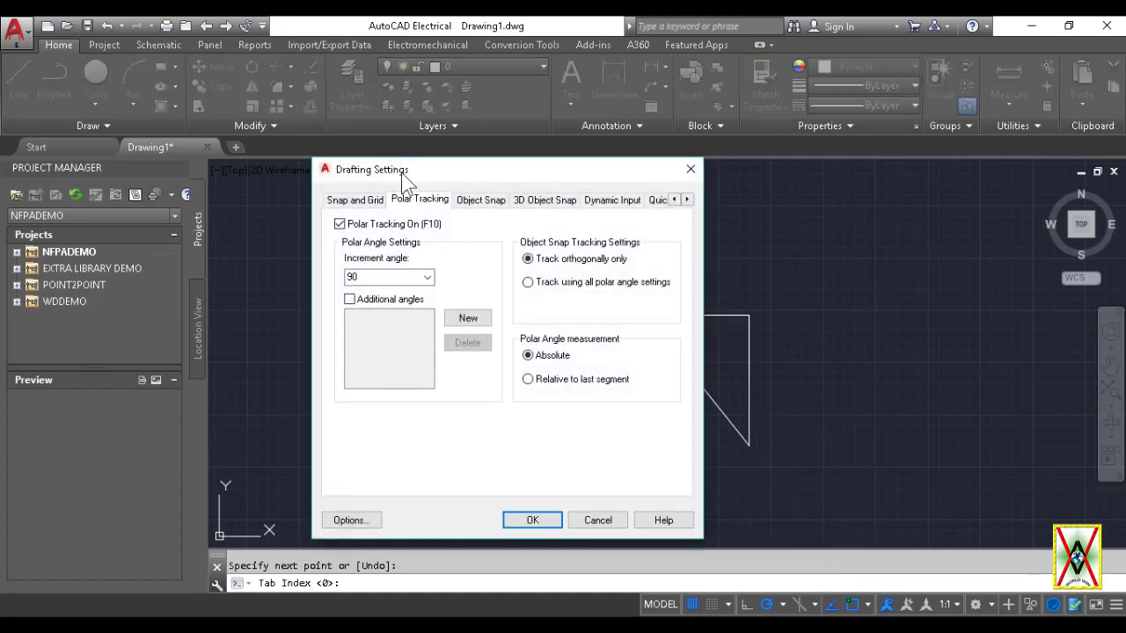
pyautogui.click(428, 278)
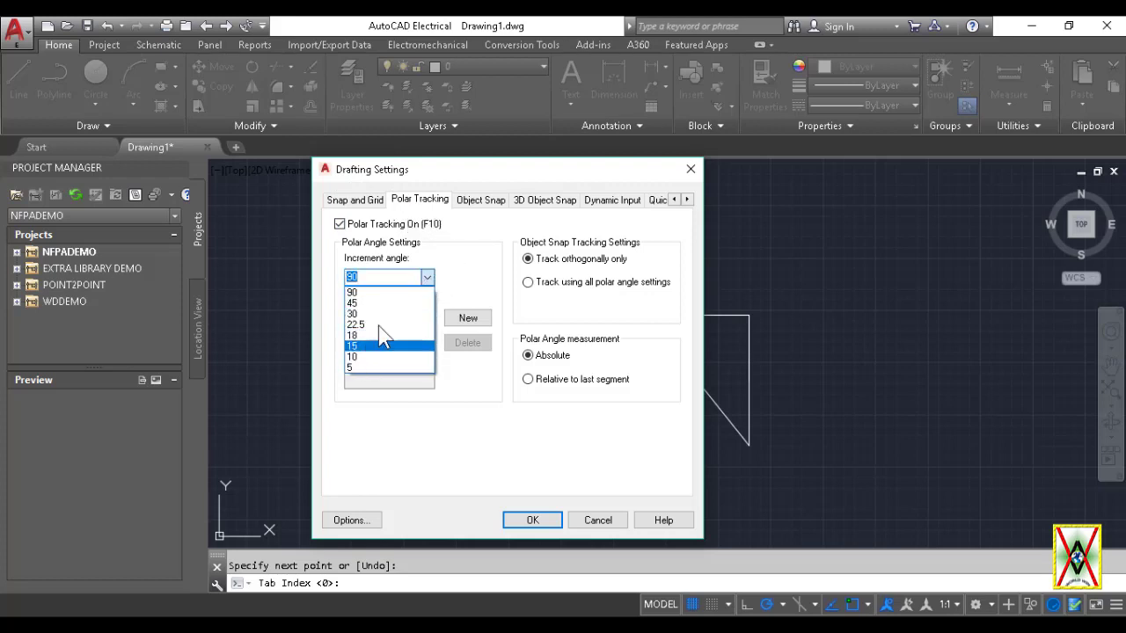
pyautogui.click(387, 292)
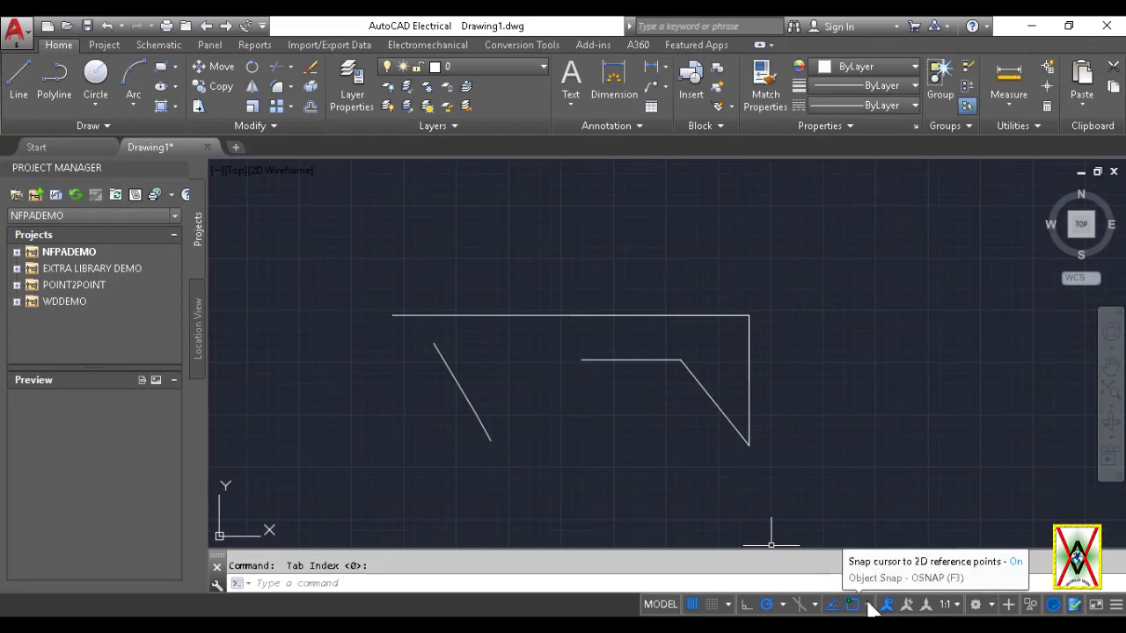
pyautogui.click(868, 605)
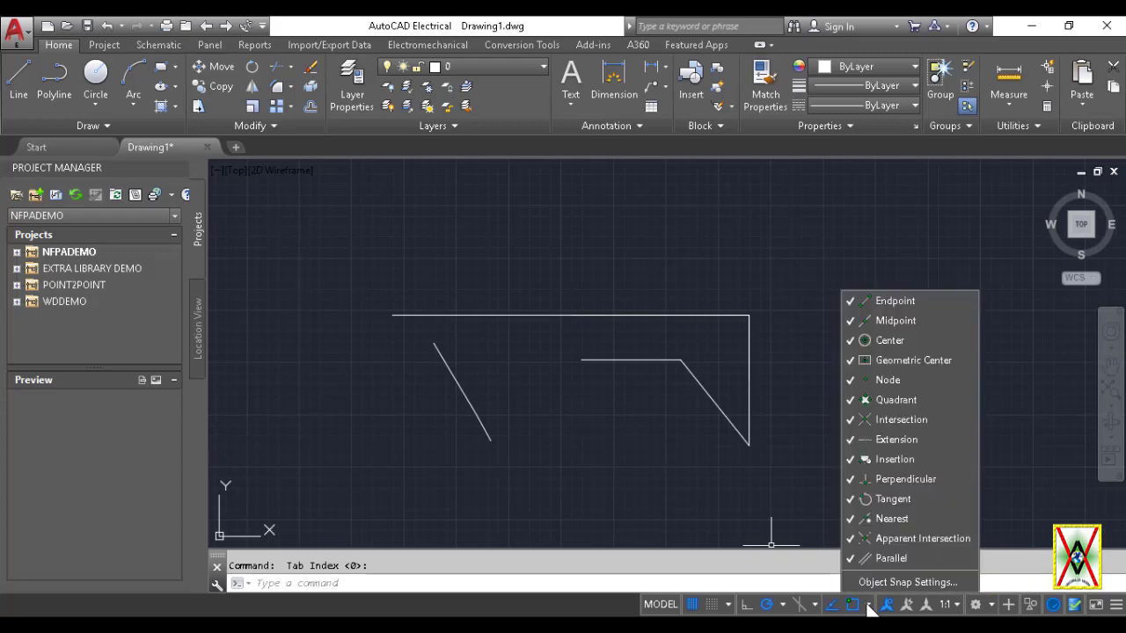
pyautogui.click(901, 582)
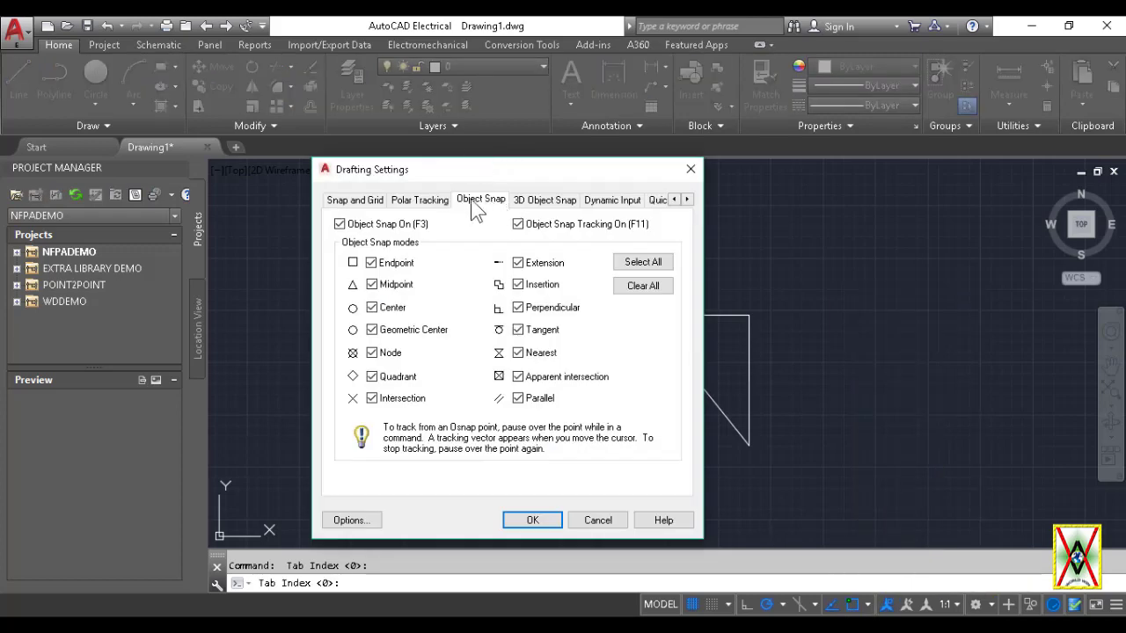
pyautogui.click(690, 169)
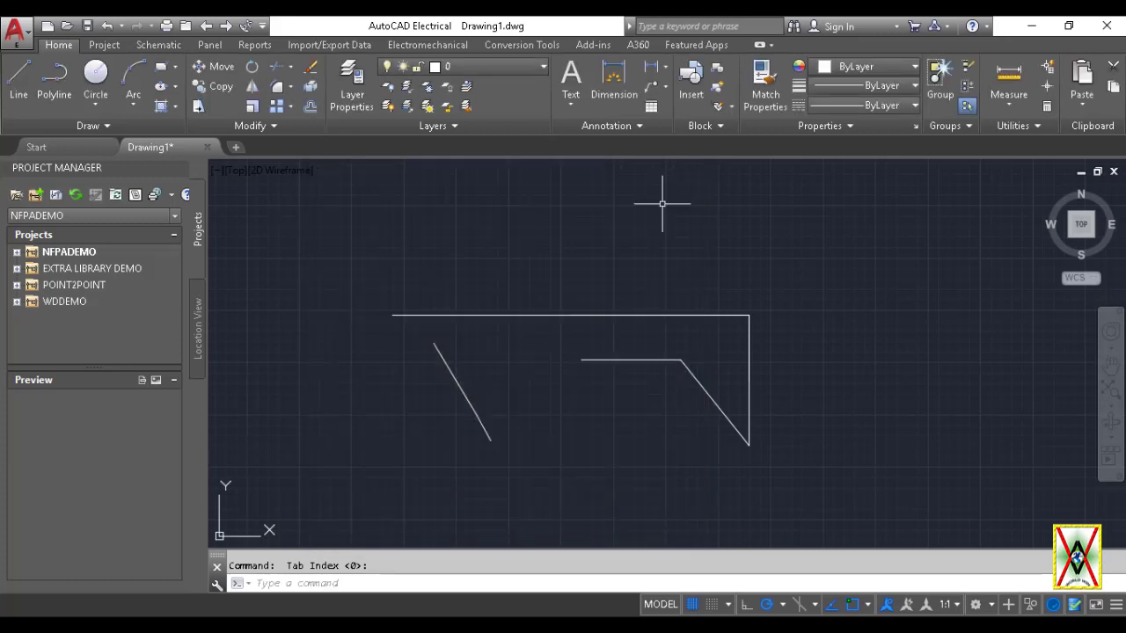
# Step: Window-select all six lines and erase them
pyautogui.click(801, 470)
pyautogui.click(339, 226)
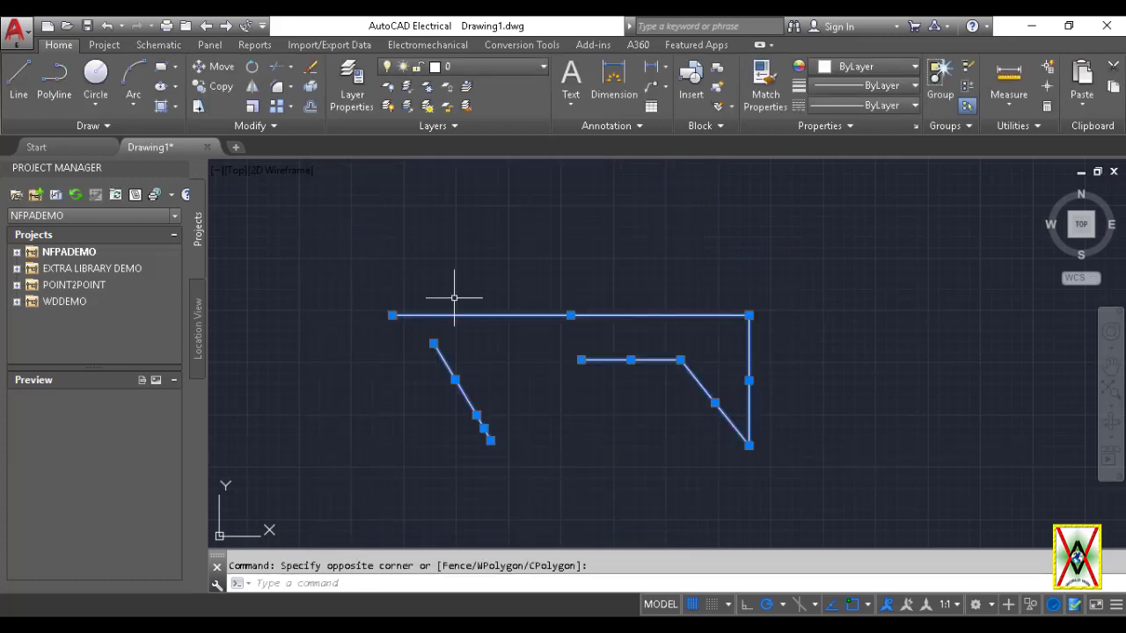
pyautogui.press('Delete')
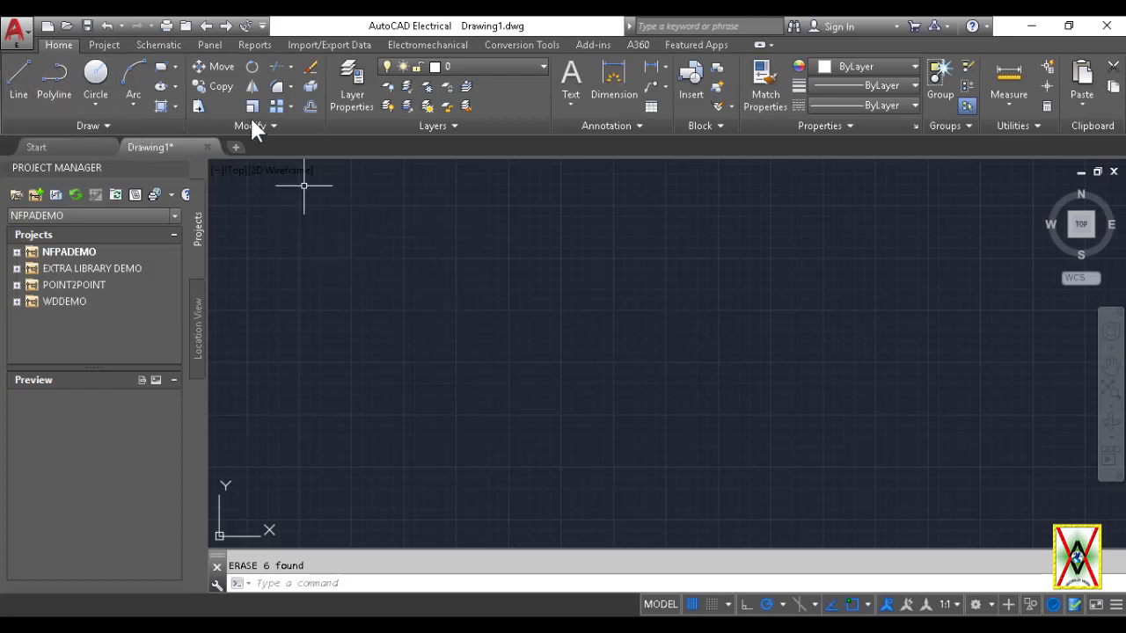
# Step: Draw a rectangle and a circle centred inside it
pyautogui.click(160, 66)
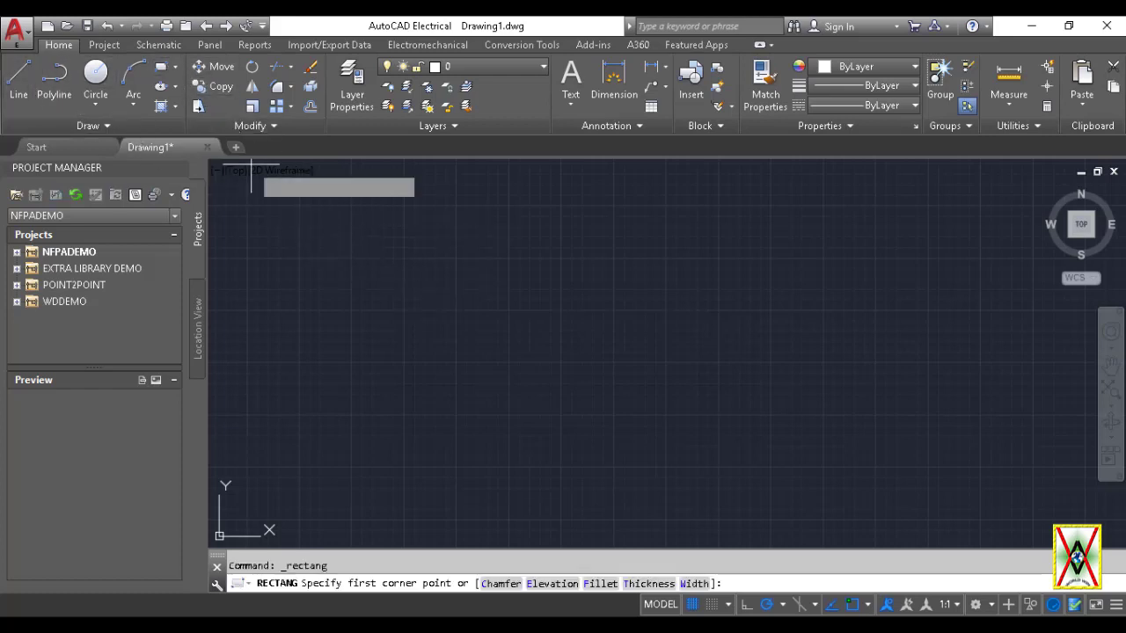
pyautogui.click(423, 261)
pyautogui.click(688, 406)
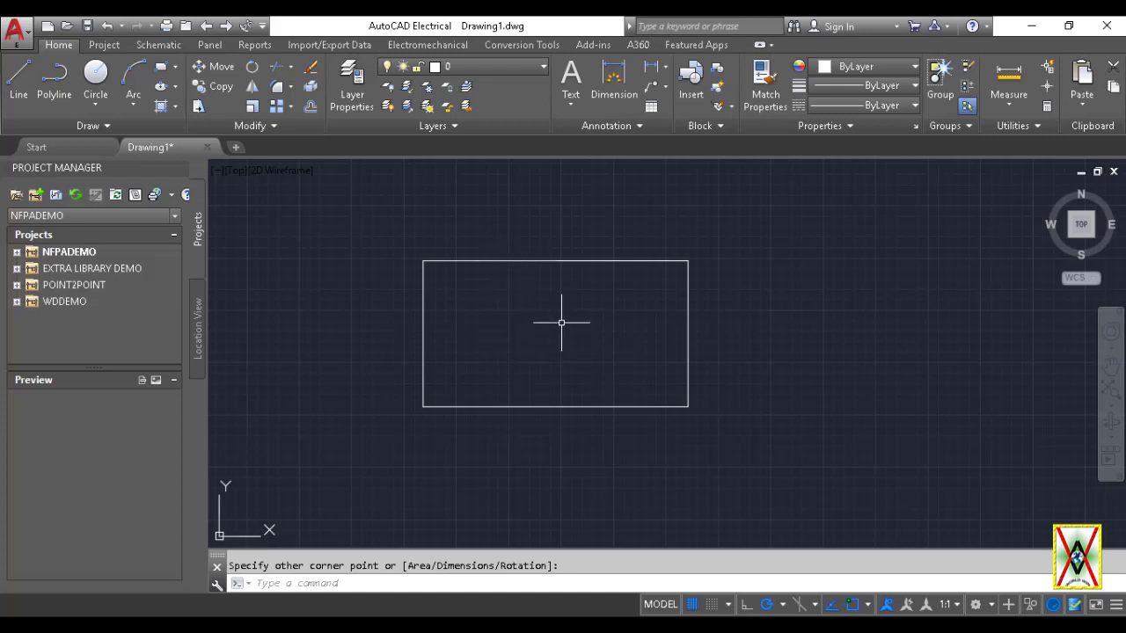
pyautogui.click(91, 76)
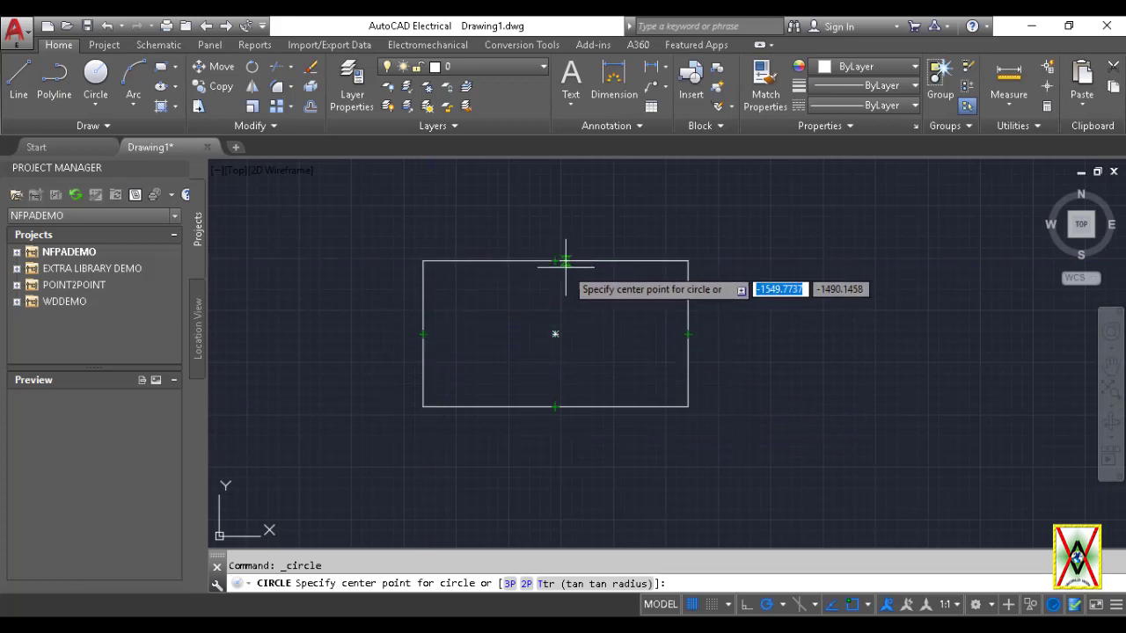
pyautogui.click(555, 333)
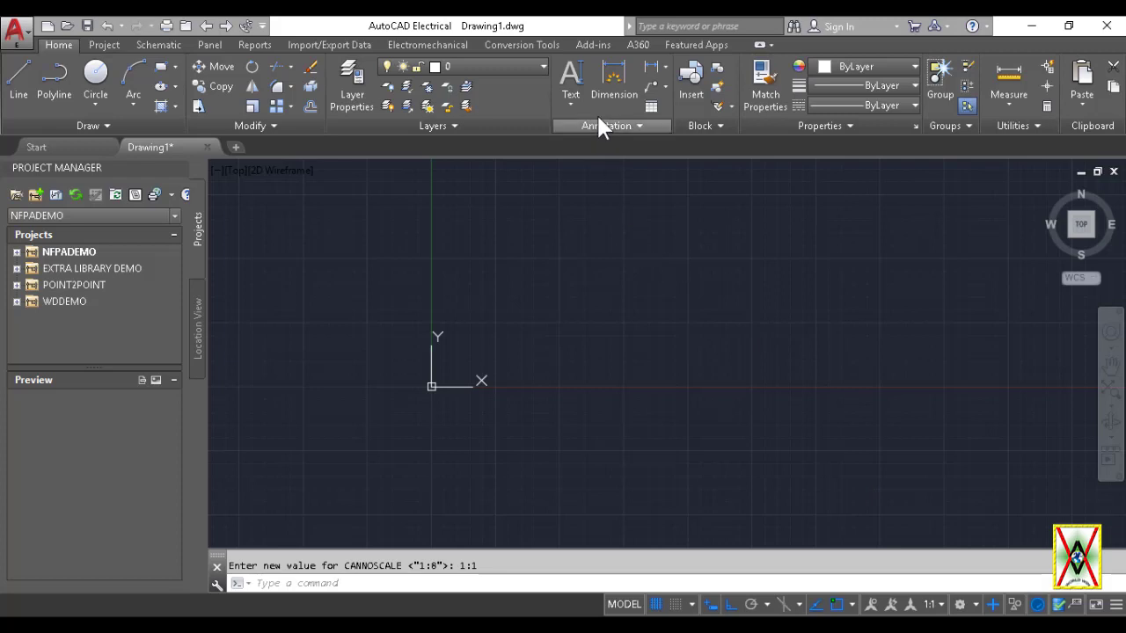
# Step: Place single-line text 'S' at the default 427.0609 height and 0° rotation
pyautogui.click(573, 102)
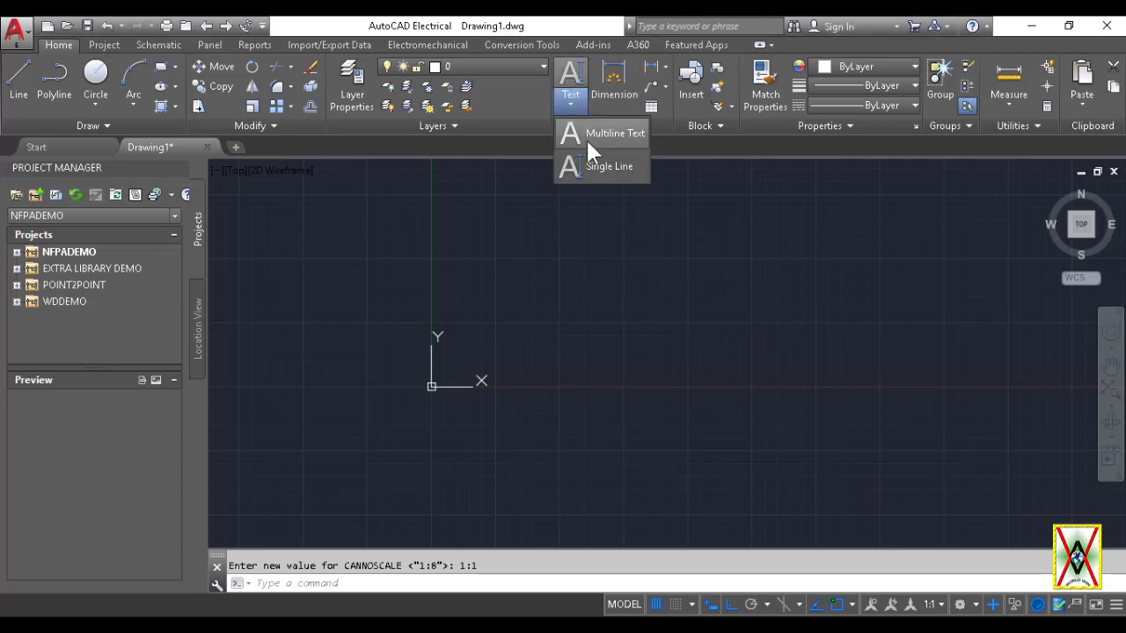
pyautogui.click(601, 168)
pyautogui.click(501, 285)
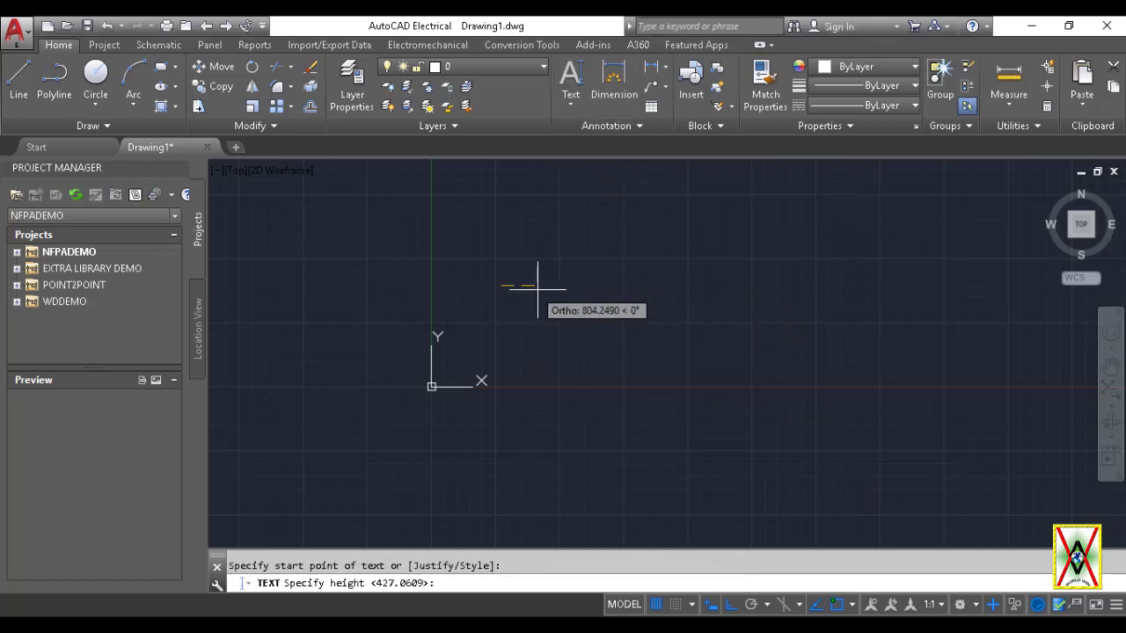
pyautogui.press('Return')
pyautogui.press('Return')
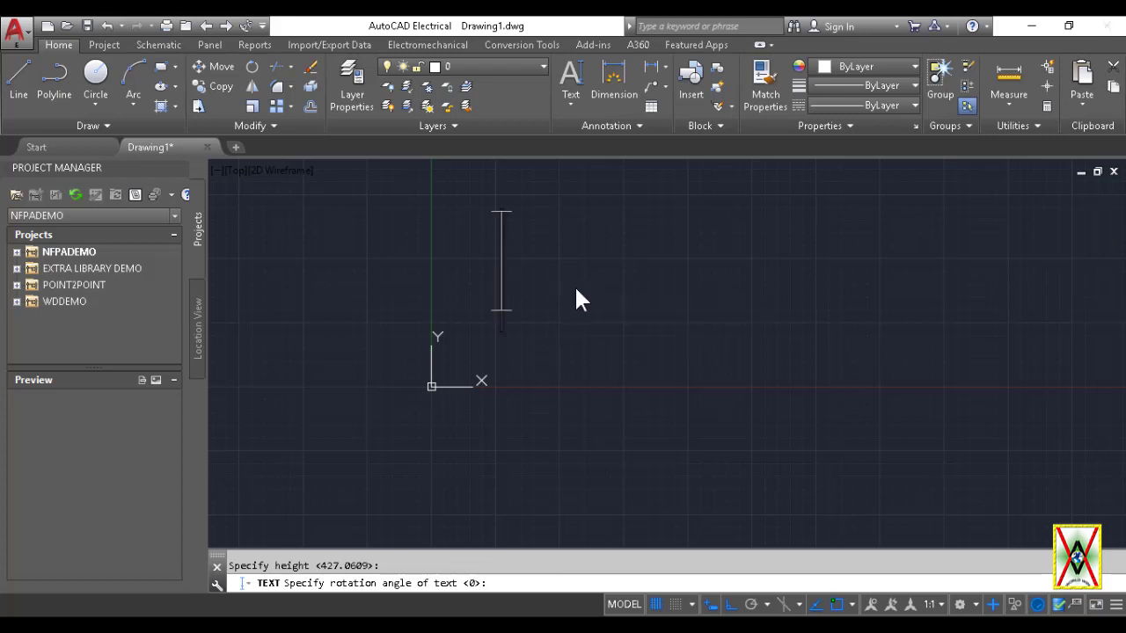
pyautogui.write('S')
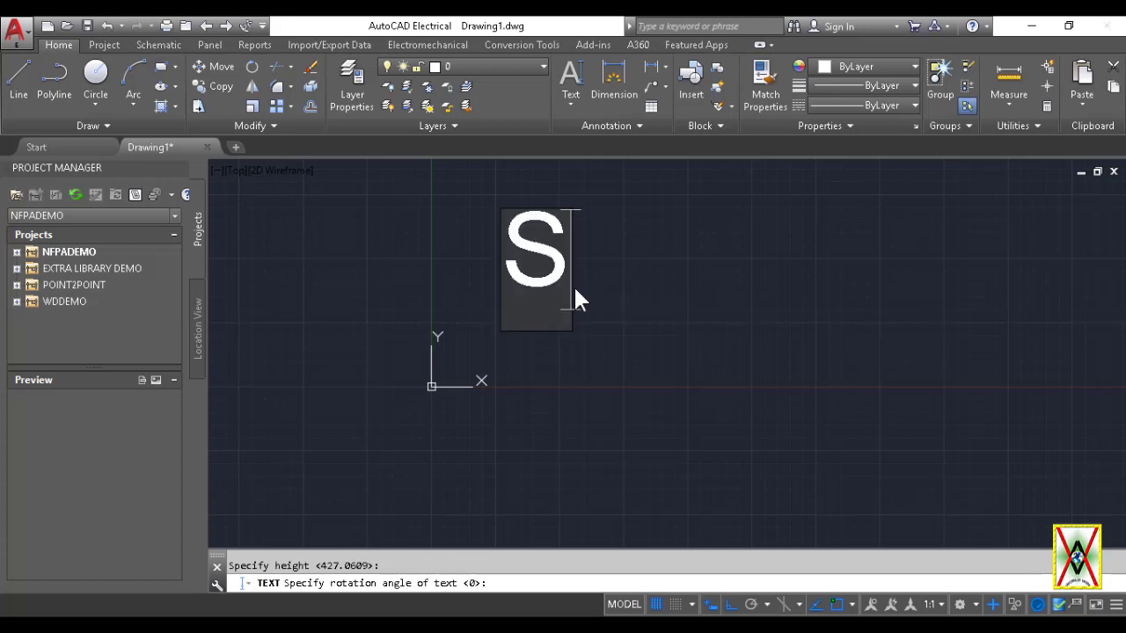
pyautogui.press('Return')
pyautogui.press('Return')
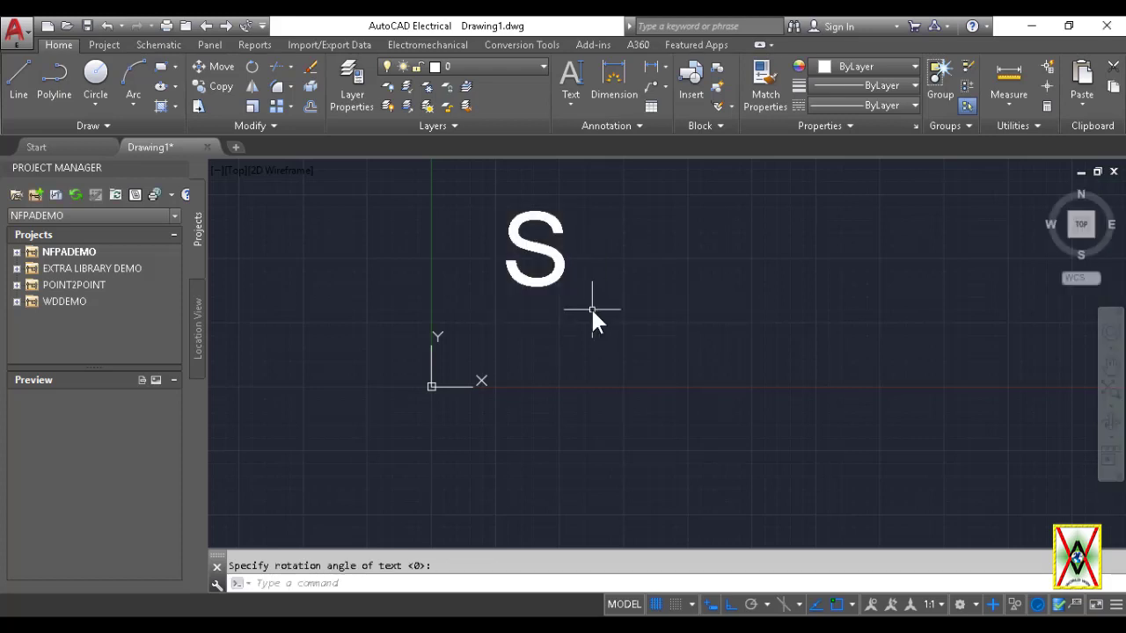
pyautogui.click(572, 264)
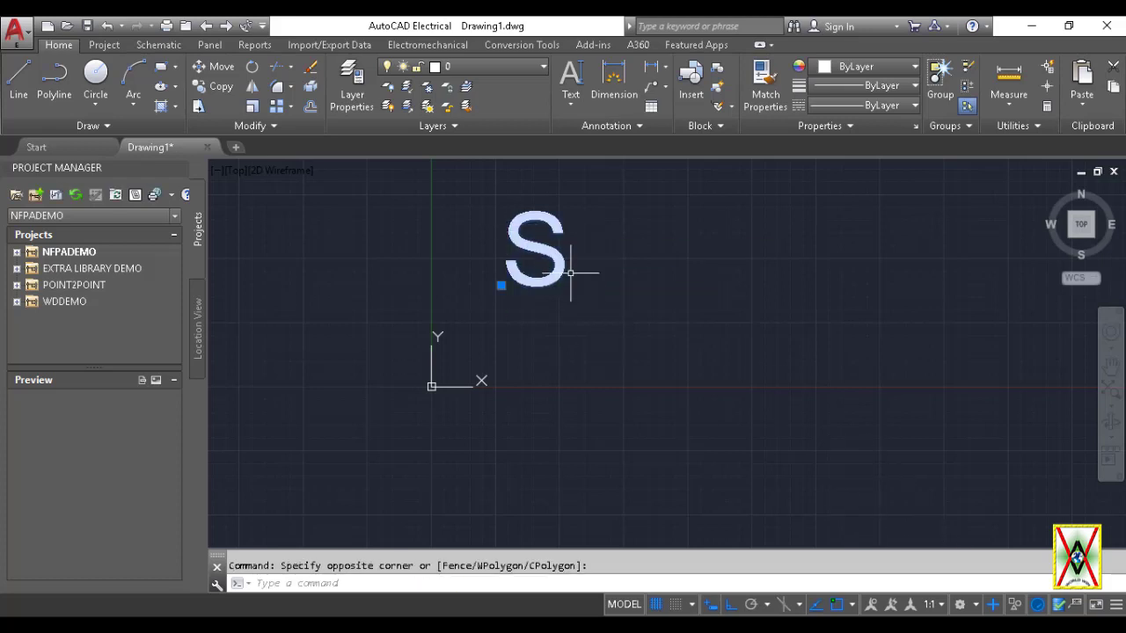
# Step: Set the S text's Annotative property to Yes in Properties
pyautogui.rightClick(563, 286)
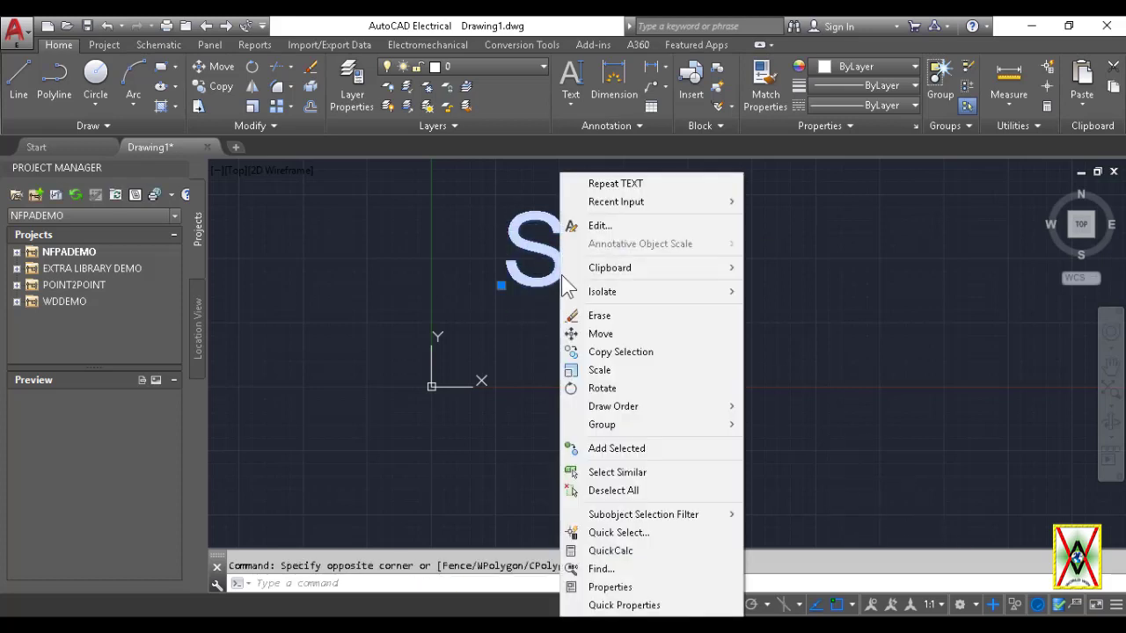
pyautogui.click(606, 587)
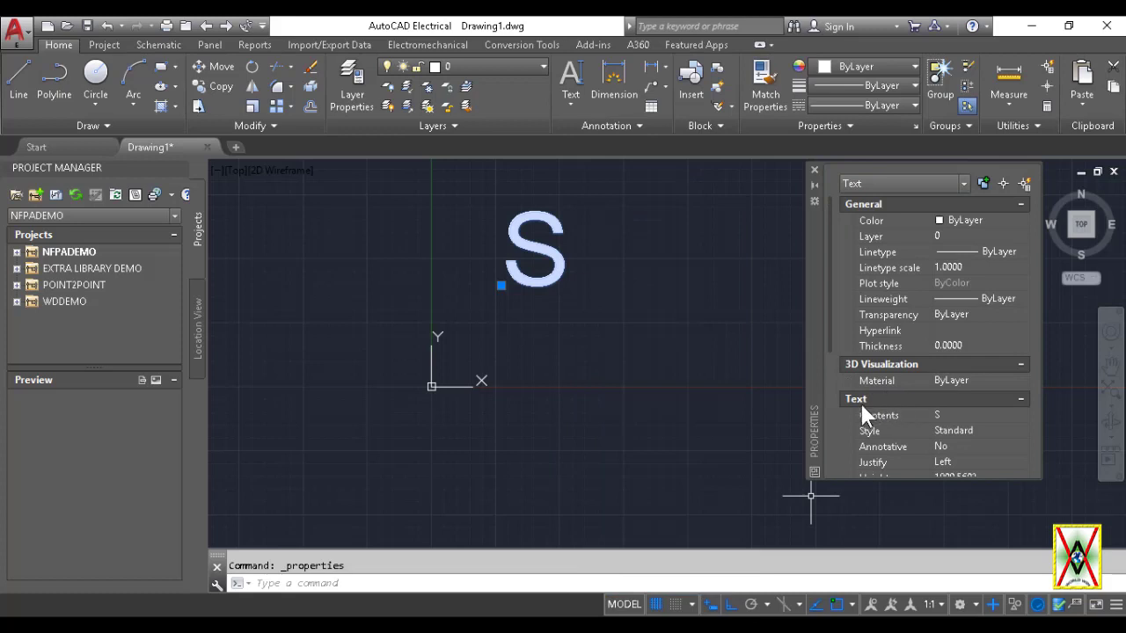
pyautogui.click(942, 446)
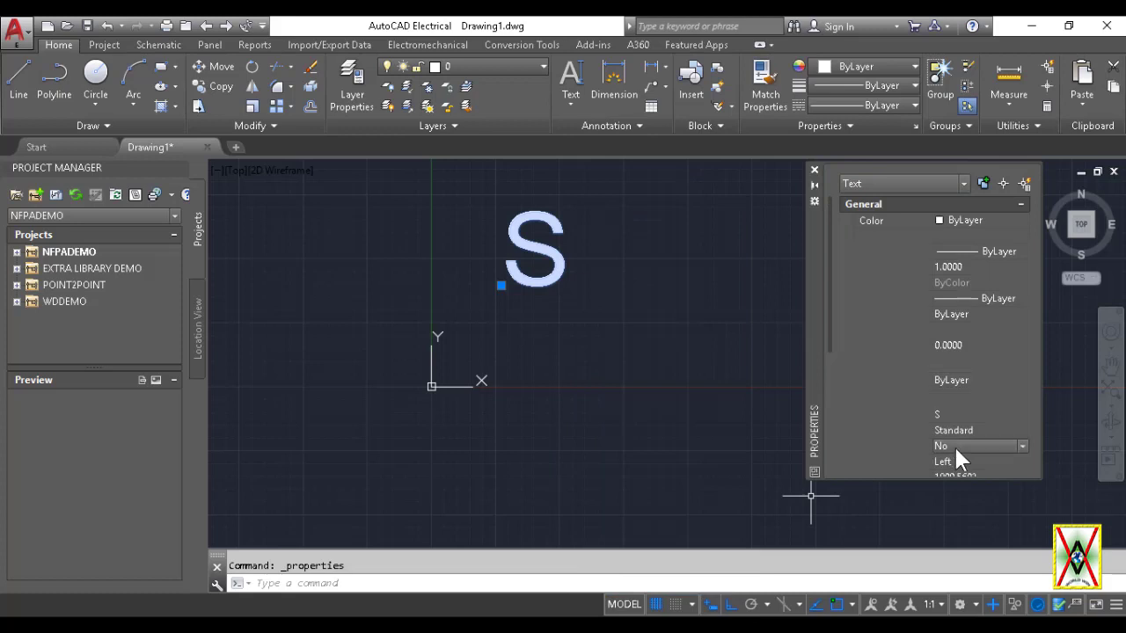
pyautogui.click(1022, 446)
pyautogui.click(1000, 473)
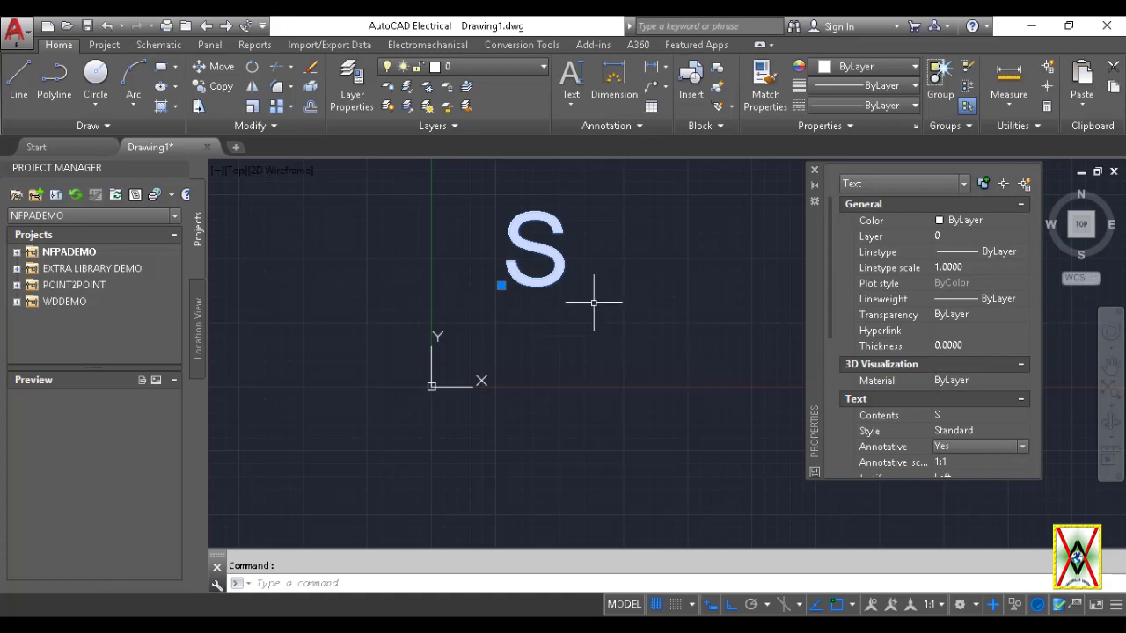
# Step: Turn on Annotation Visibility and AutoScale, then set the annotation scale to 1:5
pyautogui.click(871, 605)
pyautogui.click(890, 605)
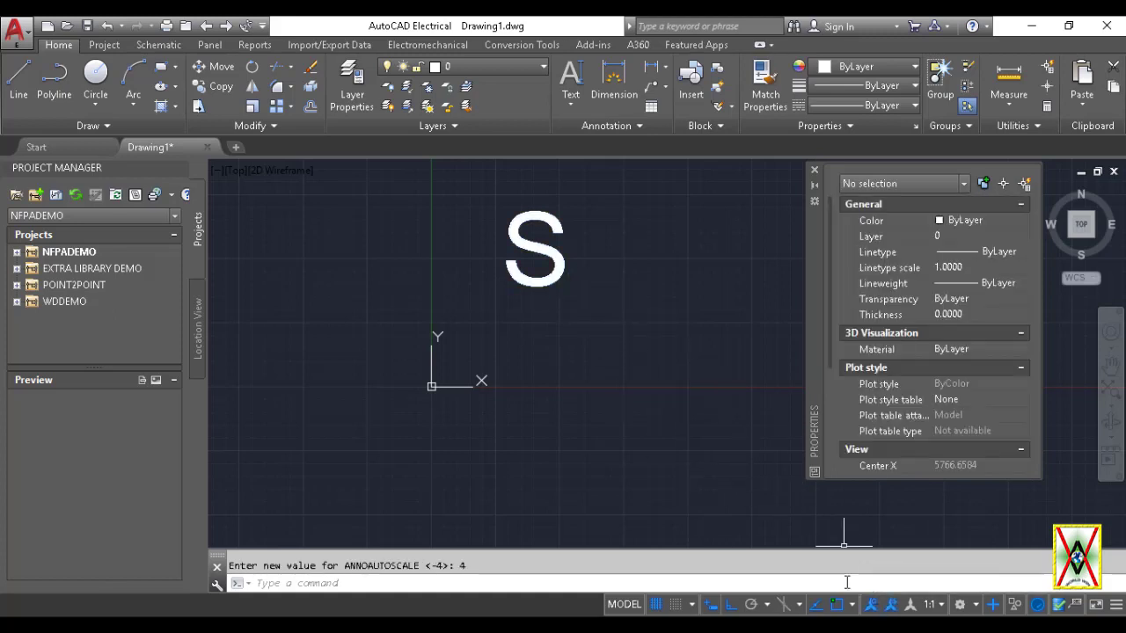
pyautogui.click(586, 301)
pyautogui.click(564, 290)
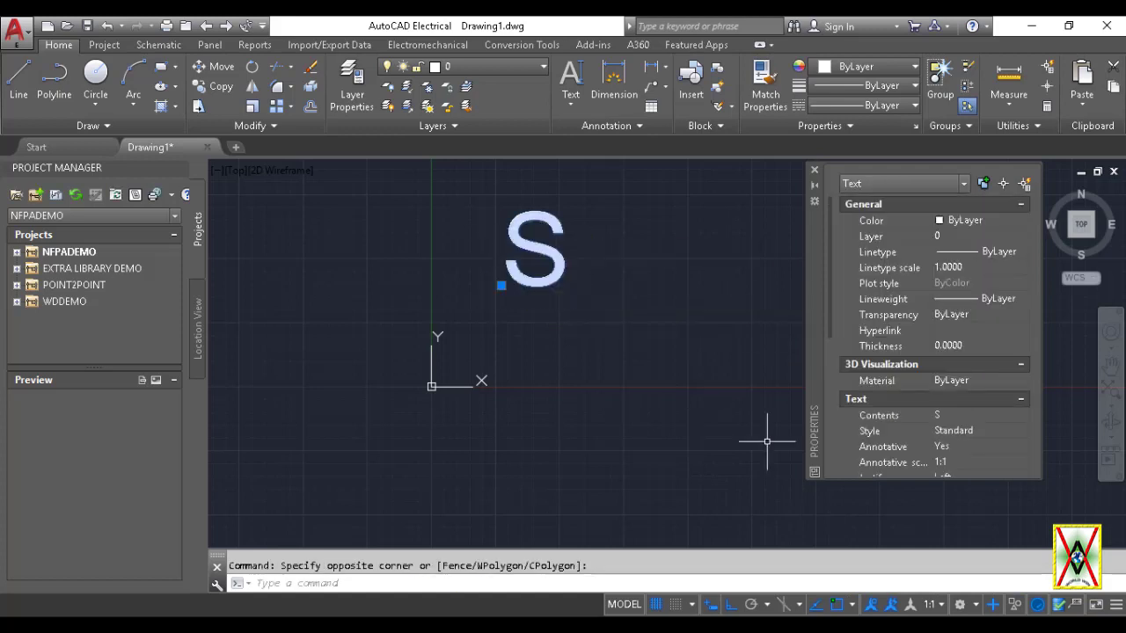
pyautogui.click(941, 605)
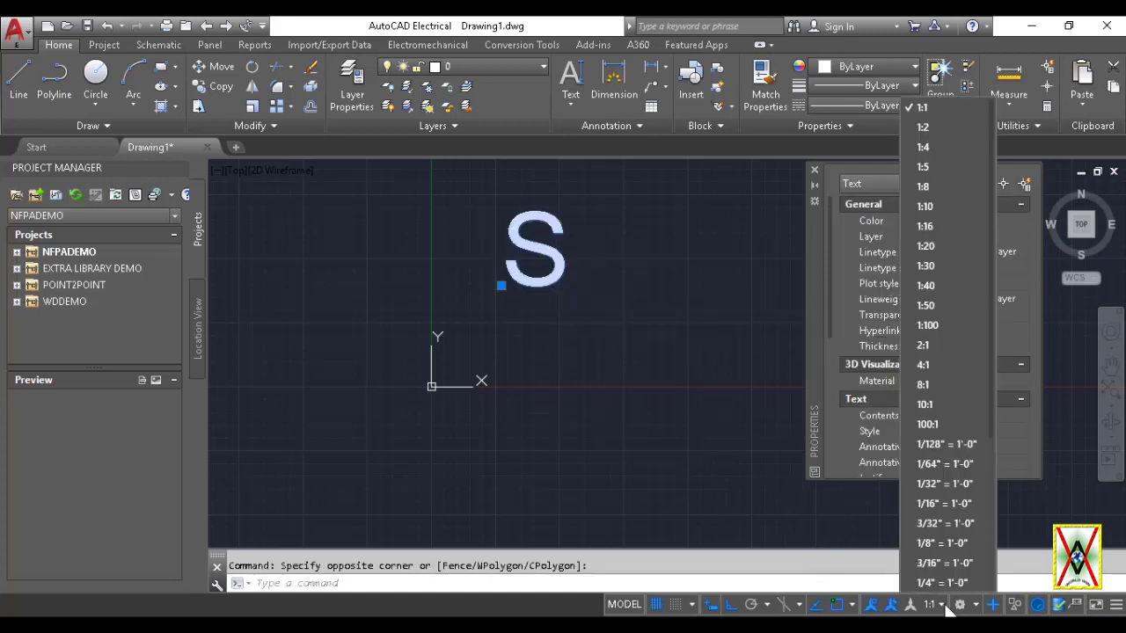
pyautogui.click(938, 167)
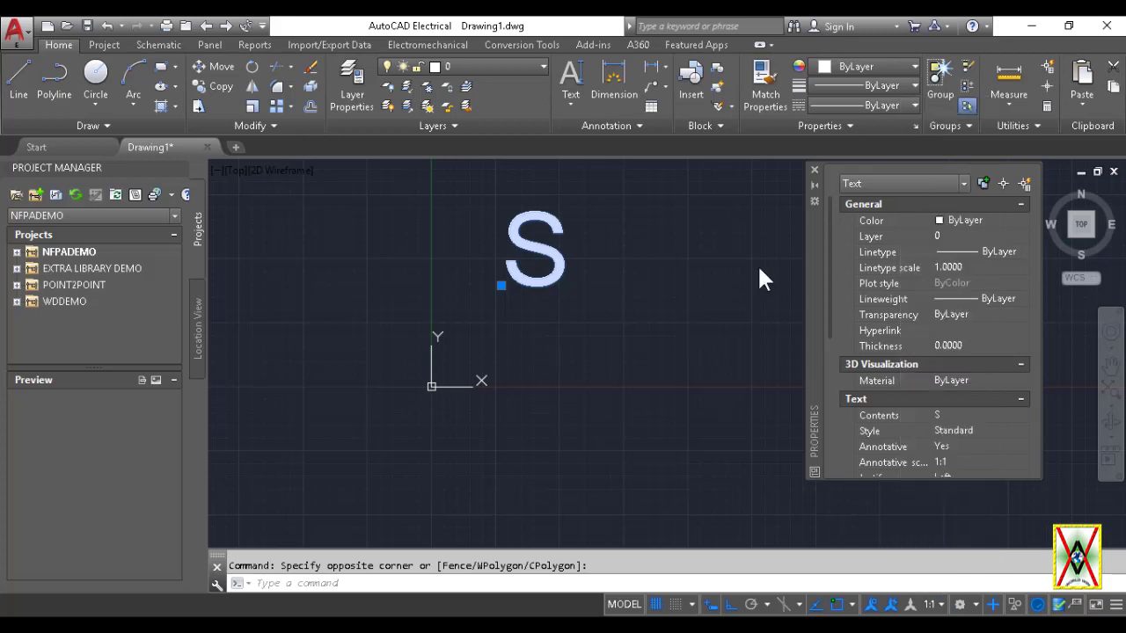
# Step: Select the enlarged S text and turn off automatic annotation scale updating
pyautogui.scroll(-3, 603, 310)
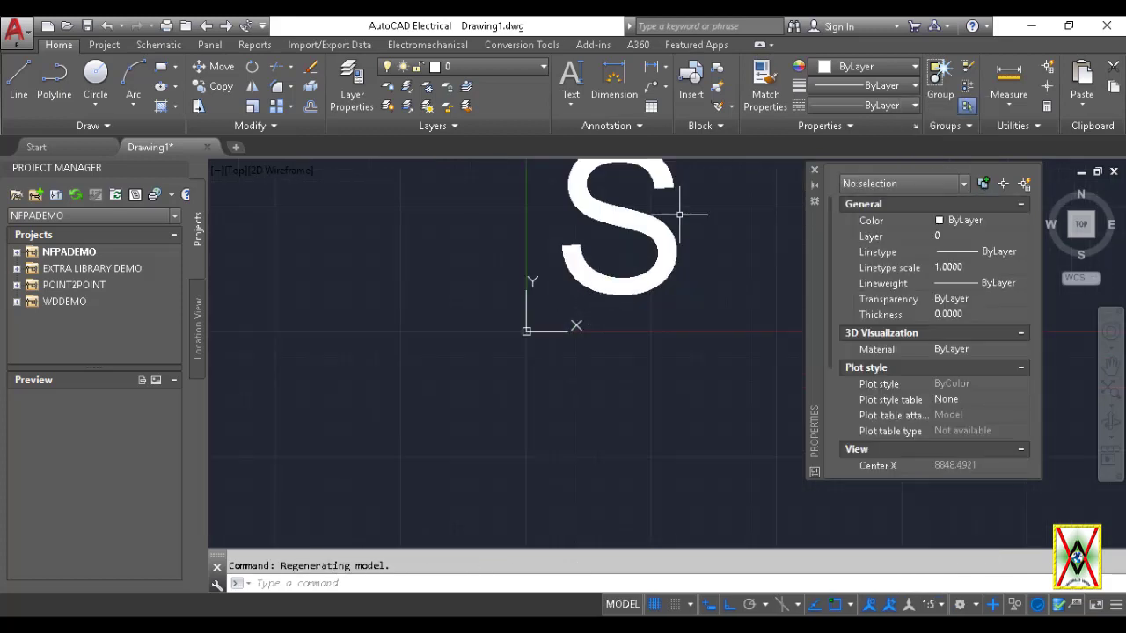
pyautogui.moveTo(678, 214); pyautogui.dragTo(595, 302, button='middle')
pyautogui.click(653, 392)
pyautogui.click(546, 299)
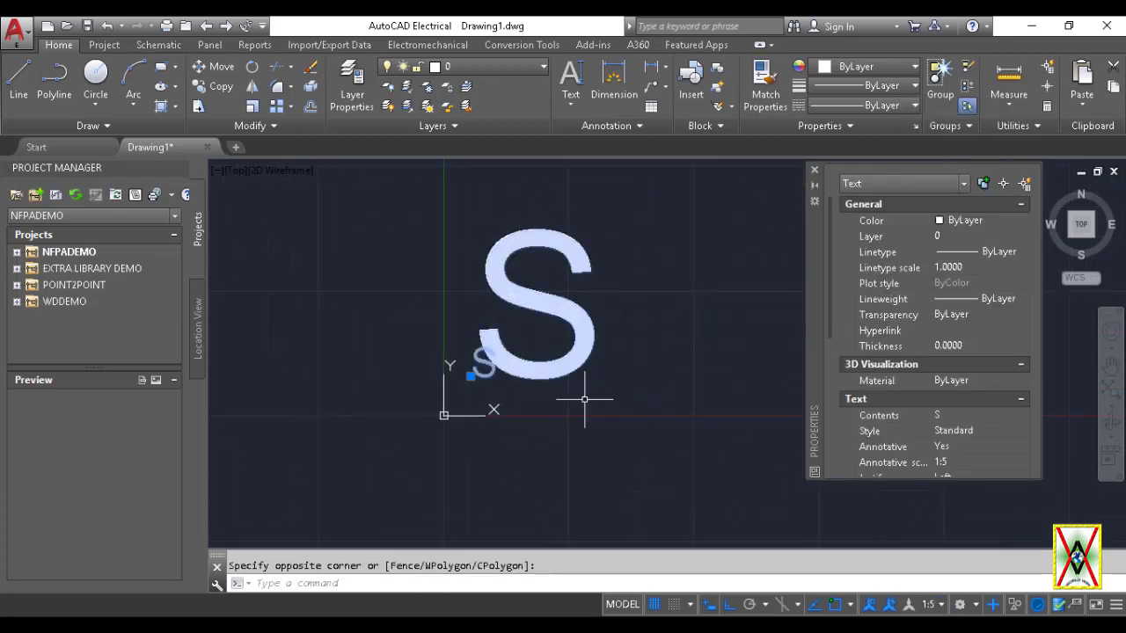
pyautogui.click(888, 605)
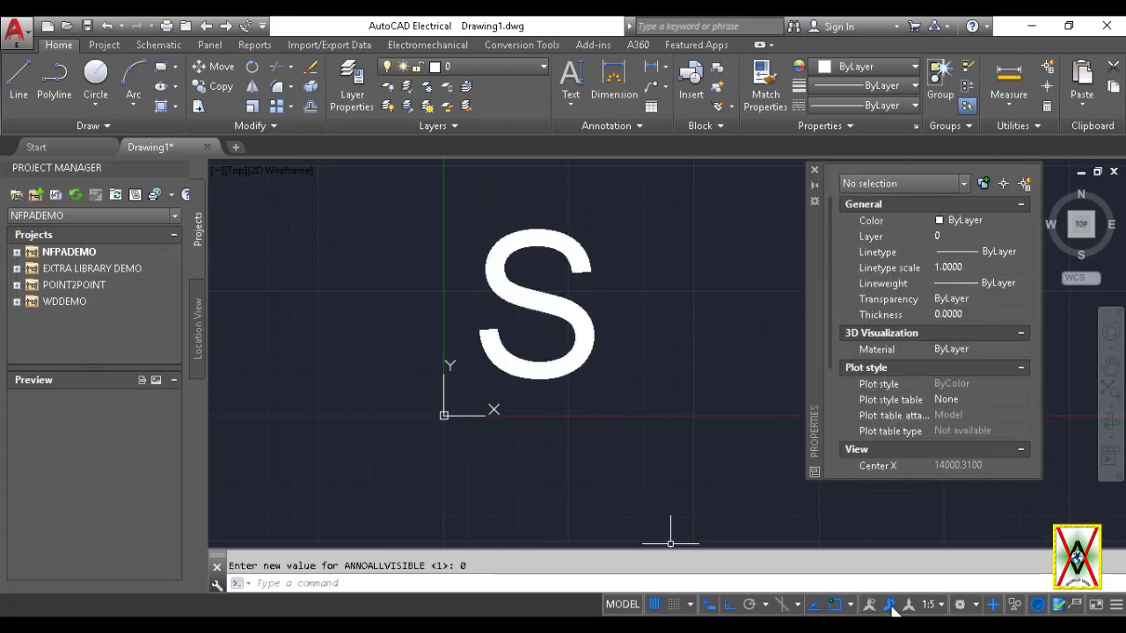
# Step: Show annotative objects at all scales and reselect the S to view its scale copies
pyautogui.click(603, 314)
pyautogui.click(479, 379)
pyautogui.click(870, 607)
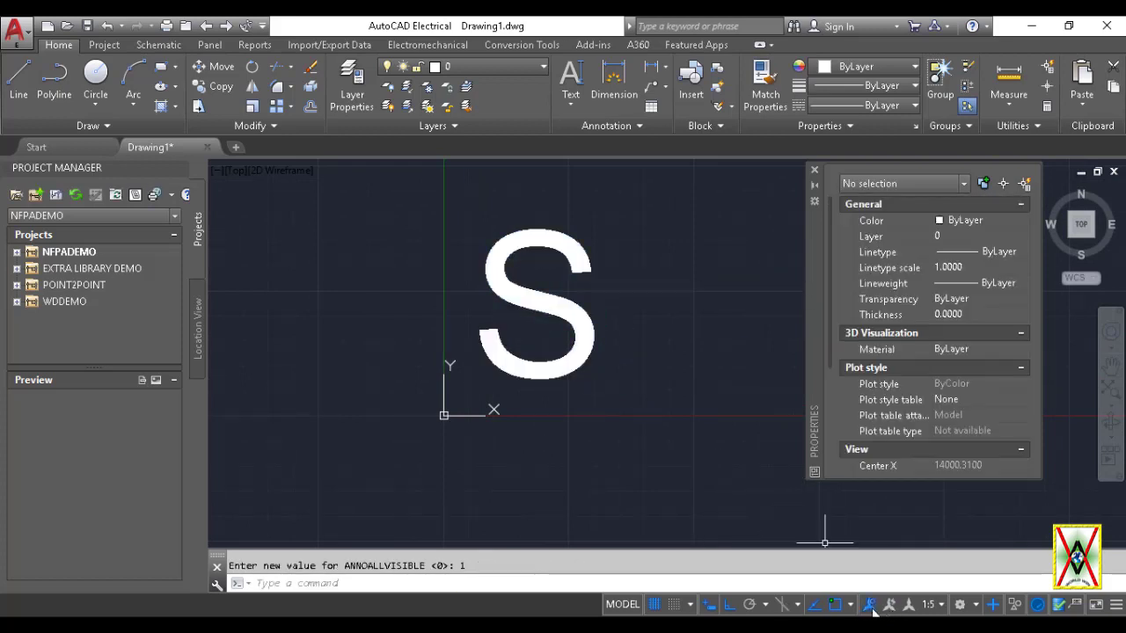
pyautogui.click(607, 361)
pyautogui.click(568, 332)
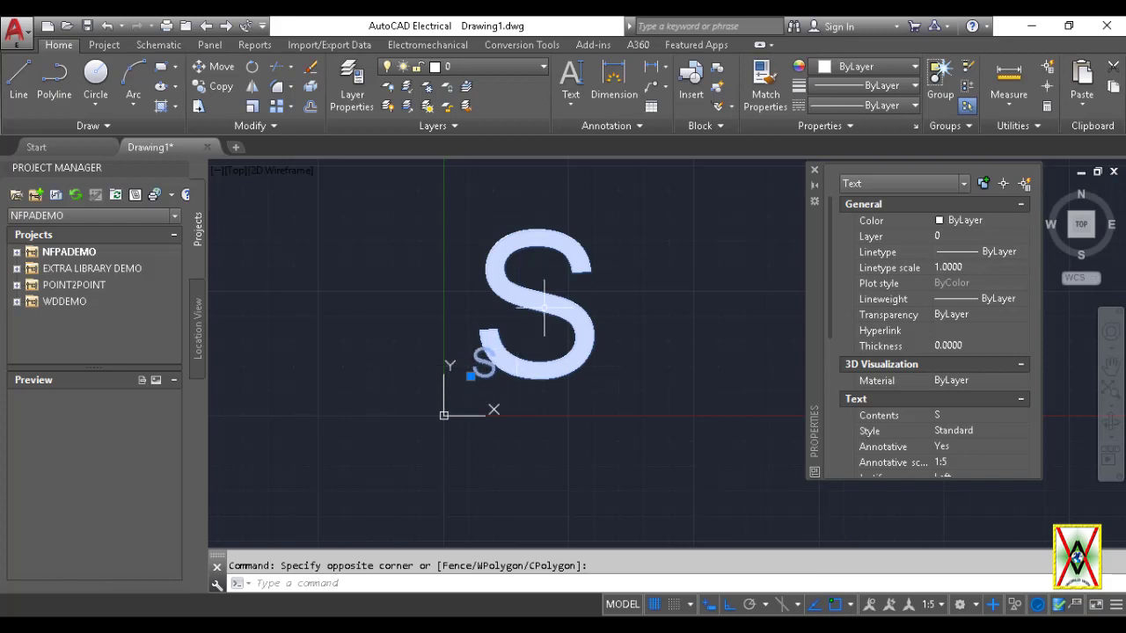
pyautogui.click(870, 604)
pyautogui.click(634, 402)
pyautogui.click(550, 328)
# Step: Switch between current-scale and all-scale annotation visibility, comparing the S text's copies
pyautogui.click(870, 605)
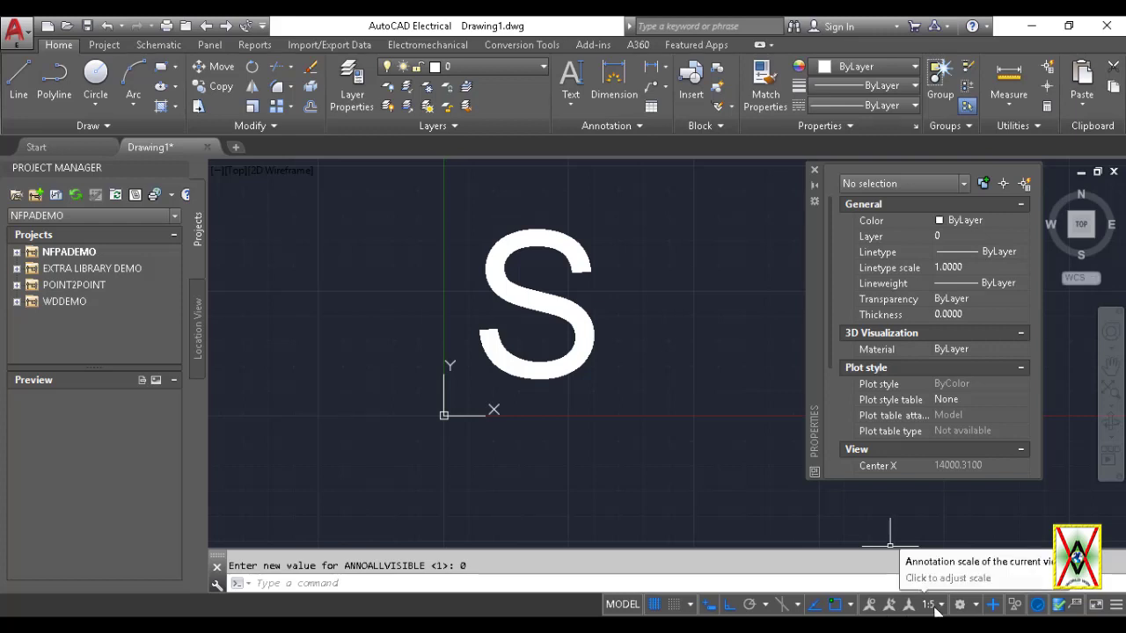
pyautogui.click(615, 372)
pyautogui.click(577, 382)
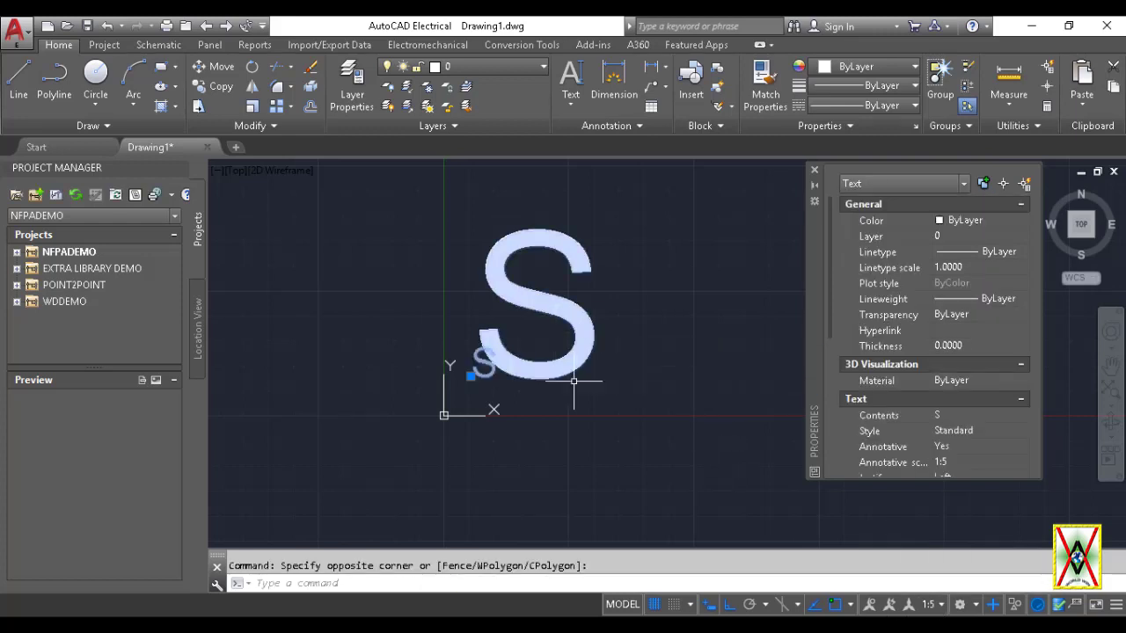
pyautogui.click(871, 605)
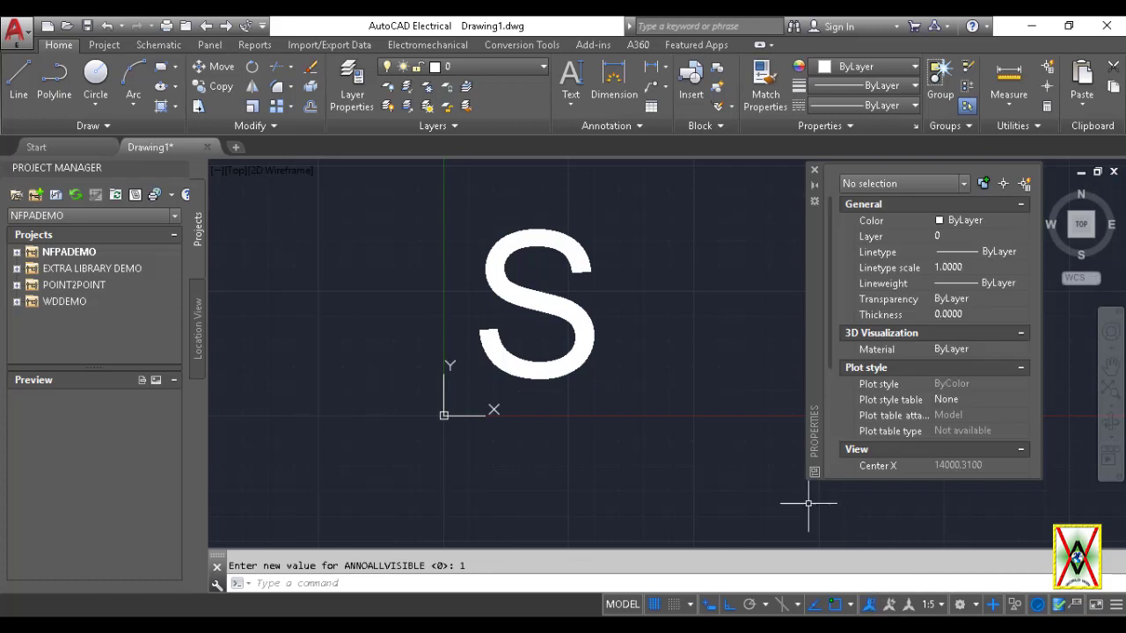
pyautogui.click(641, 372)
pyautogui.click(581, 378)
pyautogui.click(869, 606)
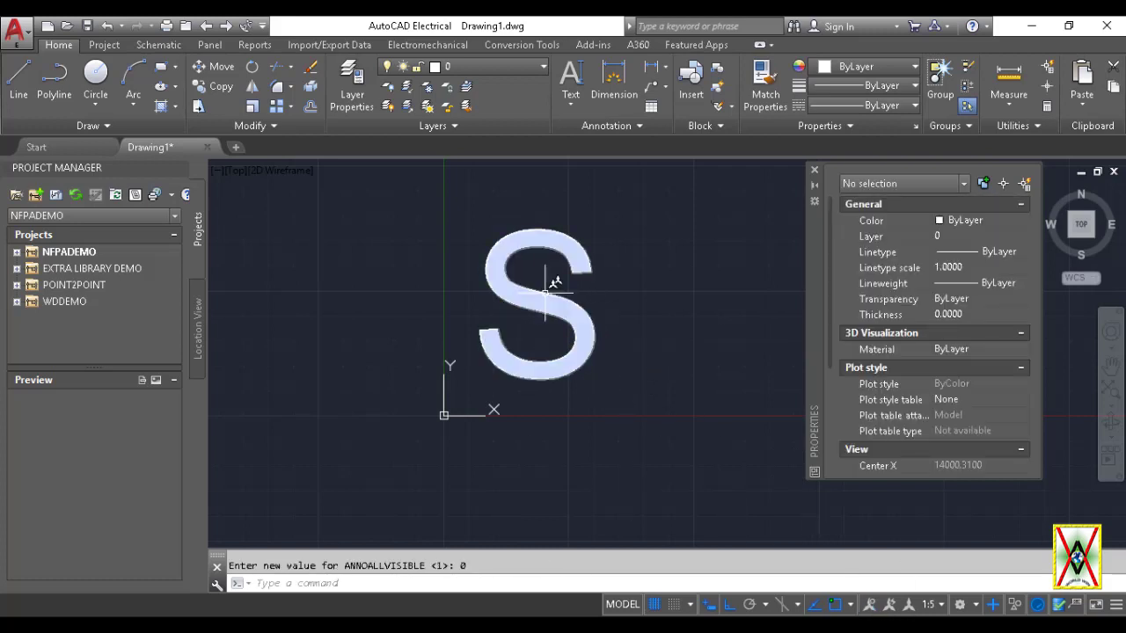
# Step: Erase the S text with E and close the Properties palette
pyautogui.click(667, 357)
pyautogui.click(581, 321)
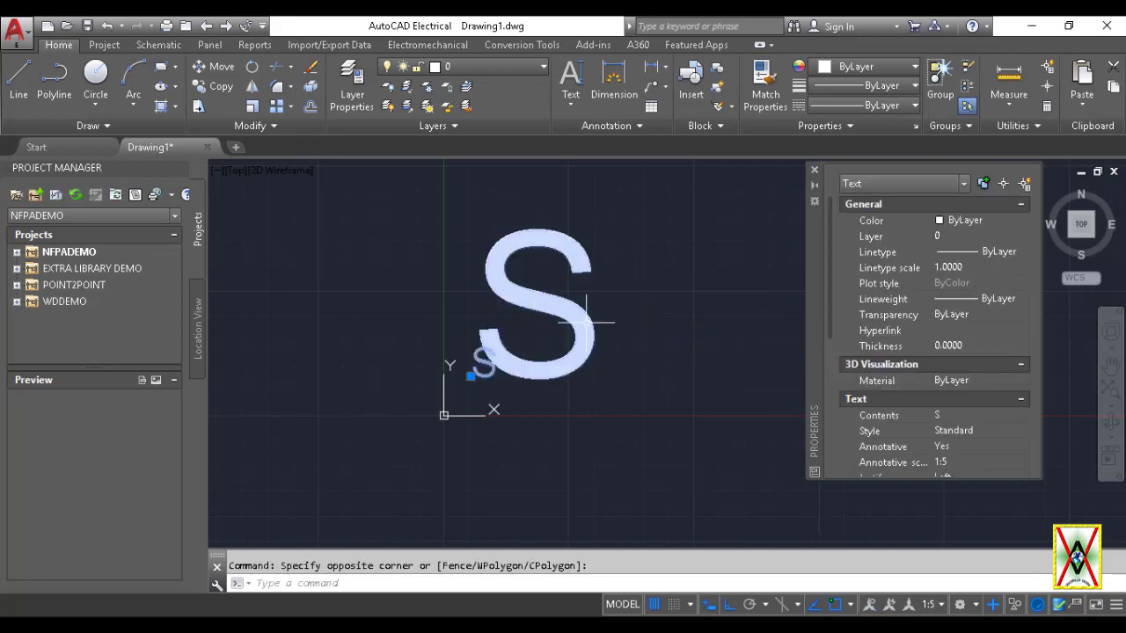
pyautogui.write('E')
pyautogui.press('Return')
pyautogui.click(814, 171)
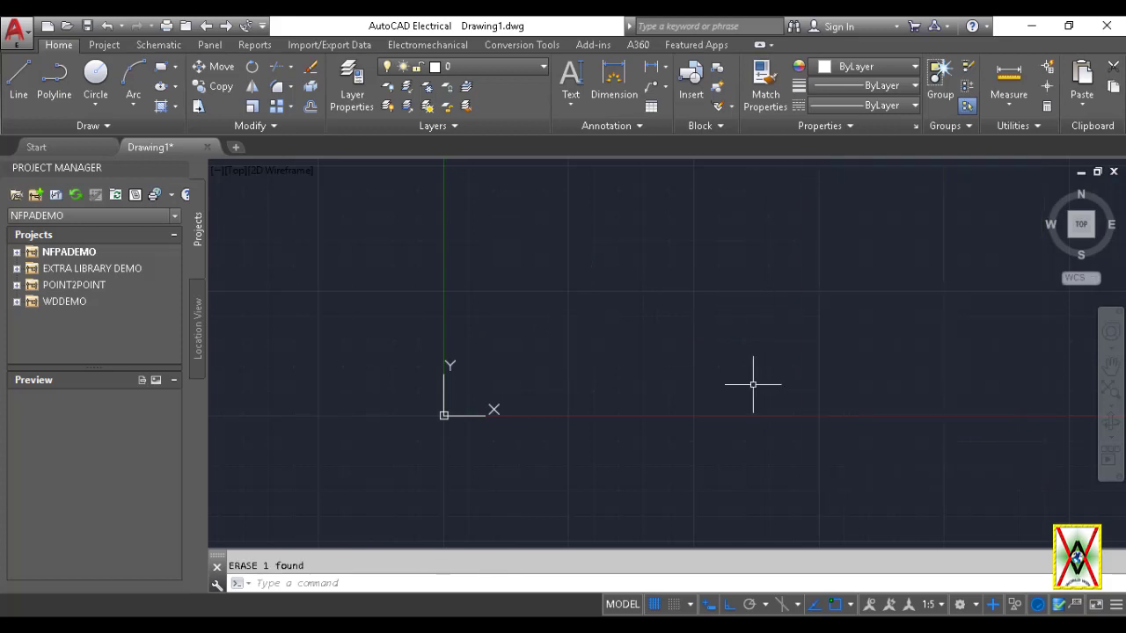
# Step: Dismiss the workspace list and switch the Annotation Monitor off
pyautogui.click(976, 606)
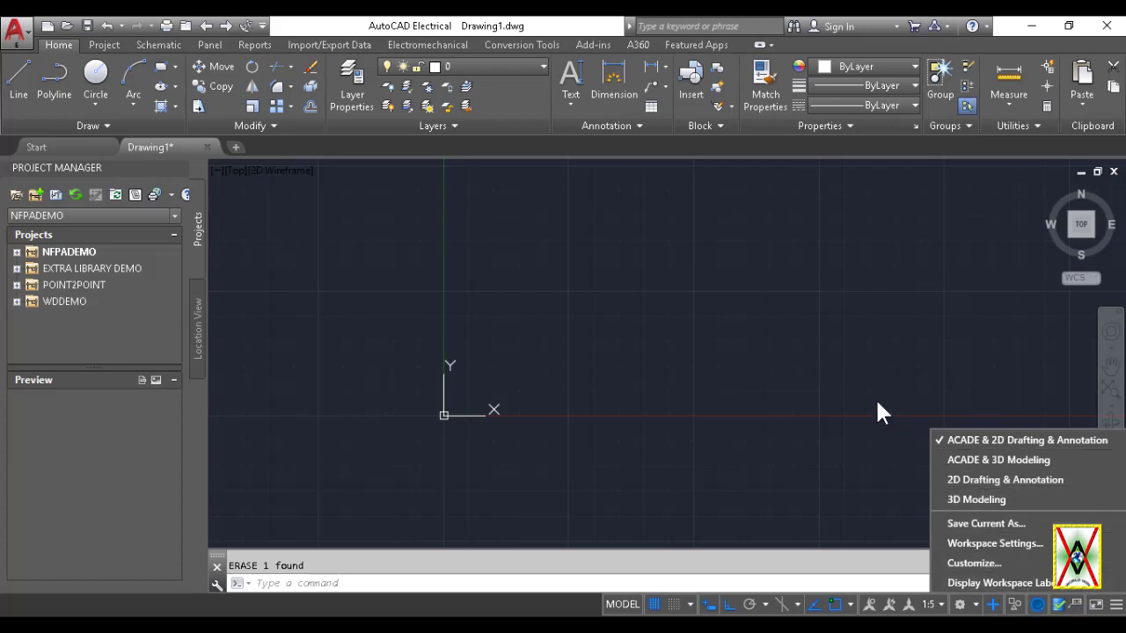
pyautogui.click(829, 410)
pyautogui.click(907, 447)
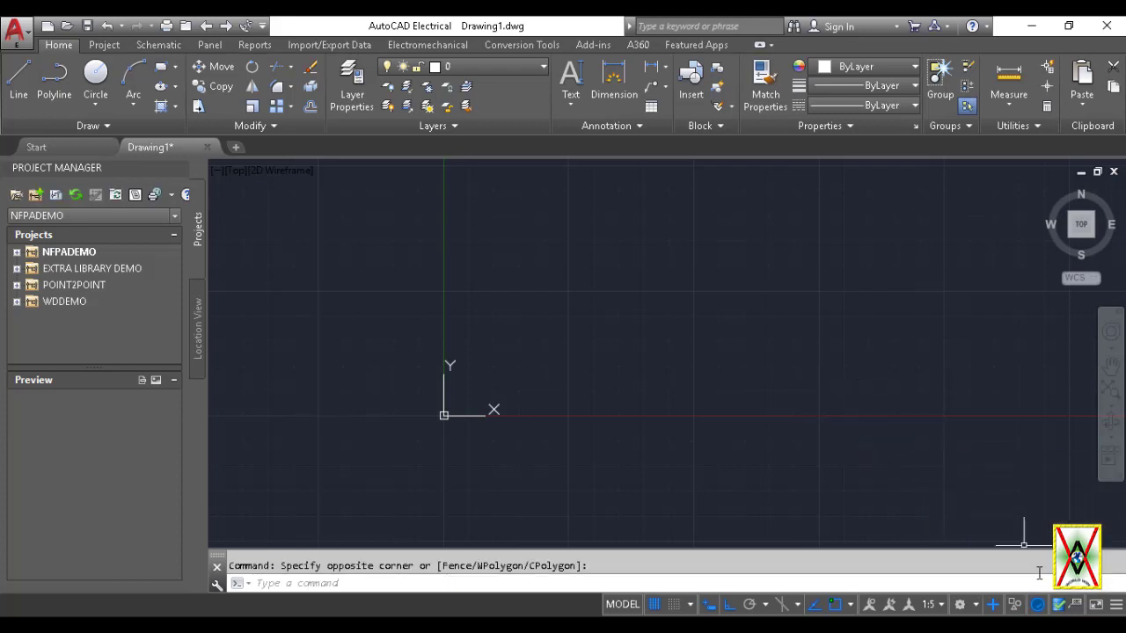
pyautogui.click(1008, 606)
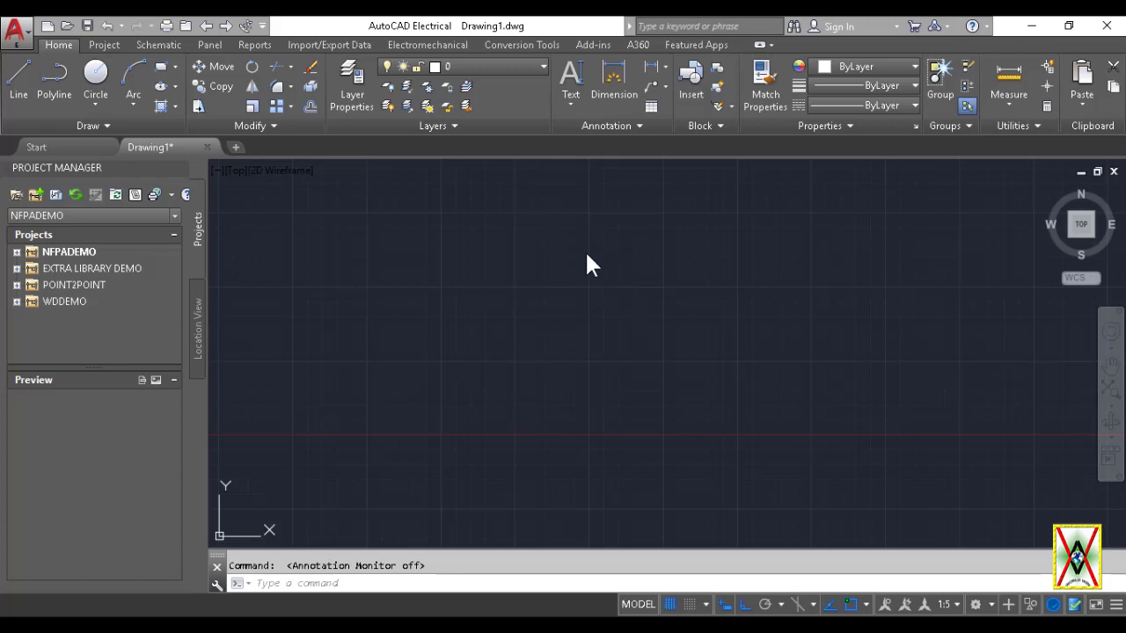
# Step: Draw a rectangle in the empty drawing
pyautogui.click(587, 95)
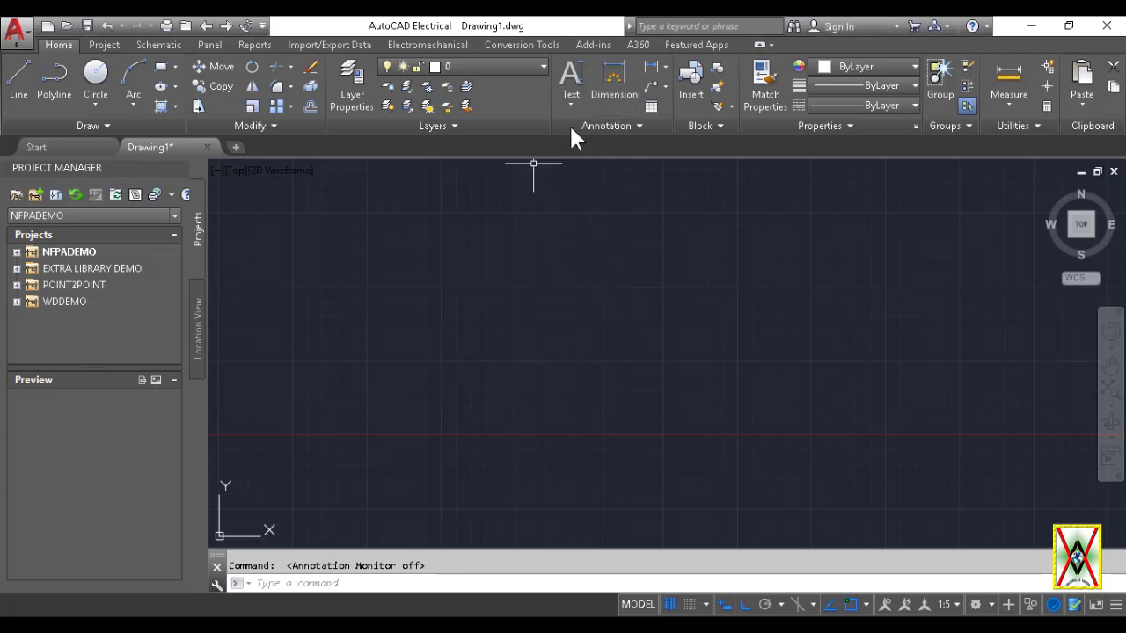
pyautogui.click(161, 67)
pyautogui.click(437, 240)
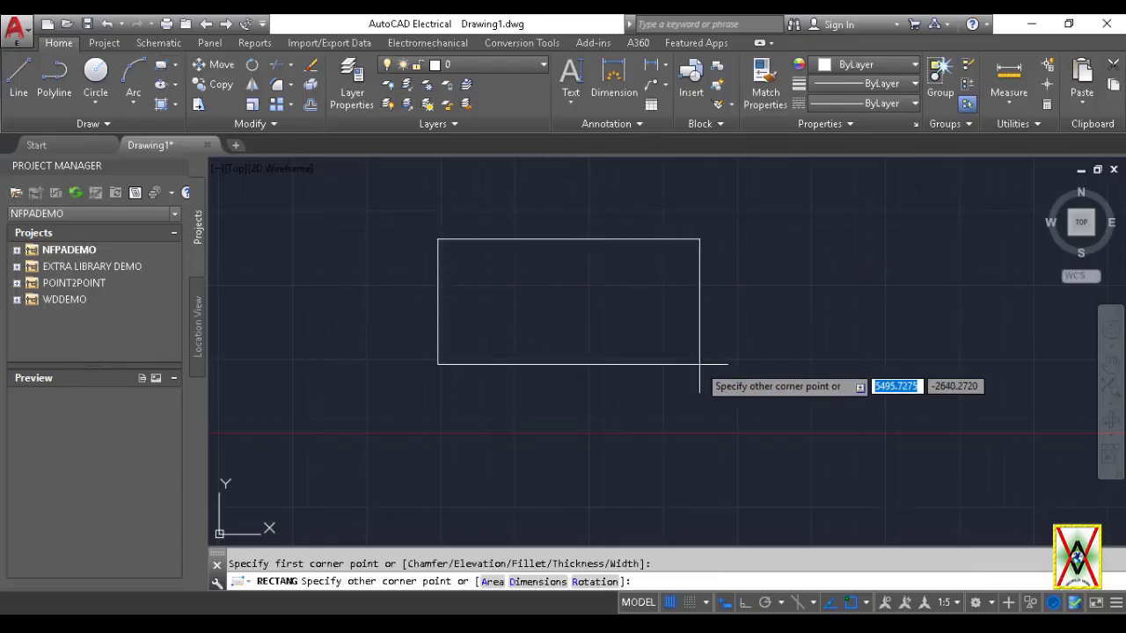
pyautogui.click(706, 356)
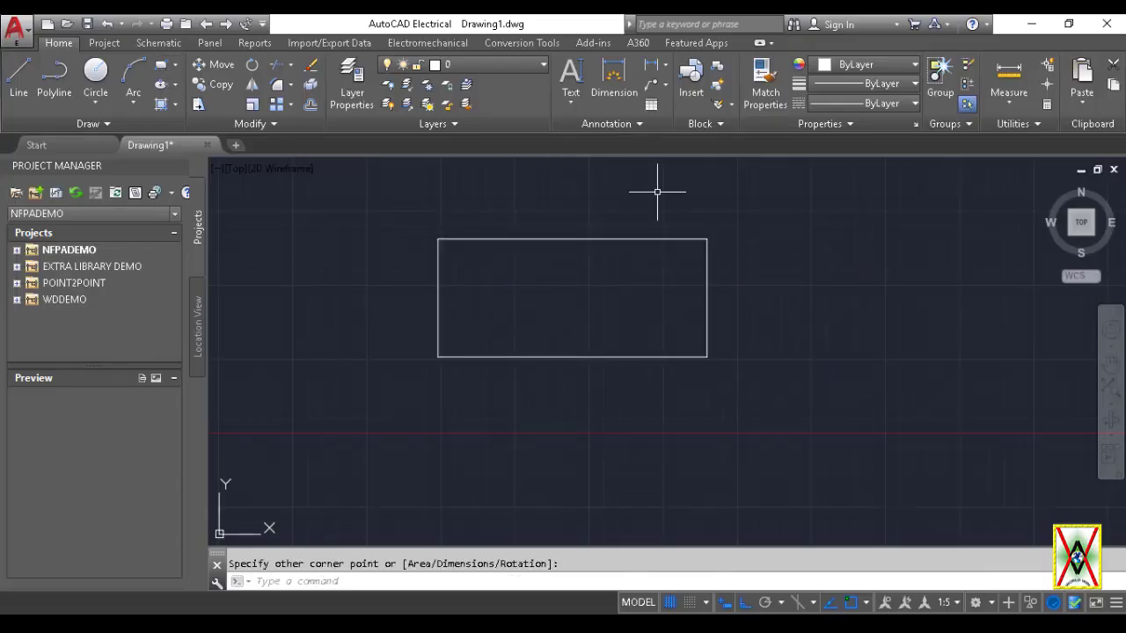
# Step: Add a linear dimension along the rectangle's bottom edge, reading 5669.6430
pyautogui.click(614, 88)
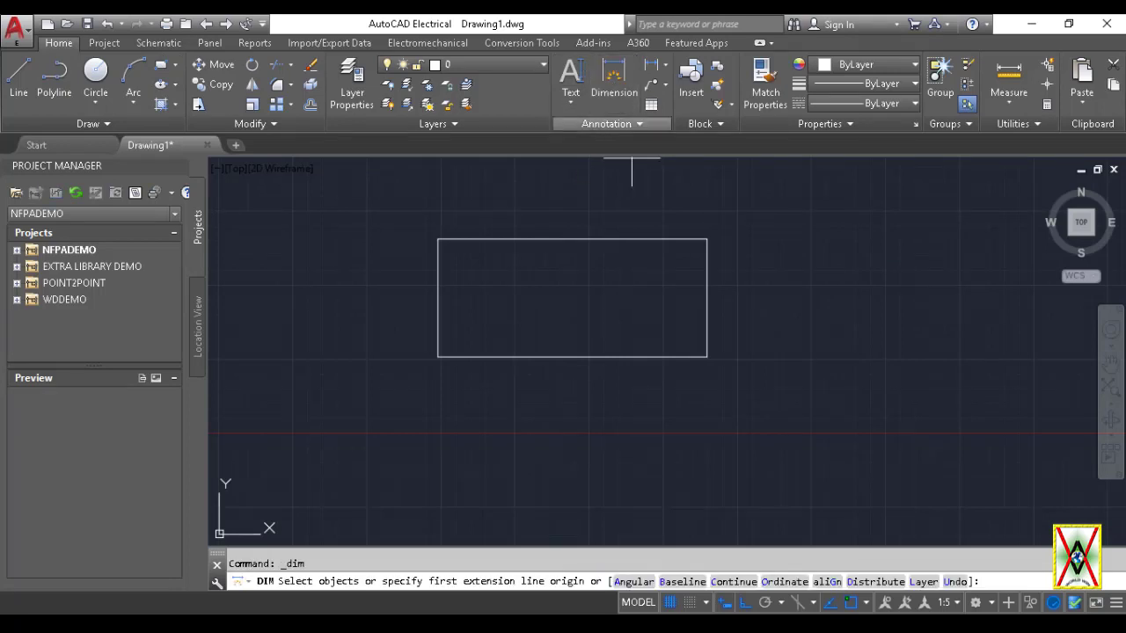
pyautogui.click(438, 356)
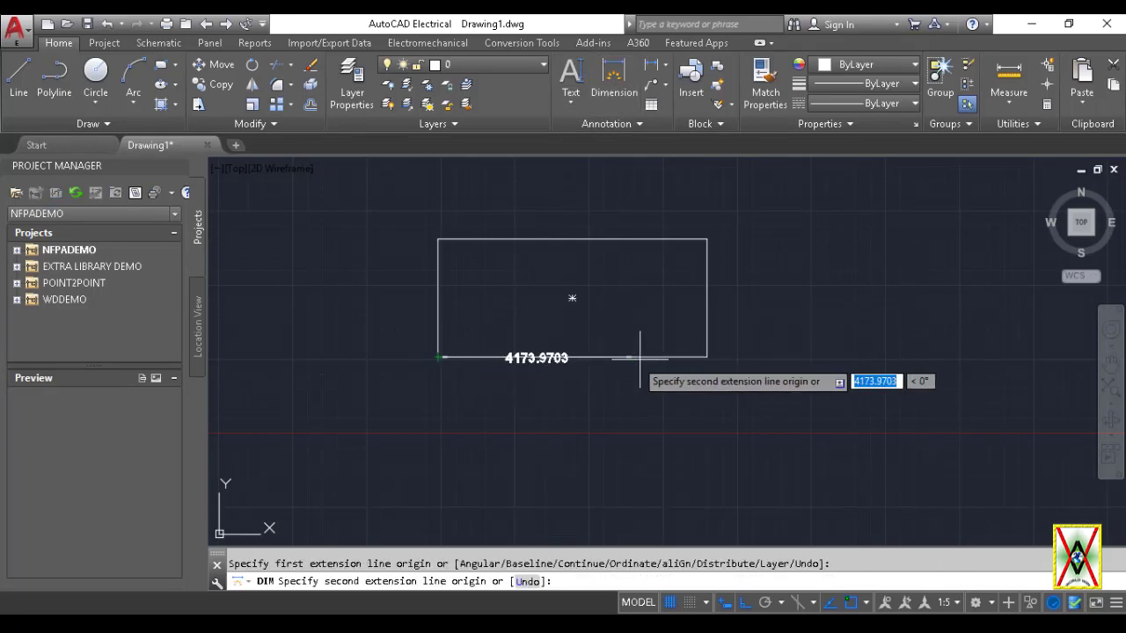
pyautogui.click(707, 356)
pyautogui.click(702, 411)
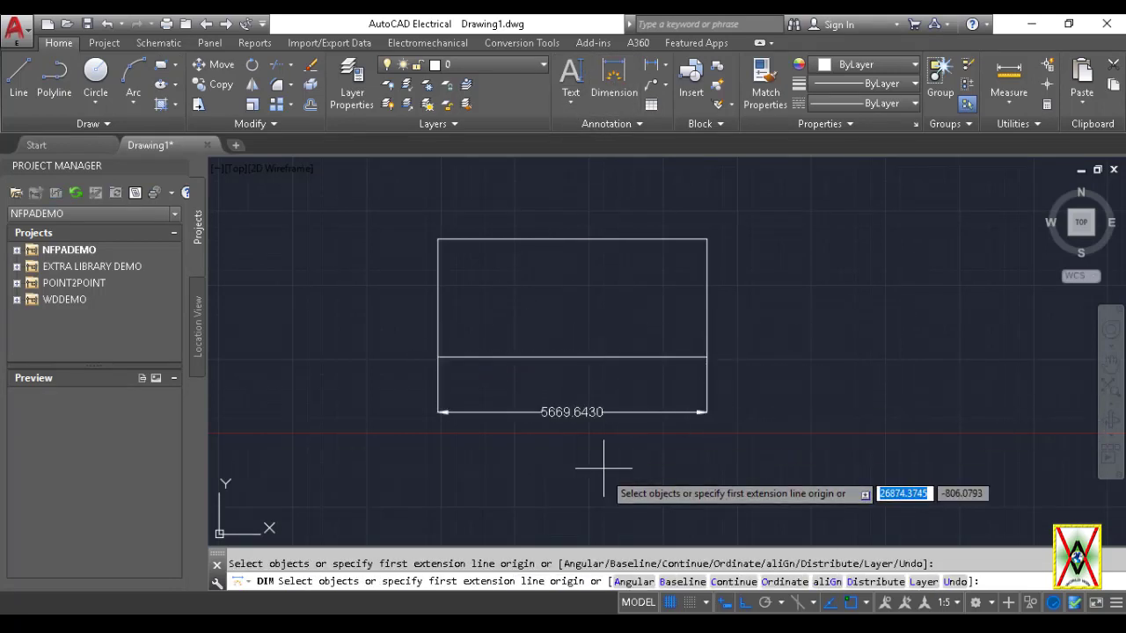
pyautogui.press('c')
pyautogui.press('Return')
# Step: Grip-stretch the rectangle's bottom-right corner outward, widening the dimension to 6713.1355
pyautogui.click(730, 416)
pyautogui.click(695, 387)
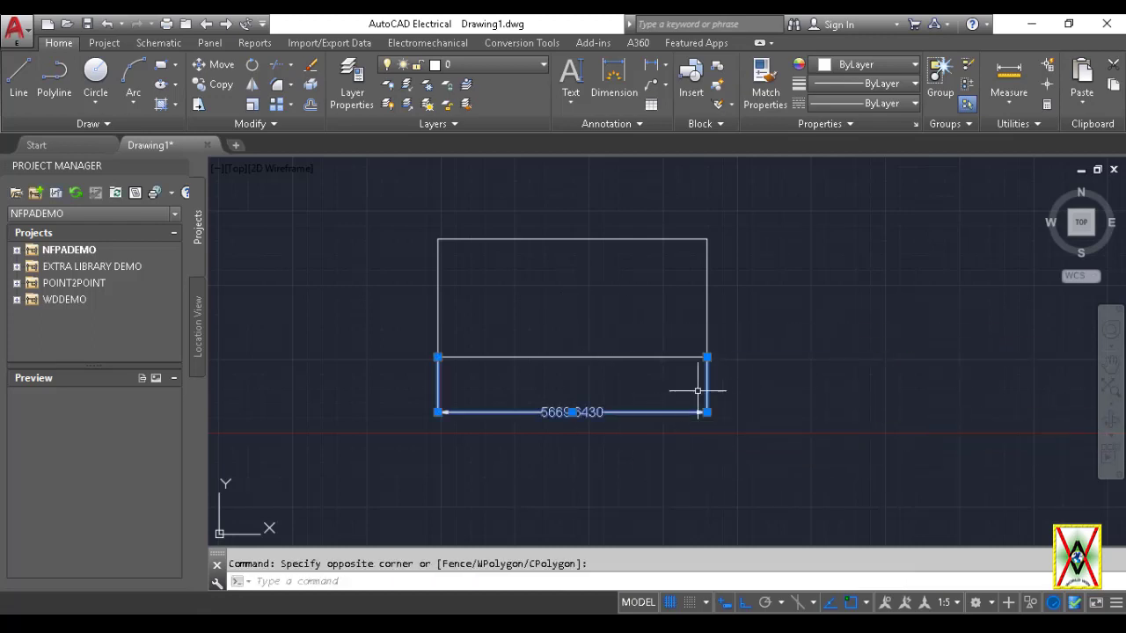
pyautogui.click(706, 356)
pyautogui.click(755, 357)
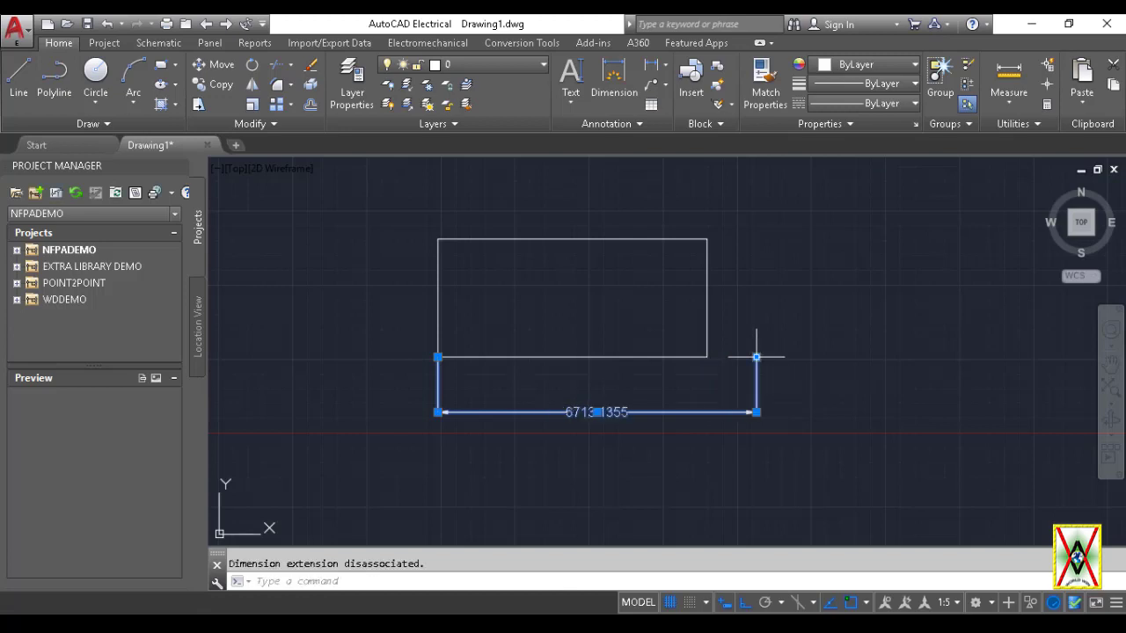
pyautogui.press('Escape')
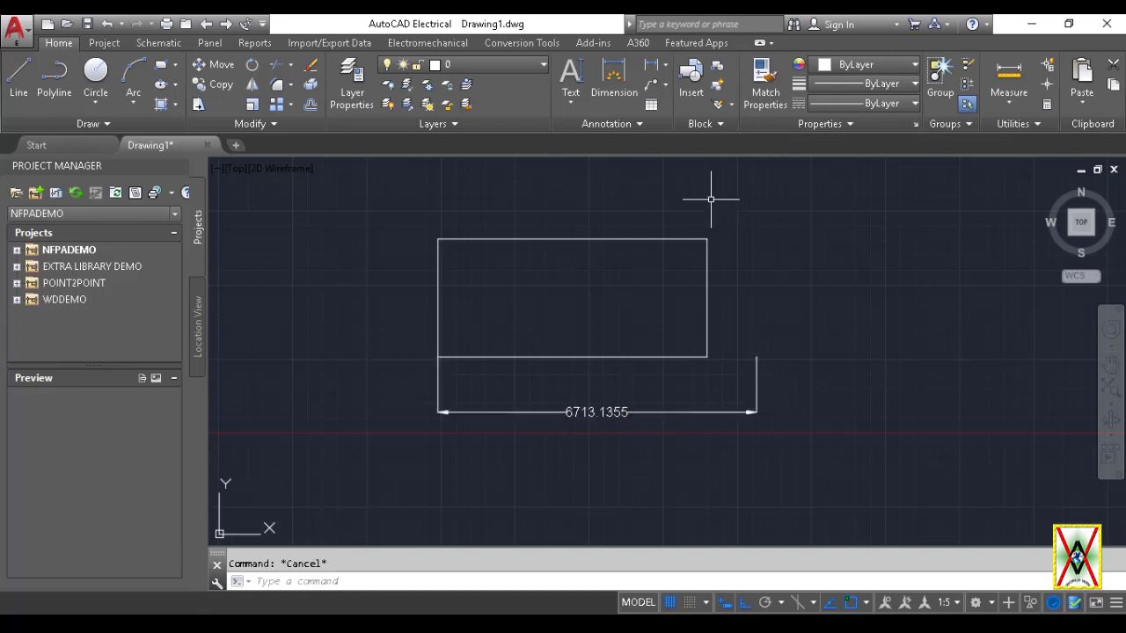
# Step: Undo the stretch so the dimension reads 5669.6430 again
pyautogui.moveTo(770, 426)
pyautogui.mouseDown()
pyautogui.moveTo(724, 352)
pyautogui.moveTo(733, 372)
pyautogui.mouseUp()
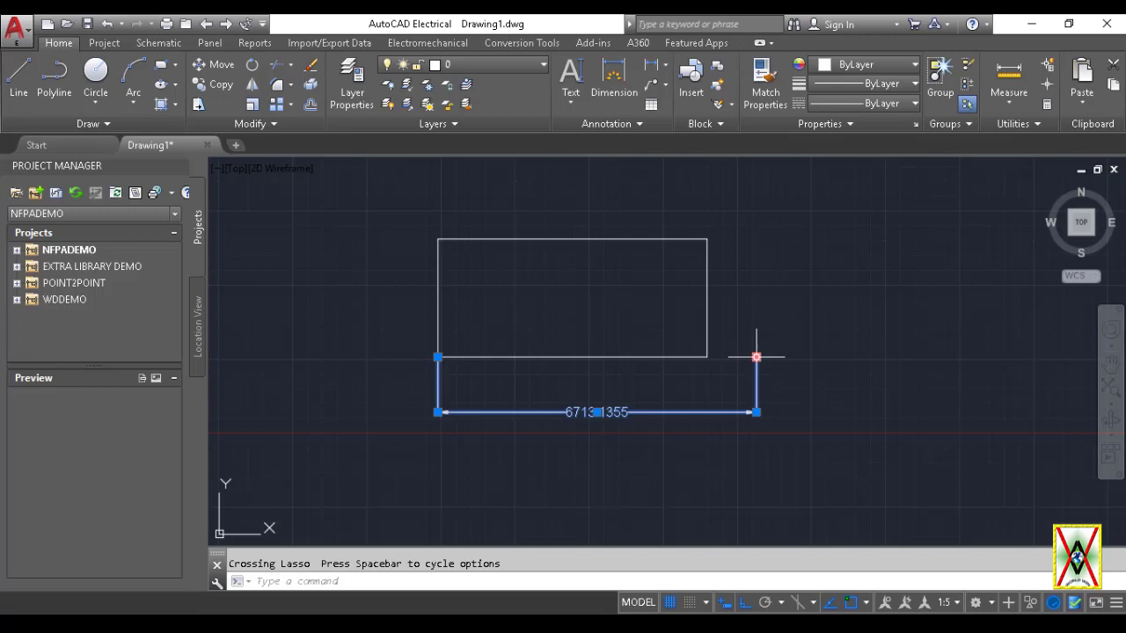
pyautogui.press('Escape')
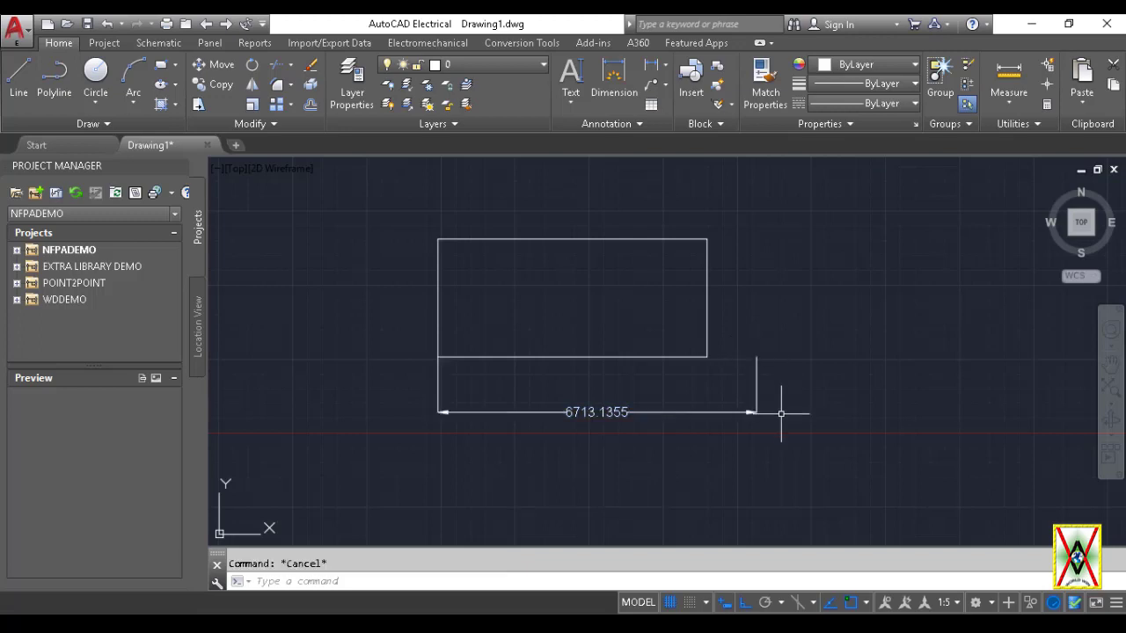
pyautogui.hotkey('ctrl', 'z')
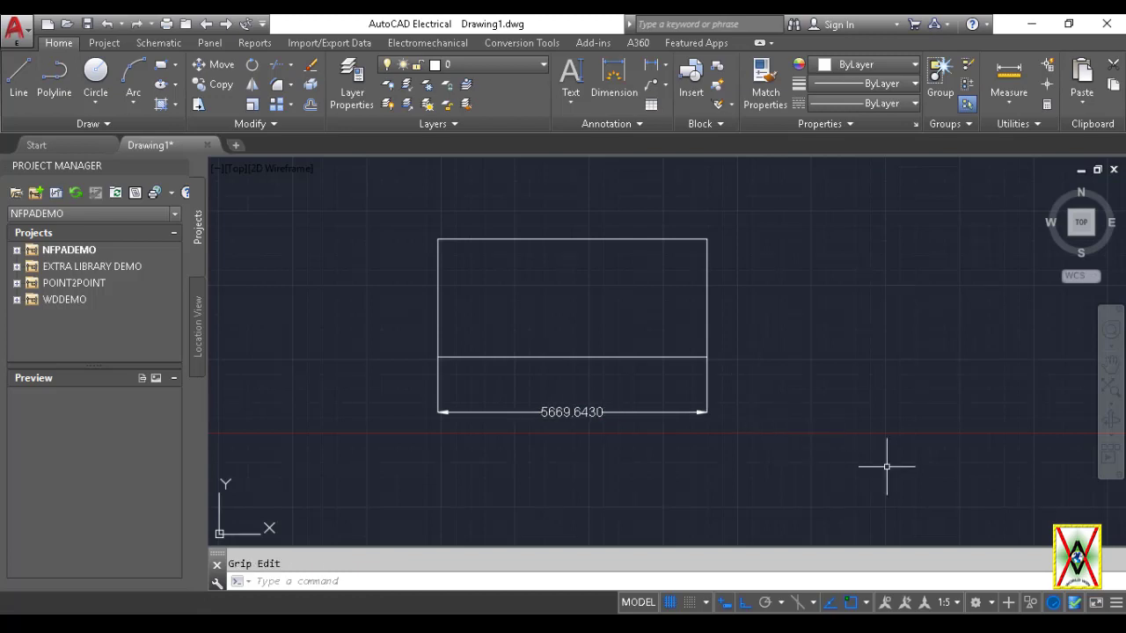
# Step: Turn on Annotation Monitor and stretch the dimension's right end past the rectangle to 6591.3947
pyautogui.click(1008, 603)
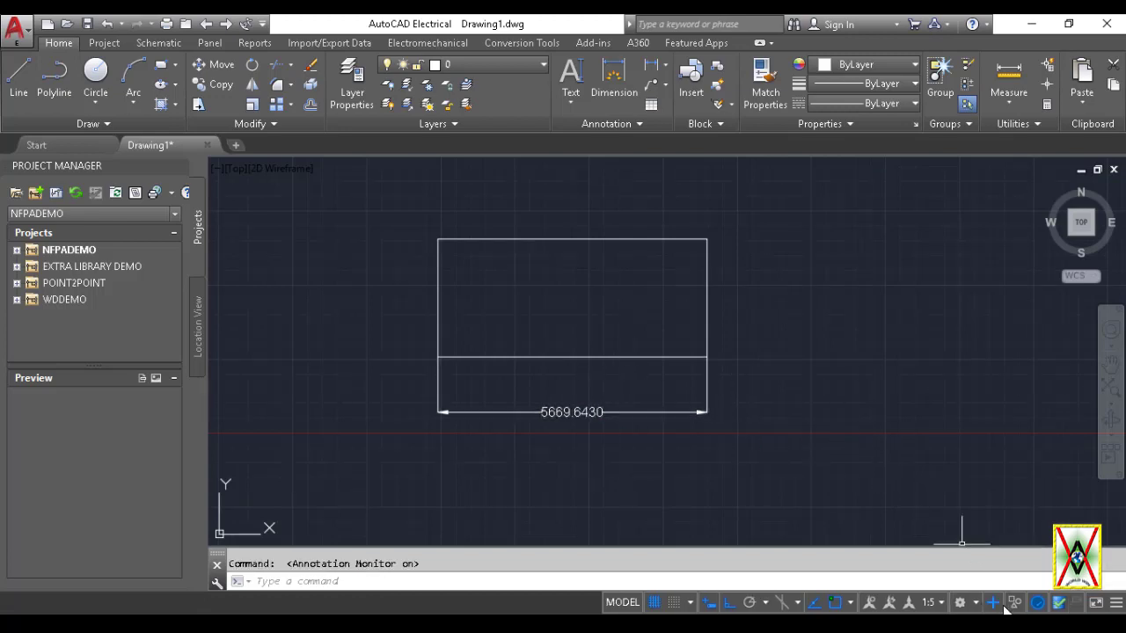
pyautogui.click(730, 422)
pyautogui.click(669, 388)
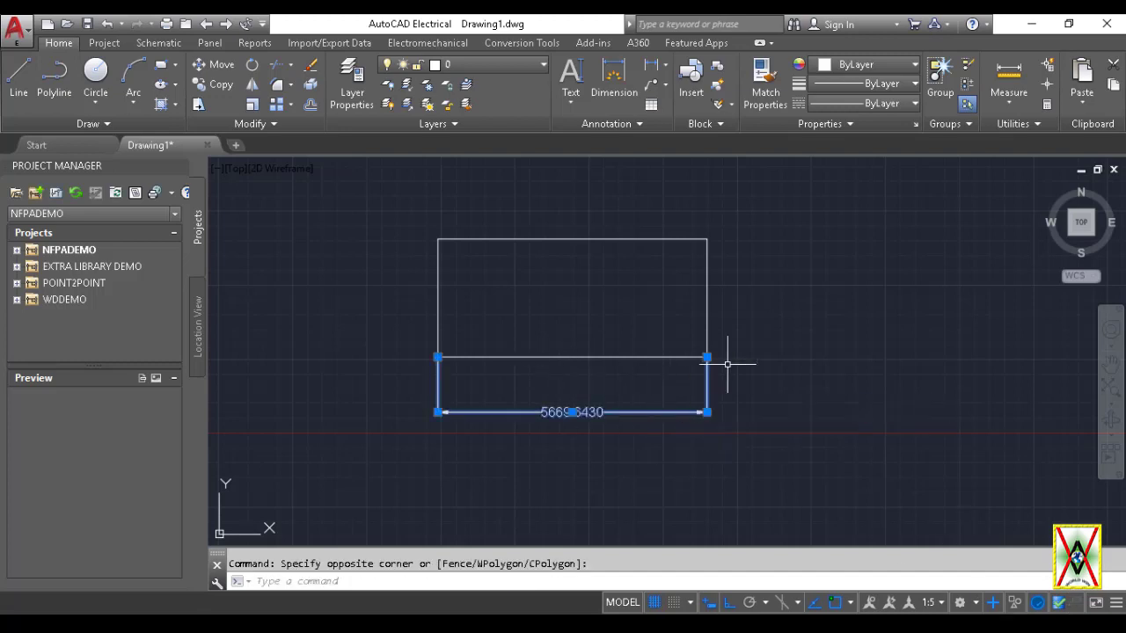
pyautogui.click(706, 357)
pyautogui.press('Escape')
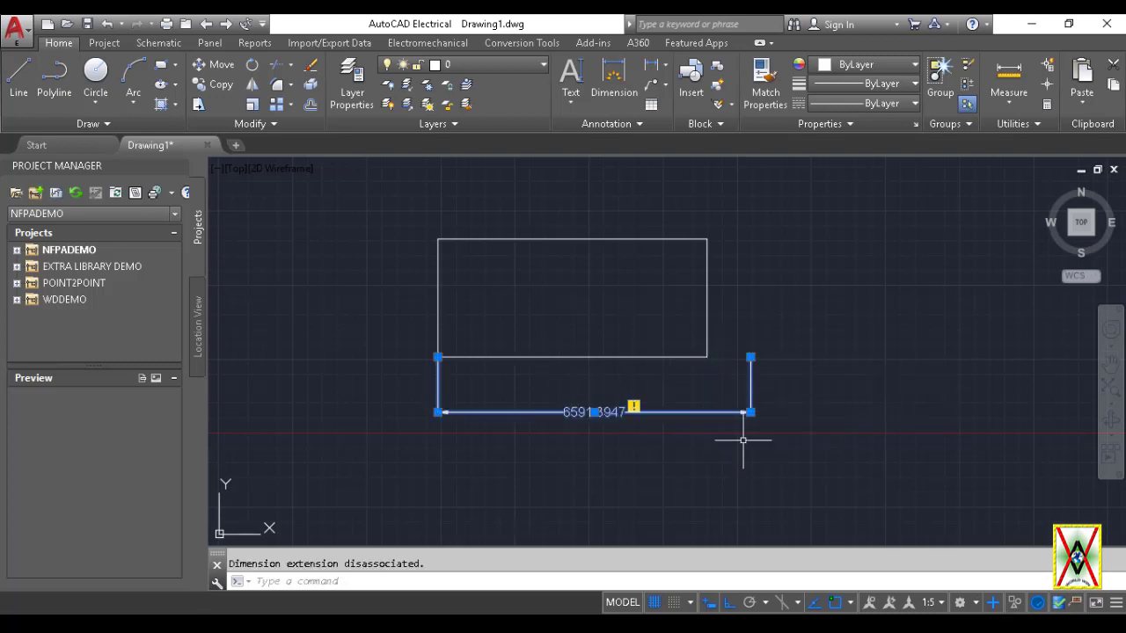
pyautogui.press('Escape')
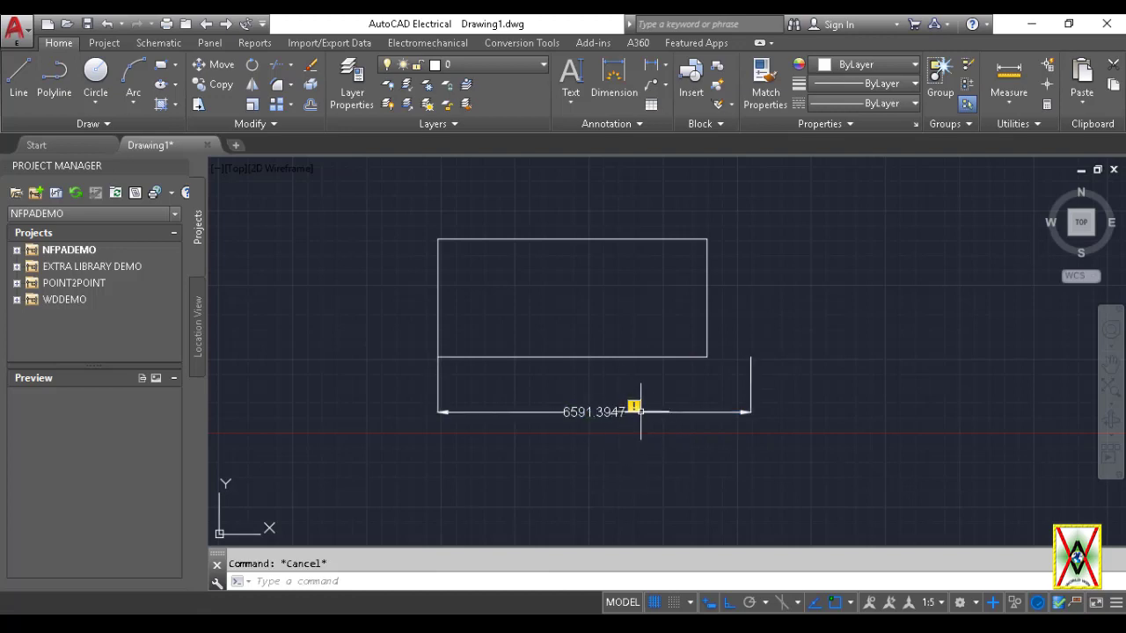
pyautogui.click(668, 411)
pyautogui.scroll(-3, 629, 374)
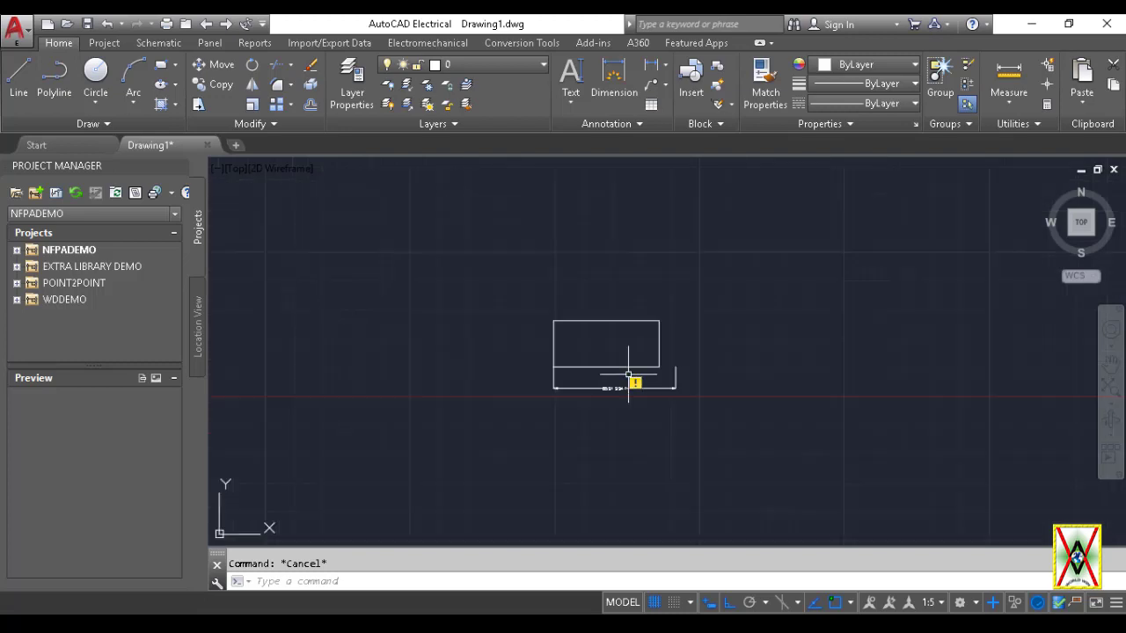
pyautogui.scroll(-5, 628, 375)
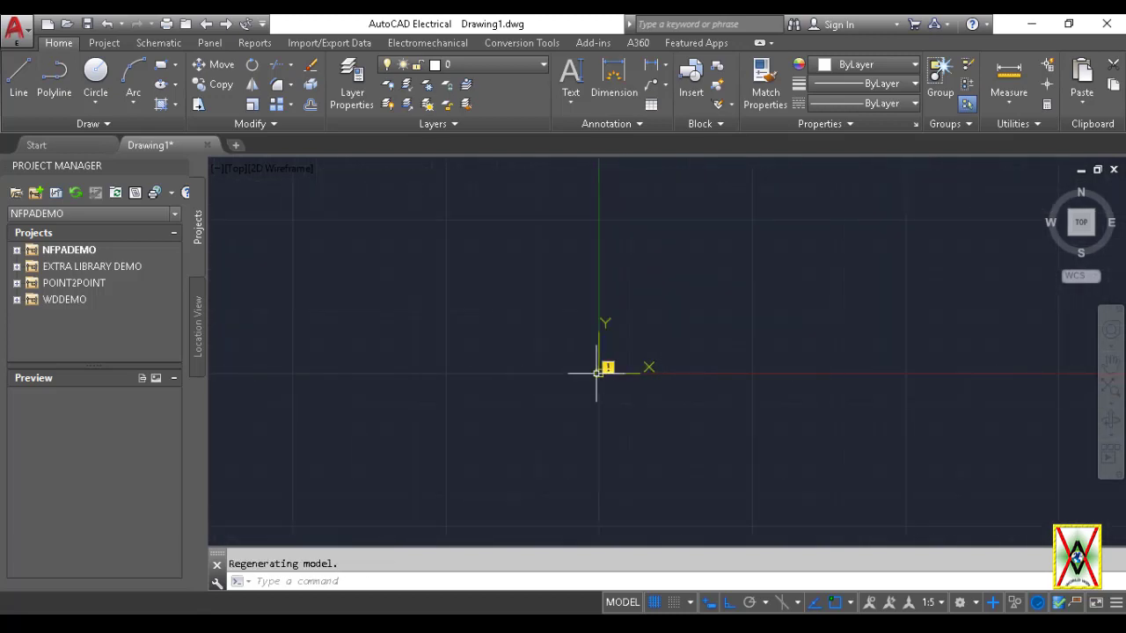
pyautogui.scroll(5, 453, 314)
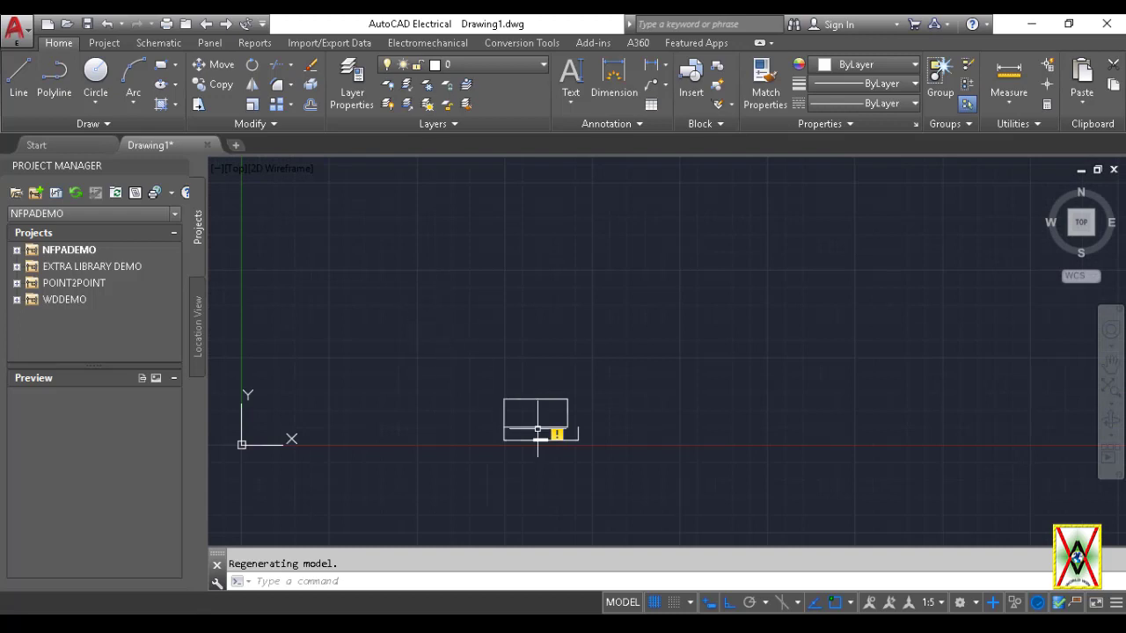
# Step: Zoom extents and pan so the rectangle and its dimension are fully visible
pyautogui.scroll(1, 543, 424)
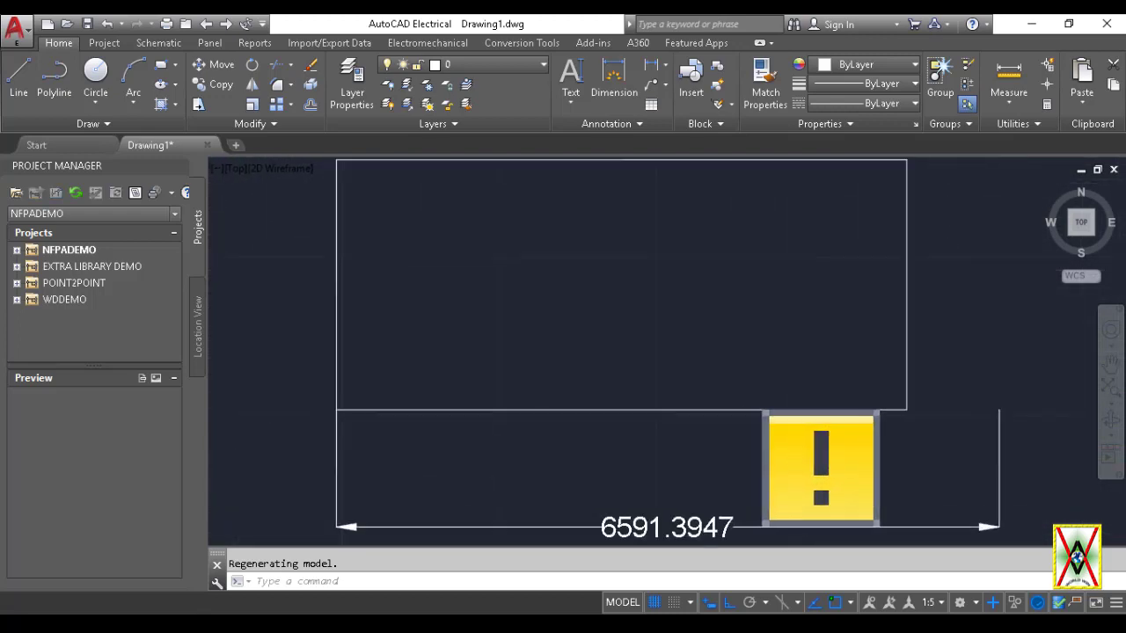
pyautogui.middleClick(543, 431)
pyautogui.middleClick(543, 431)
pyautogui.moveTo(581, 352)
pyautogui.mouseDown(button='middle')
pyautogui.moveTo(452, 299)
pyautogui.moveTo(576, 353)
pyautogui.mouseUp(button='middle')
pyautogui.scroll(-4, 490, 329)
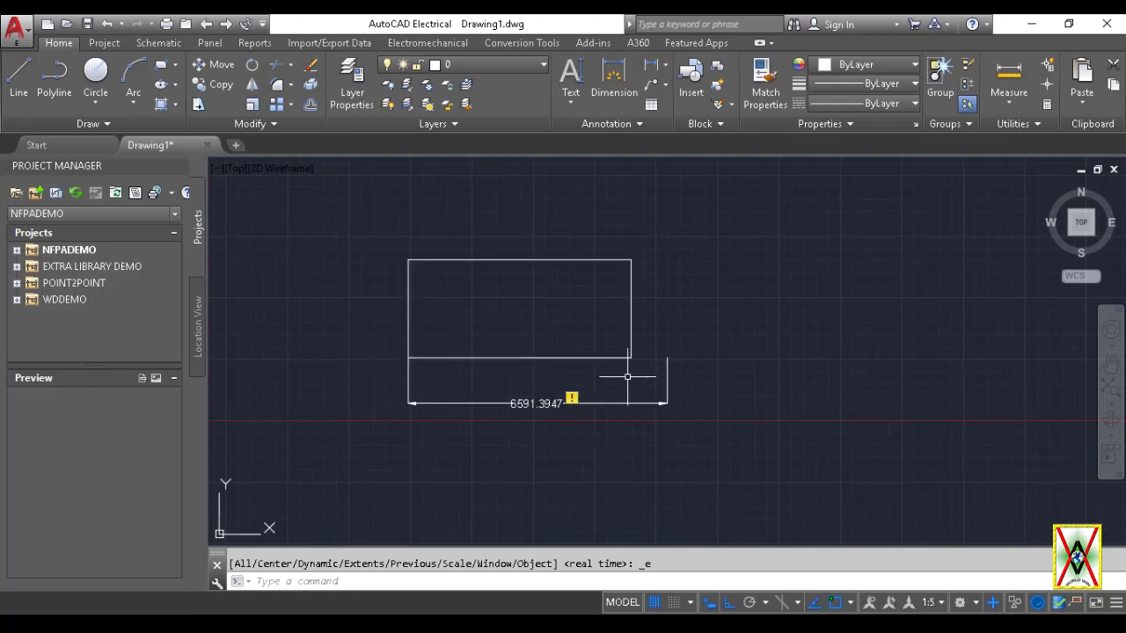
# Step: Snap the dimension's right end to the corner, then undo it, keeping 6591.3947
pyautogui.click(675, 403)
pyautogui.click(659, 324)
pyautogui.click(667, 358)
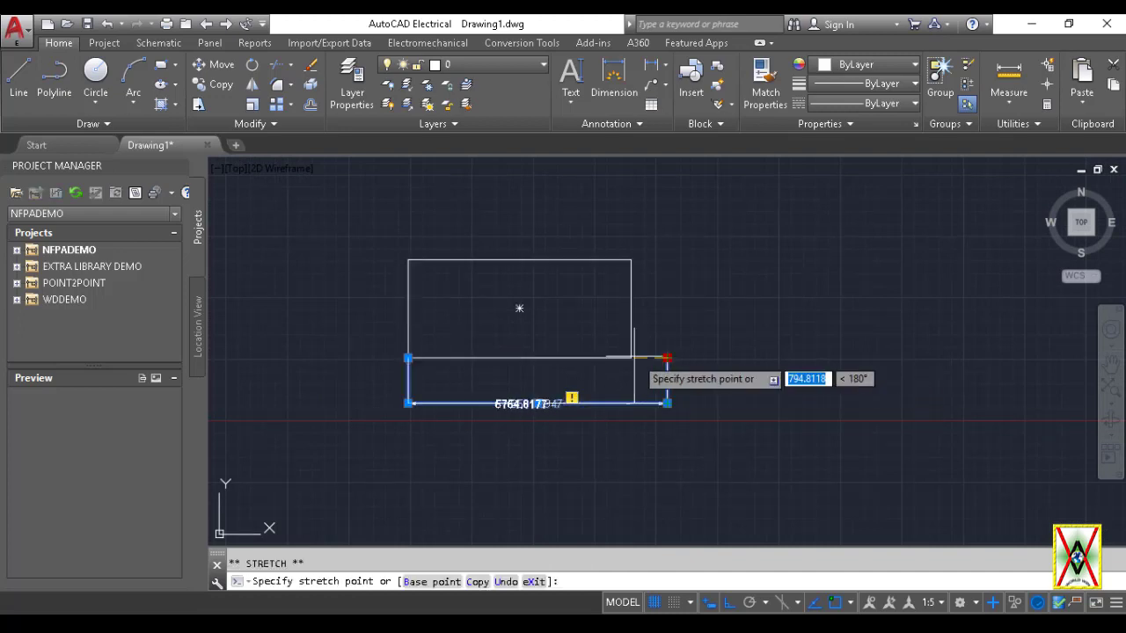
pyautogui.click(631, 358)
pyautogui.press('Escape')
pyautogui.press('Escape')
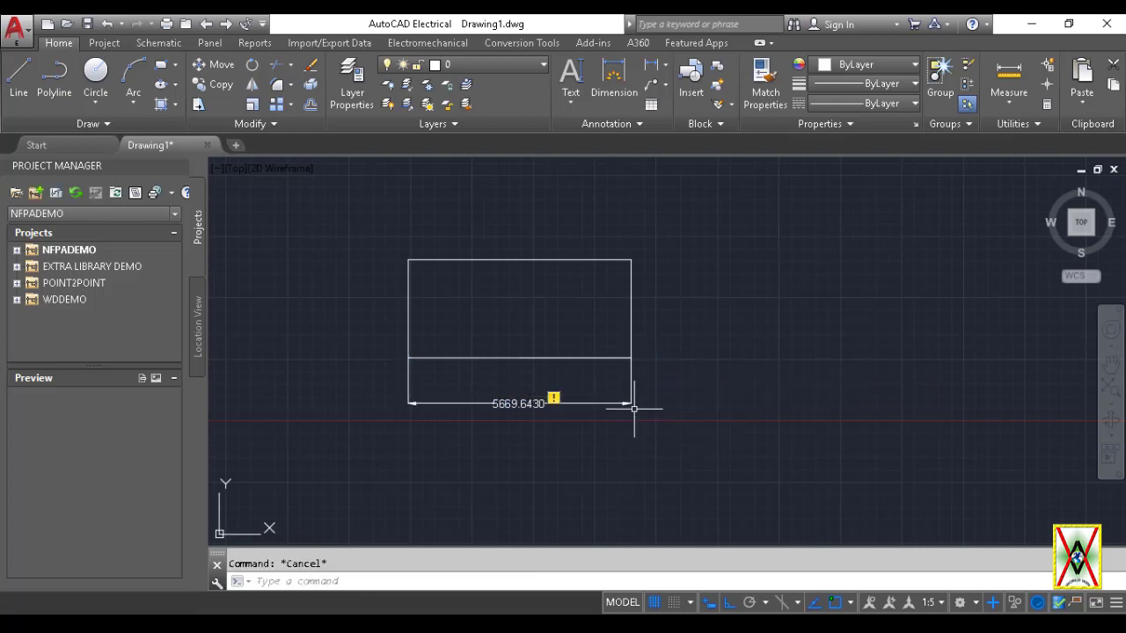
pyautogui.hotkey('ctrl', 'z')
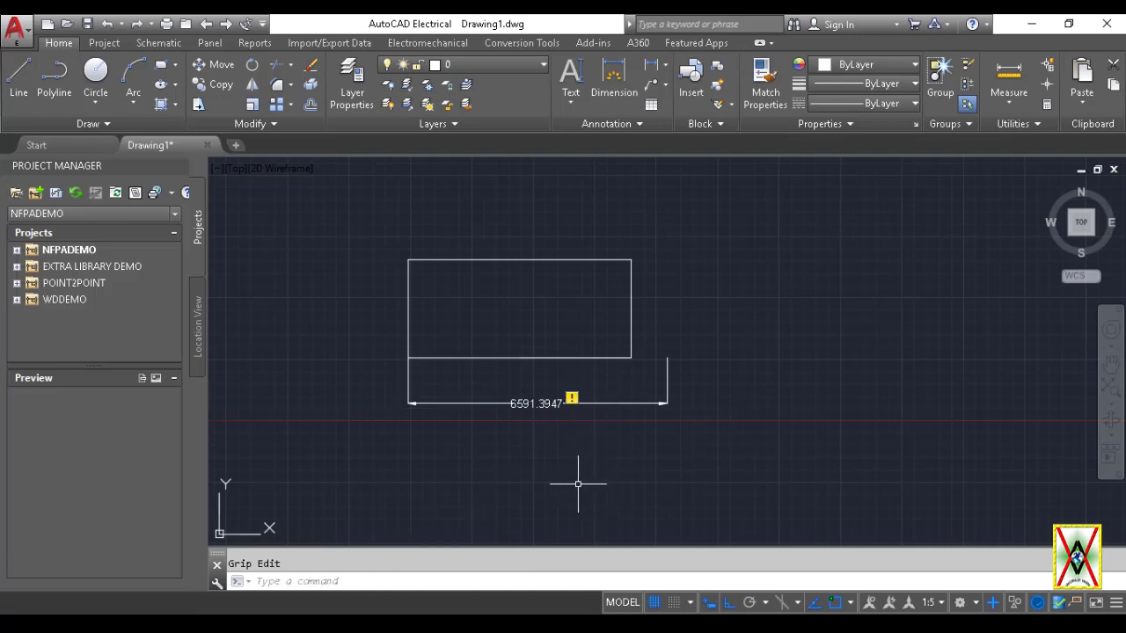
# Step: Reattach the dimension to the rectangle's lower-left and lower-right corners with DIMREASSOCIATE
pyautogui.write('DI')
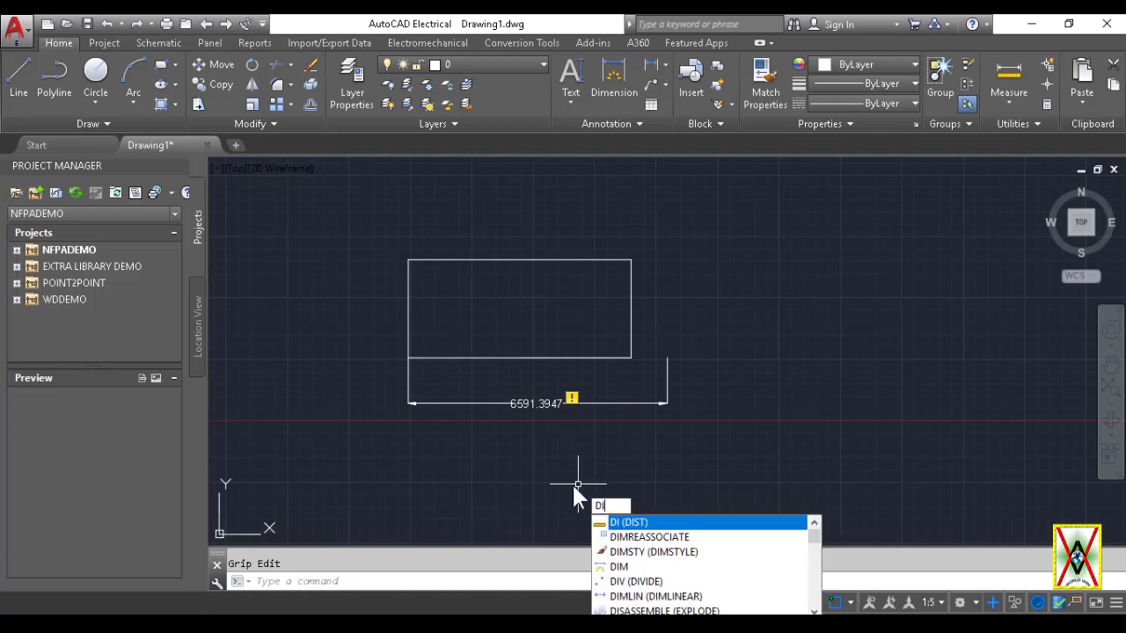
pyautogui.write('Mrea')
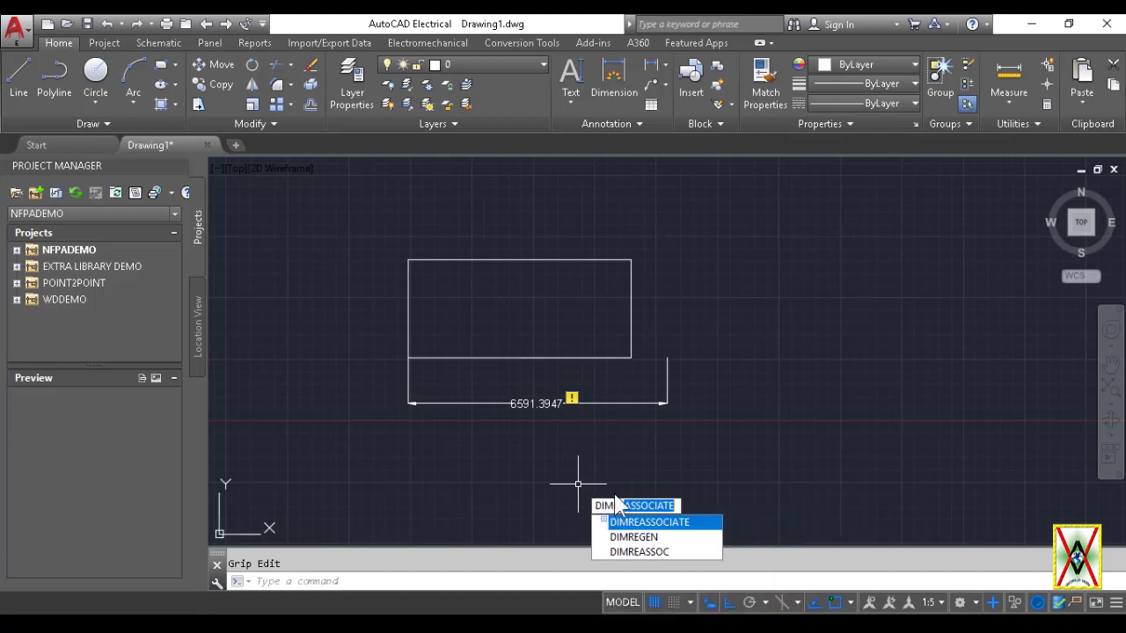
pyautogui.press('Return')
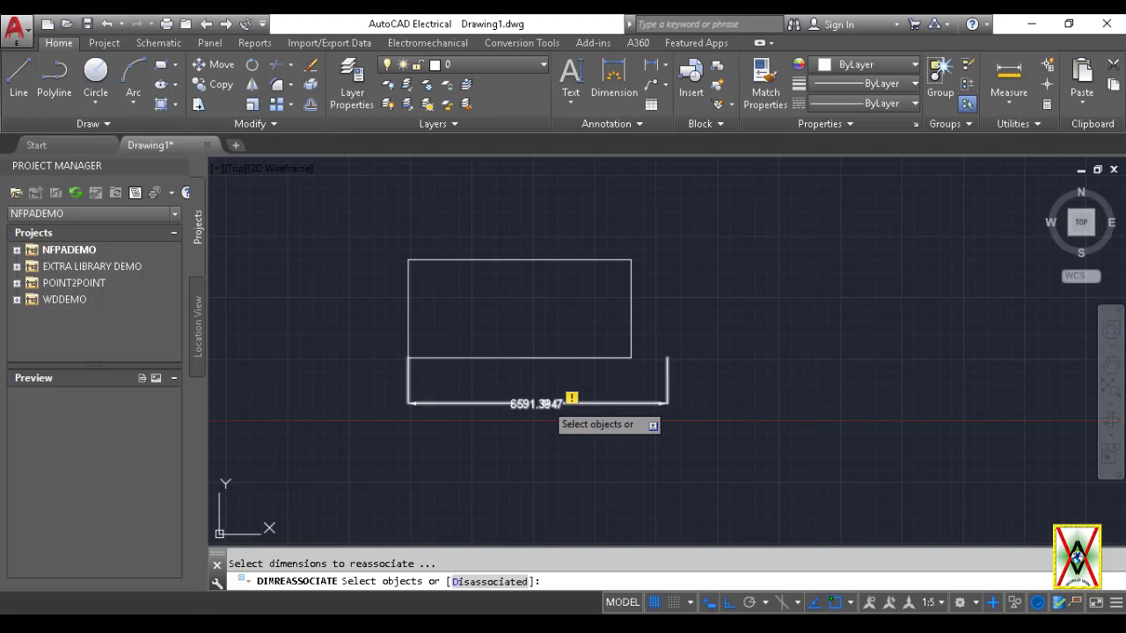
pyautogui.click(483, 403)
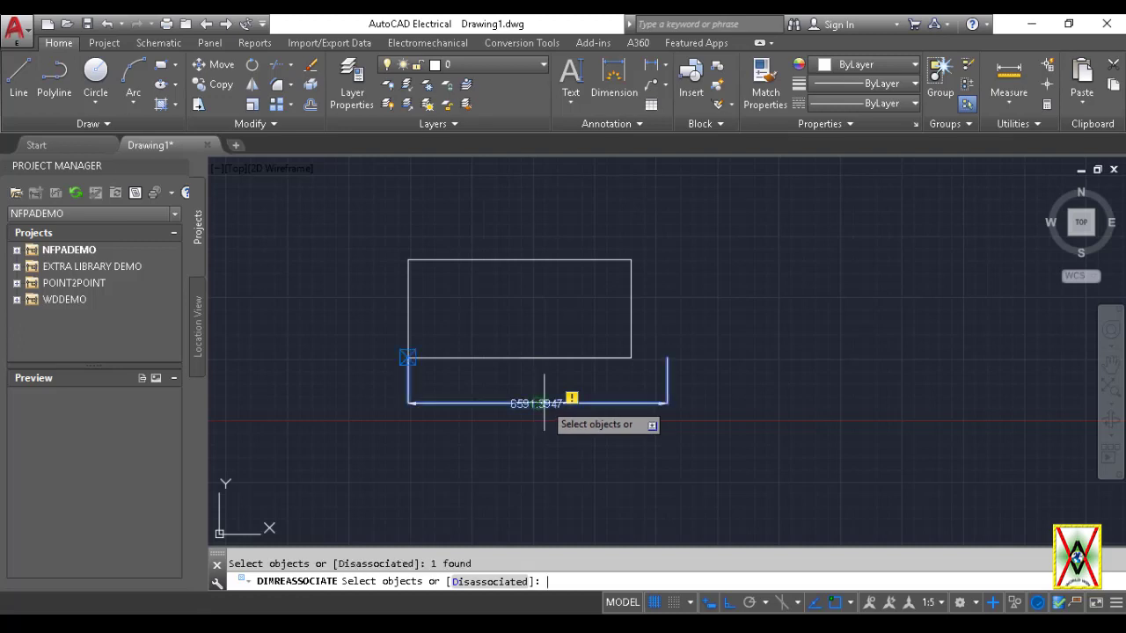
pyautogui.press('Return')
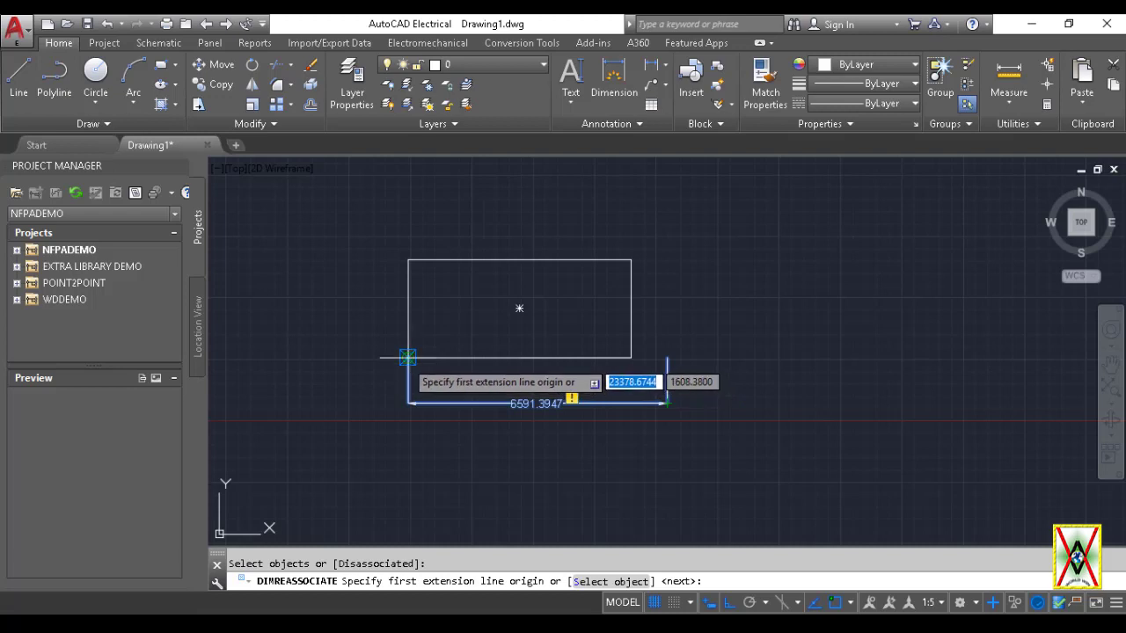
pyautogui.click(407, 357)
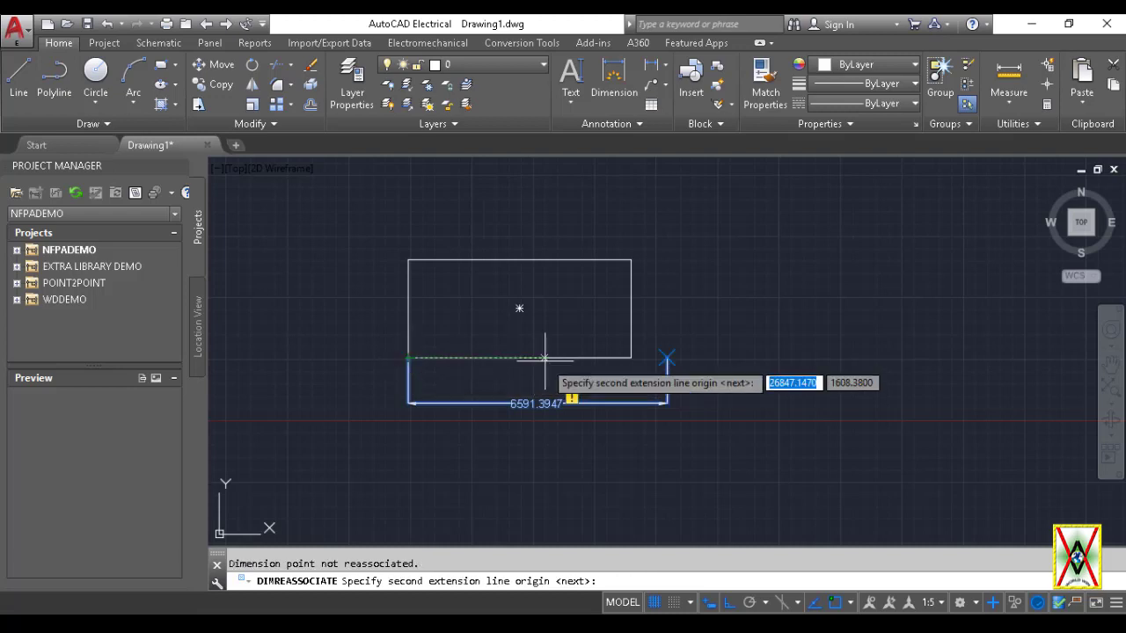
pyautogui.click(647, 358)
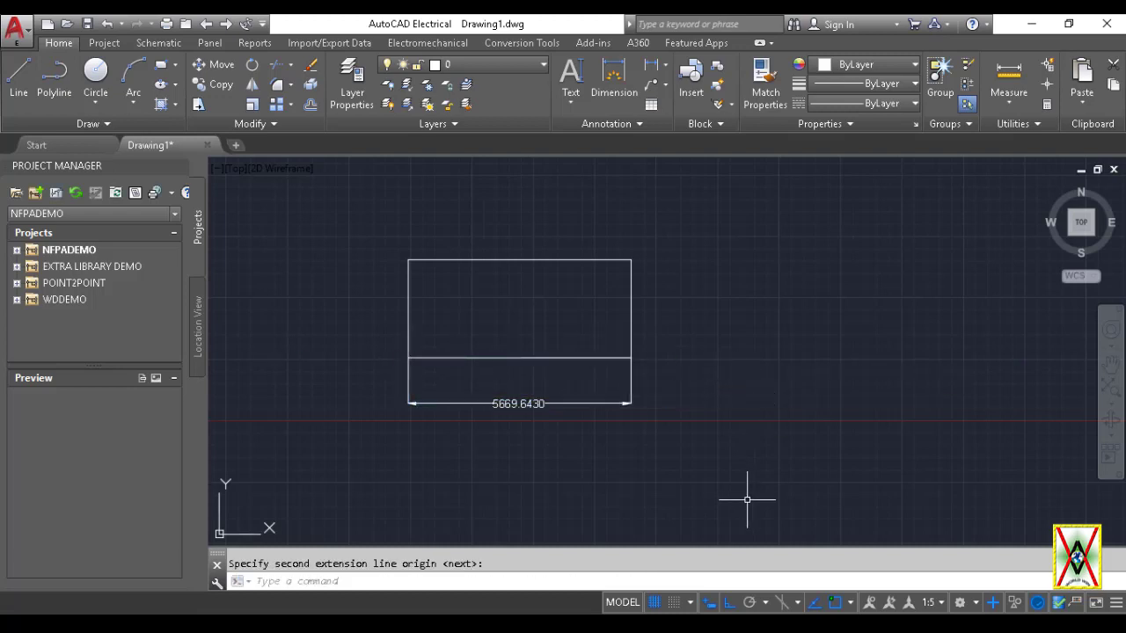
# Step: Grip-stretch the dimension's right end beyond the rectangle so it reads 6124.6931
pyautogui.click(659, 402)
pyautogui.click(611, 389)
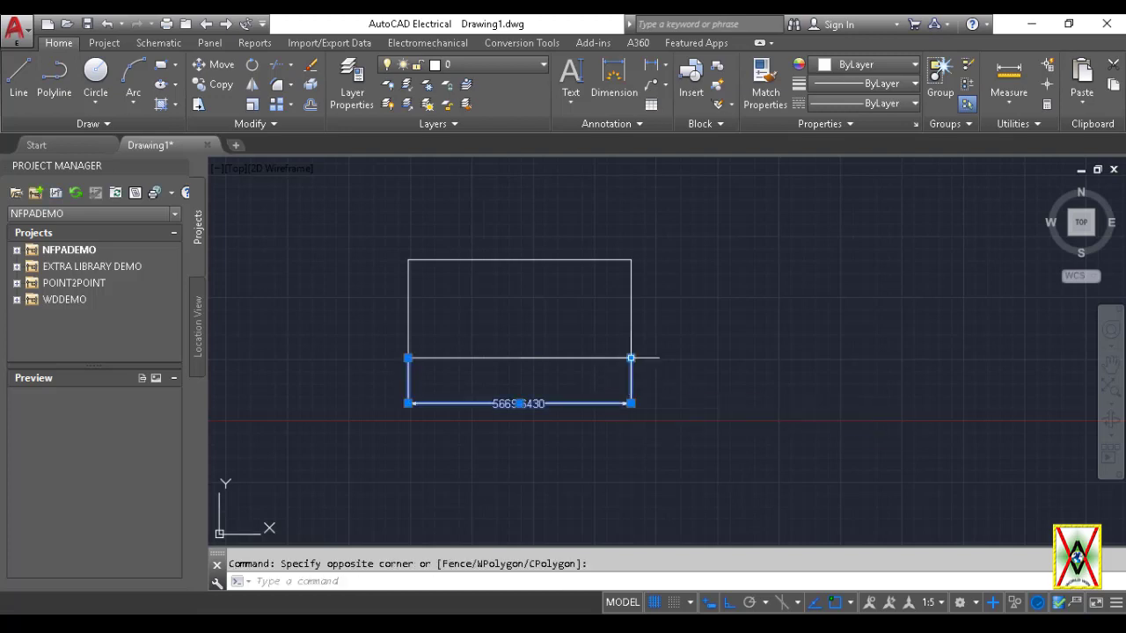
pyautogui.click(630, 357)
pyautogui.click(727, 357)
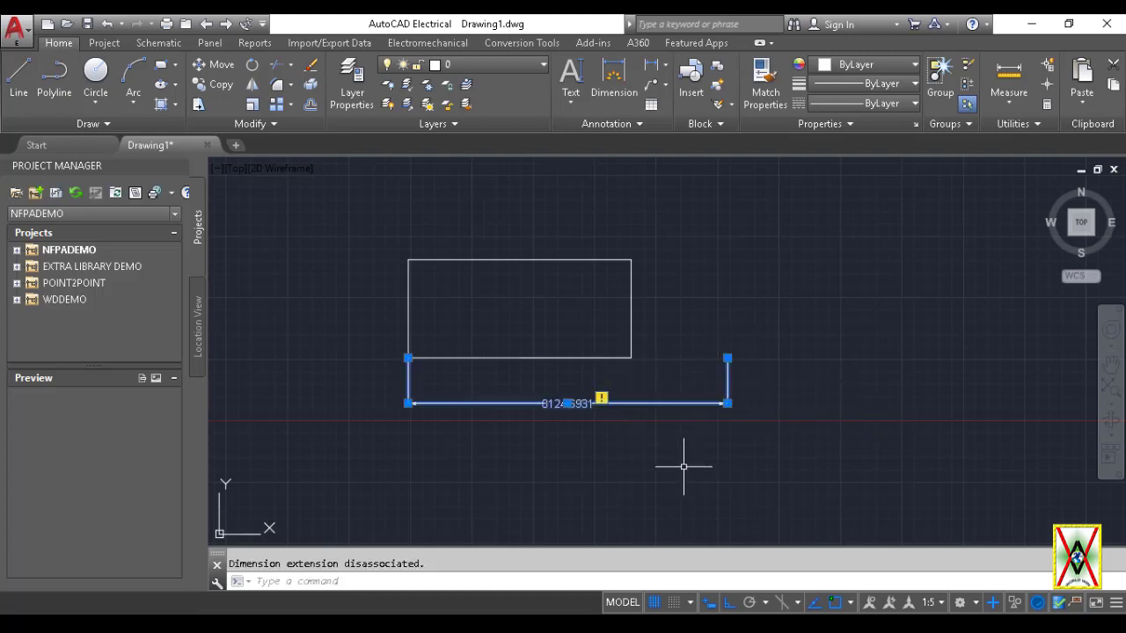
pyautogui.press('Escape')
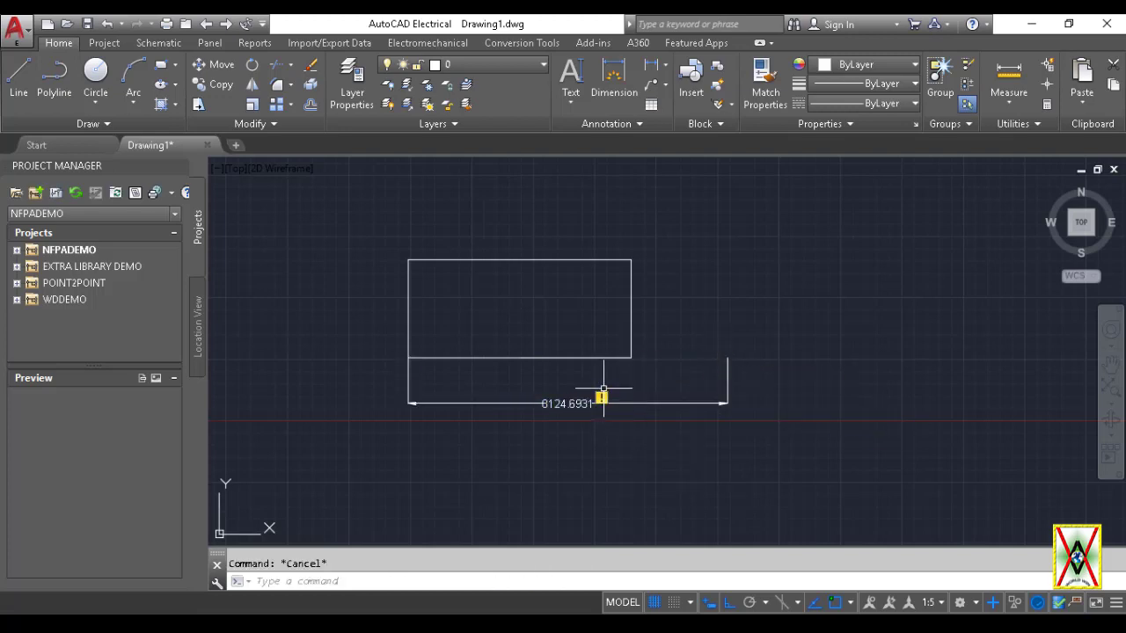
# Step: Reassociate the flagged dimension to both bottom corners via the monitor badge, then select everything
pyautogui.click(602, 397)
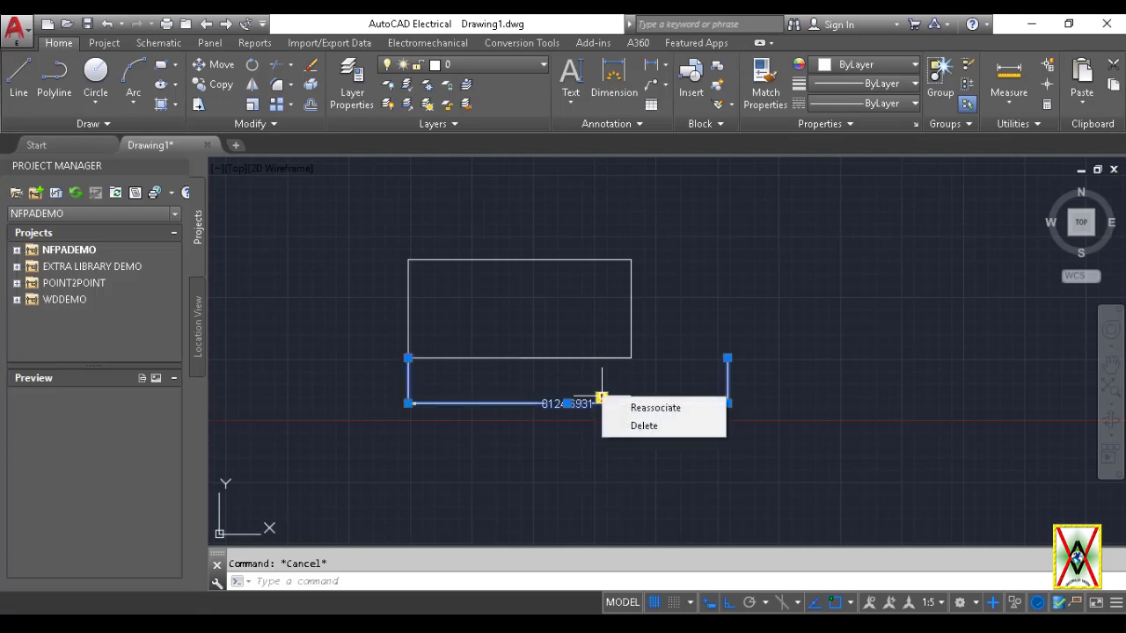
pyautogui.click(642, 410)
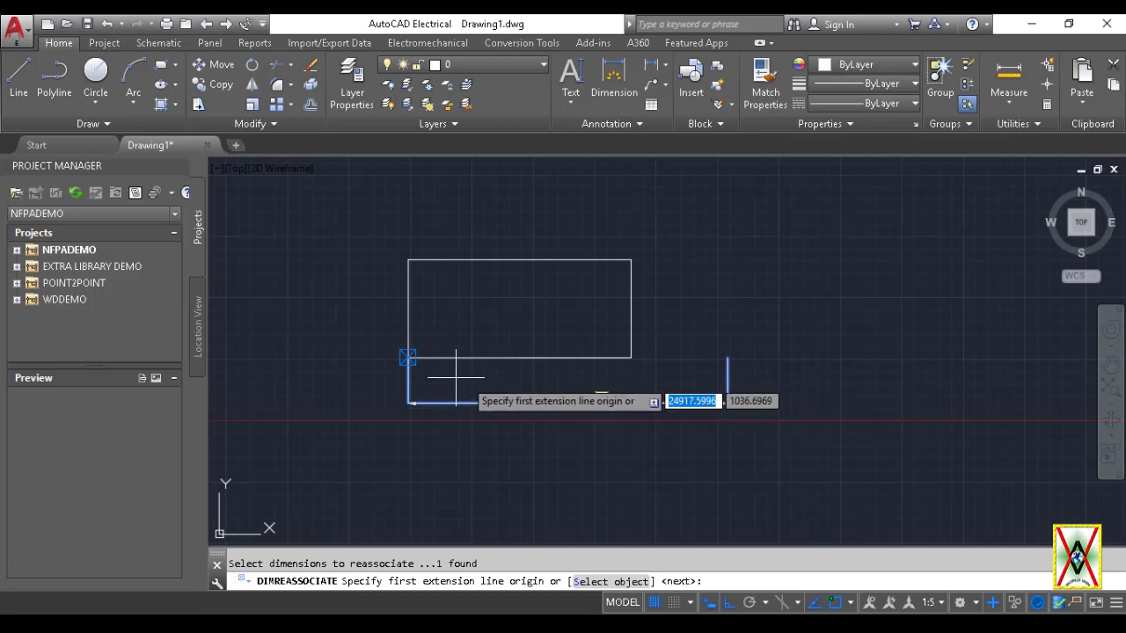
pyautogui.click(407, 357)
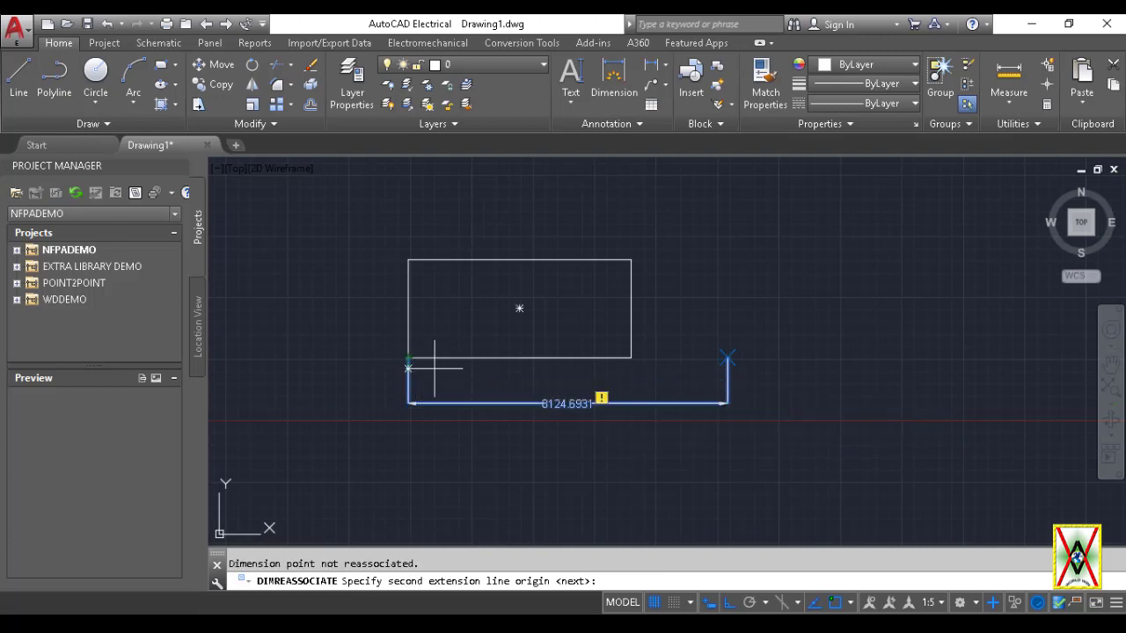
pyautogui.click(631, 357)
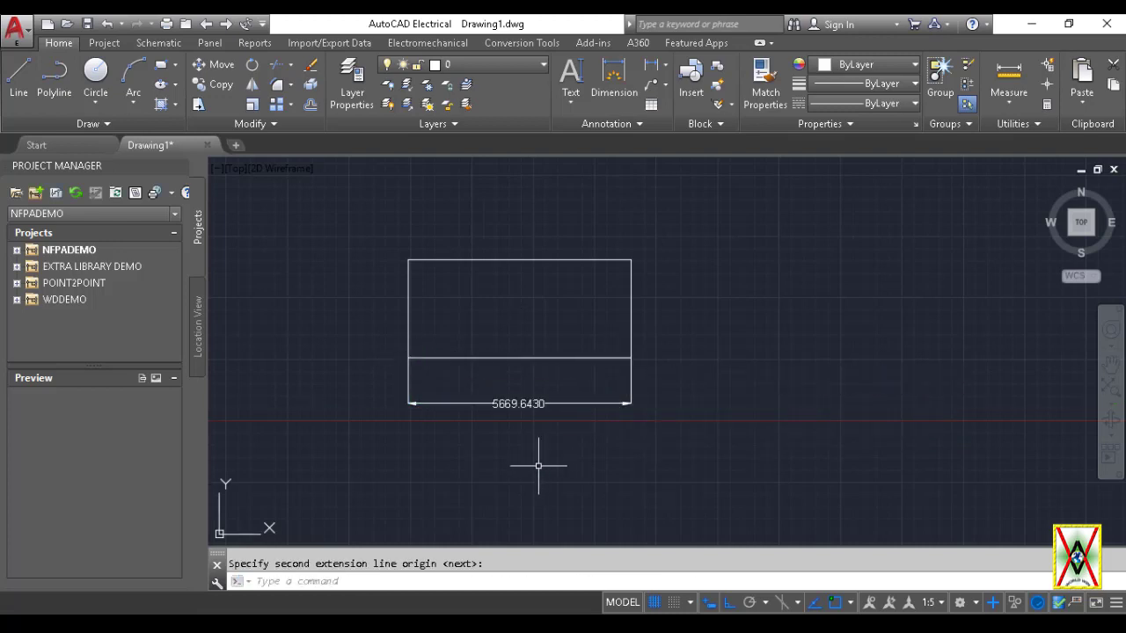
pyautogui.click(659, 404)
pyautogui.click(470, 243)
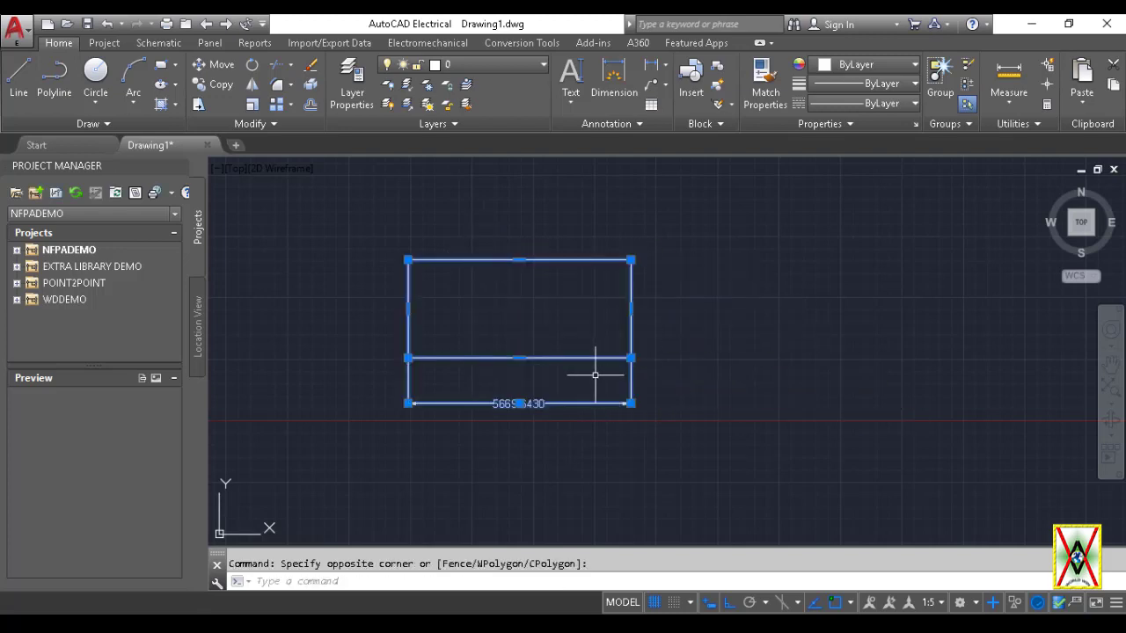
# Step: Erase the rectangle and dimension, then draw a new rectangle
pyautogui.press('Delete')
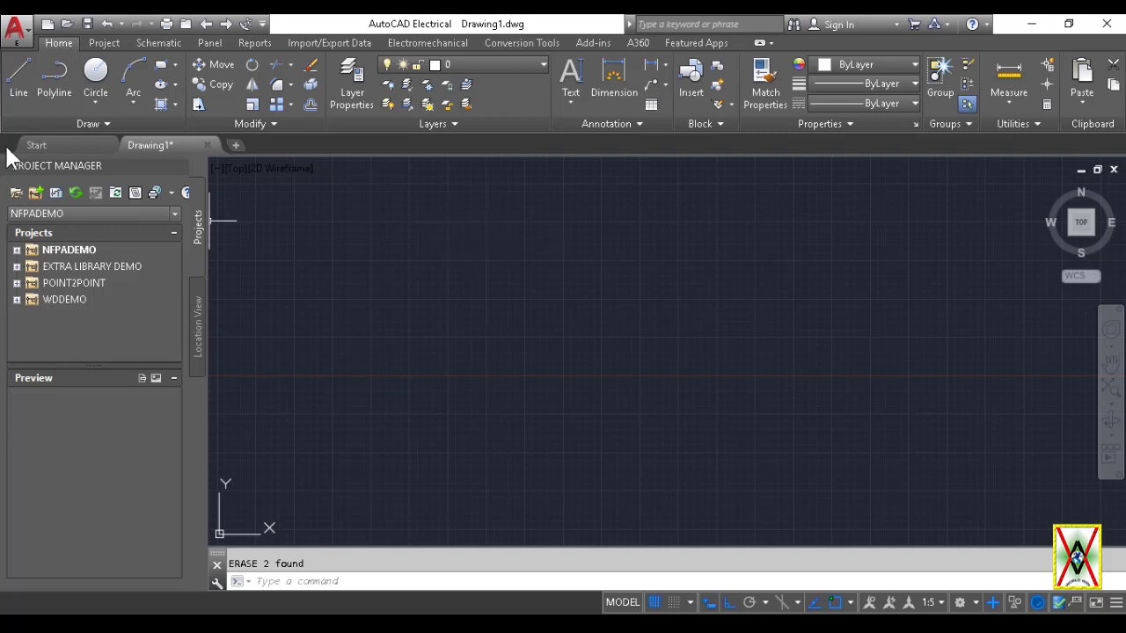
pyautogui.click(160, 70)
pyautogui.click(350, 212)
pyautogui.click(450, 297)
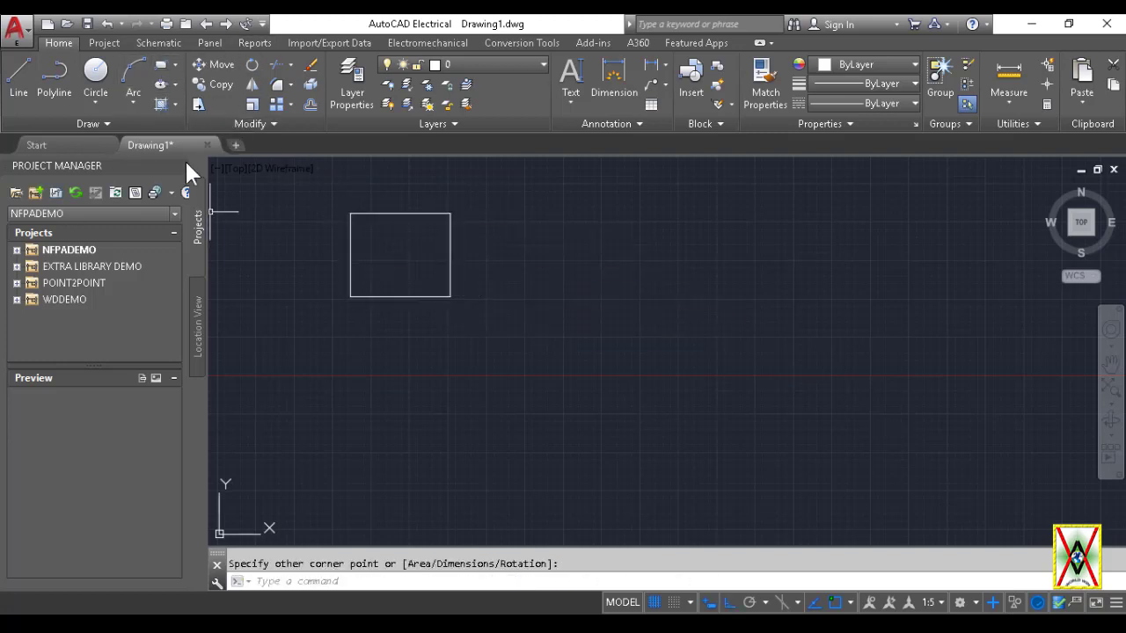
# Step: Place a circle beside the rectangle and draw a small rectangle inside it
pyautogui.click(105, 78)
pyautogui.click(519, 238)
pyautogui.scroll(-1, 469, 271)
pyautogui.moveTo(469, 271); pyautogui.dragTo(450, 307, button='middle')
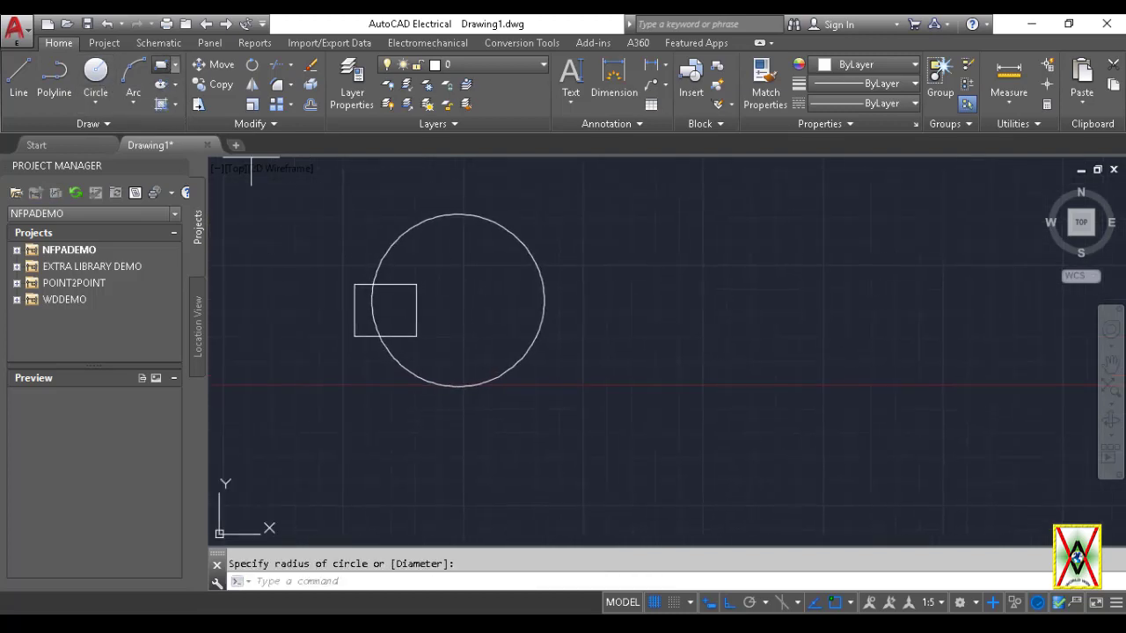
pyautogui.click(161, 65)
pyautogui.click(402, 266)
pyautogui.click(446, 235)
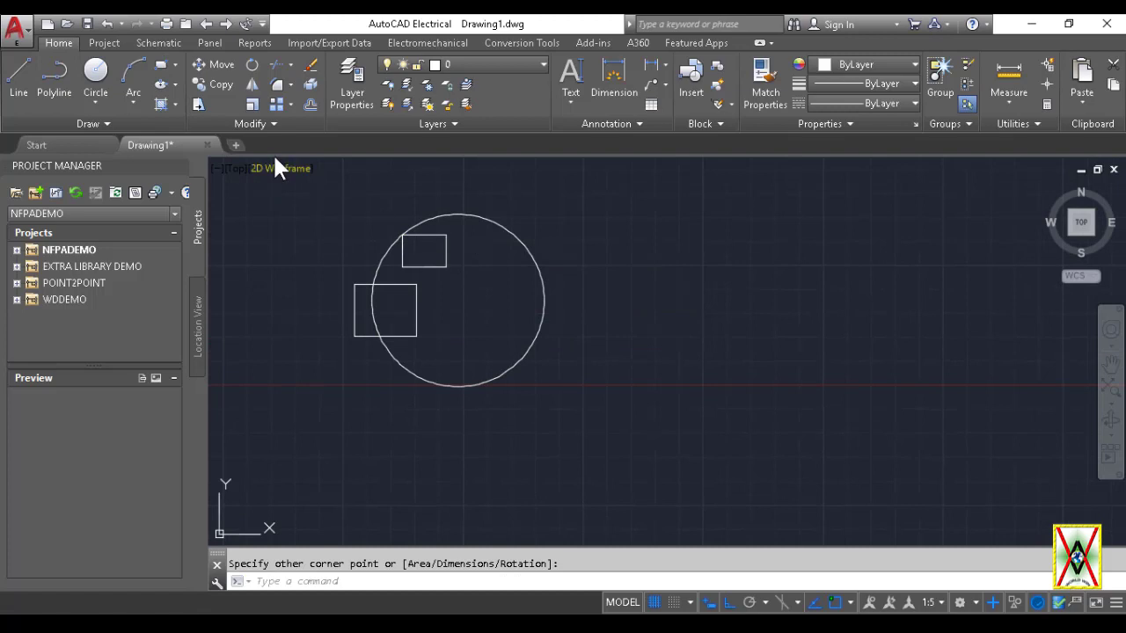
# Step: Draw an upper-left circle and a small circle inside the head
pyautogui.click(95, 70)
pyautogui.click(361, 234)
pyautogui.click(407, 280)
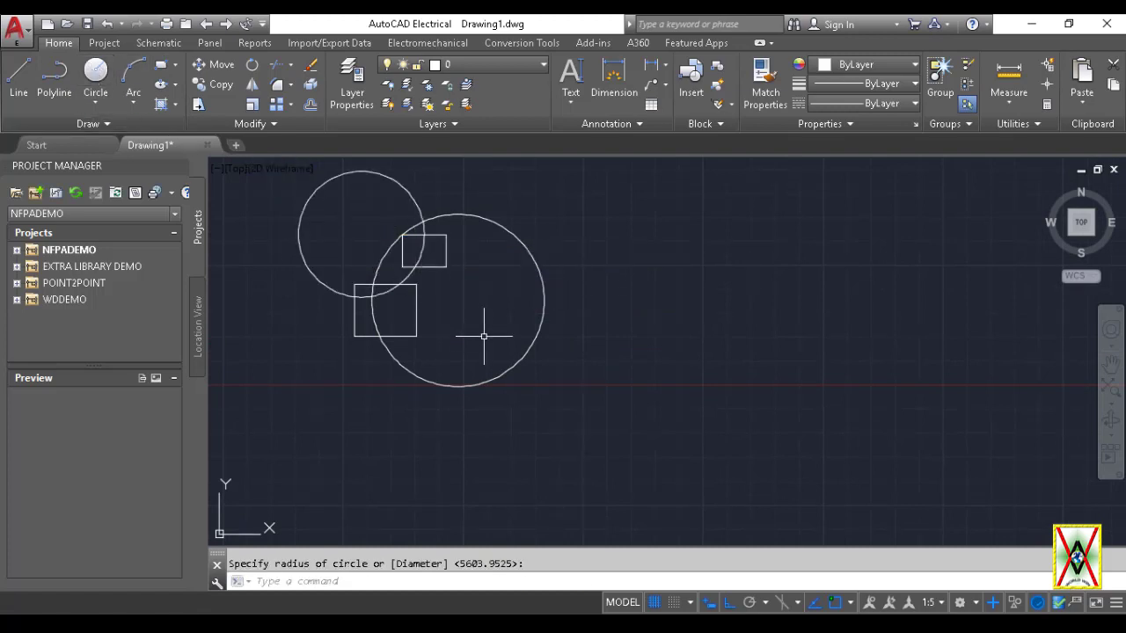
pyautogui.click(485, 337)
pyautogui.click(447, 304)
pyautogui.press('space')
pyautogui.click(446, 308)
pyautogui.click(469, 321)
# Step: Add a large circle below the head and another circle on the right
pyautogui.press('space')
pyautogui.click(509, 413)
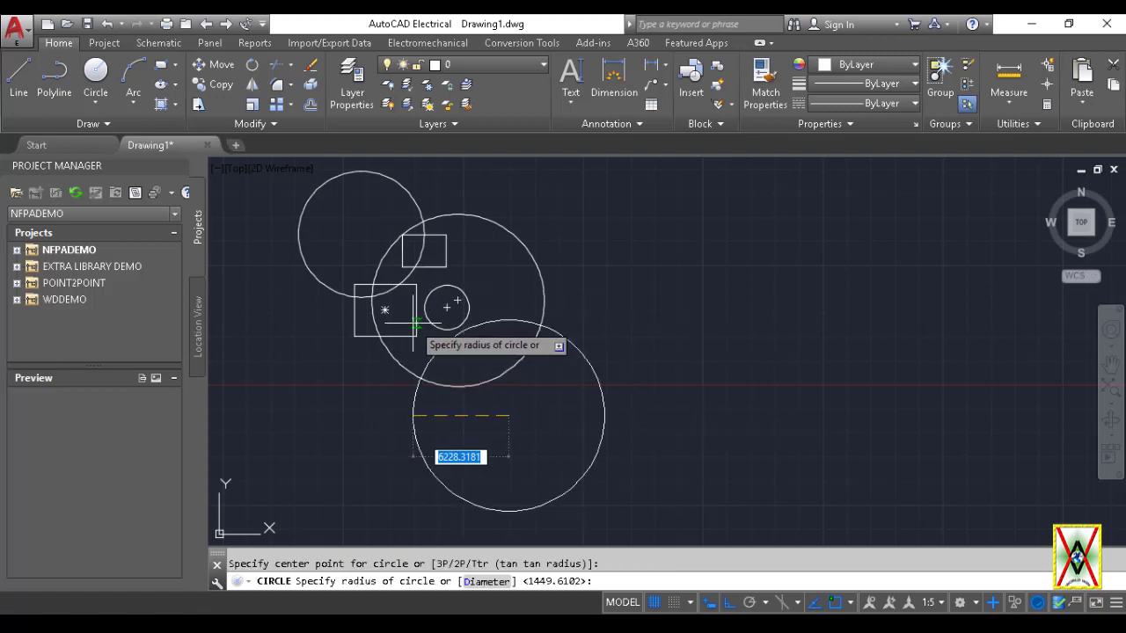
pyautogui.click(416, 324)
pyautogui.press('space')
pyautogui.click(566, 233)
pyautogui.click(502, 250)
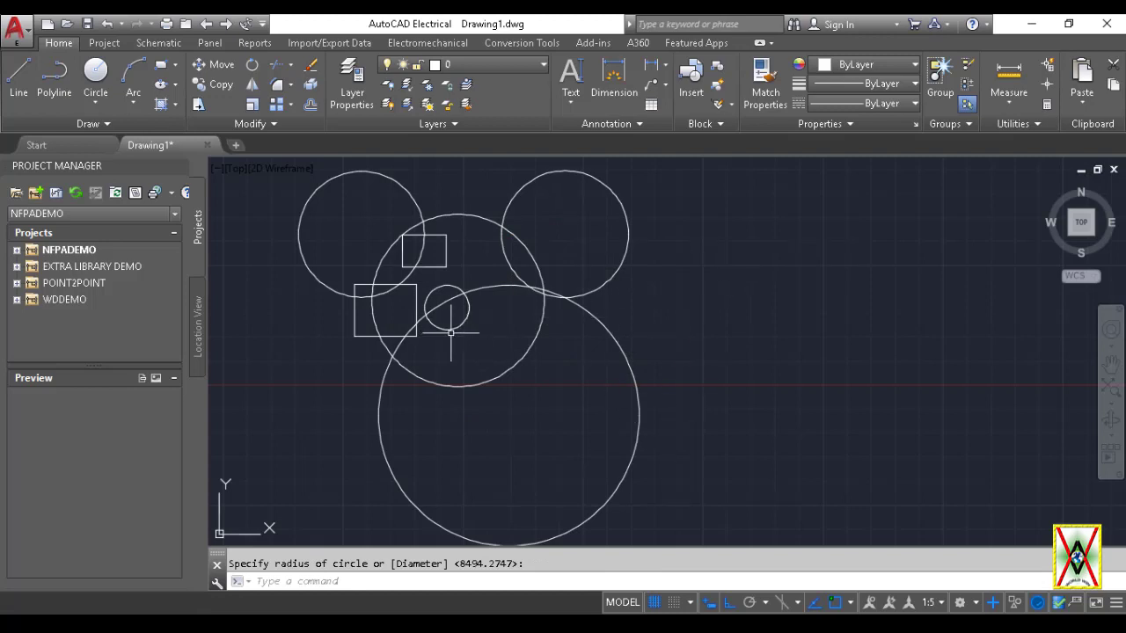
pyautogui.click(1018, 606)
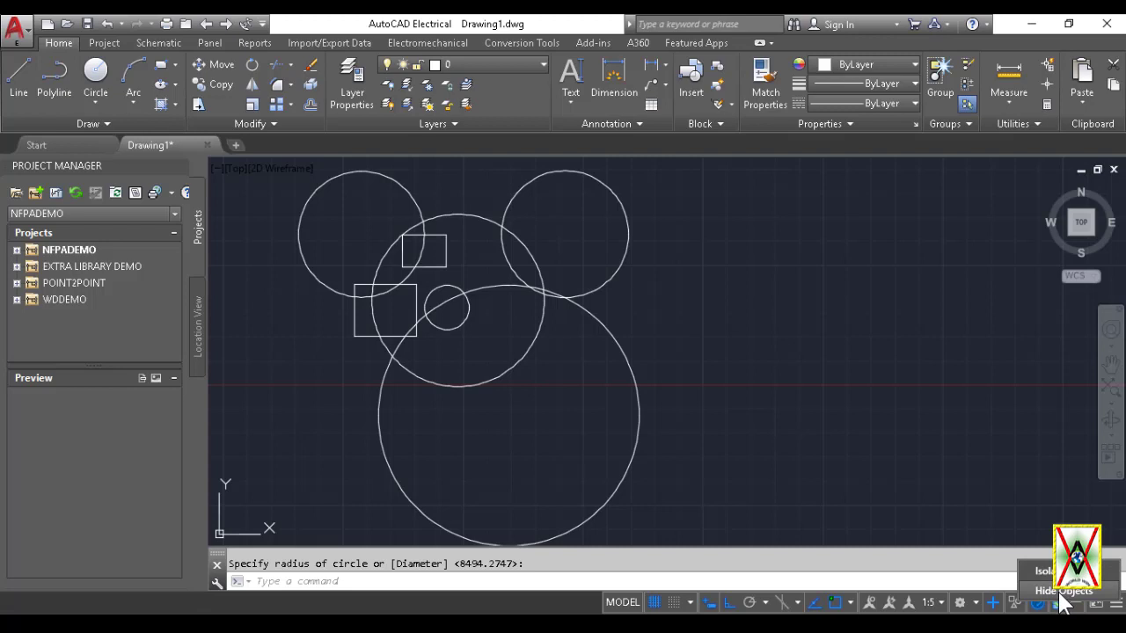
pyautogui.click(1047, 571)
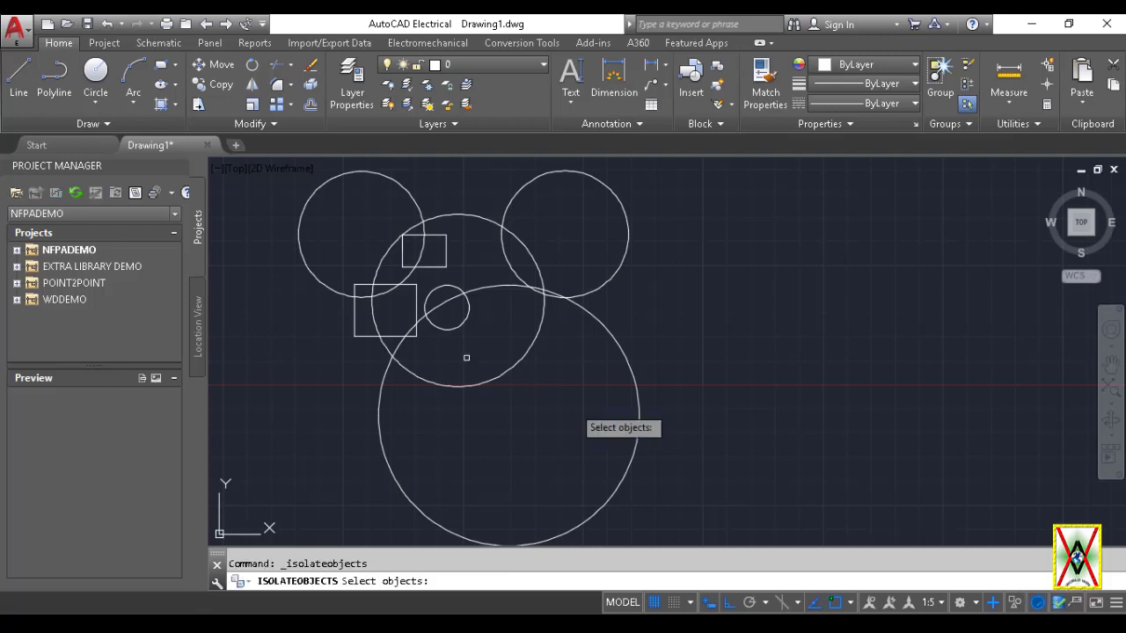
pyautogui.click(444, 248)
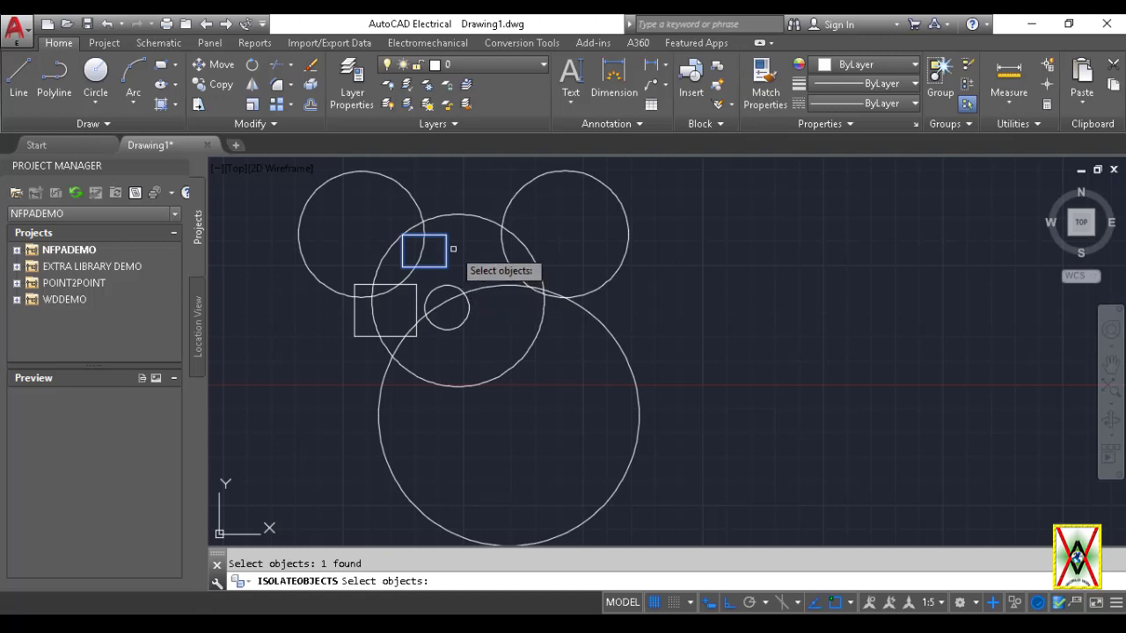
pyautogui.press('Return')
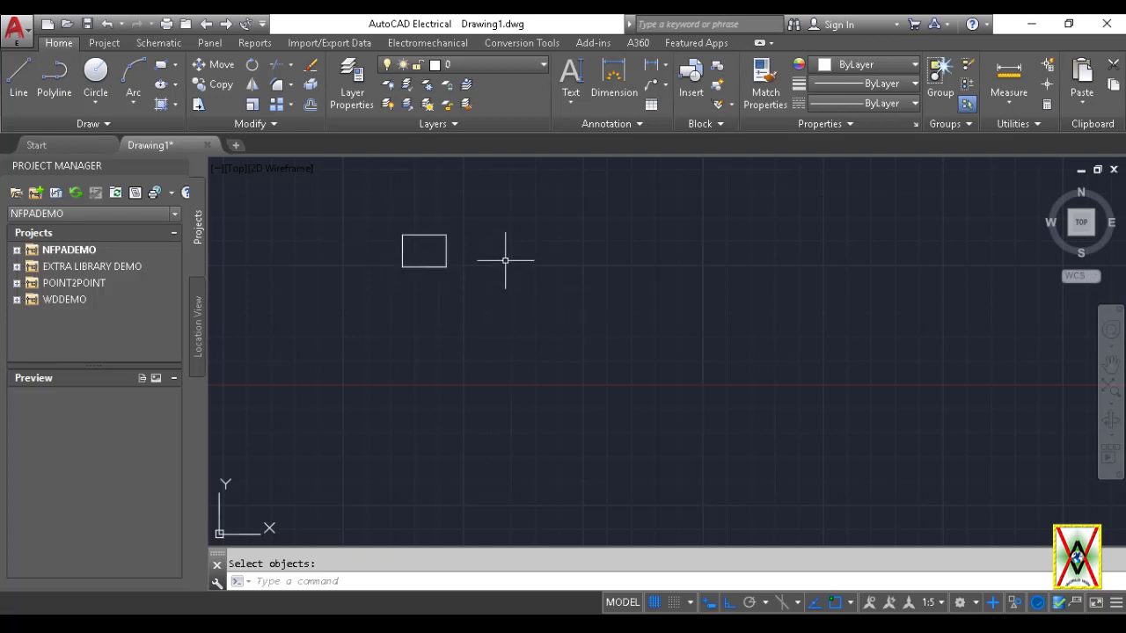
pyautogui.click(1015, 601)
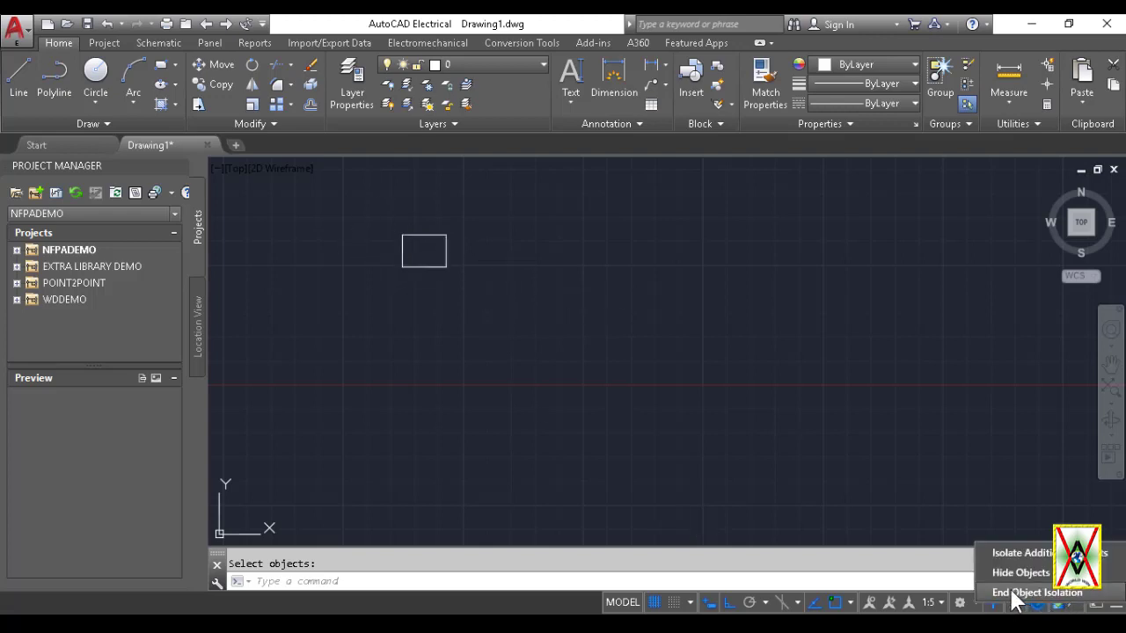
pyautogui.click(1010, 593)
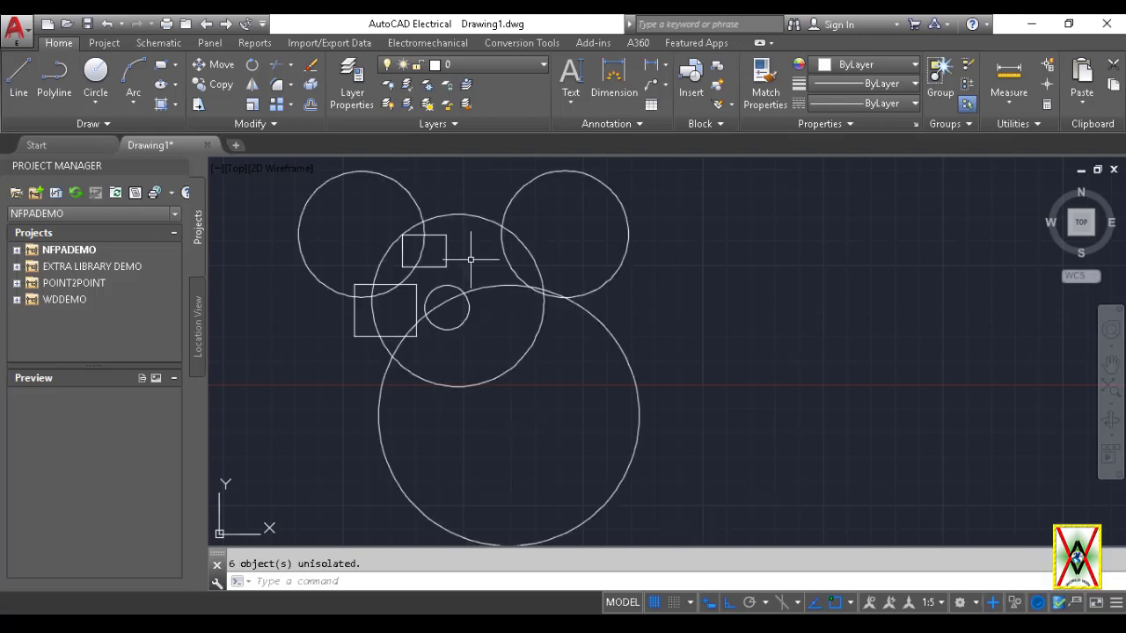
pyautogui.click(1015, 603)
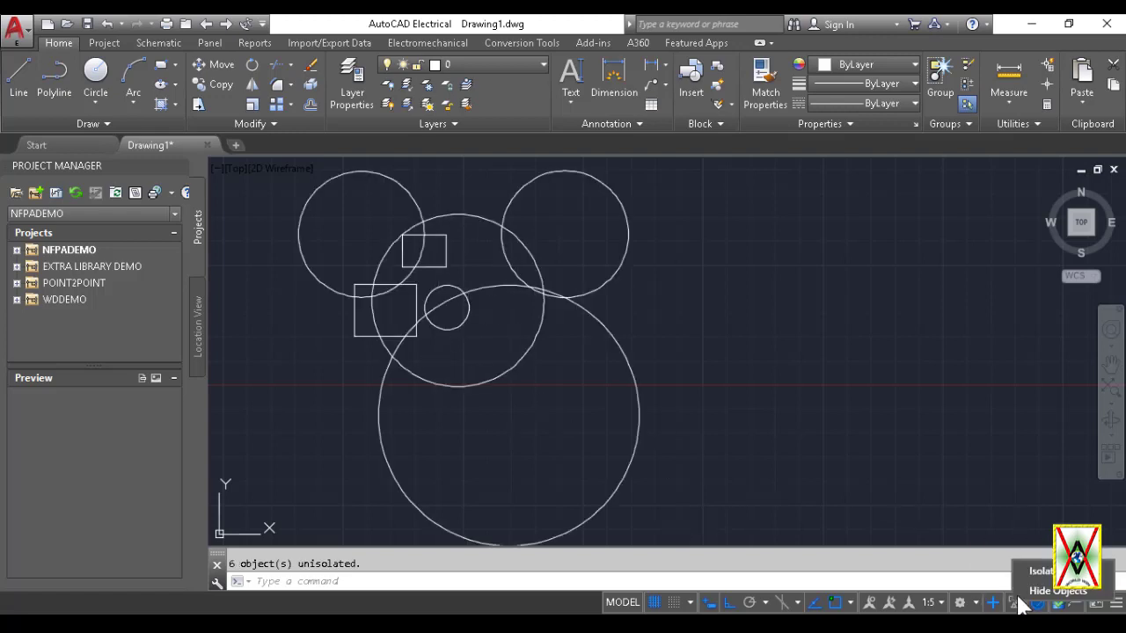
pyautogui.click(1029, 593)
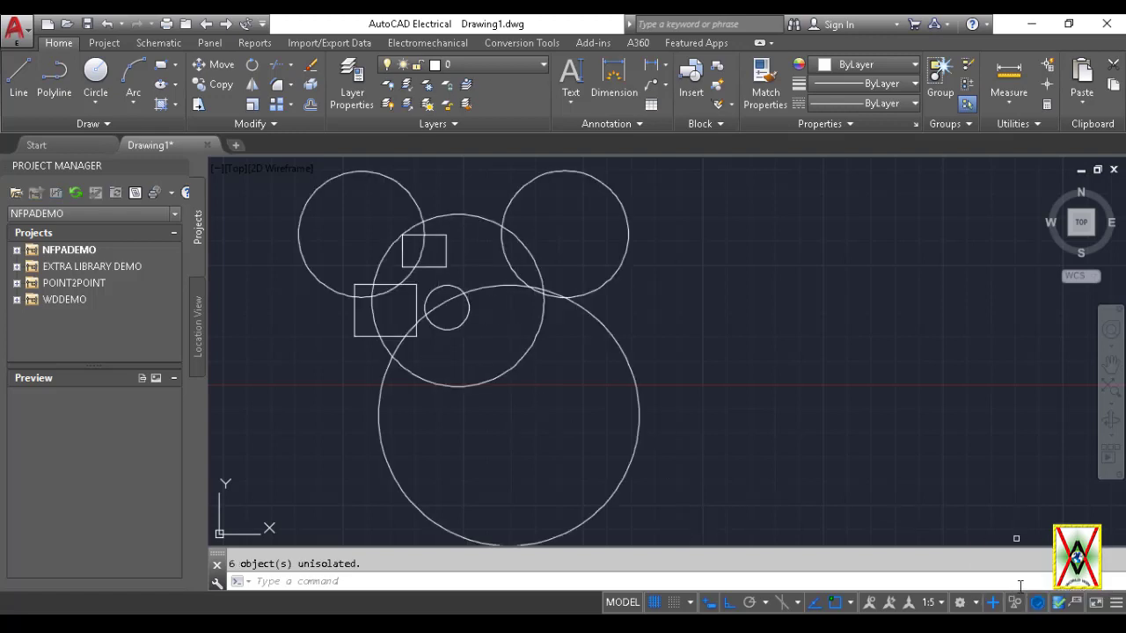
pyautogui.click(446, 260)
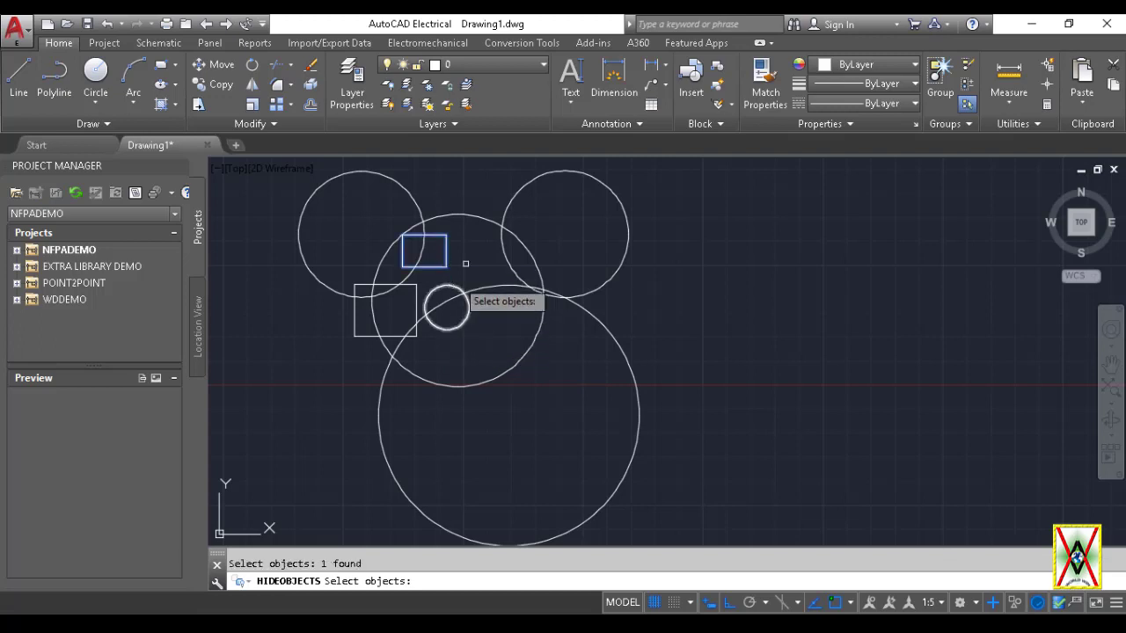
pyautogui.press('Return')
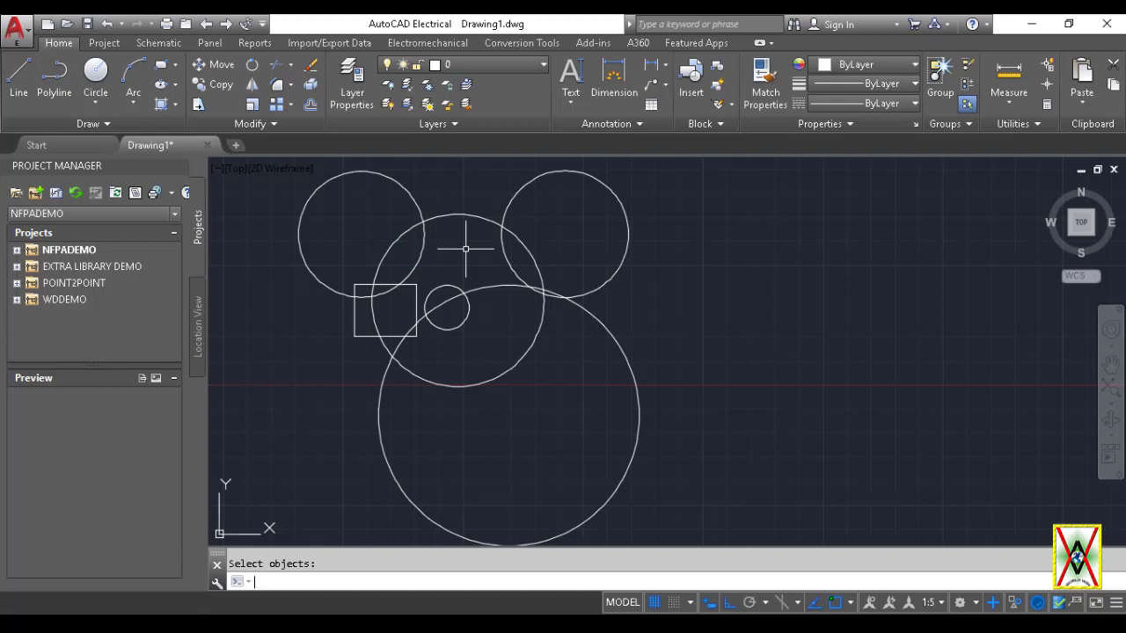
pyautogui.click(1013, 603)
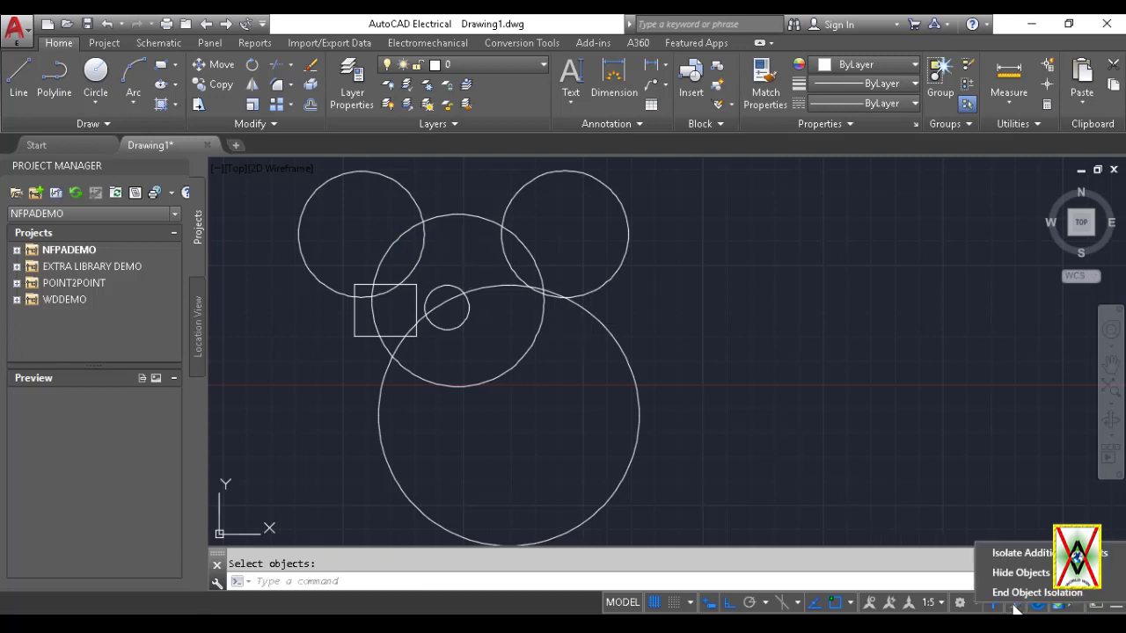
pyautogui.click(1024, 594)
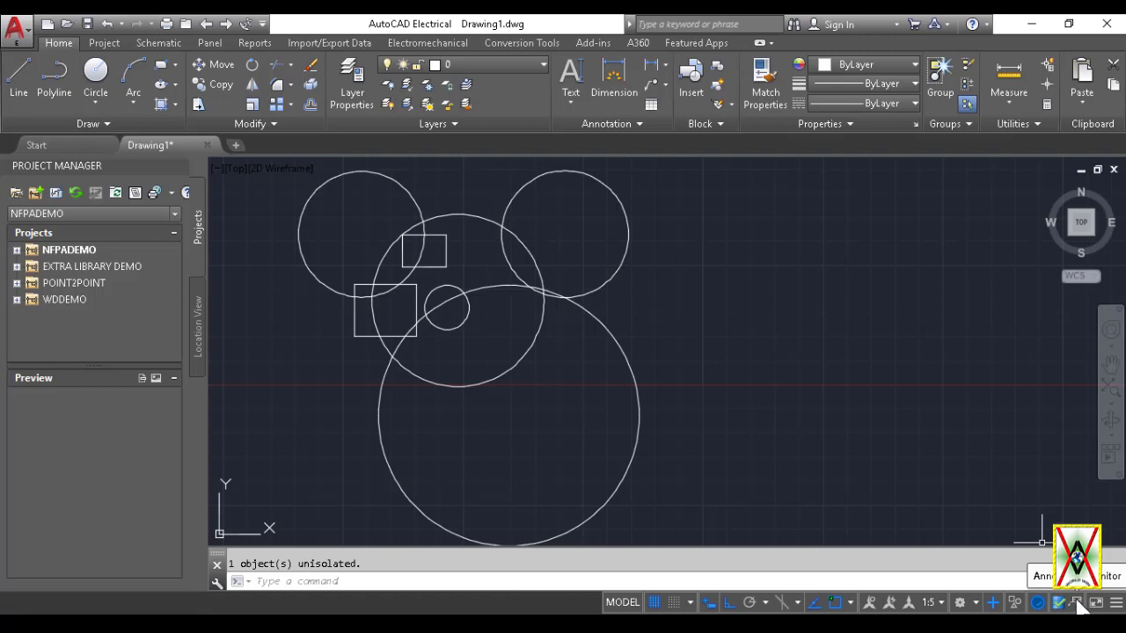
pyautogui.click(983, 601)
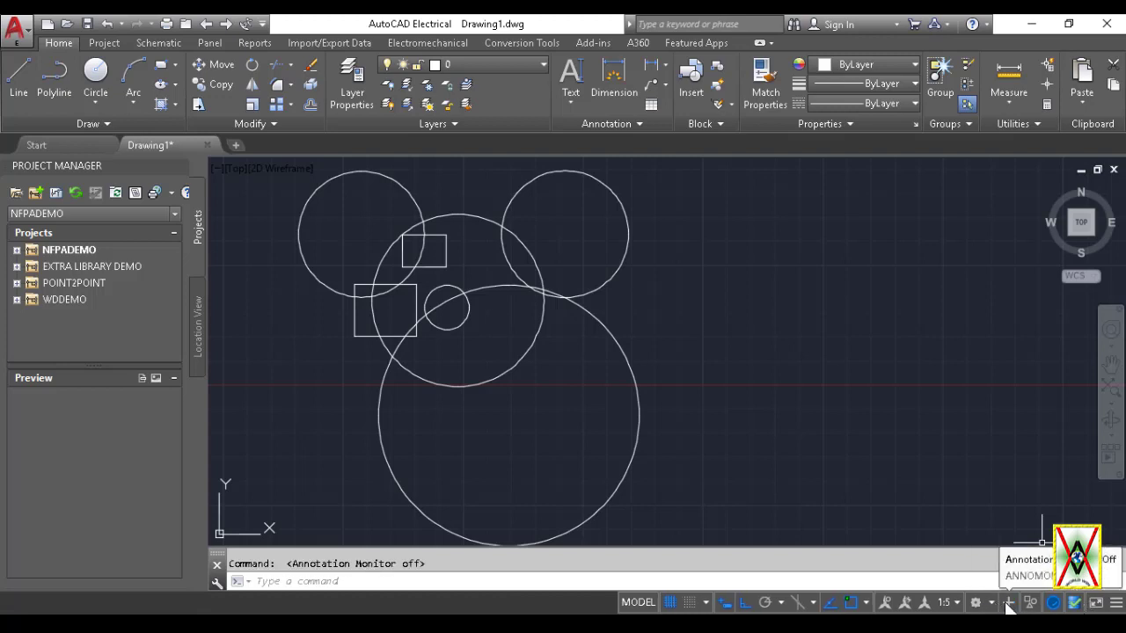
pyautogui.click(1009, 604)
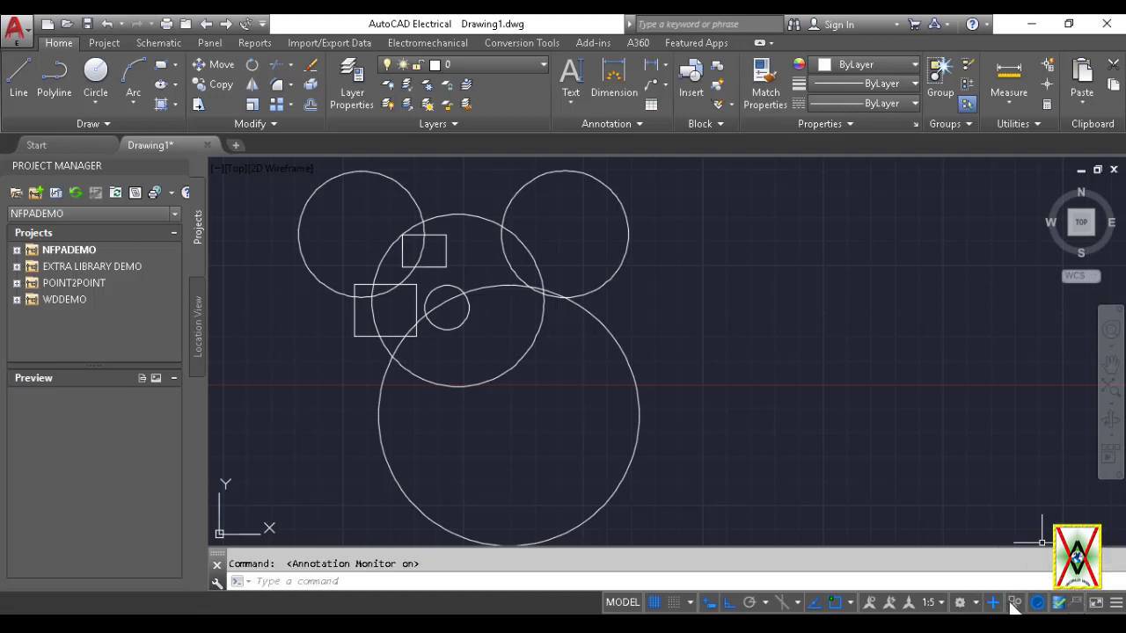
pyautogui.click(1097, 603)
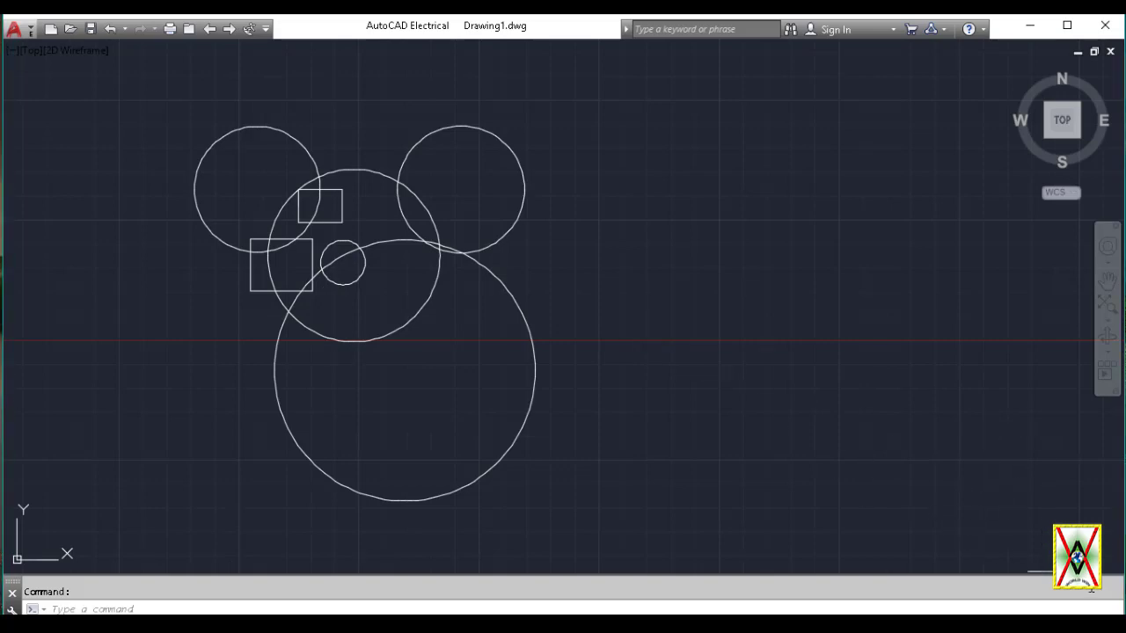
pyautogui.click(1100, 607)
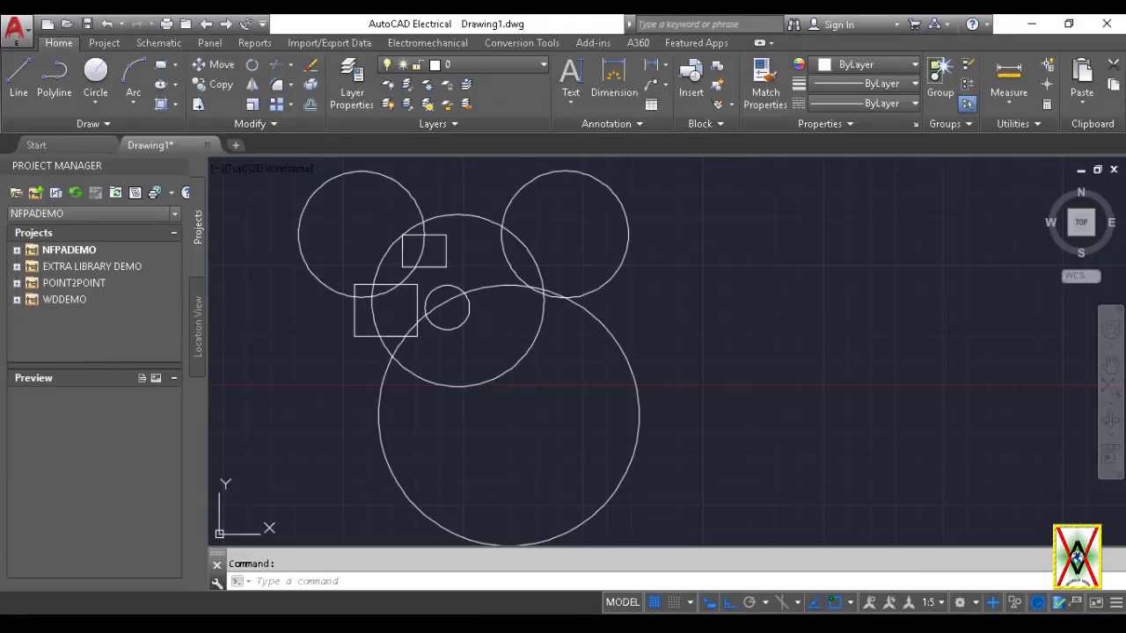
# Step: Check LineWeight in the status bar customization list so its toggle is displayed
pyautogui.click(1116, 605)
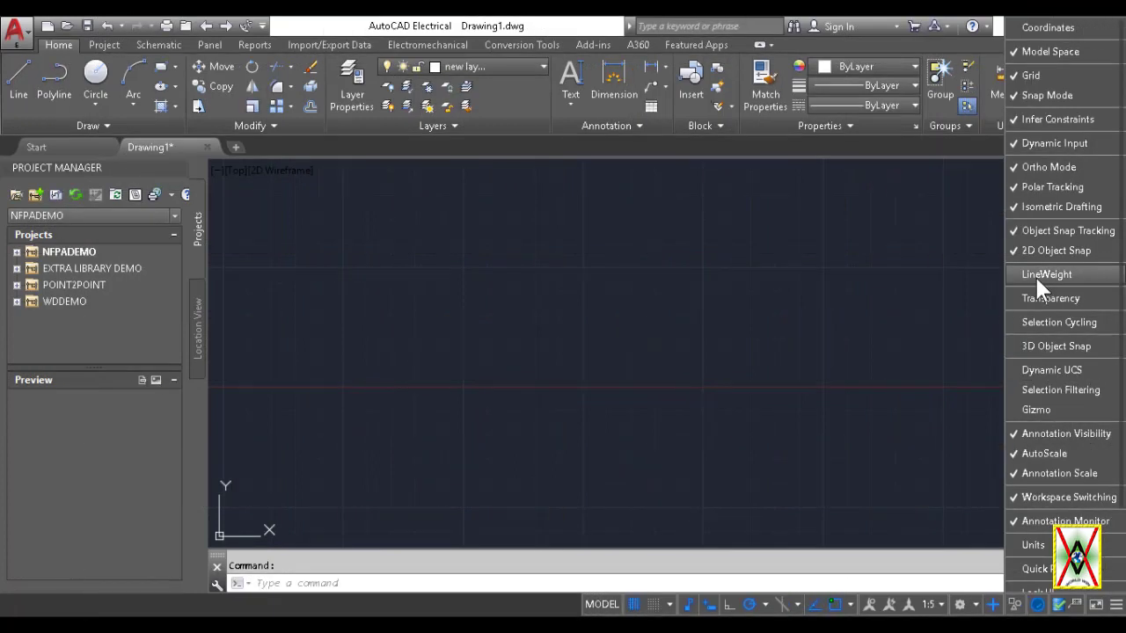
pyautogui.click(1034, 274)
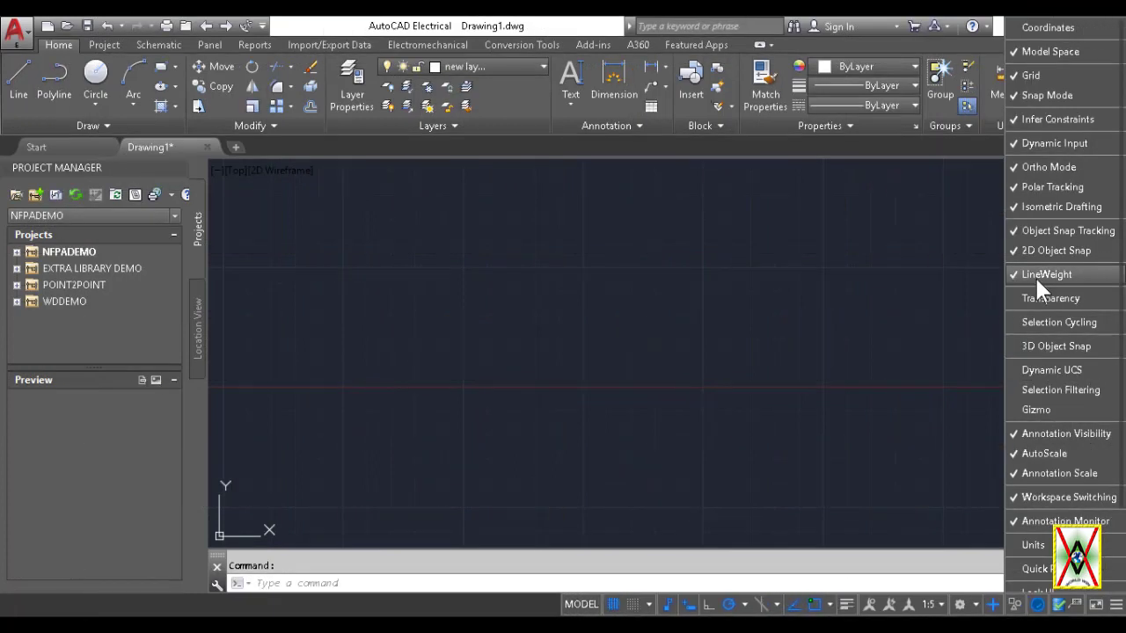
pyautogui.click(749, 380)
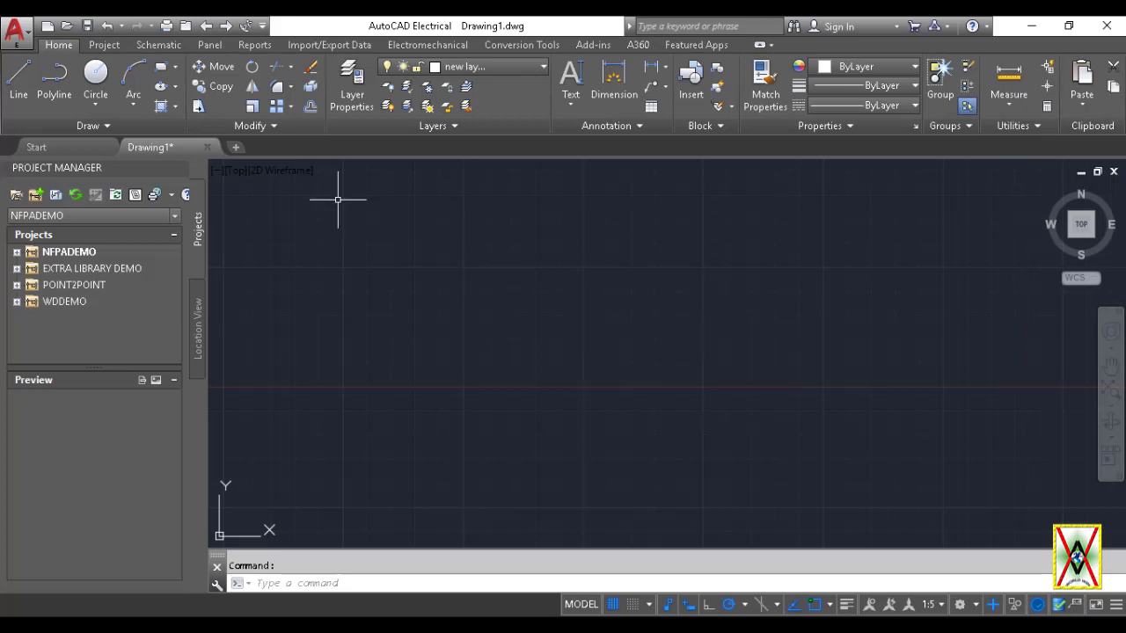
# Step: Create a new layer named layer02 with colour cyan
pyautogui.click(351, 94)
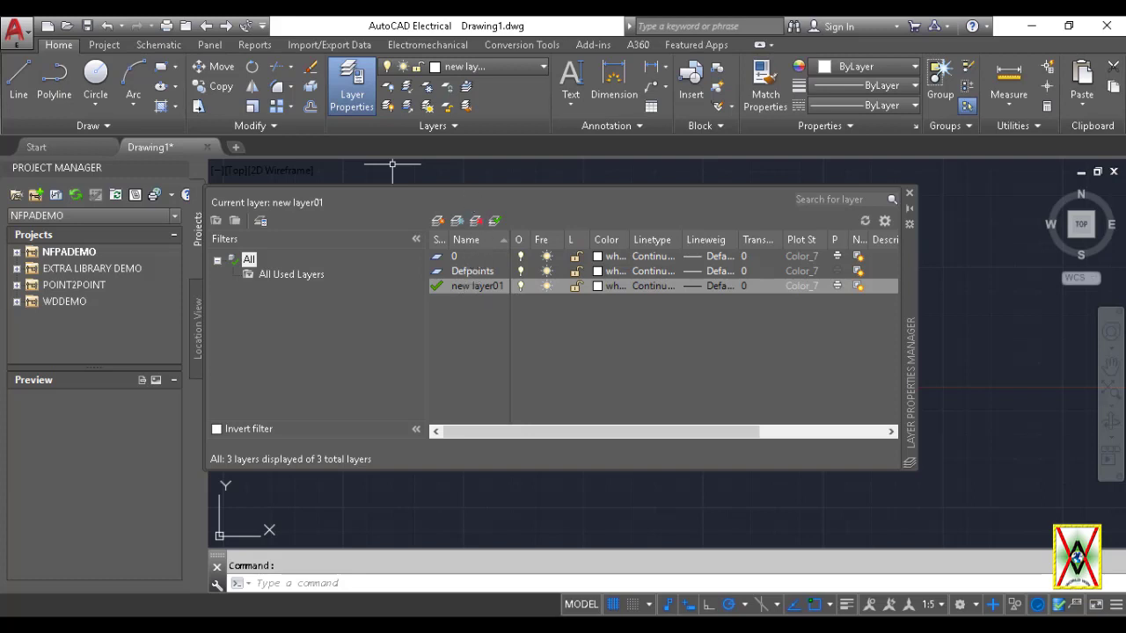
pyautogui.click(438, 221)
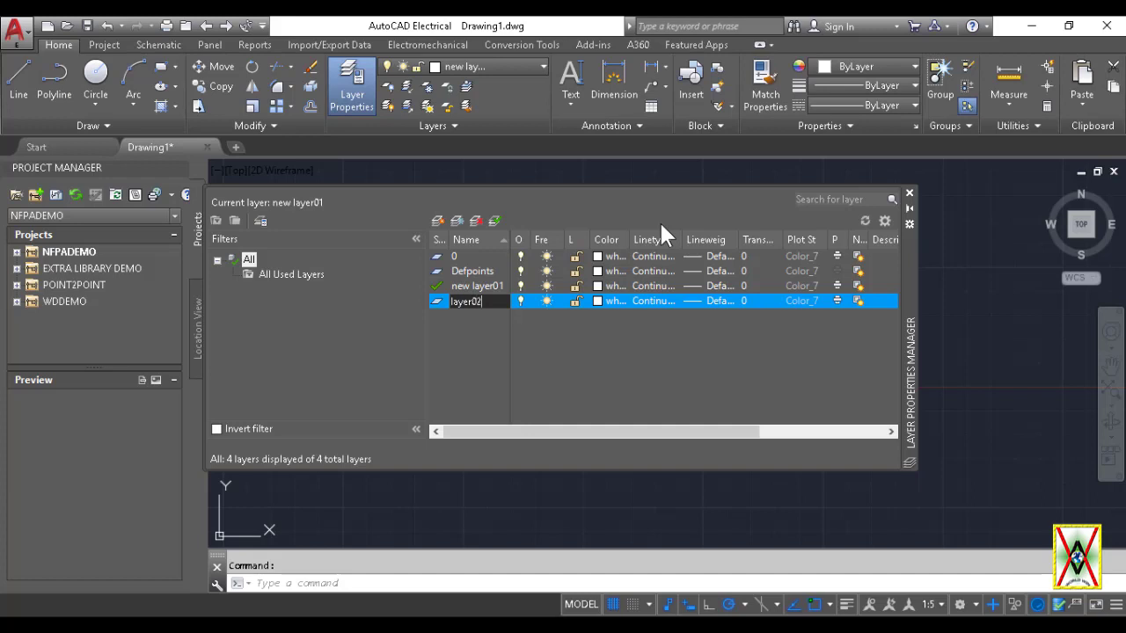
pyautogui.press('Return')
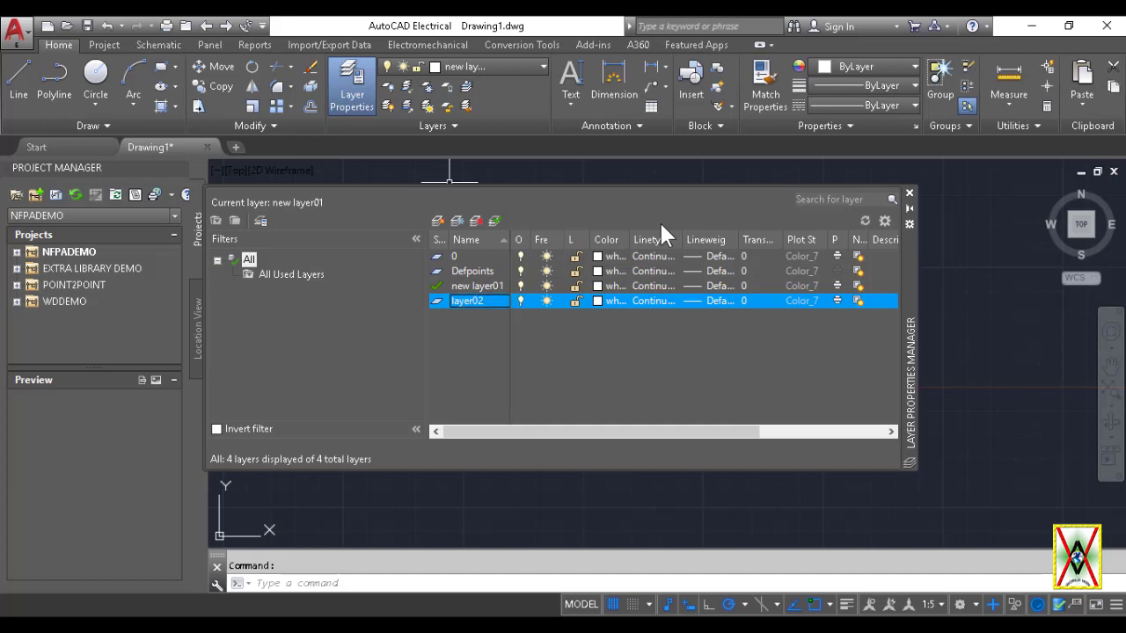
pyautogui.click(597, 302)
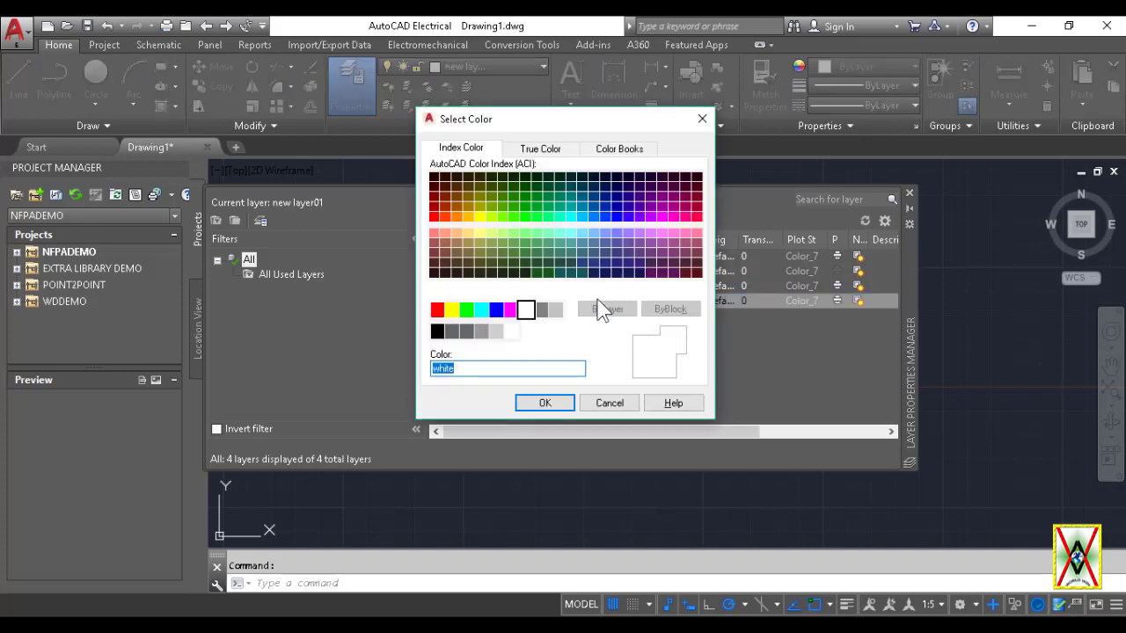
pyautogui.click(484, 310)
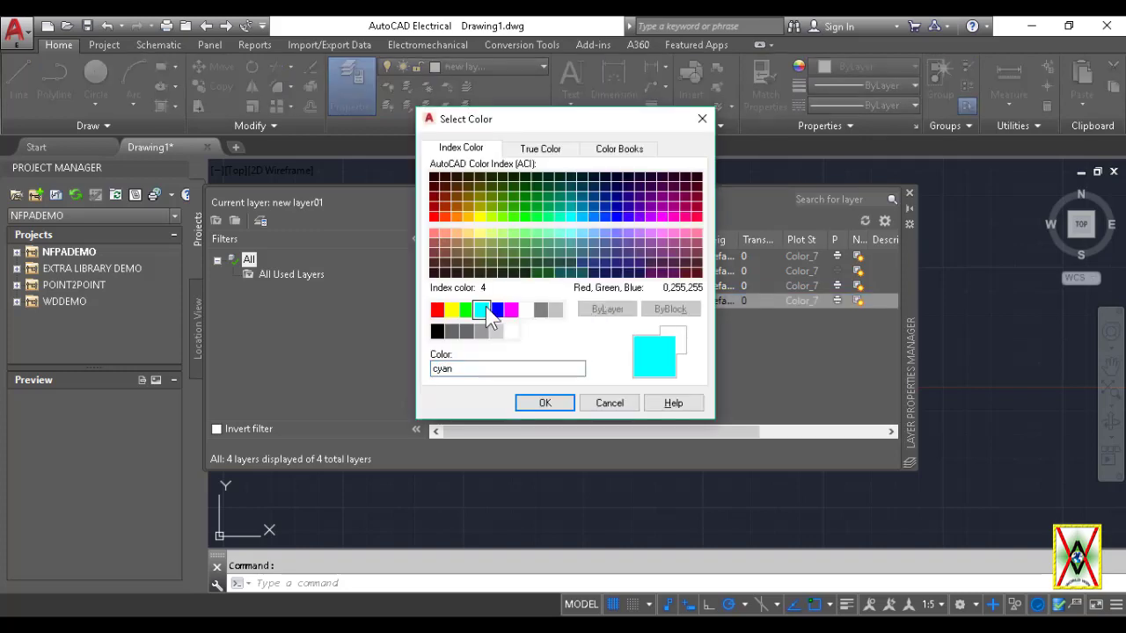
pyautogui.click(541, 403)
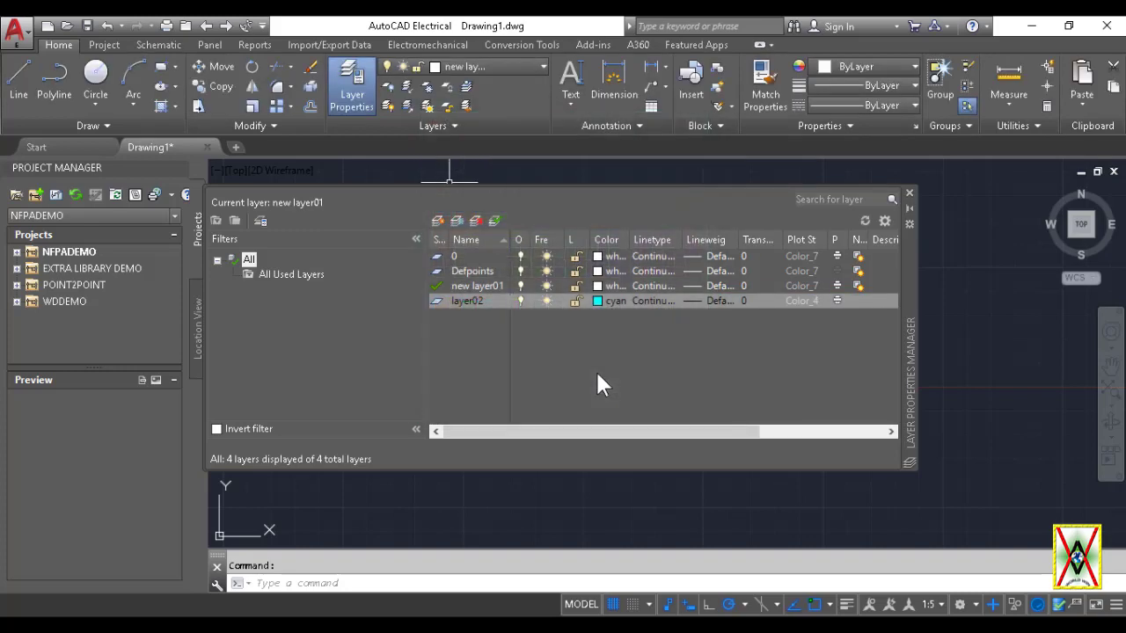
# Step: Set layer02's lineweight to 0.40 mm and close the layer palette
pyautogui.click(690, 308)
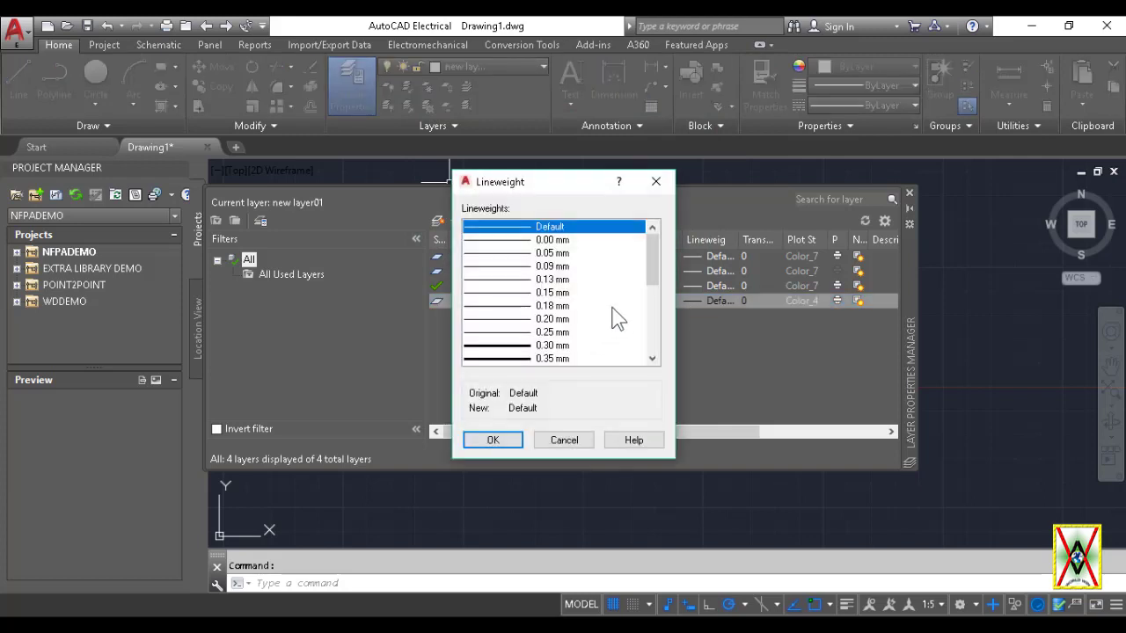
pyautogui.scroll(-2, 587, 319)
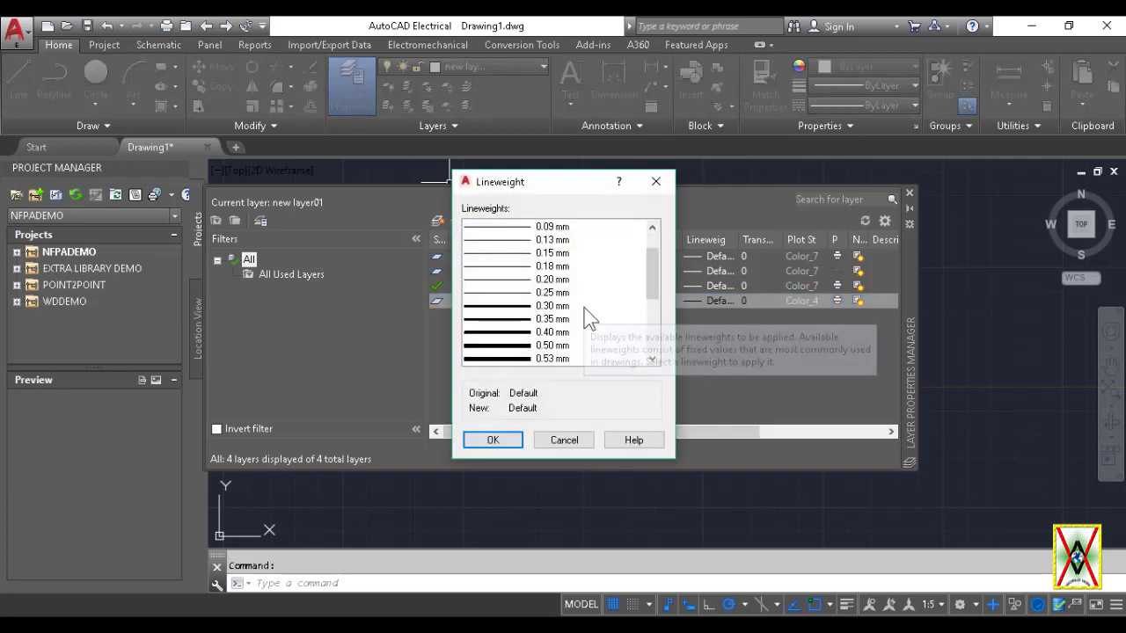
pyautogui.click(517, 333)
pyautogui.click(506, 440)
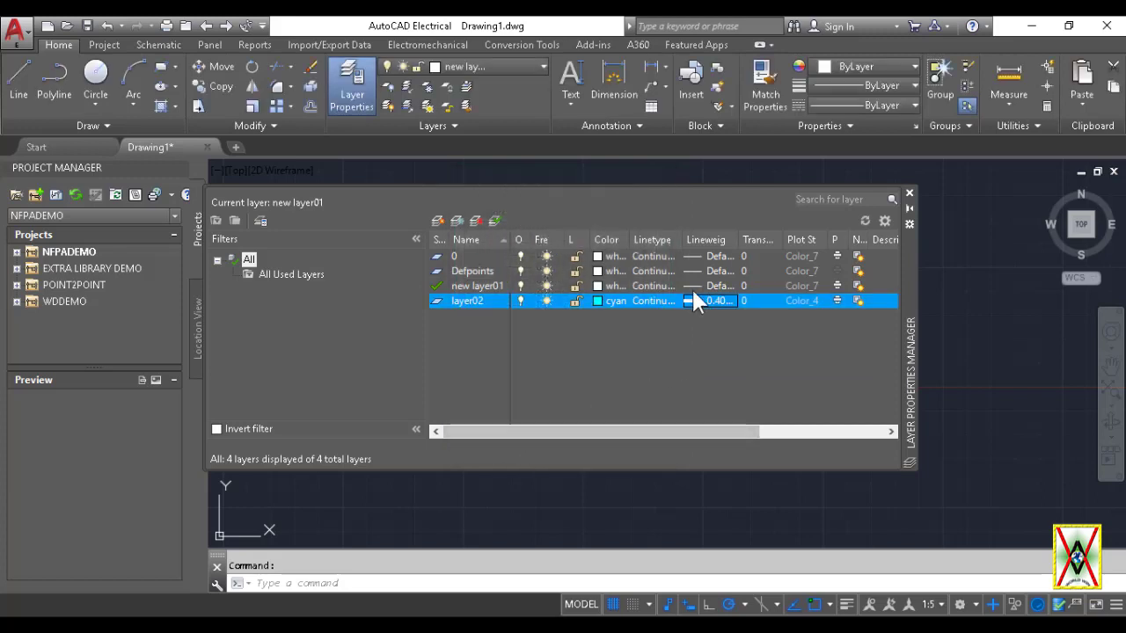
pyautogui.click(909, 193)
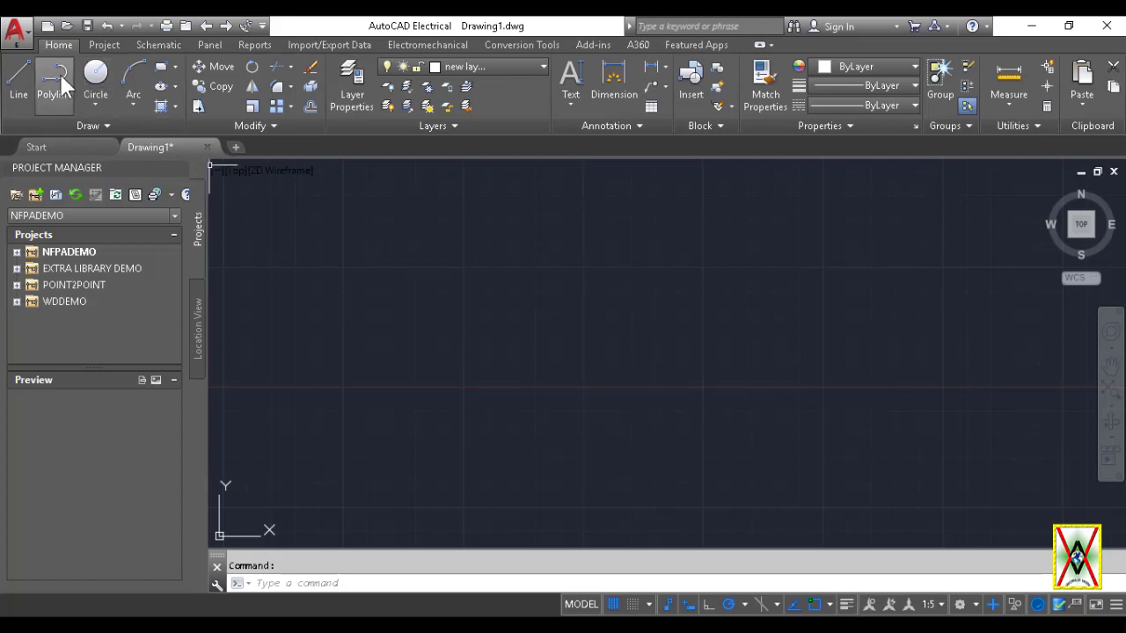
# Step: Draw a horizontal line on layer01, leaving the current layer unchanged
pyautogui.click(24, 77)
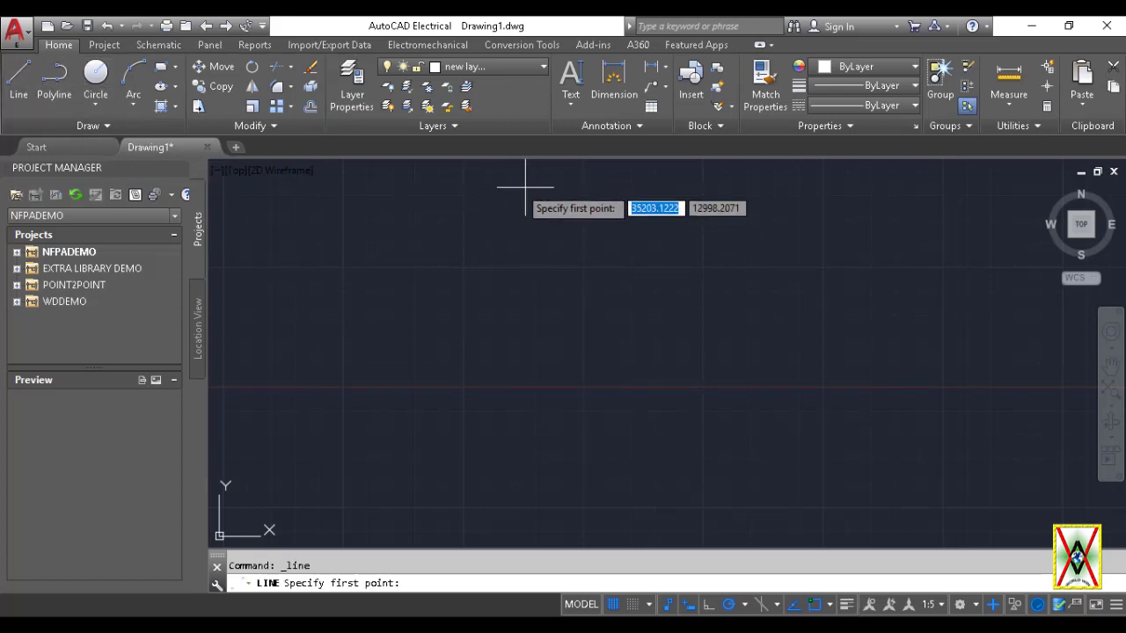
pyautogui.click(534, 67)
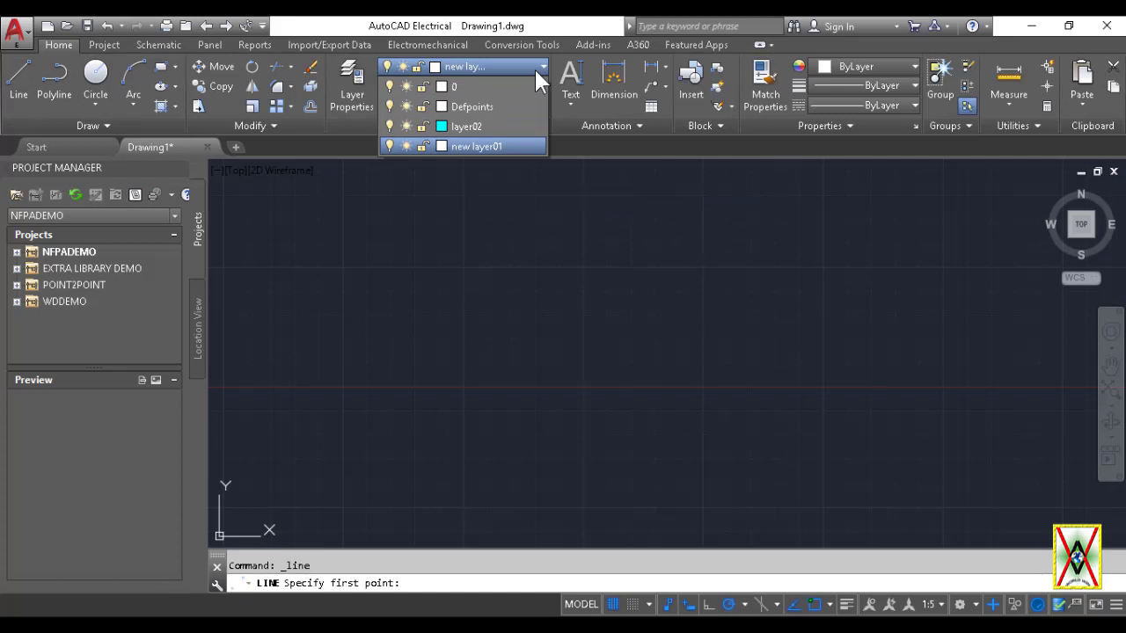
pyautogui.click(534, 65)
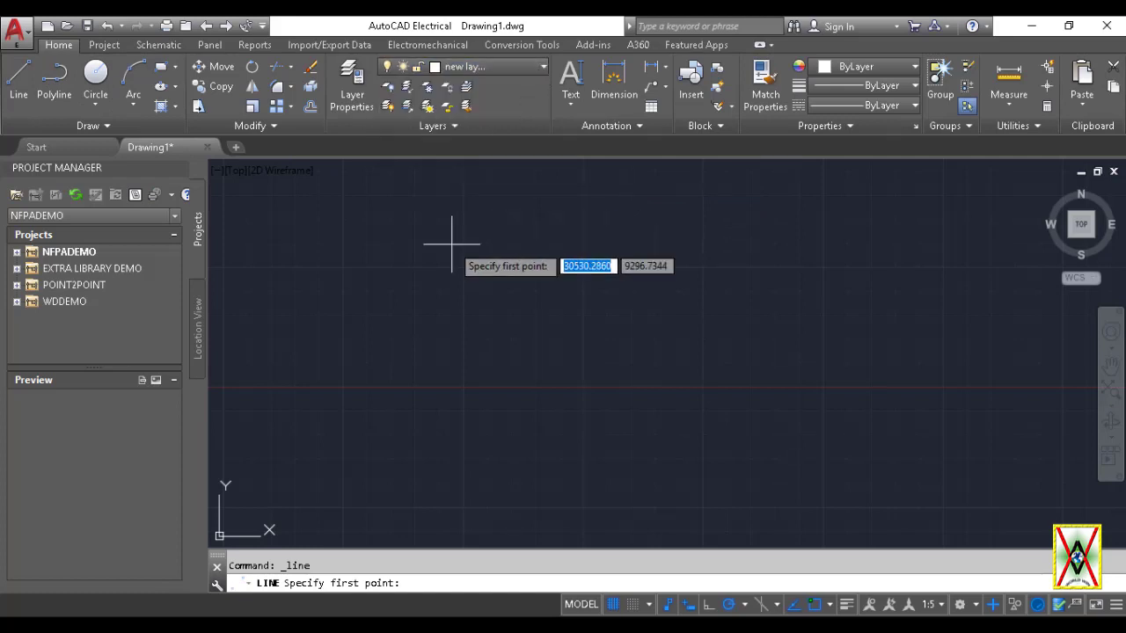
pyautogui.click(428, 265)
pyautogui.click(740, 265)
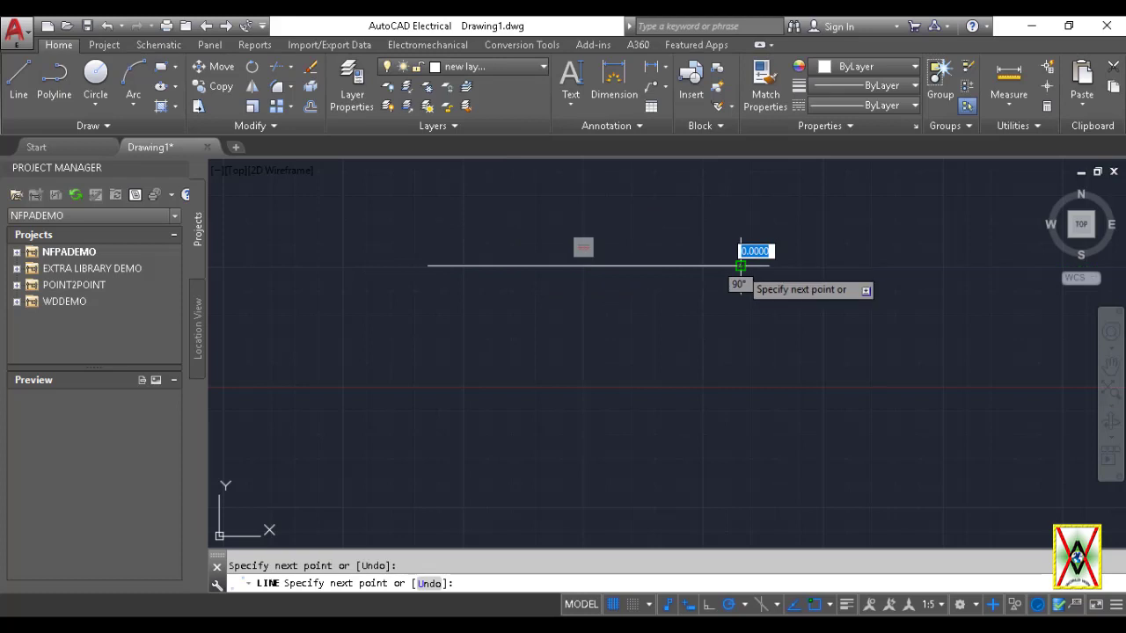
pyautogui.press('Return')
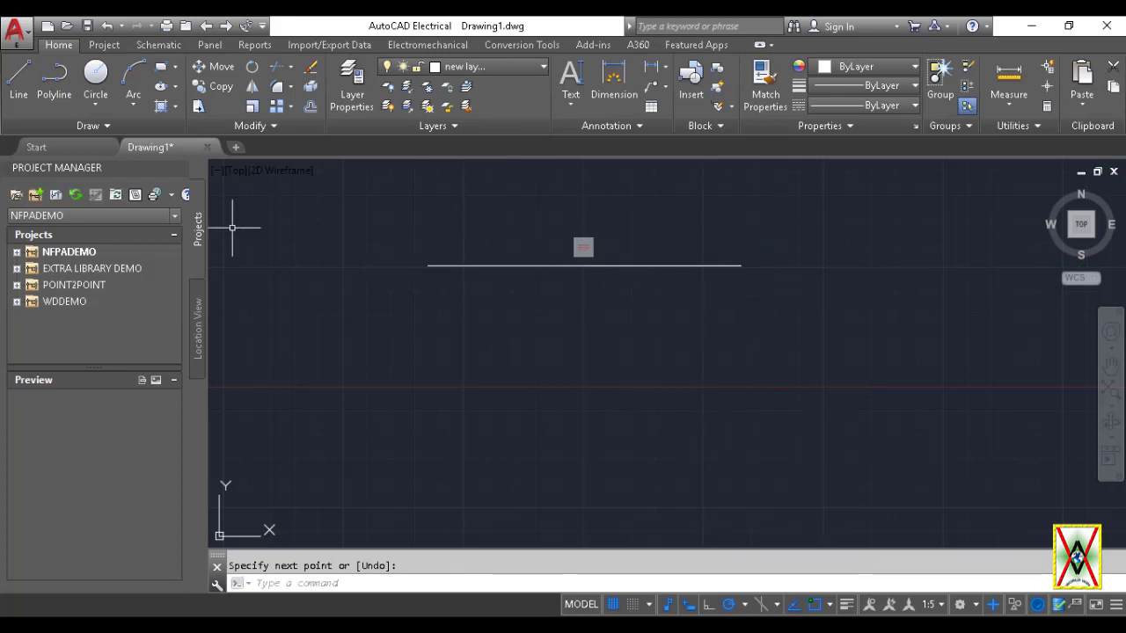
# Step: Make layer02 current and draw a slightly slanted cyan line below the first line
pyautogui.click(496, 66)
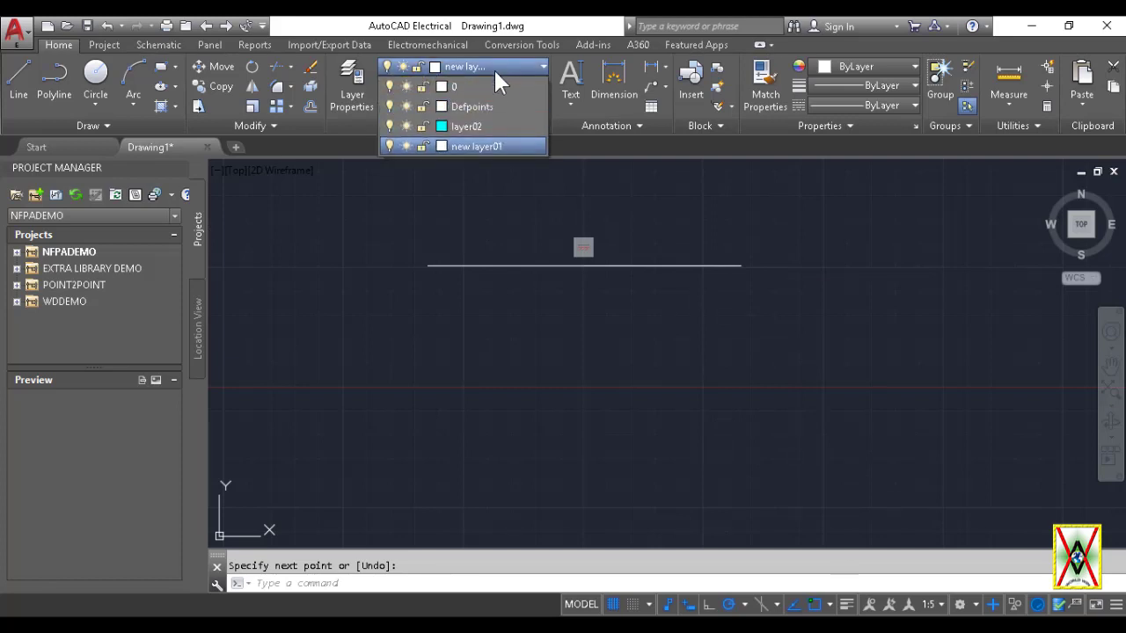
pyautogui.click(467, 129)
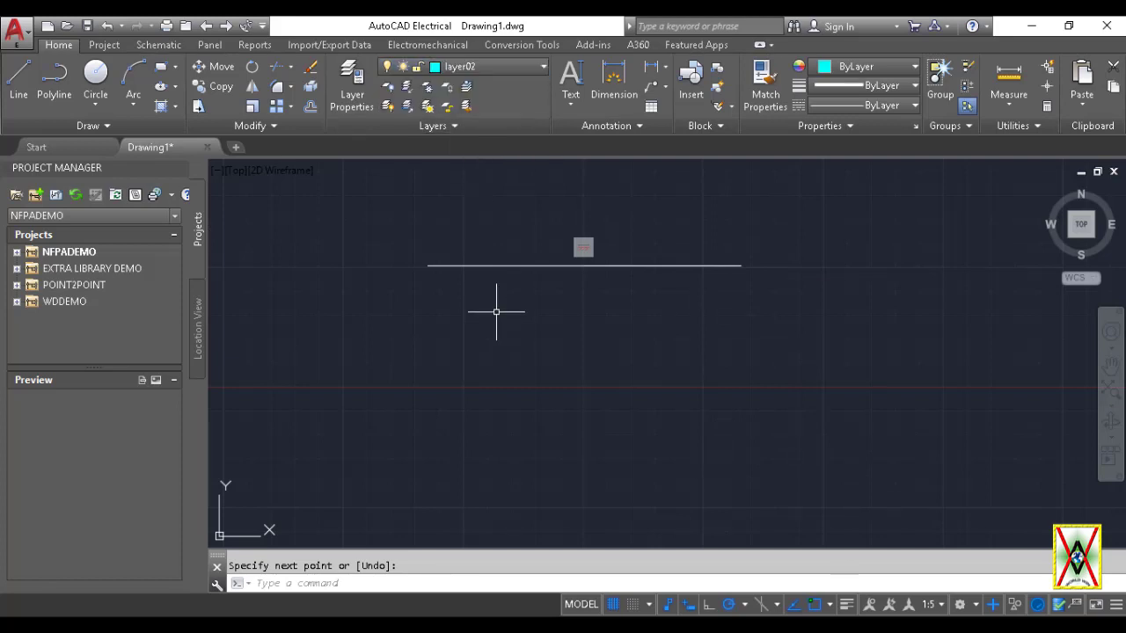
pyautogui.click(449, 325)
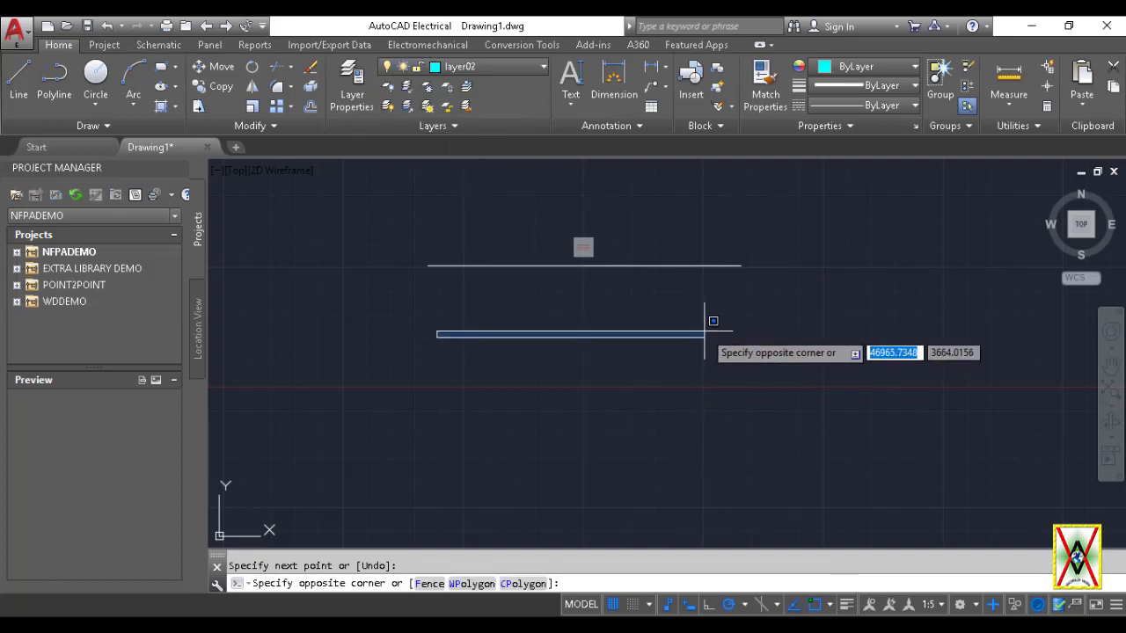
pyautogui.click(762, 327)
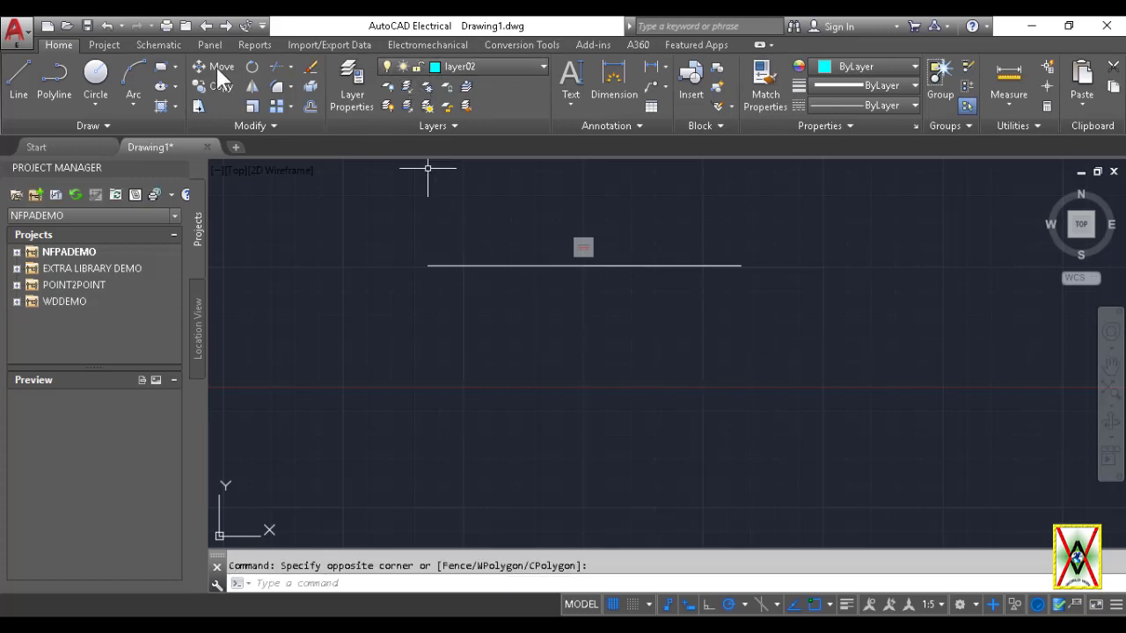
pyautogui.click(19, 76)
pyautogui.click(417, 346)
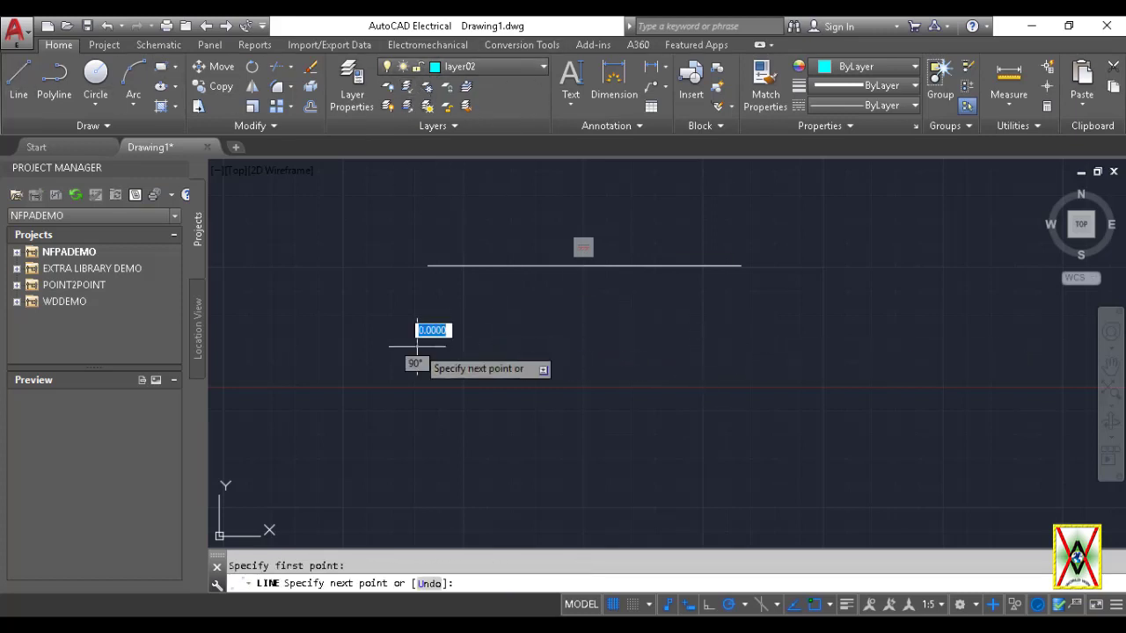
pyautogui.click(785, 338)
pyautogui.press('Return')
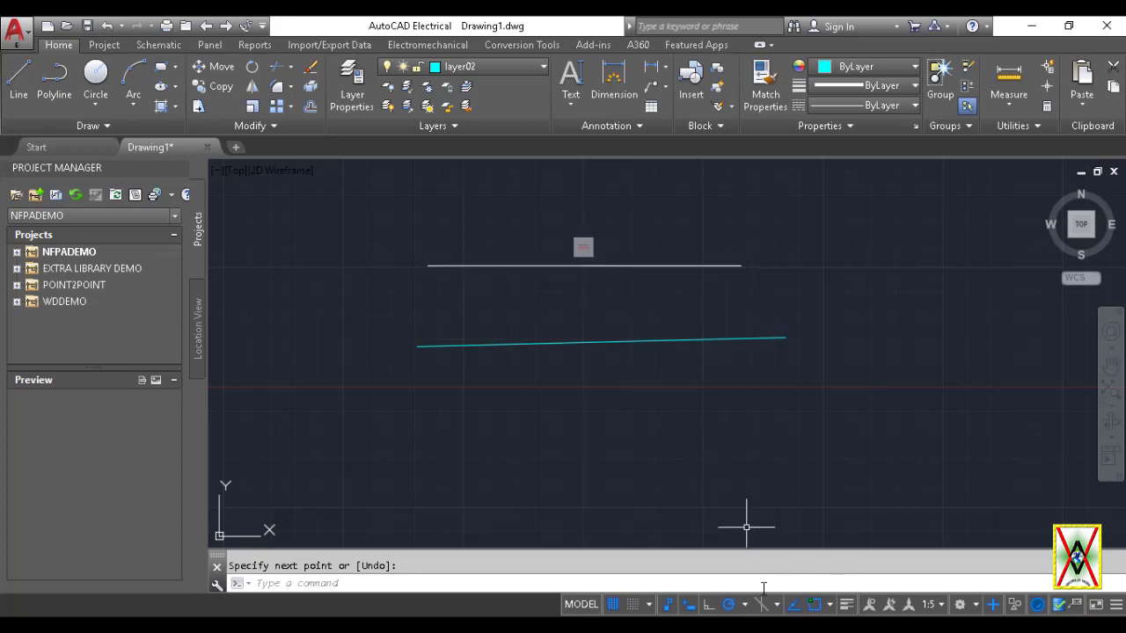
# Step: Turn off Infer Constraints and erase both existing lines
pyautogui.click(668, 606)
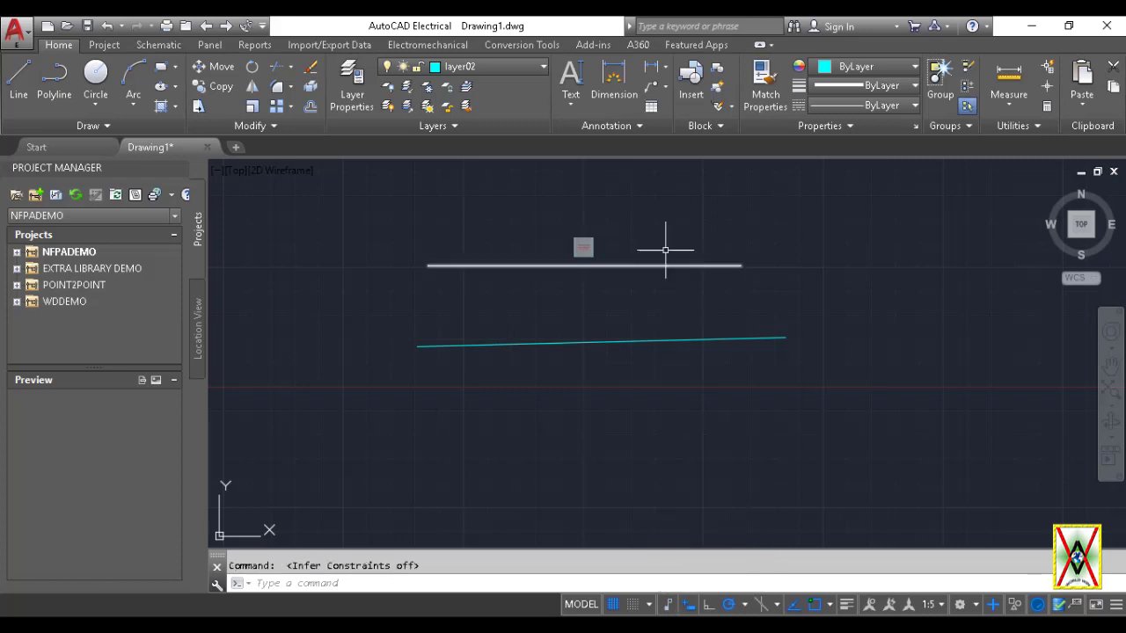
pyautogui.click(658, 369)
pyautogui.click(570, 225)
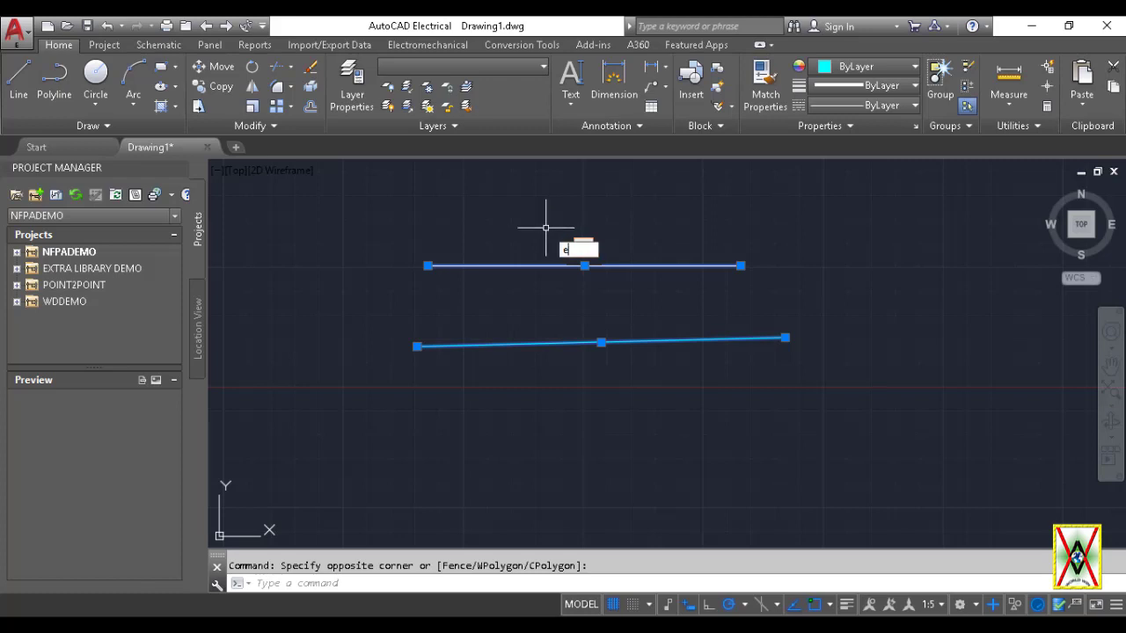
pyautogui.rightClick(565, 250)
pyautogui.click(598, 259)
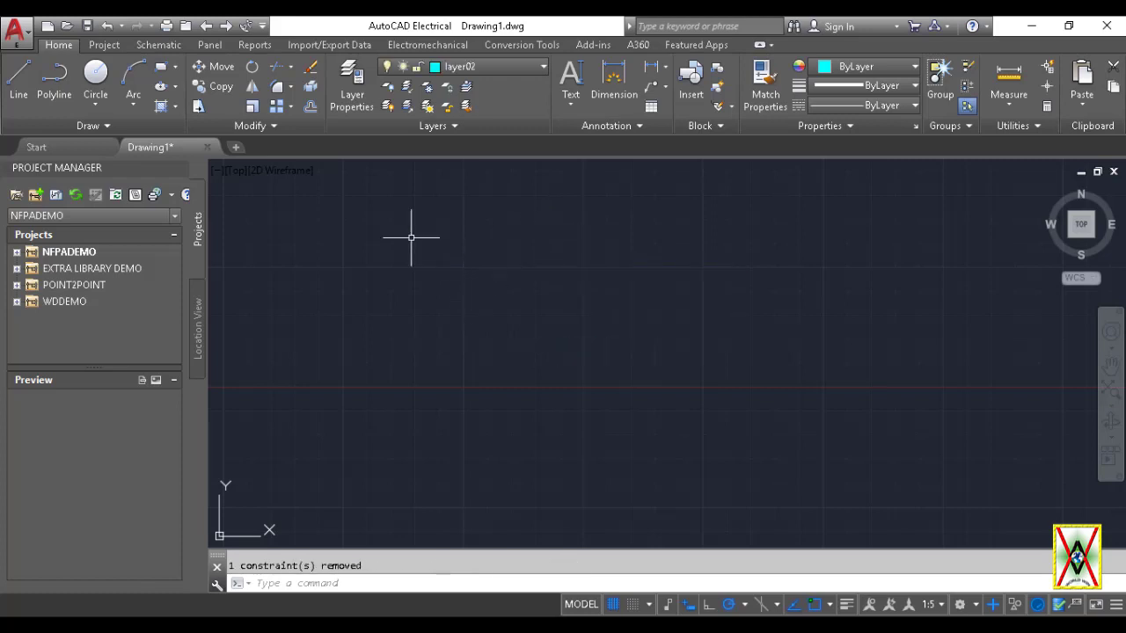
# Step: With polar tracking off and Ortho on, draw a horizontal cyan line on layer02
pyautogui.click(18, 78)
pyautogui.click(425, 227)
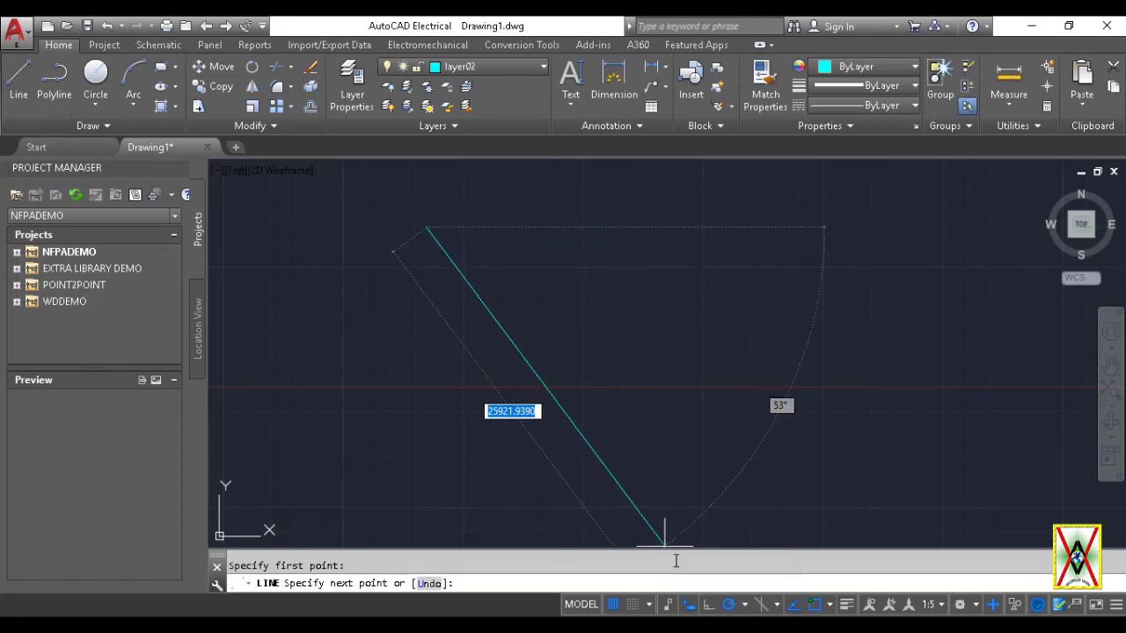
pyautogui.click(728, 604)
pyautogui.click(709, 605)
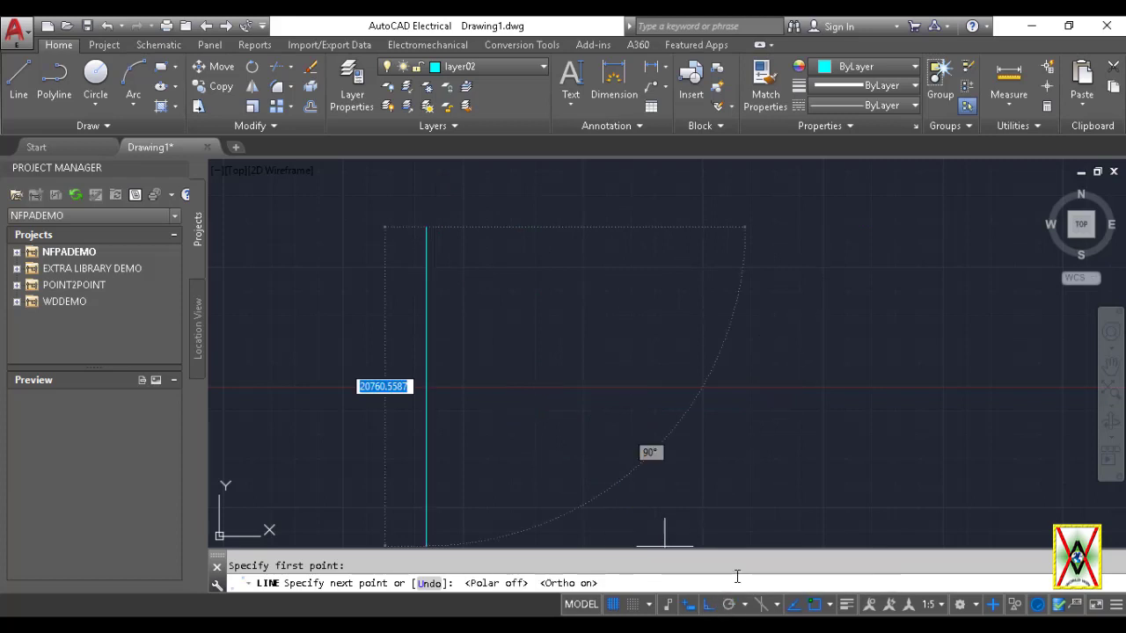
pyautogui.click(688, 227)
pyautogui.press('Return')
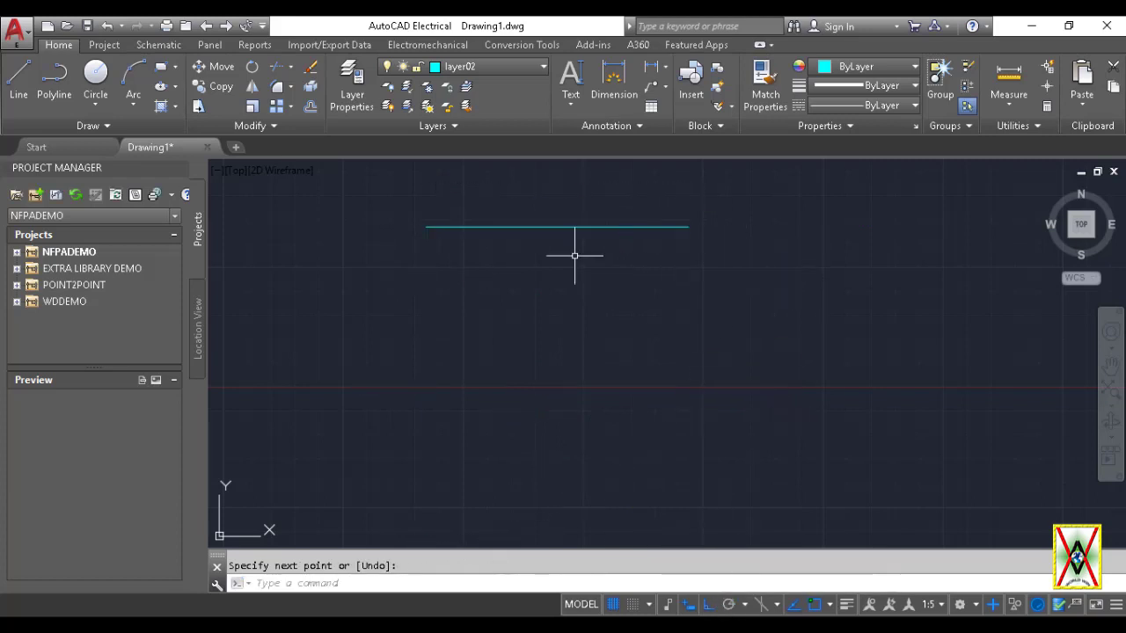
# Step: Make new layer01 current and draw a white line beneath the cyan one
pyautogui.click(494, 66)
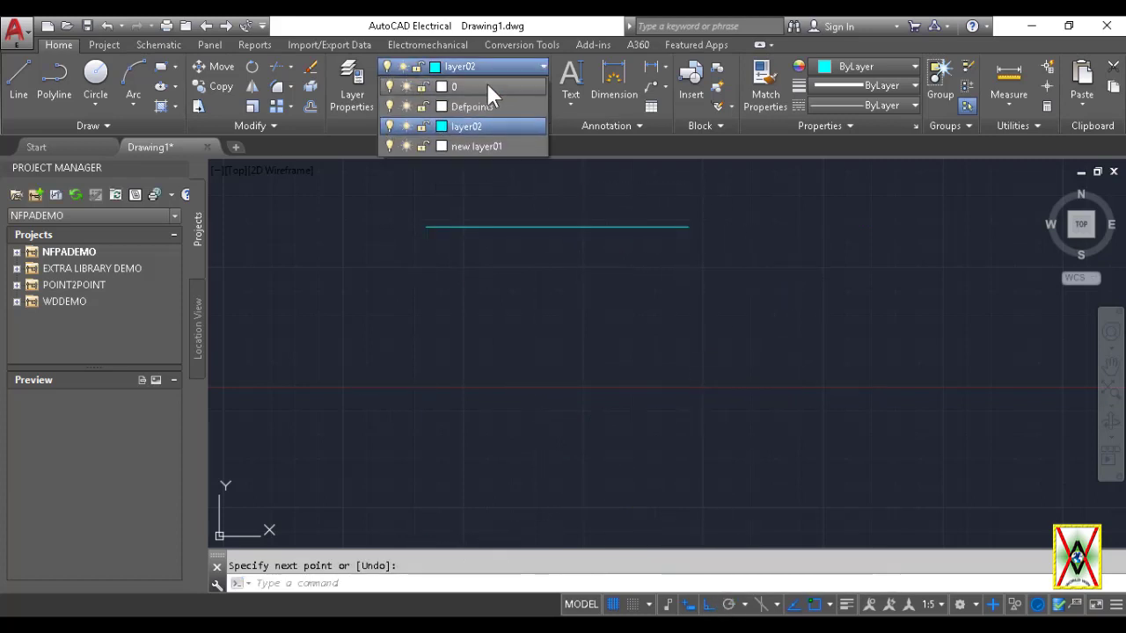
pyautogui.click(481, 146)
pyautogui.click(446, 310)
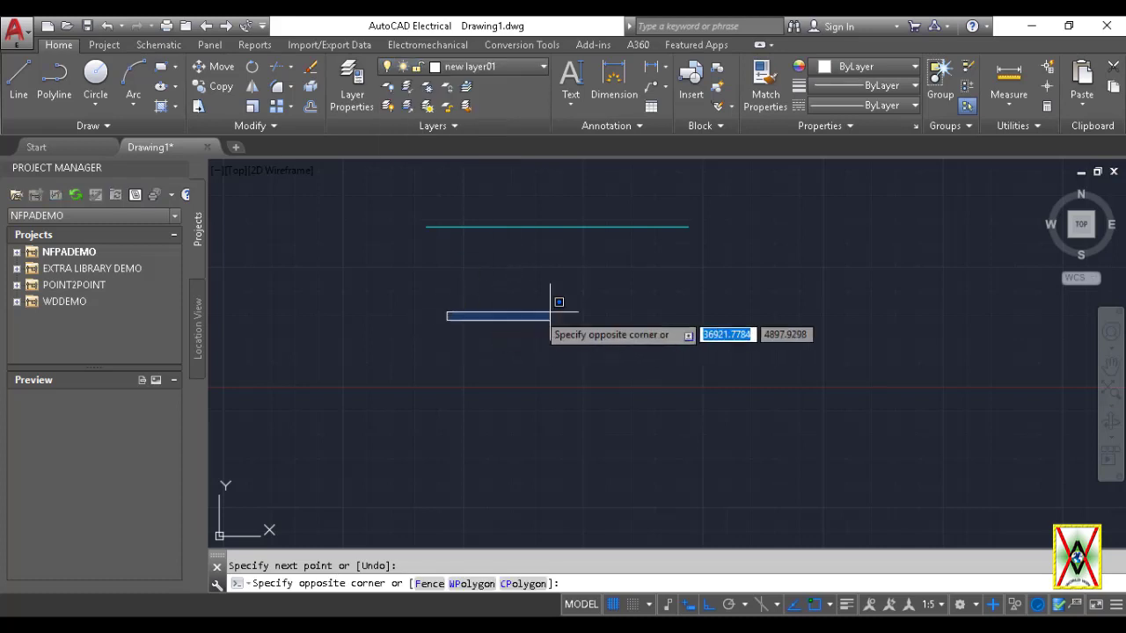
pyautogui.click(688, 313)
pyautogui.press('Return')
pyautogui.click(385, 307)
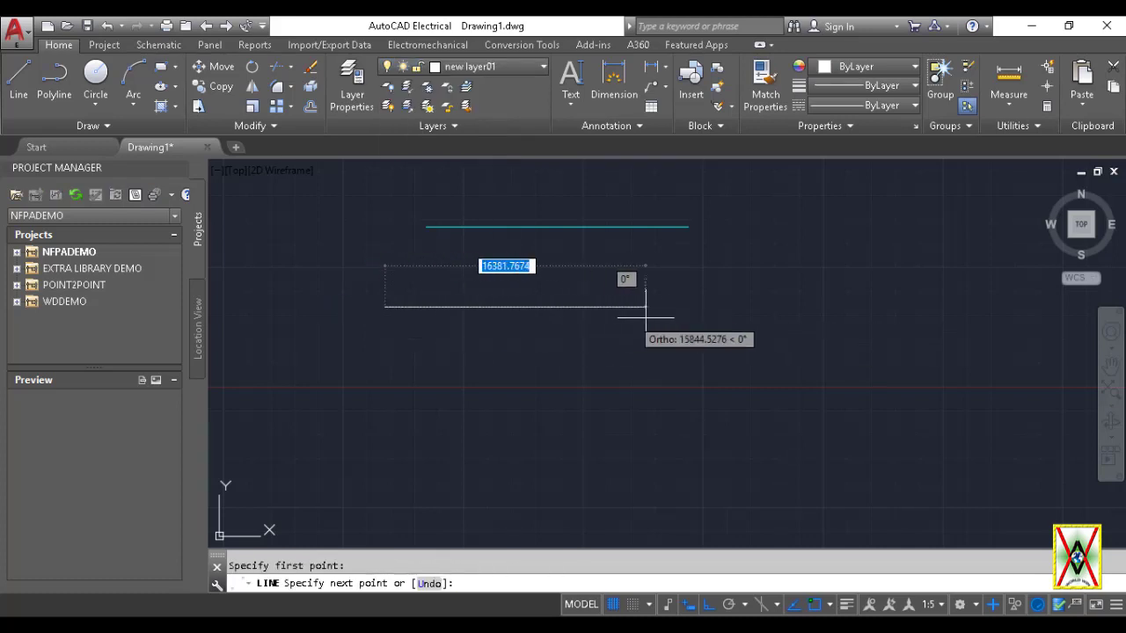
pyautogui.click(639, 348)
pyautogui.press('Return')
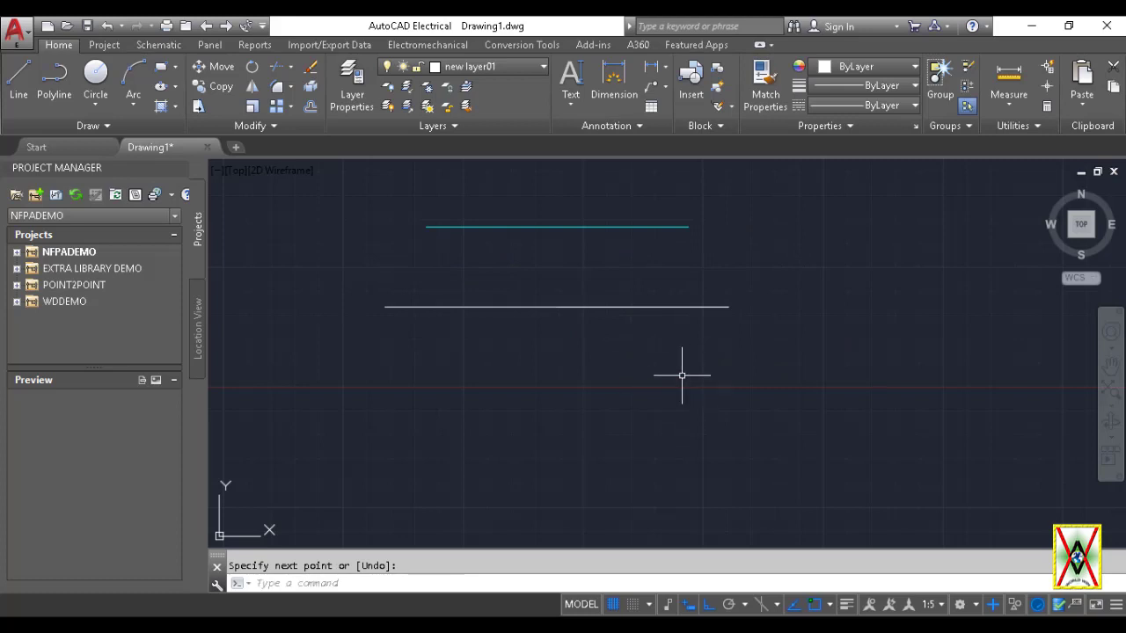
# Step: Show lineweights so the cyan line appears 0.40 mm thick, then select both lines and redraw
pyautogui.click(846, 605)
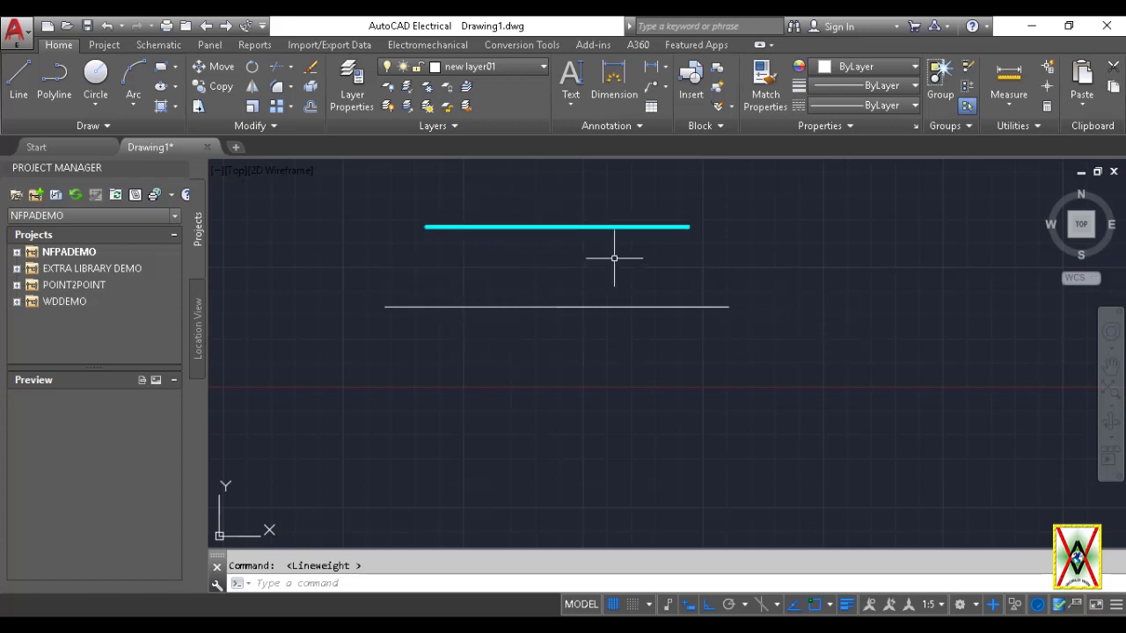
pyautogui.click(661, 251)
pyautogui.click(606, 202)
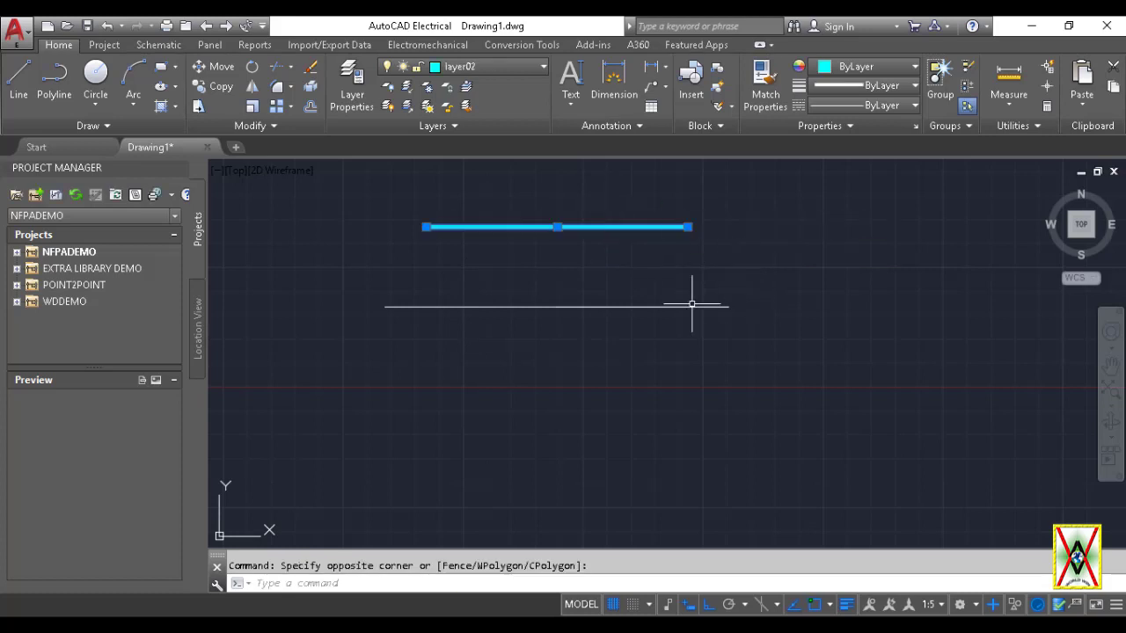
pyautogui.click(753, 364)
pyautogui.click(646, 215)
pyautogui.write('r')
pyautogui.press('Return')
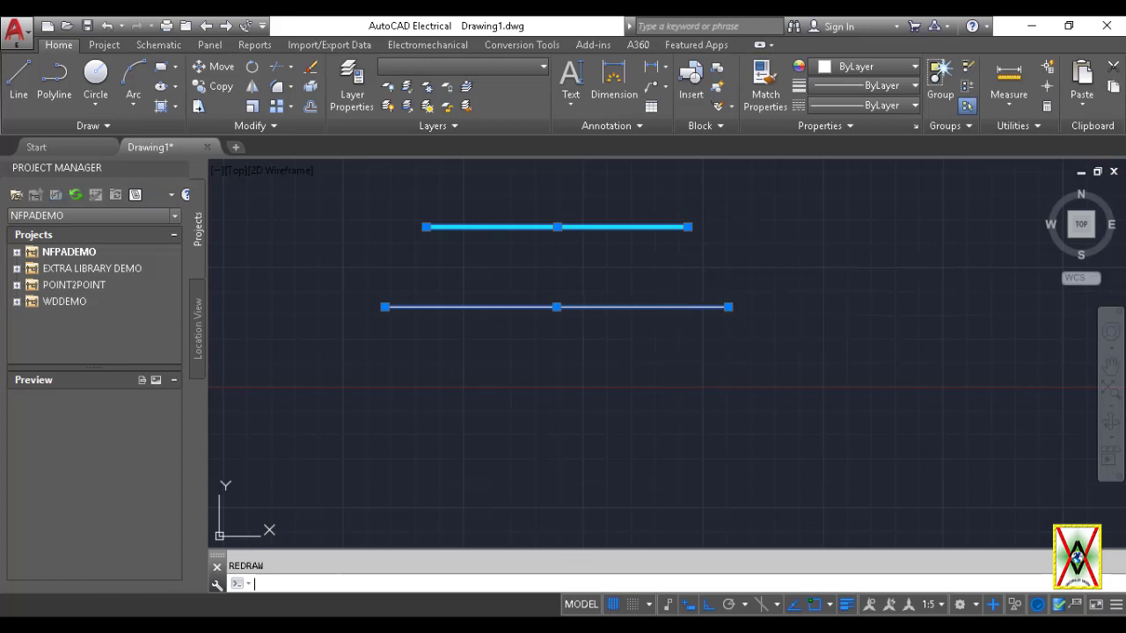
# Step: Erase both lines and turn off Object Snap Tracking, Osnap and lineweight display
pyautogui.write('e')
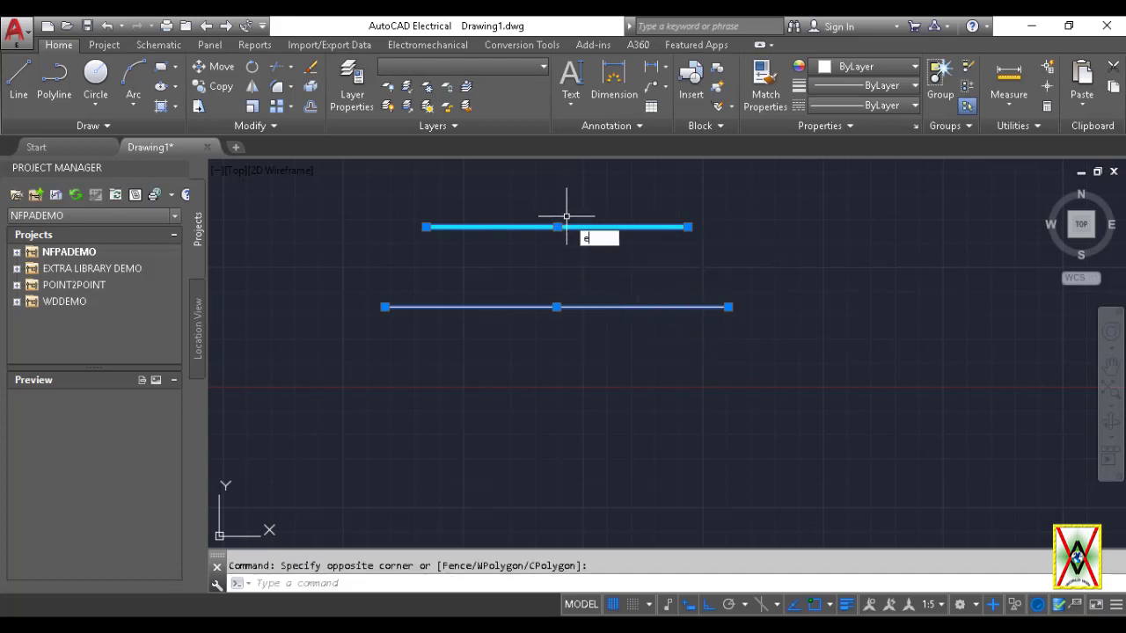
pyautogui.press('Return')
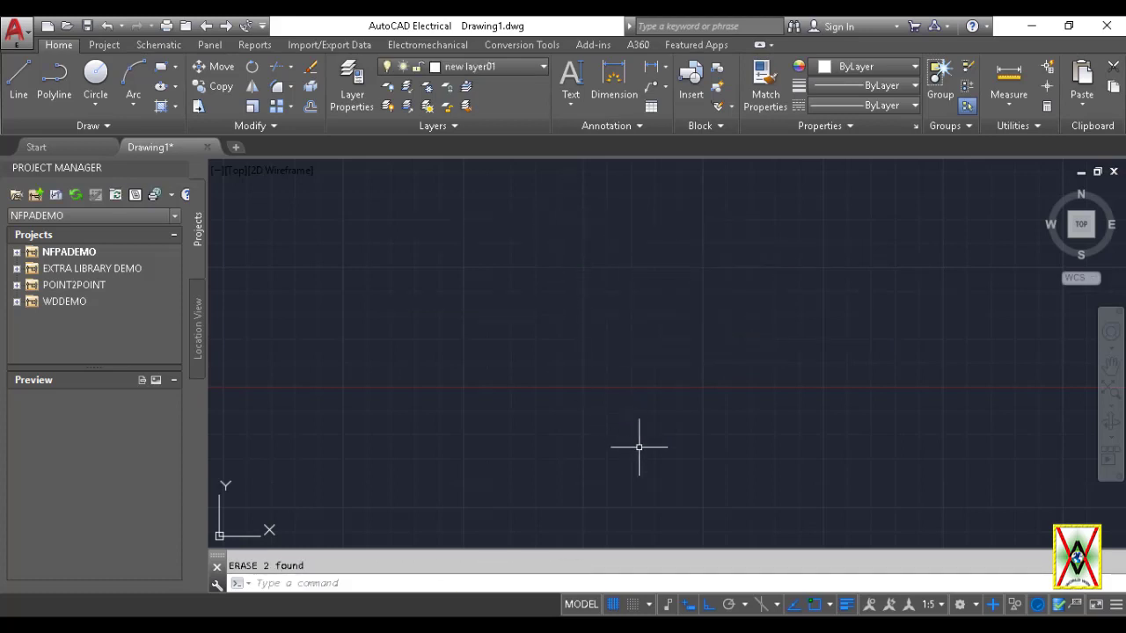
pyautogui.click(791, 610)
pyautogui.click(814, 606)
pyautogui.click(846, 606)
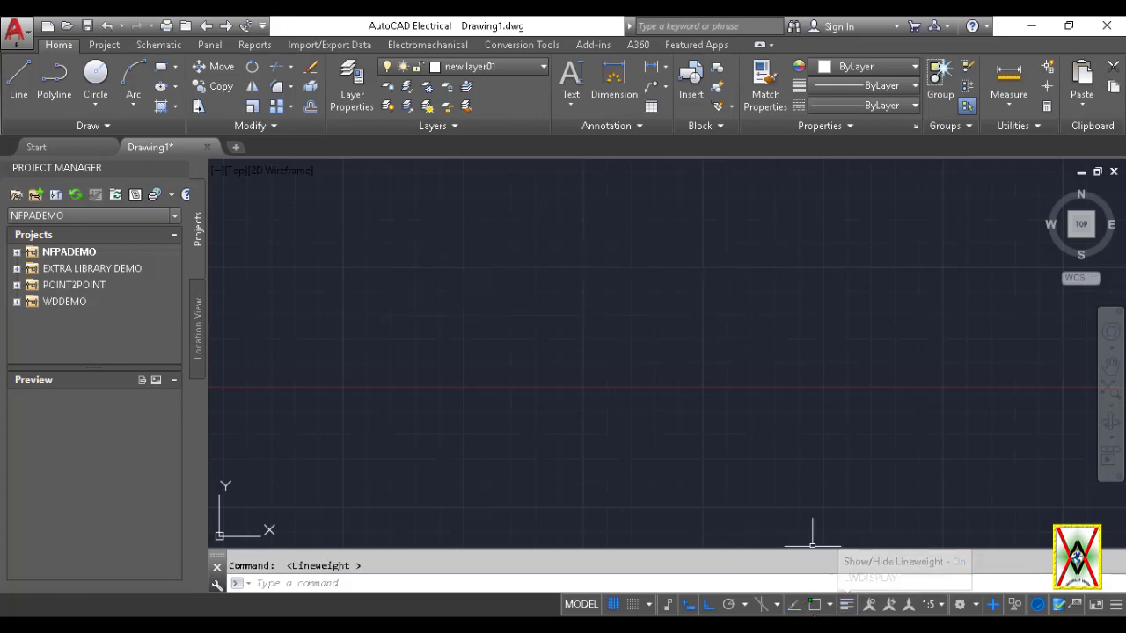
# Step: Turn off Ortho and the Annotation Monitor, and add Transparency to the status bar
pyautogui.click(707, 605)
pyautogui.click(992, 605)
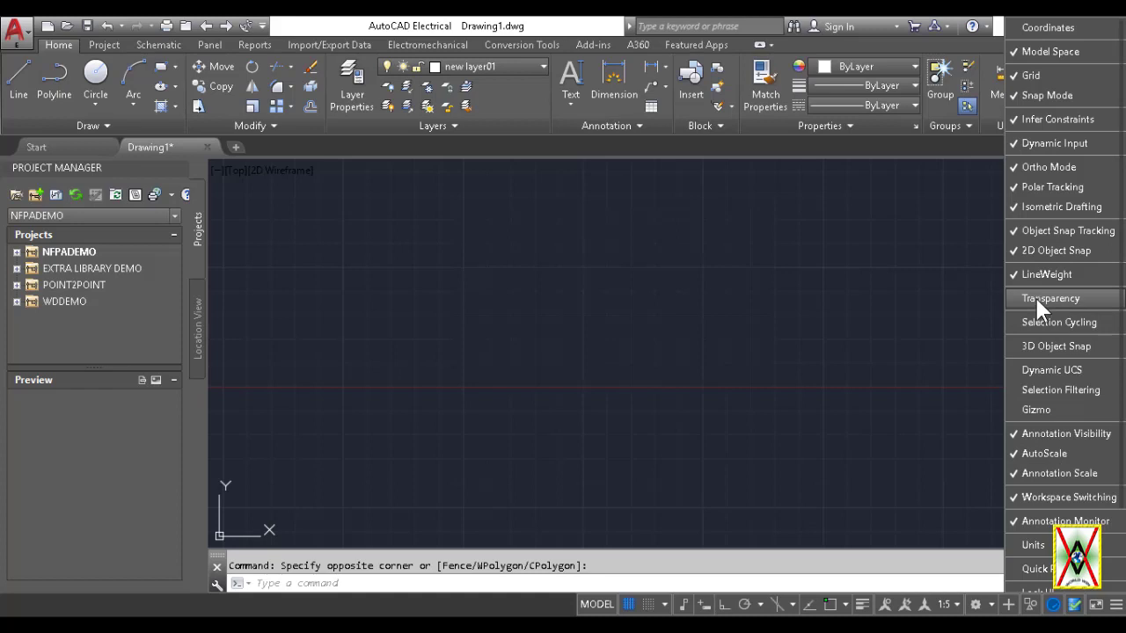
pyautogui.click(1036, 299)
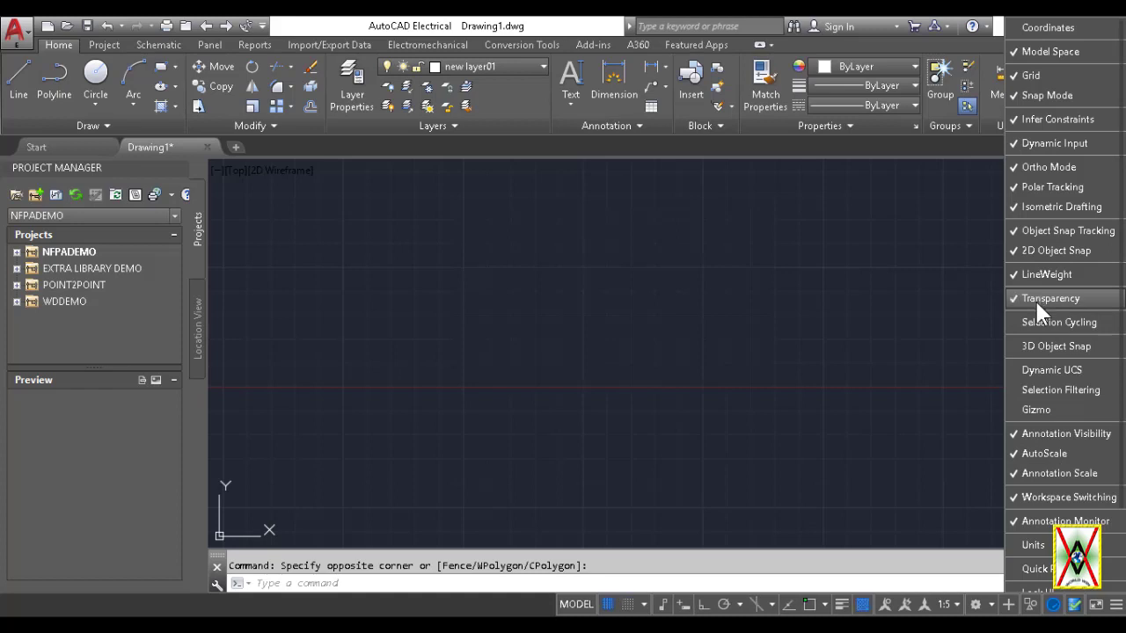
pyautogui.click(717, 368)
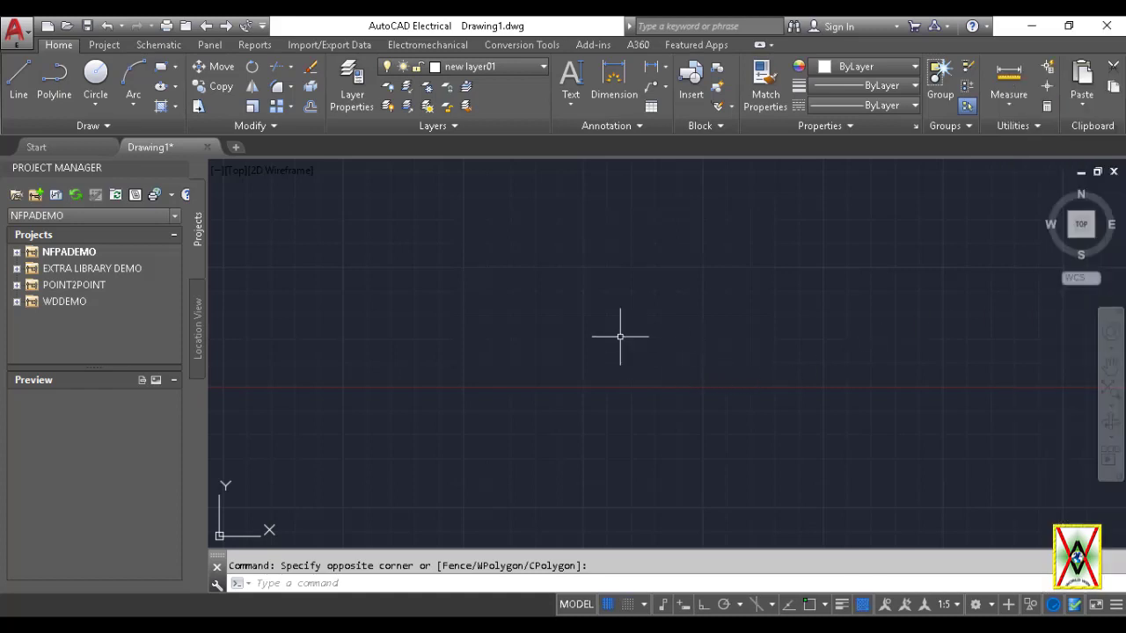
# Step: Draw a rectangle and fill its interior with a SOLID hatch
pyautogui.click(160, 67)
pyautogui.click(437, 301)
pyautogui.click(724, 440)
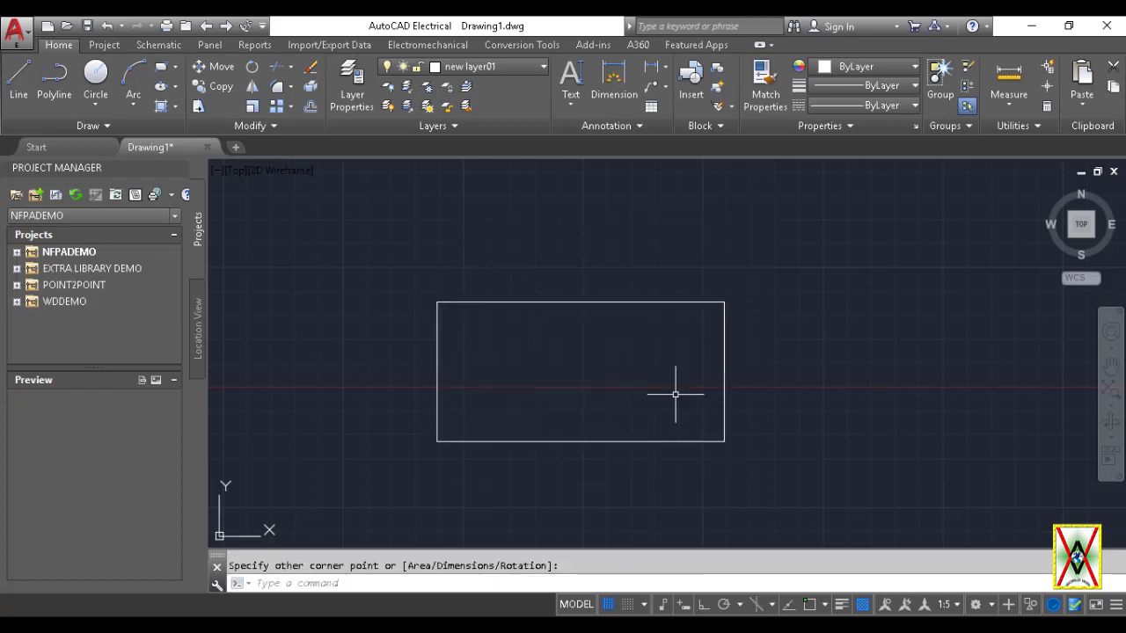
pyautogui.click(161, 105)
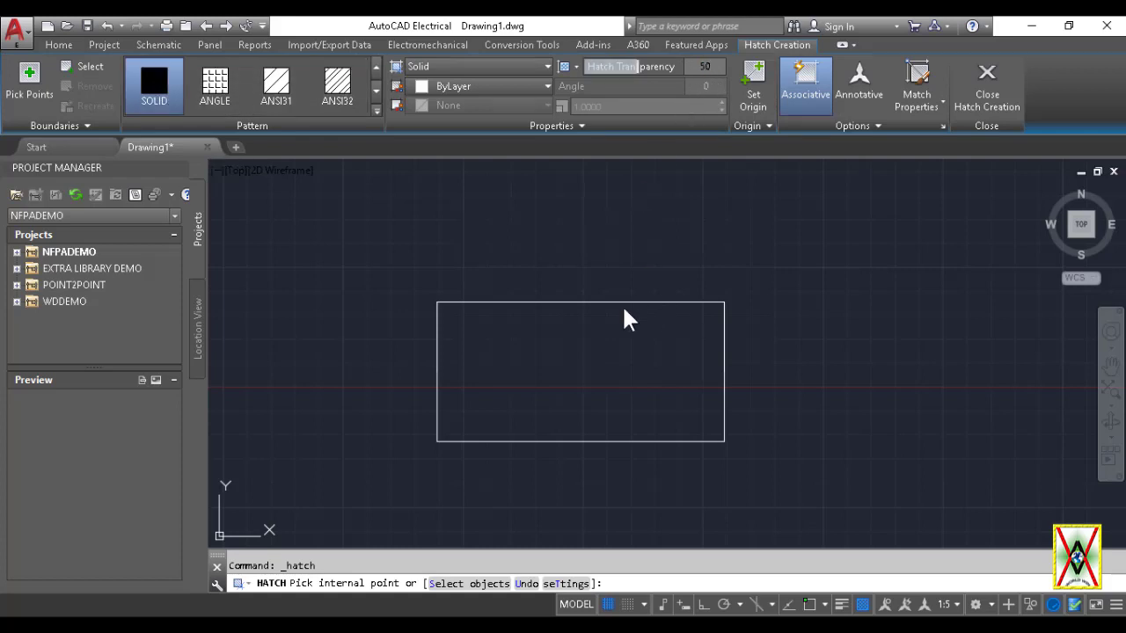
pyautogui.click(586, 363)
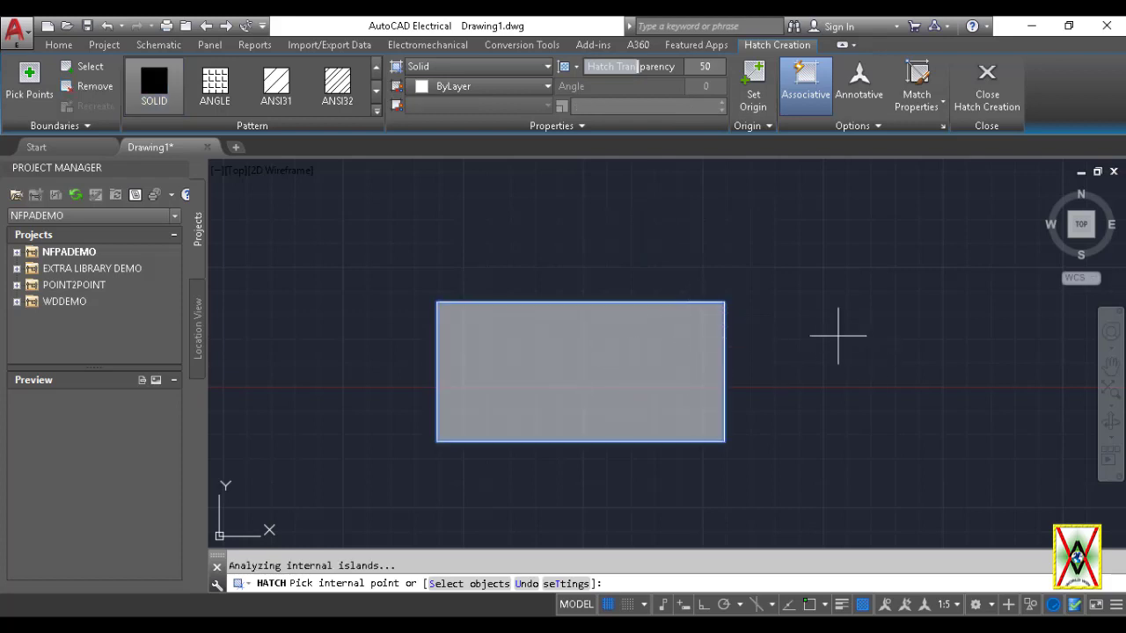
pyautogui.press('Return')
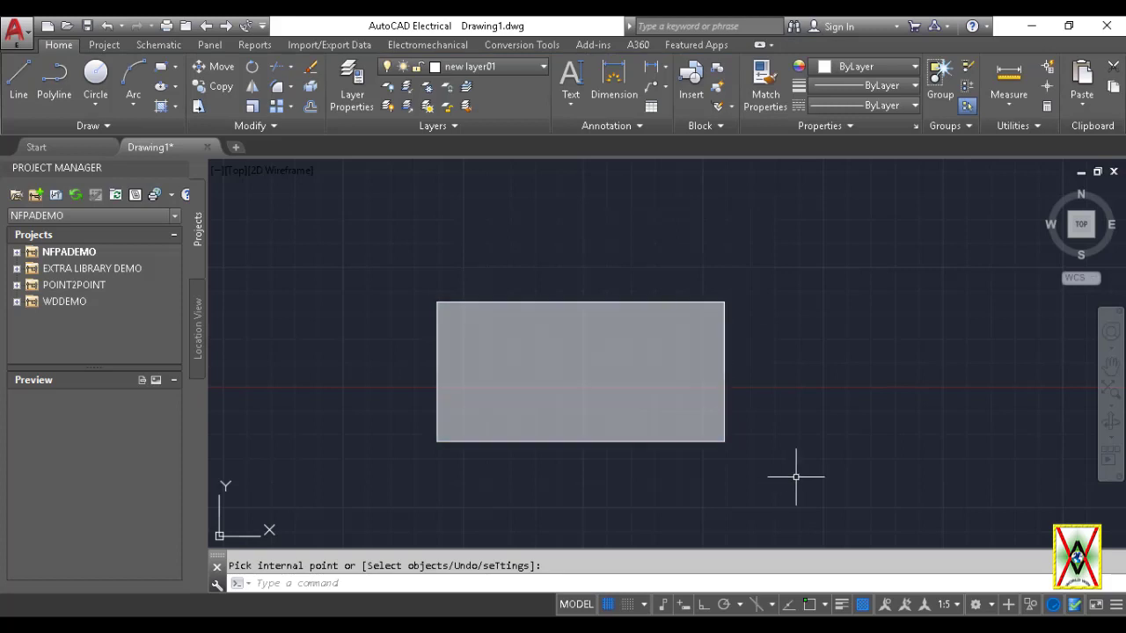
# Step: Toggle transparency display off and on, ending on, and crossing-select the rectangle
pyautogui.click(863, 606)
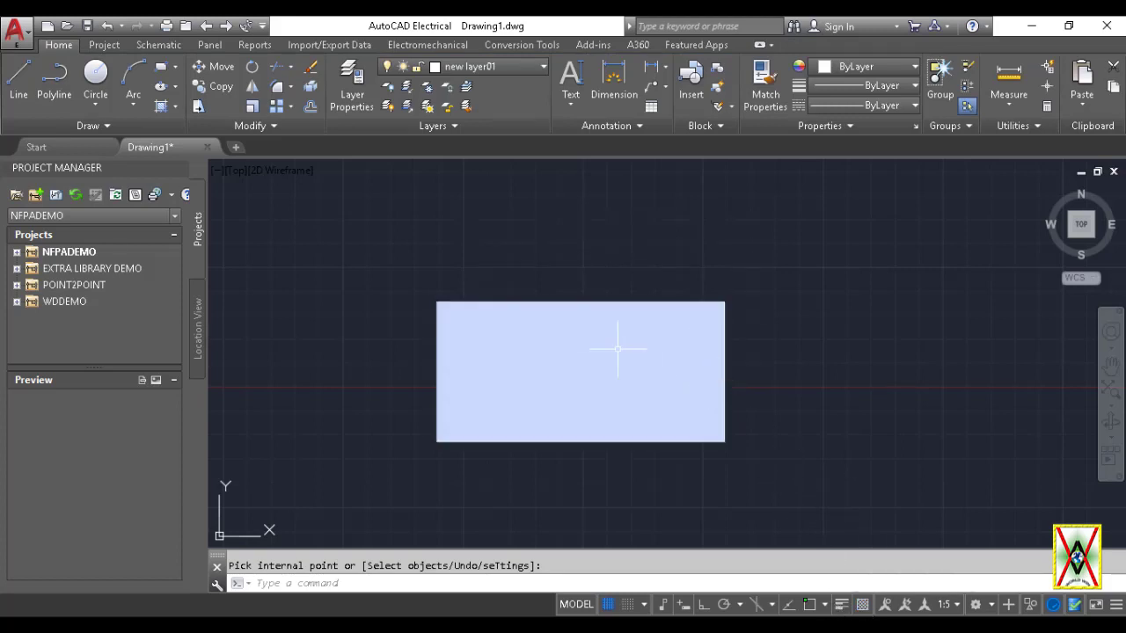
pyautogui.click(862, 606)
pyautogui.click(863, 606)
pyautogui.click(863, 606)
pyautogui.click(743, 457)
pyautogui.click(668, 373)
pyautogui.scroll(-3, 691, 372)
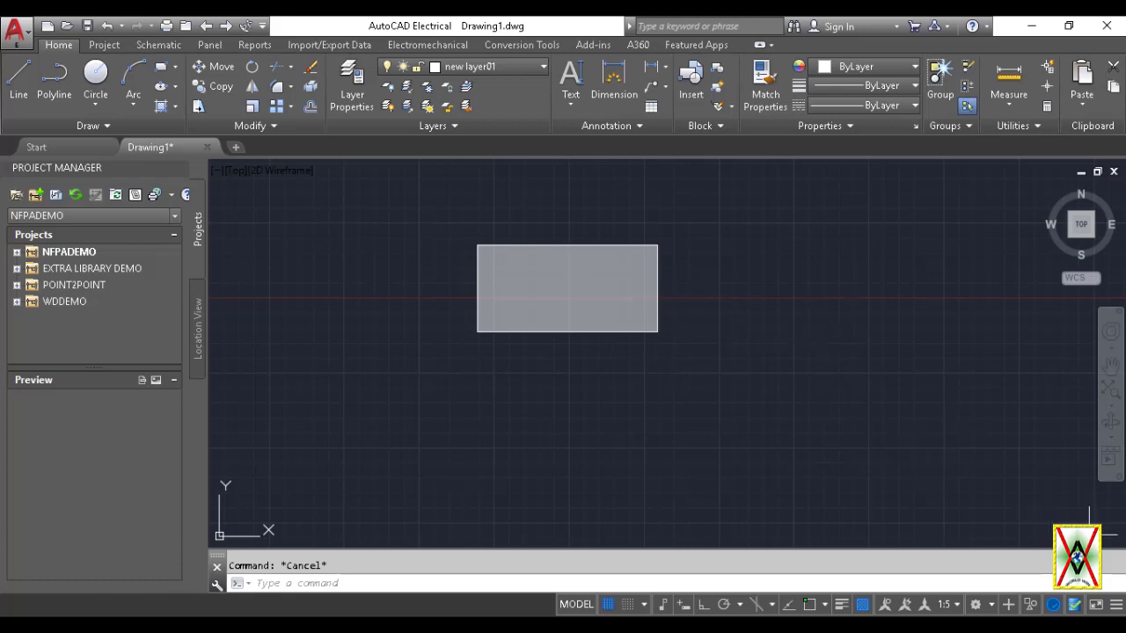
# Step: Check Selection Cycling in the status bar Customization menu, then clear an empty selection window
pyautogui.click(1115, 605)
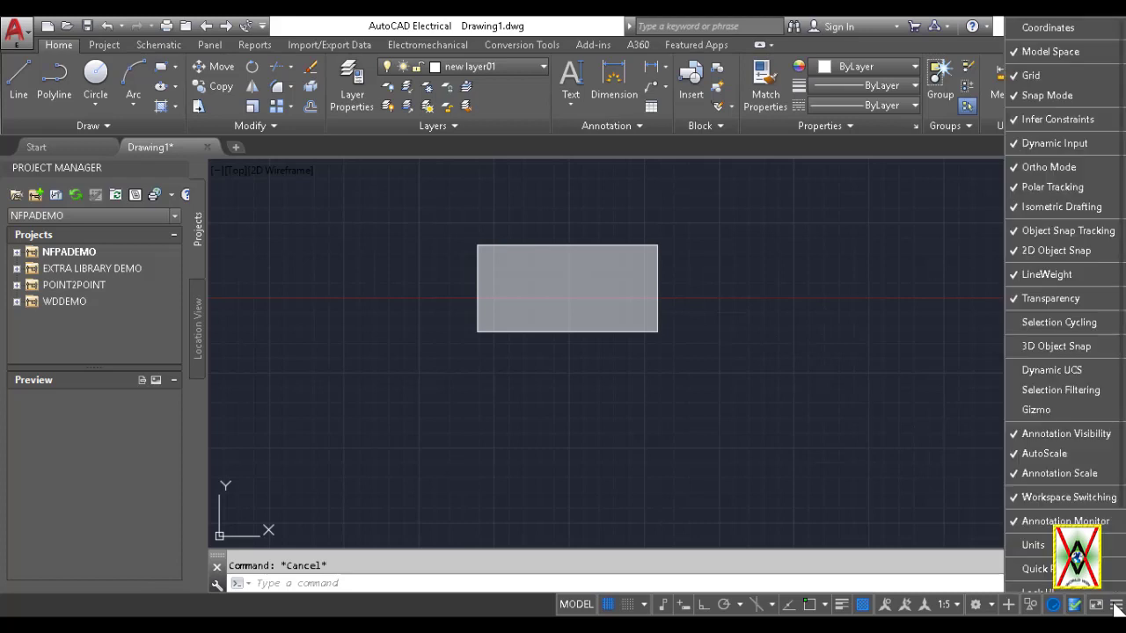
pyautogui.click(1045, 322)
pyautogui.click(769, 382)
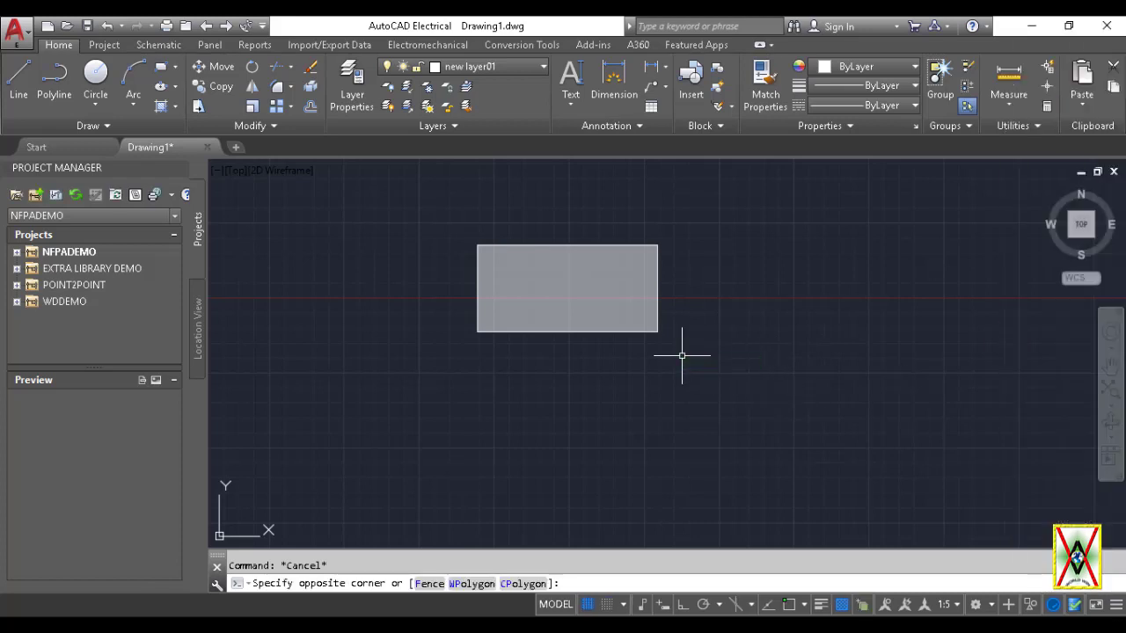
pyautogui.click(682, 356)
pyautogui.click(480, 368)
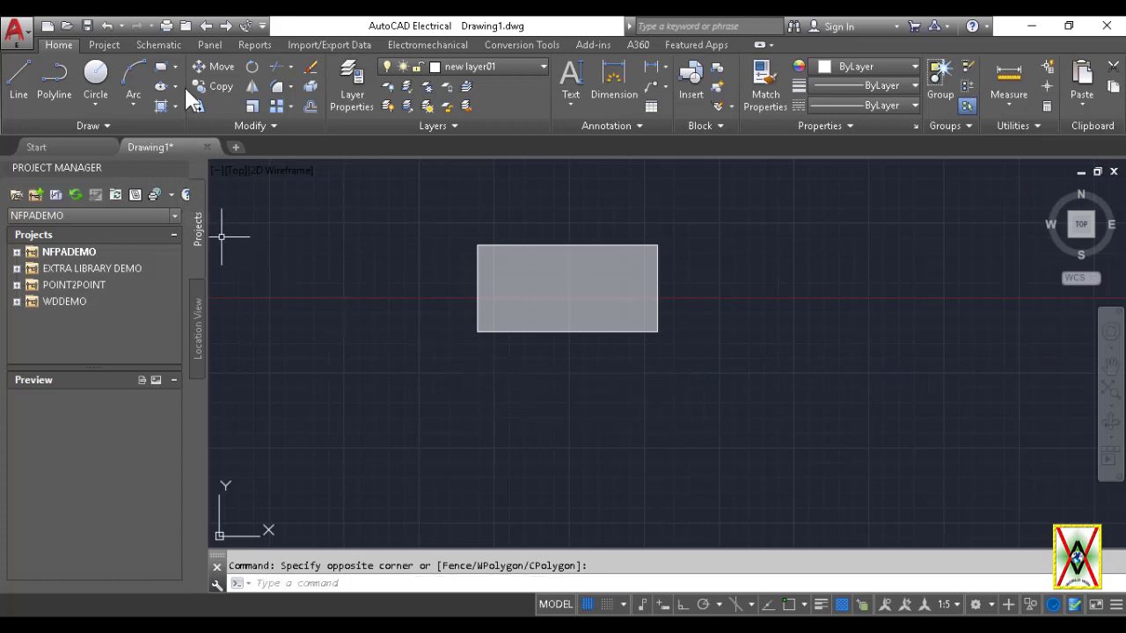
# Step: Draw a rectangle below the hatched one and make layer 0 current
pyautogui.click(161, 67)
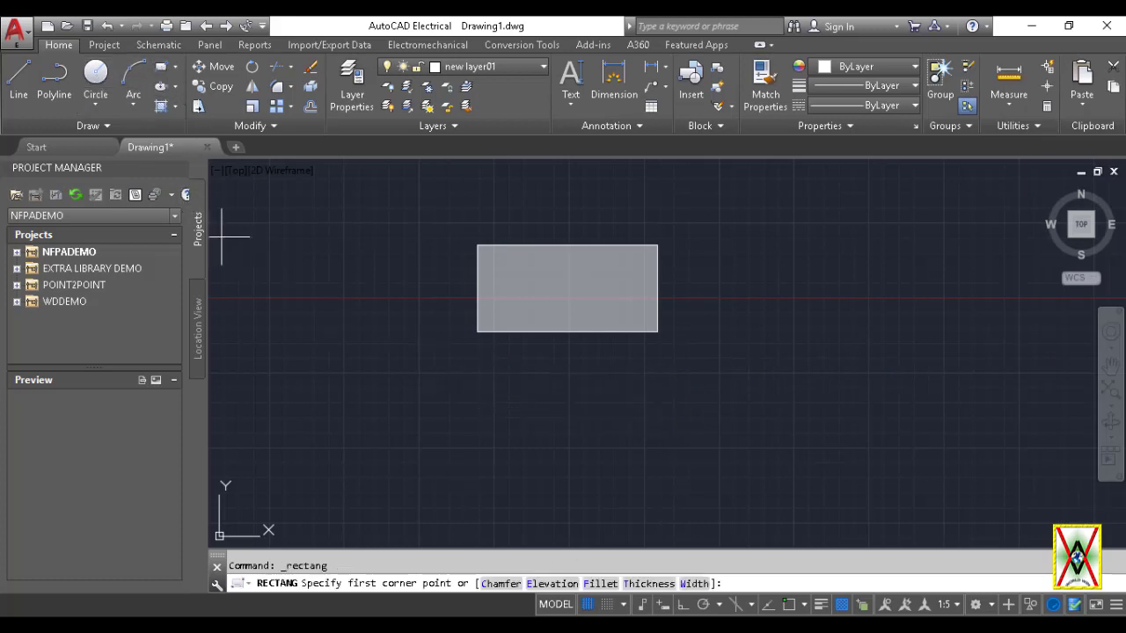
pyautogui.click(467, 365)
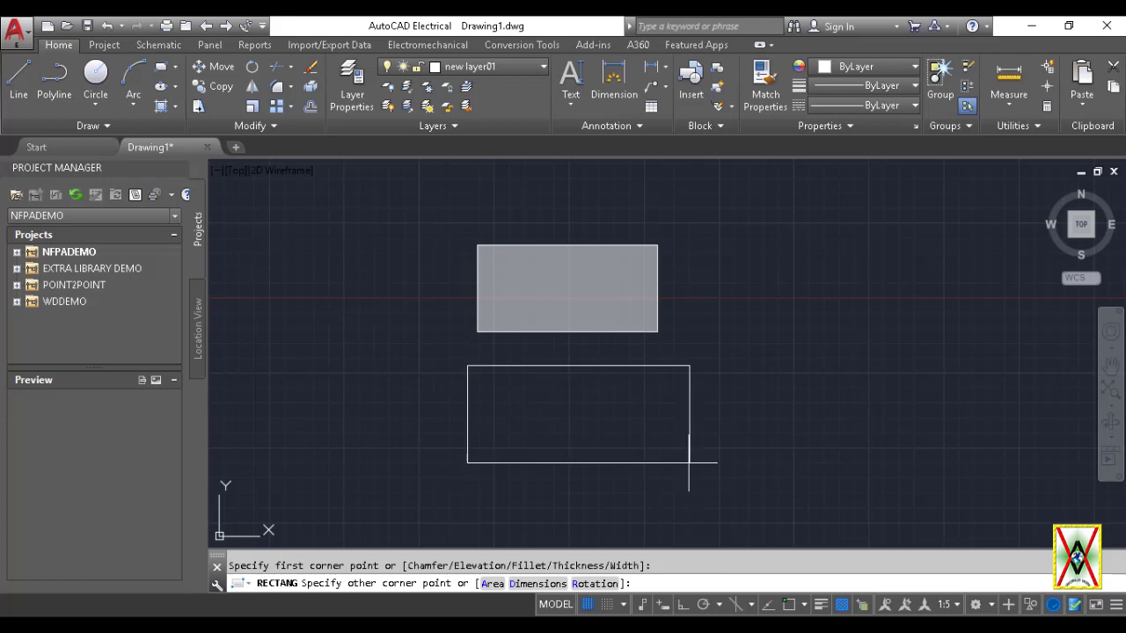
pyautogui.click(659, 449)
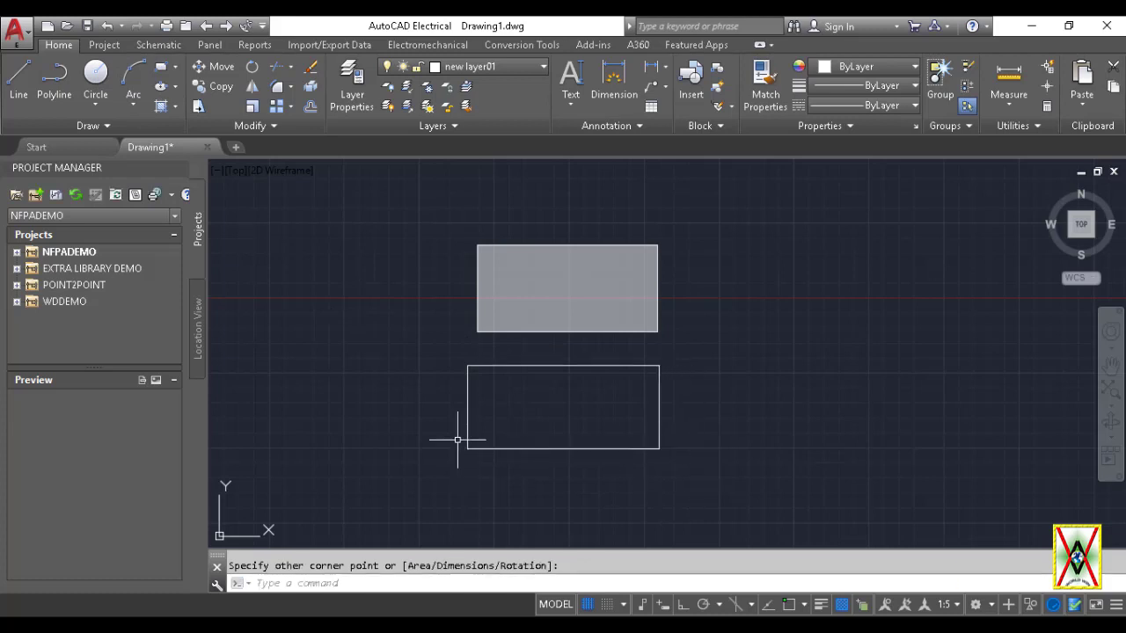
pyautogui.click(504, 68)
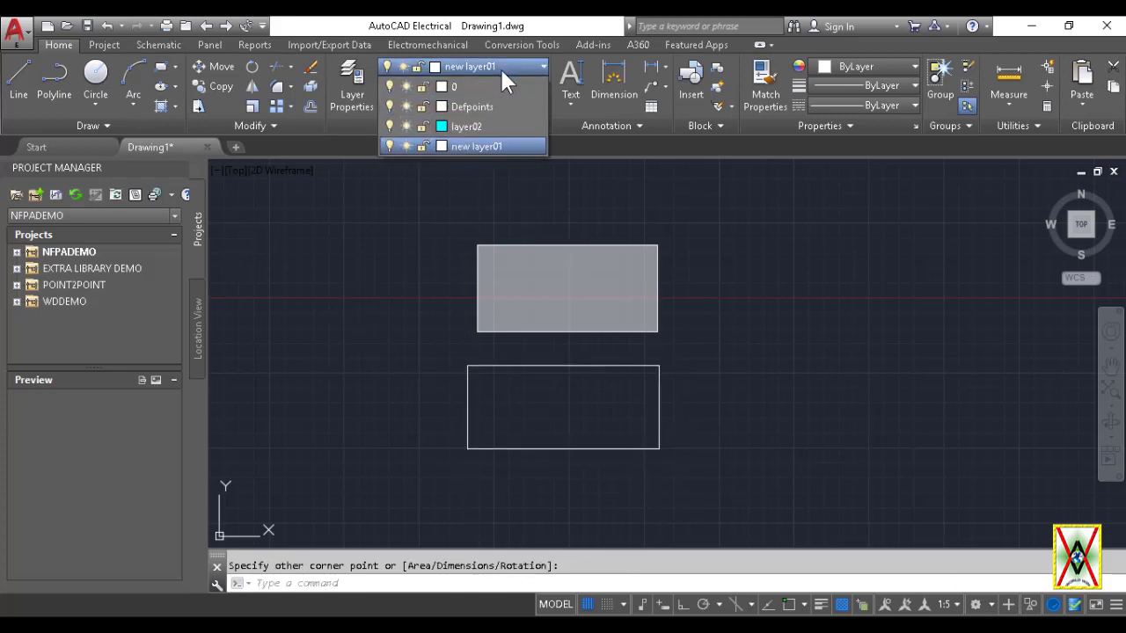
pyautogui.click(487, 85)
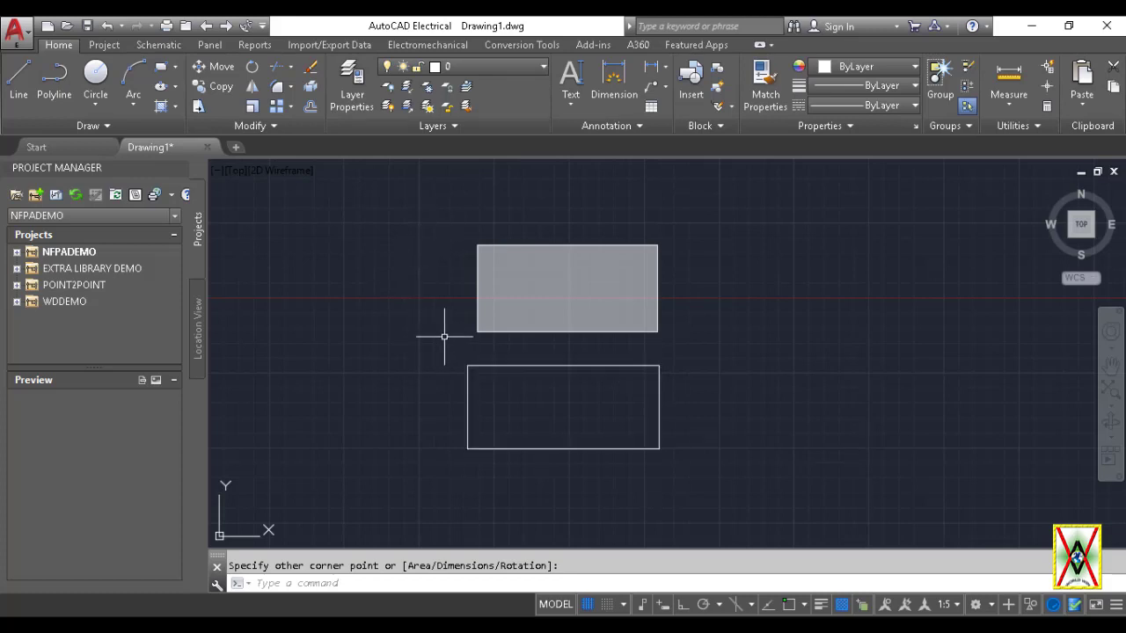
# Step: With Osnap on, draw a second rectangle on layer 0 snapped exactly over the first
pyautogui.press('Return')
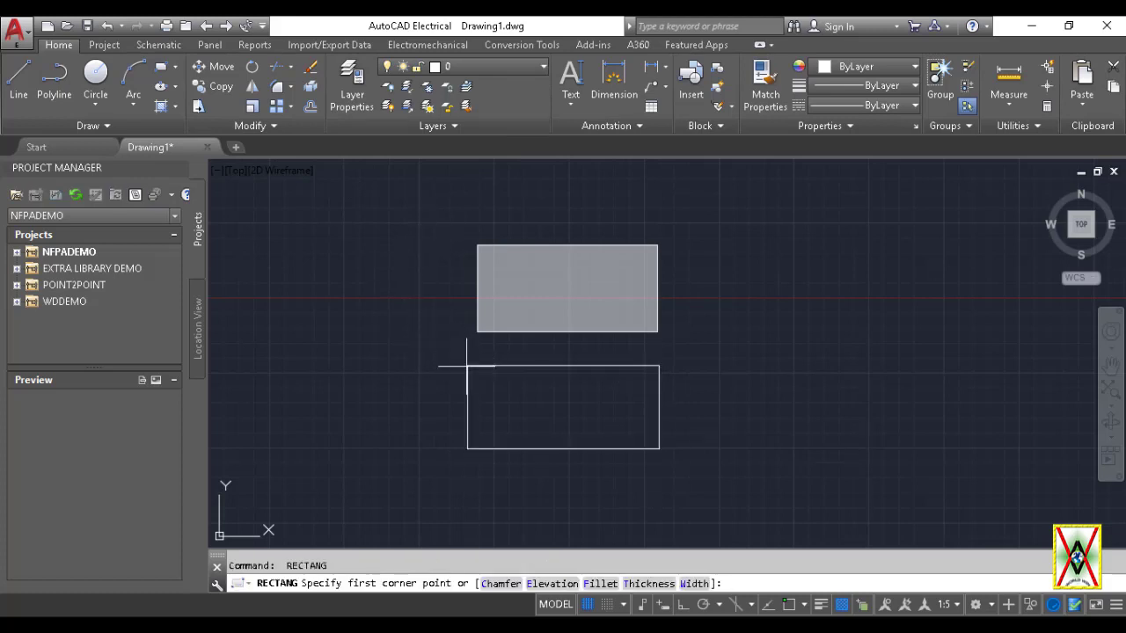
pyautogui.click(790, 606)
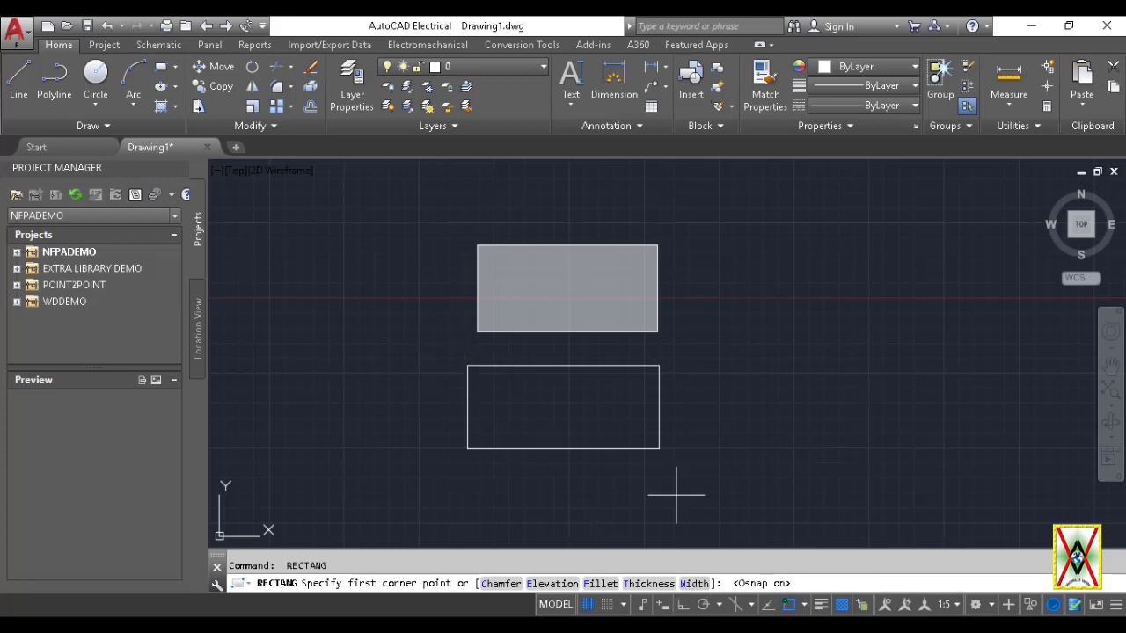
pyautogui.click(467, 365)
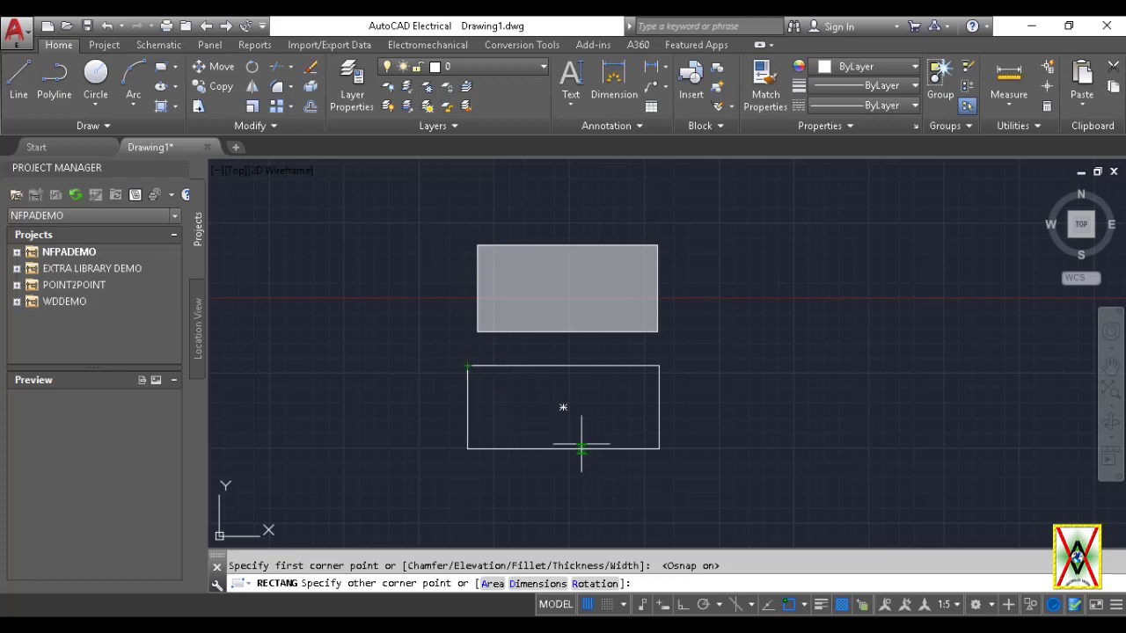
pyautogui.click(659, 448)
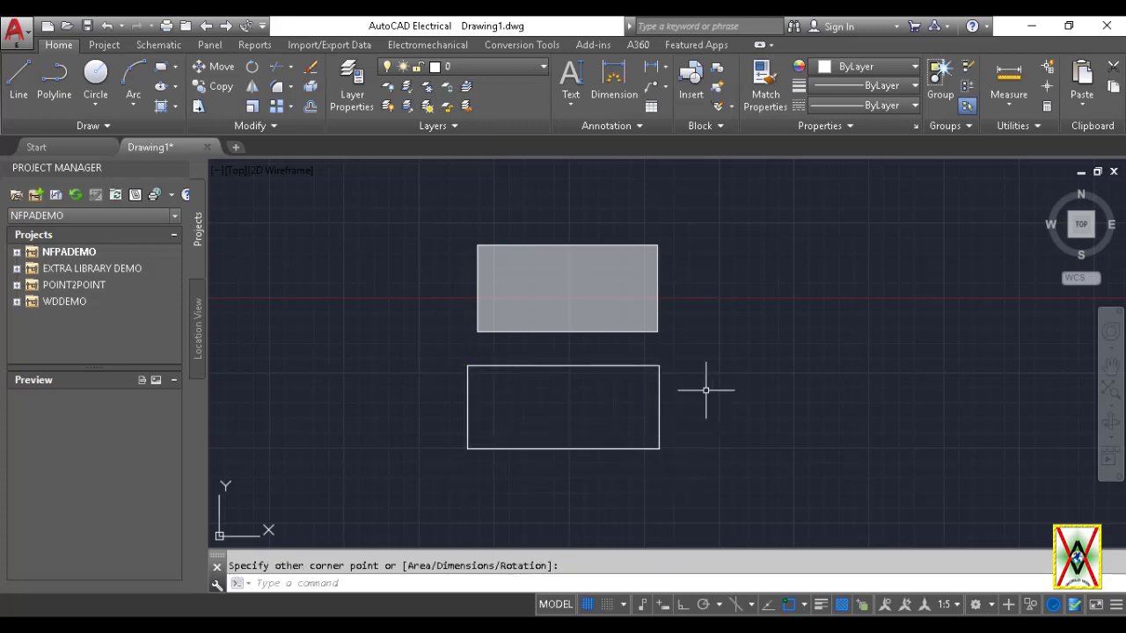
# Step: Turn on Selection Cycling, pick the overlapping rectangles' shared edge and erase with E
pyautogui.click(862, 606)
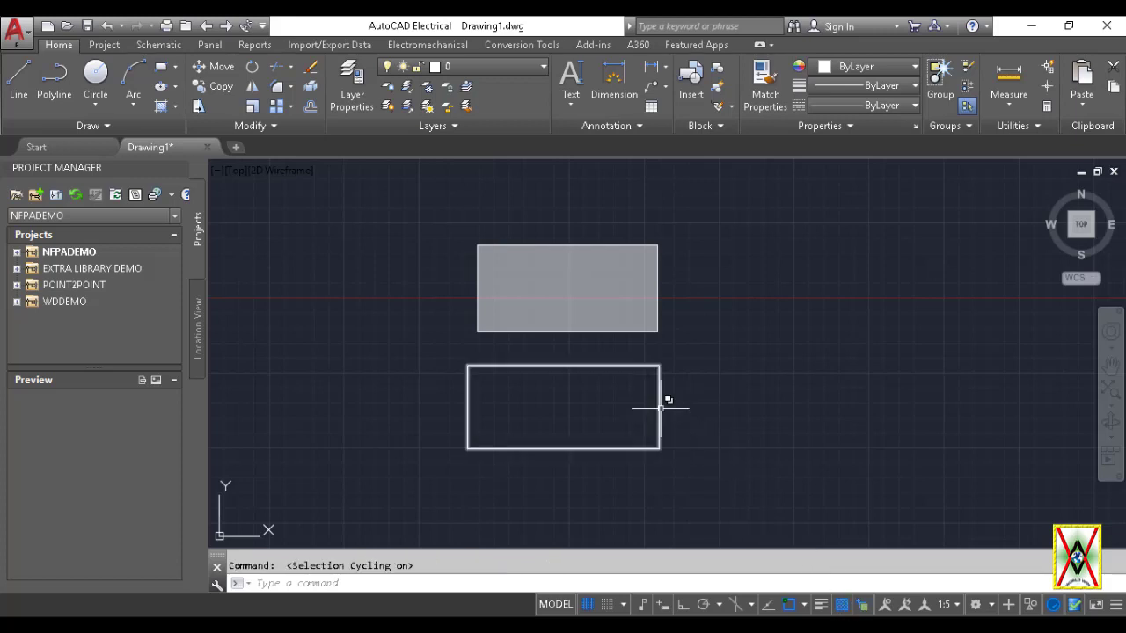
pyautogui.moveTo(659, 403)
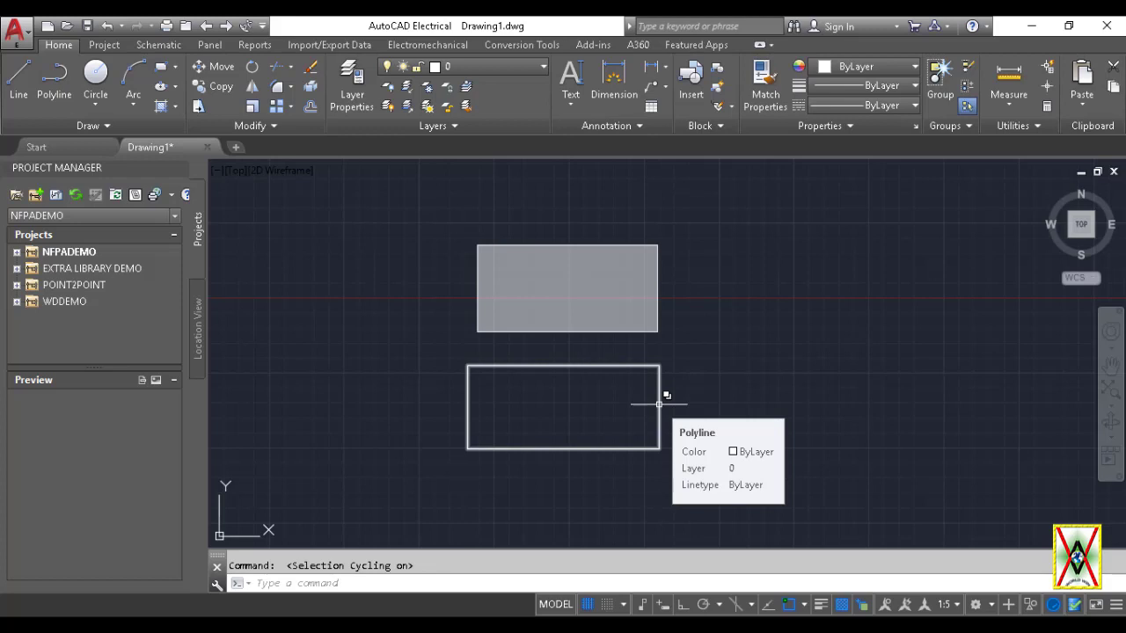
pyautogui.click(659, 404)
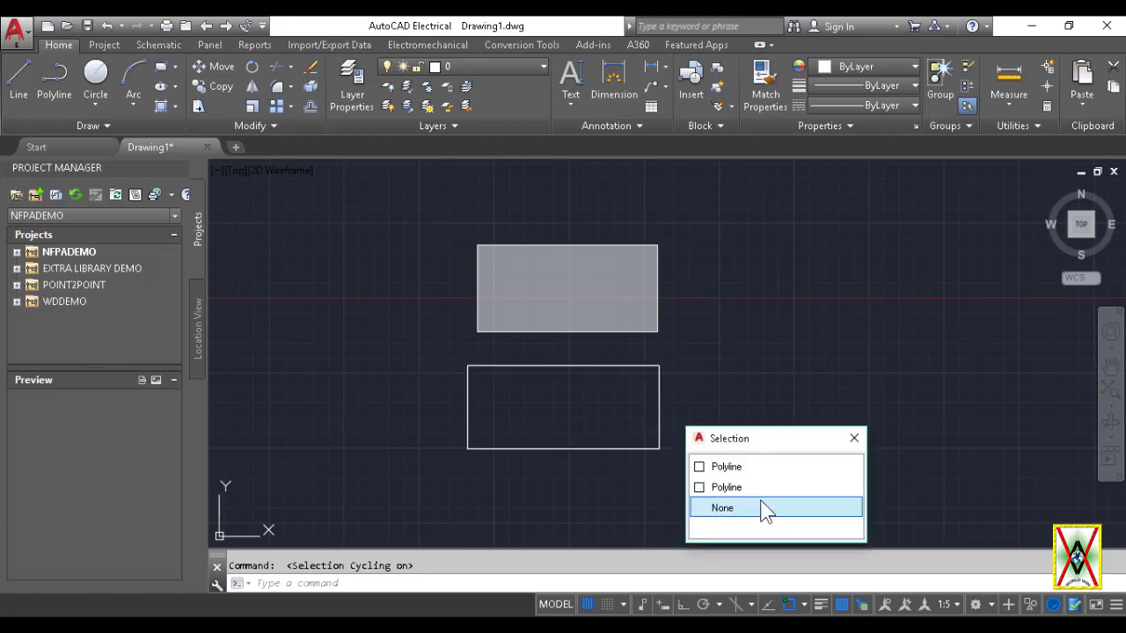
pyautogui.click(668, 467)
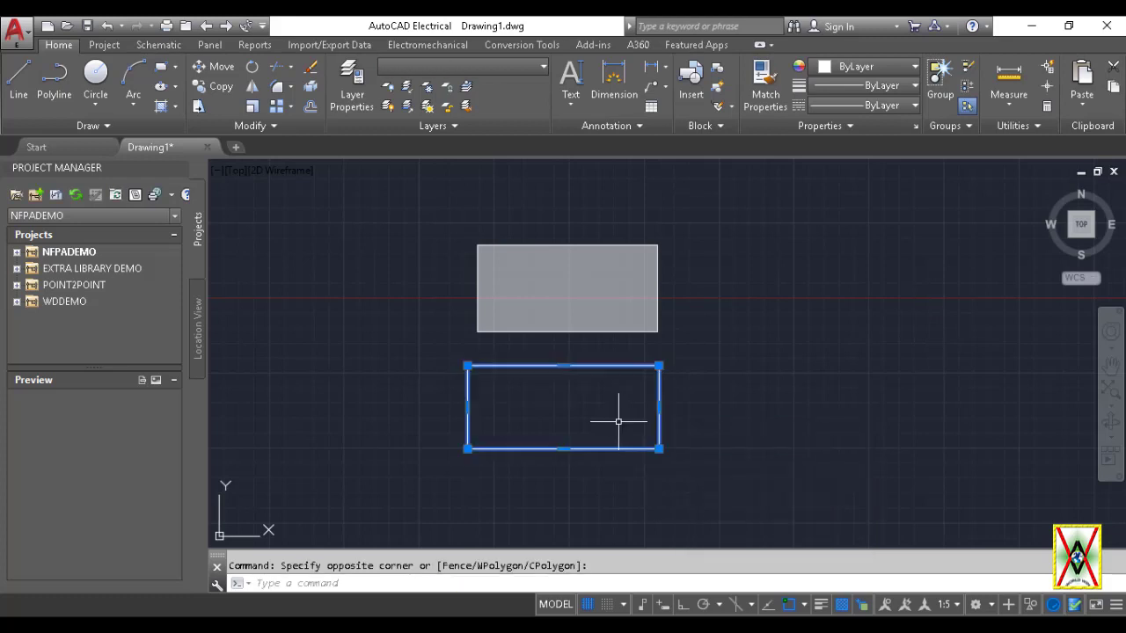
pyautogui.write('e')
pyautogui.press('Return')
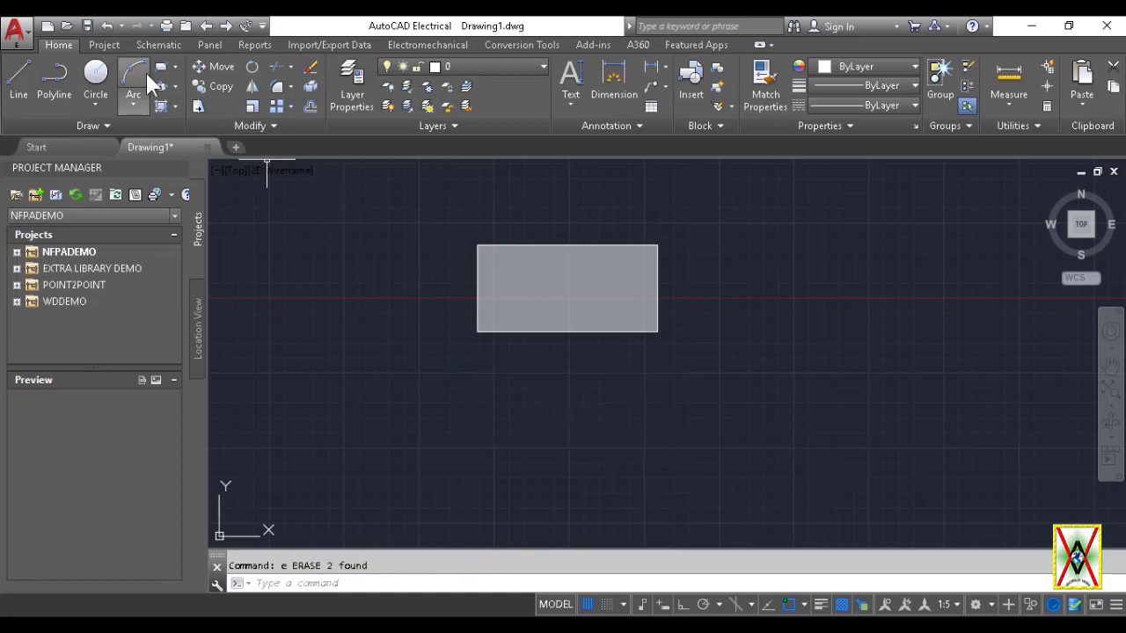
# Step: Draw a white rectangle below the hatched one and make layer02 current
pyautogui.click(160, 67)
pyautogui.click(477, 368)
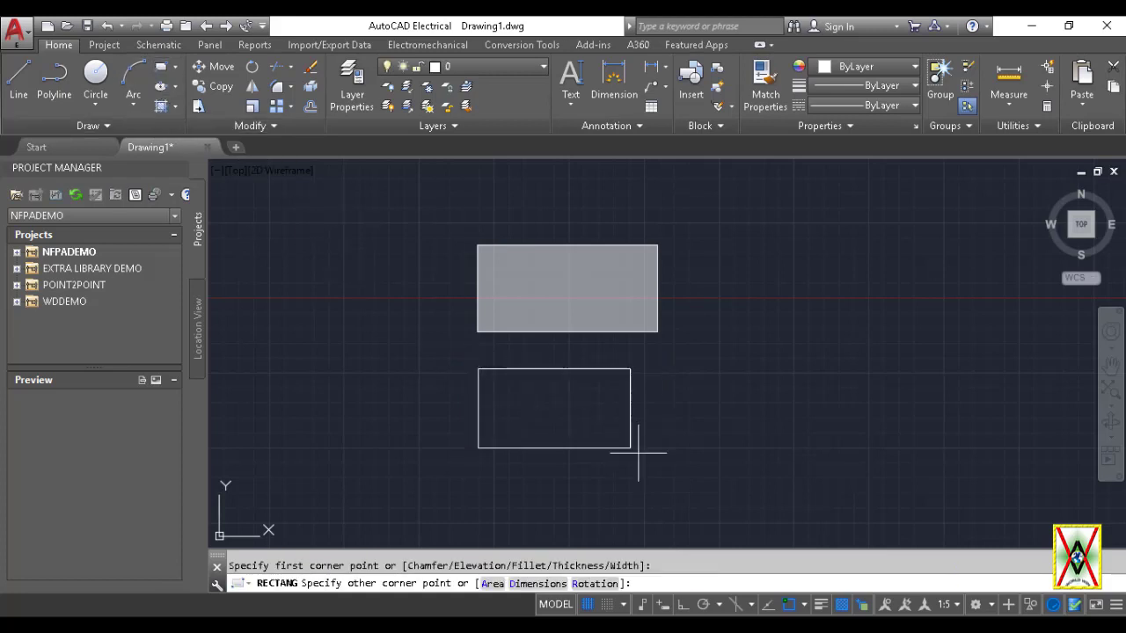
pyautogui.click(678, 471)
pyautogui.click(507, 64)
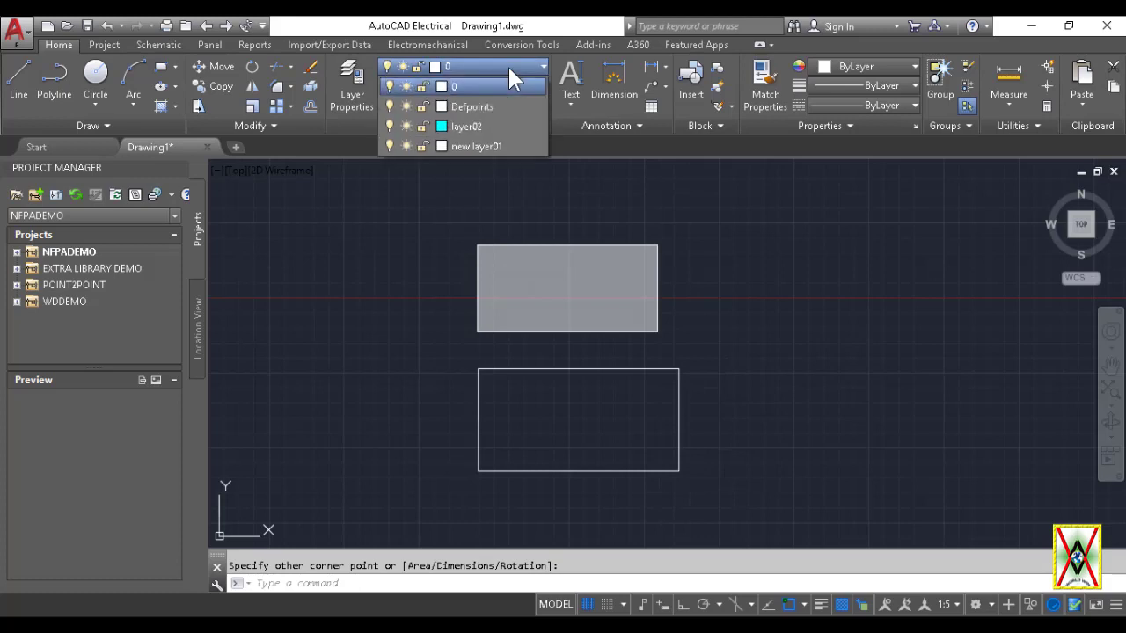
pyautogui.click(471, 125)
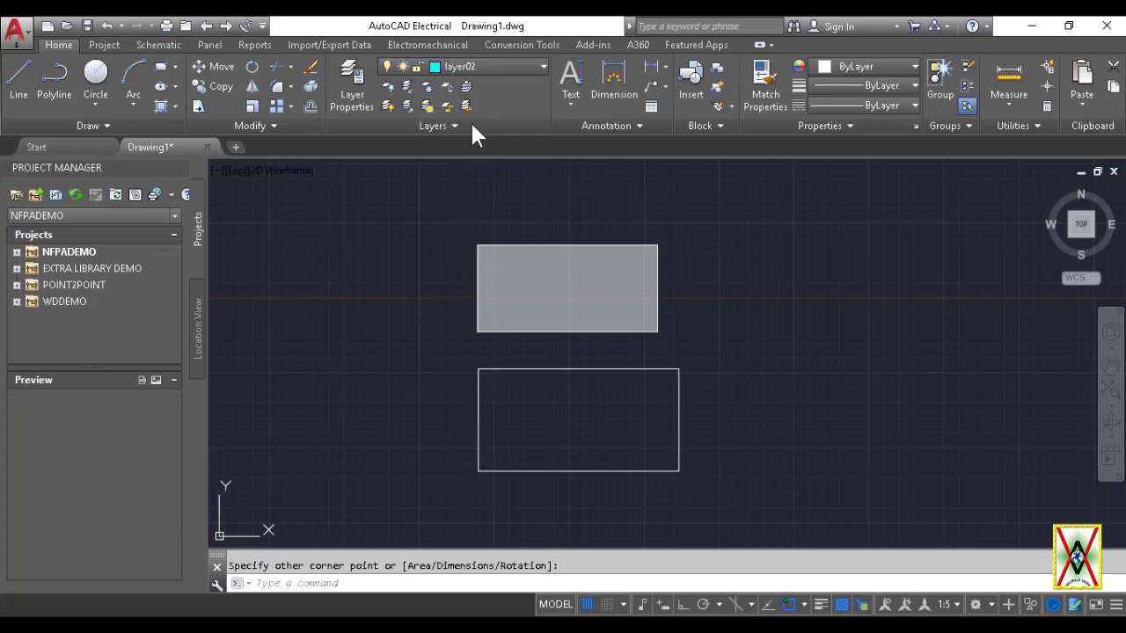
# Step: Draw a cyan rectangle on layer02 snapped over the white one and pick their shared edge
pyautogui.press('Return')
pyautogui.click(478, 368)
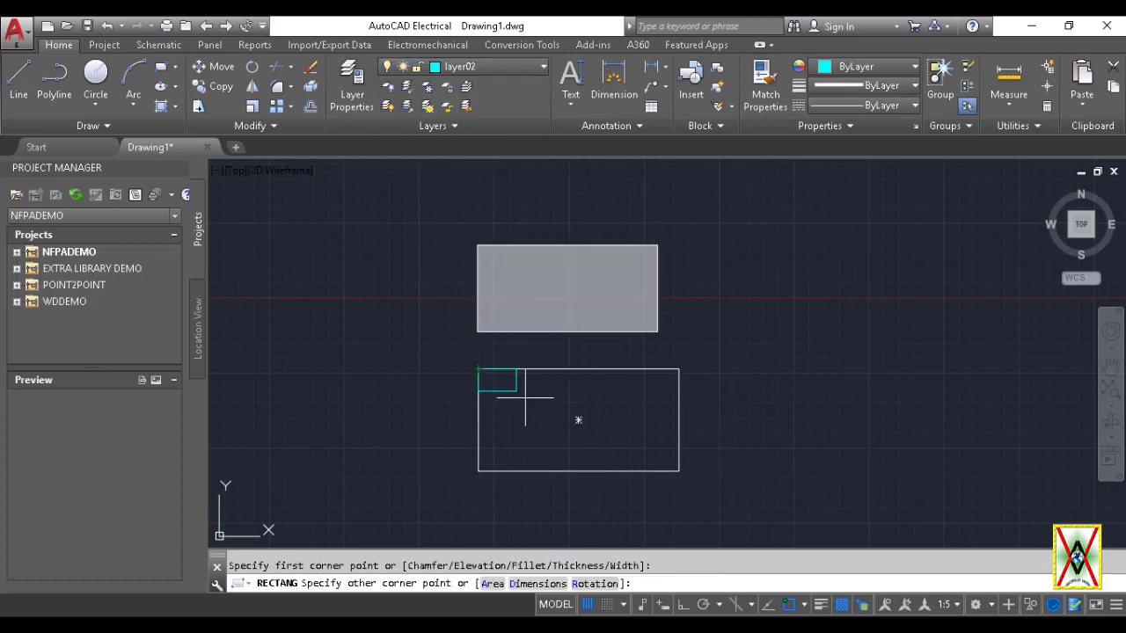
pyautogui.click(678, 471)
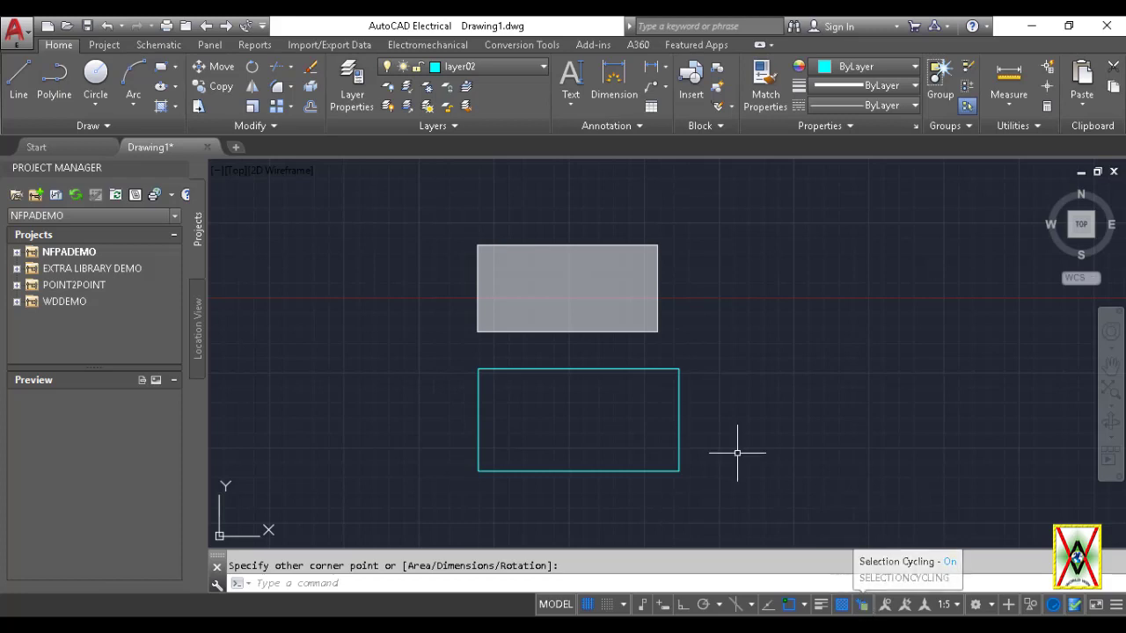
pyautogui.click(679, 417)
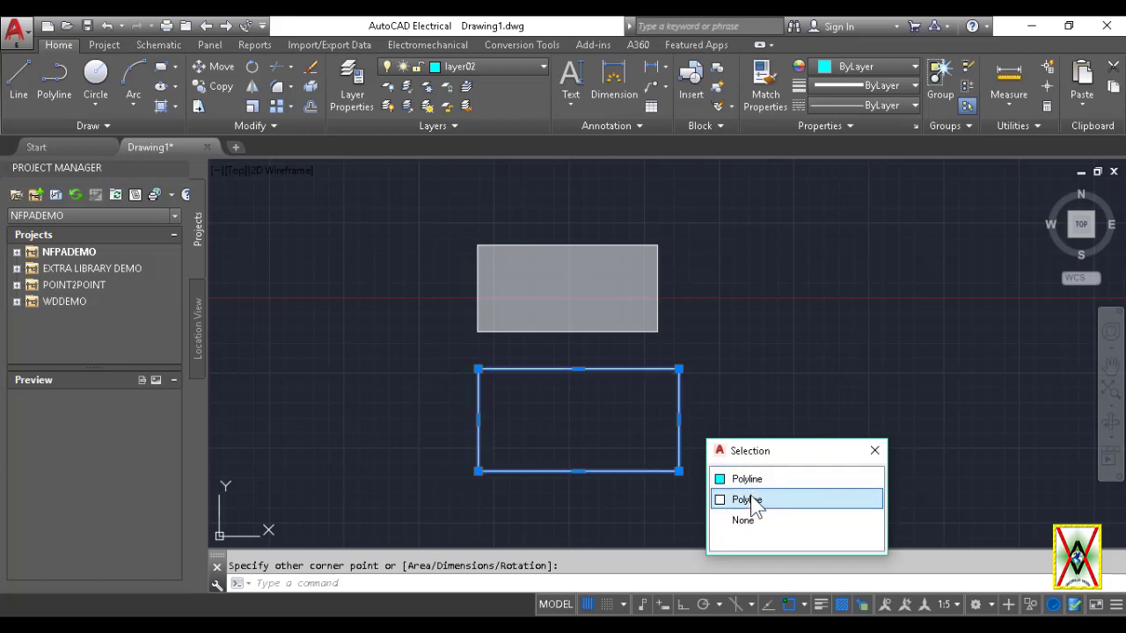
pyautogui.click(748, 500)
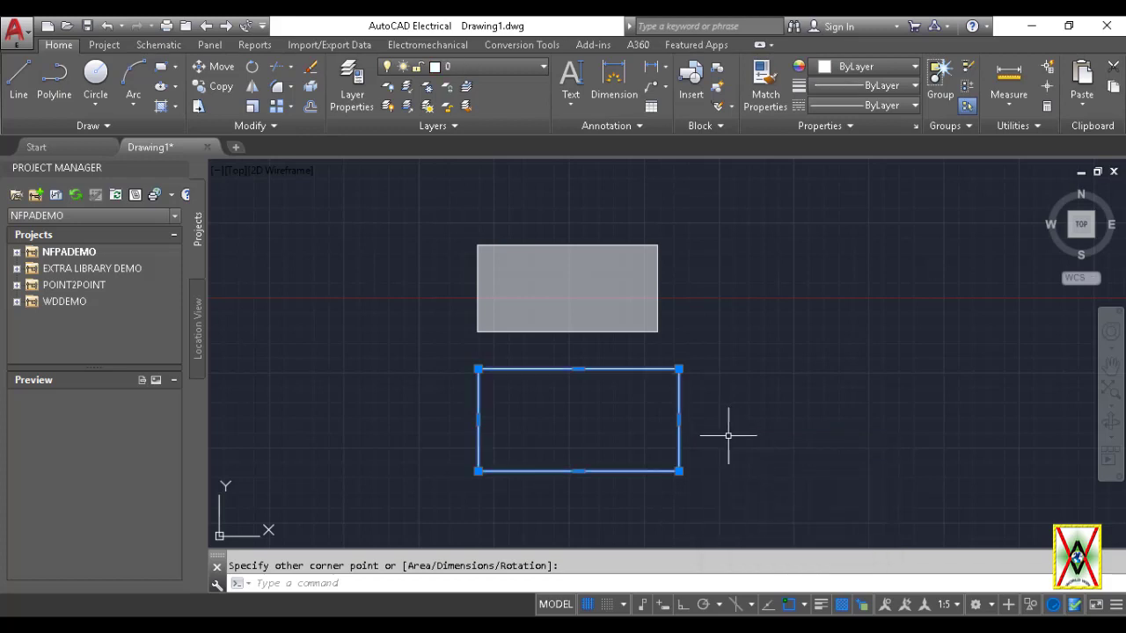
pyautogui.press('Escape')
# Step: Cancel RECTANG, window-select both rectangles and erase them with E
pyautogui.press('Return')
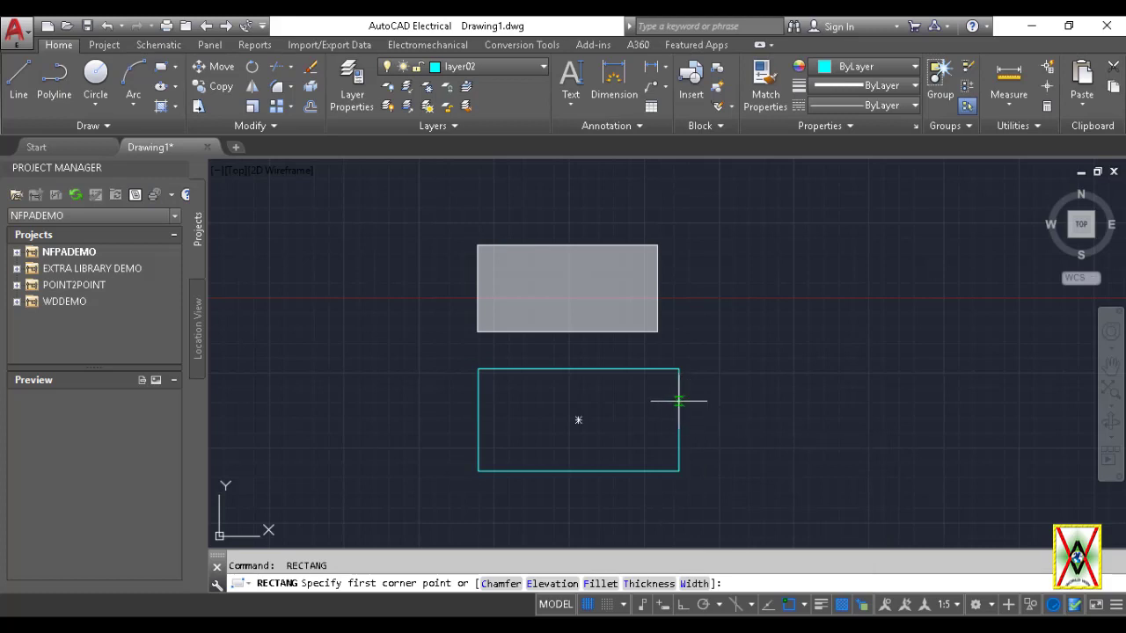
pyautogui.press('Escape')
pyautogui.click(739, 477)
pyautogui.click(543, 260)
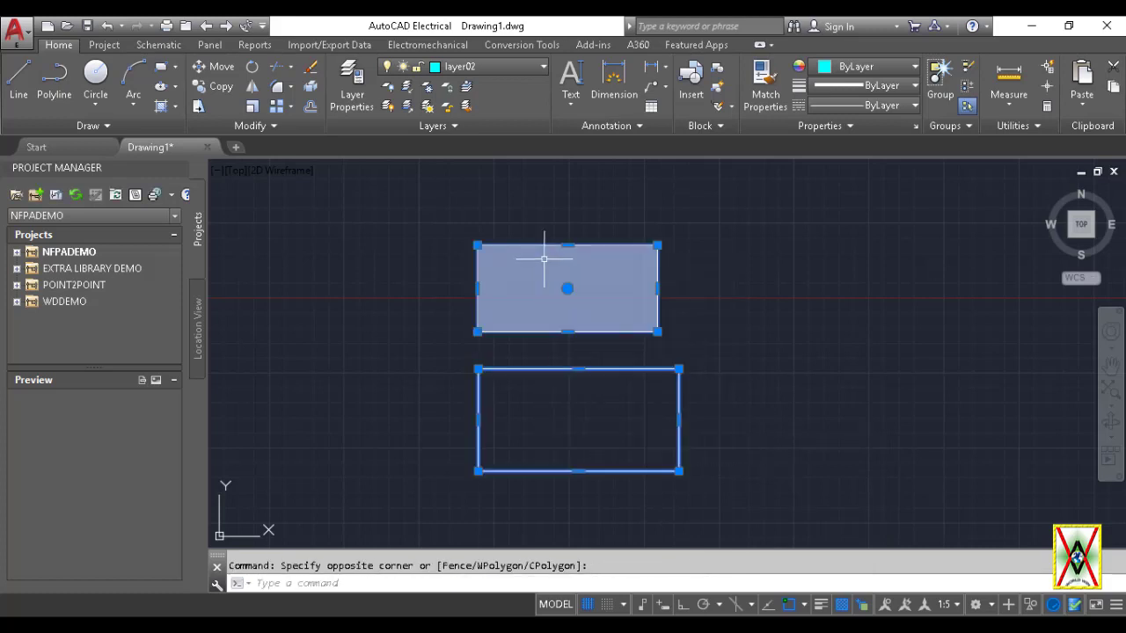
pyautogui.write('e')
pyautogui.press('Return')
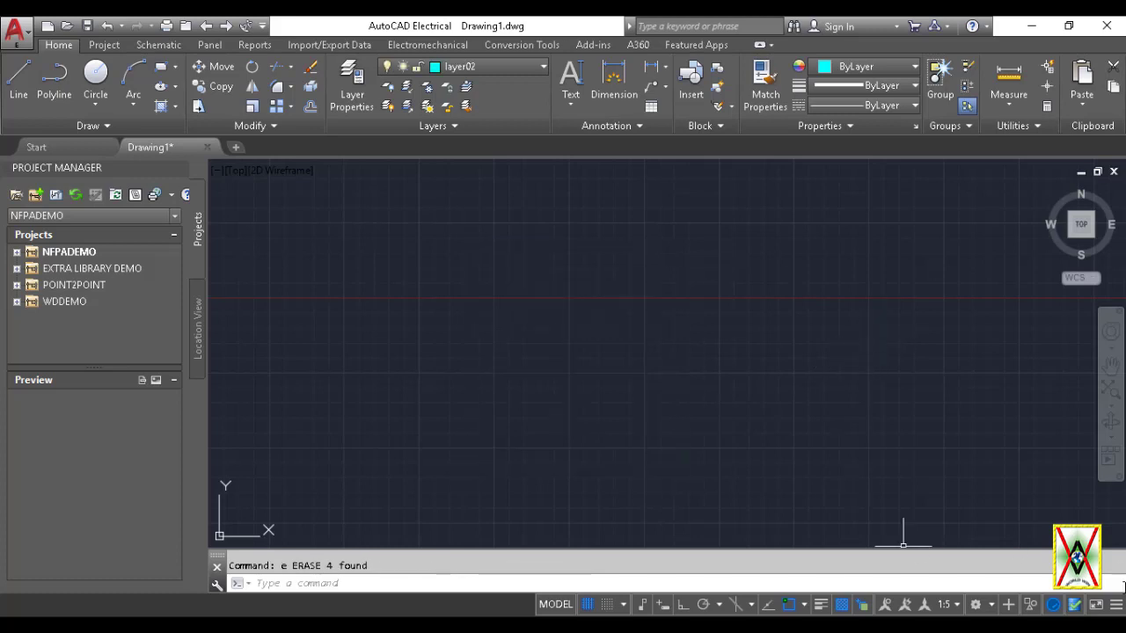
# Step: Check Units in the status bar Customization menu so the Decimal units control appears
pyautogui.click(1116, 606)
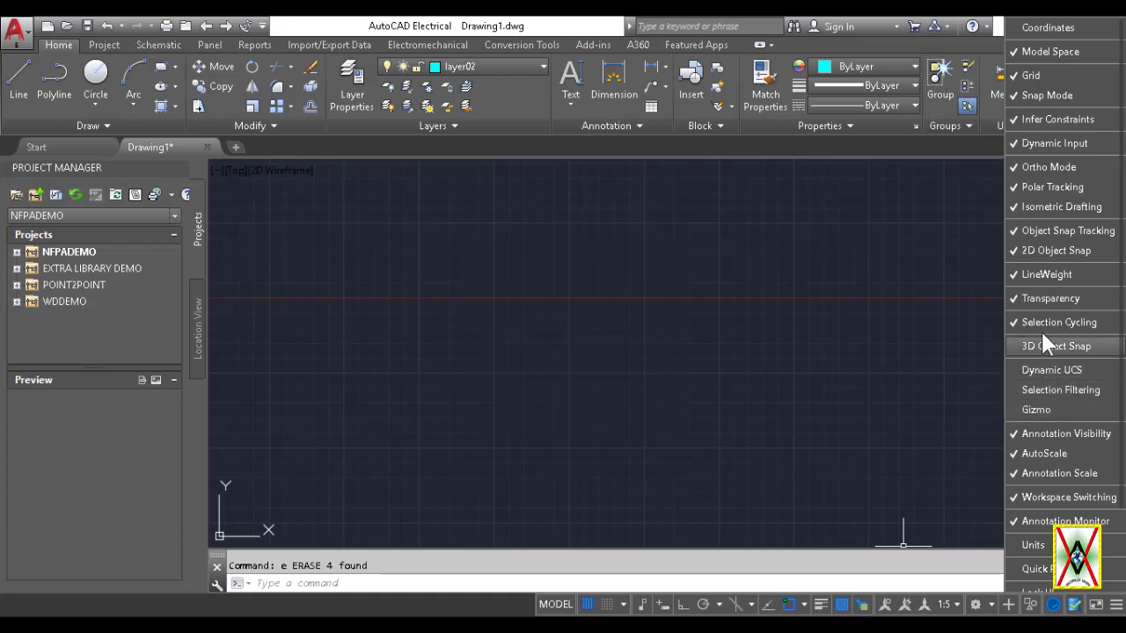
pyautogui.scroll(-2, 1068, 440)
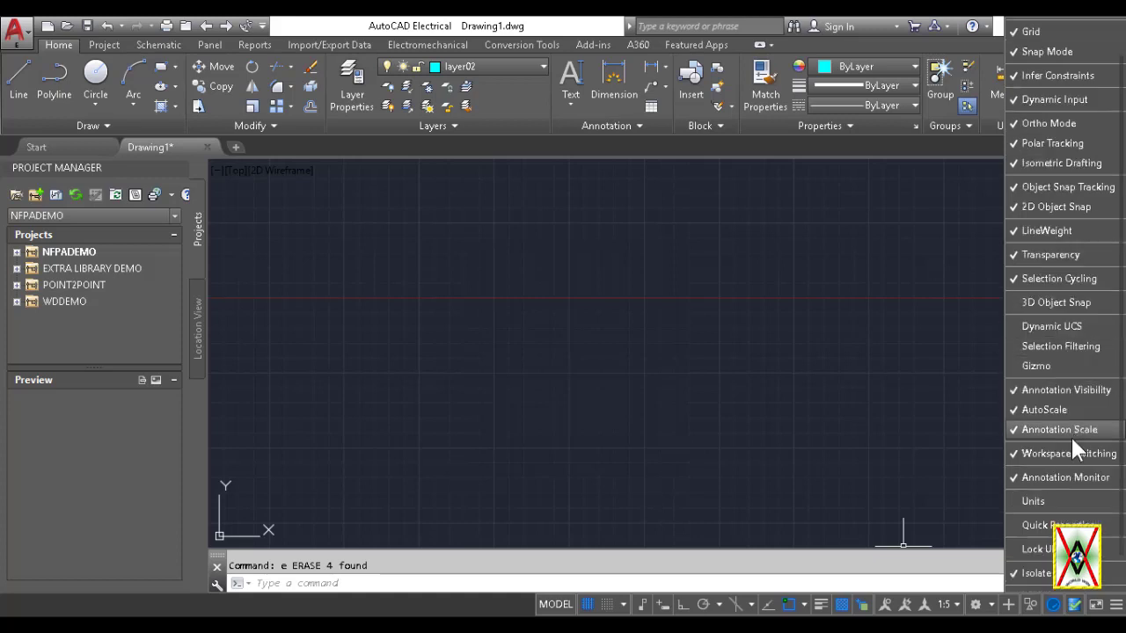
pyautogui.scroll(-2, 1070, 444)
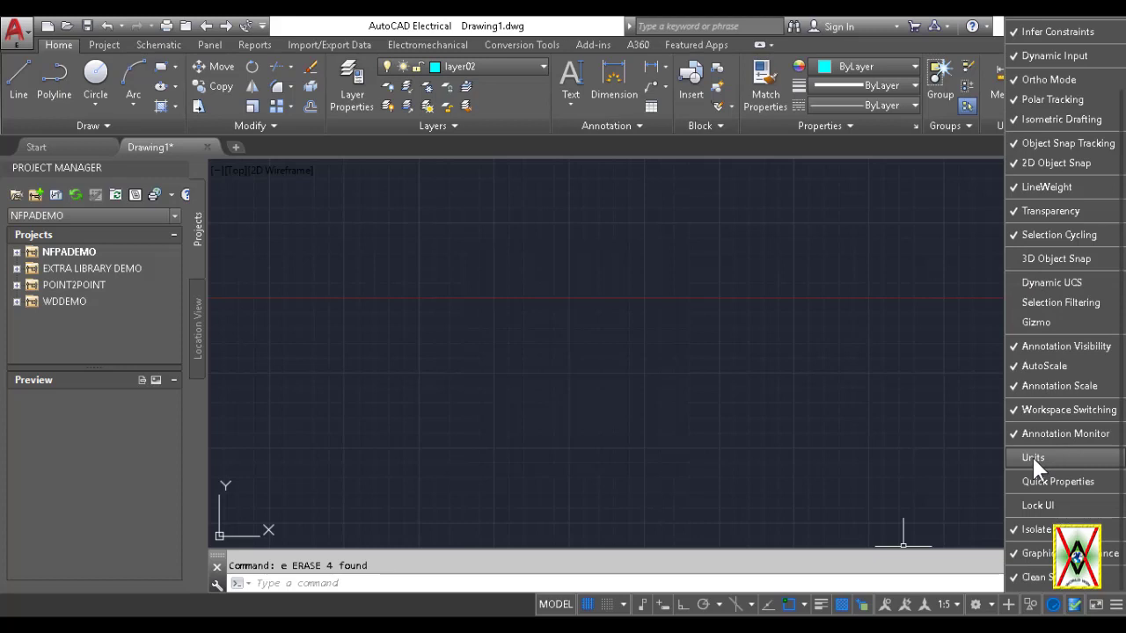
pyautogui.click(1032, 457)
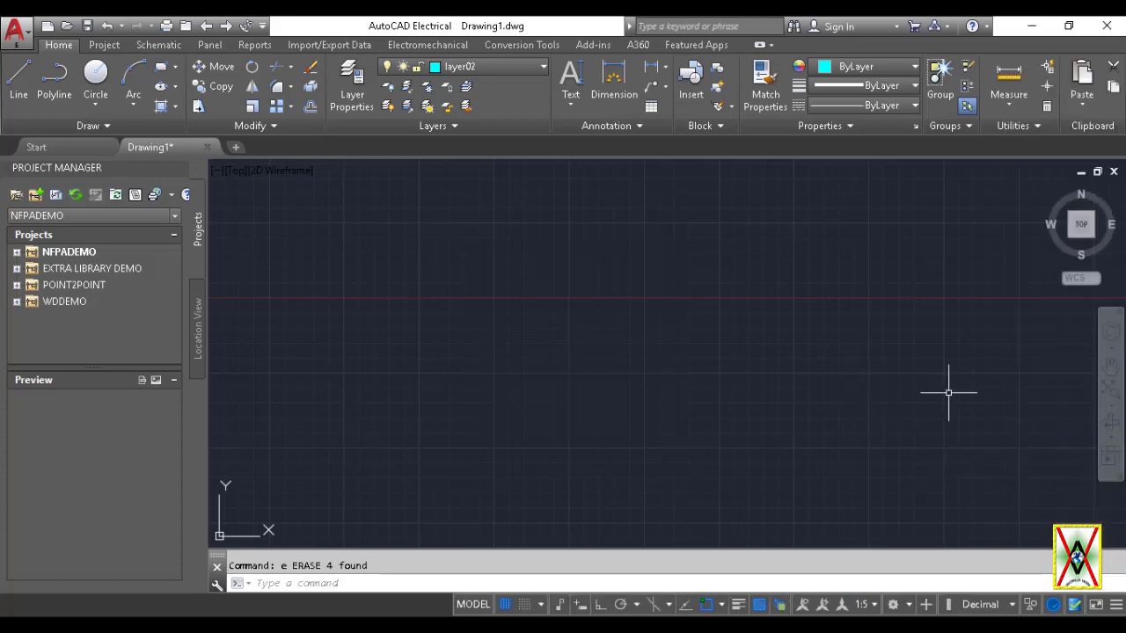
pyautogui.click(914, 347)
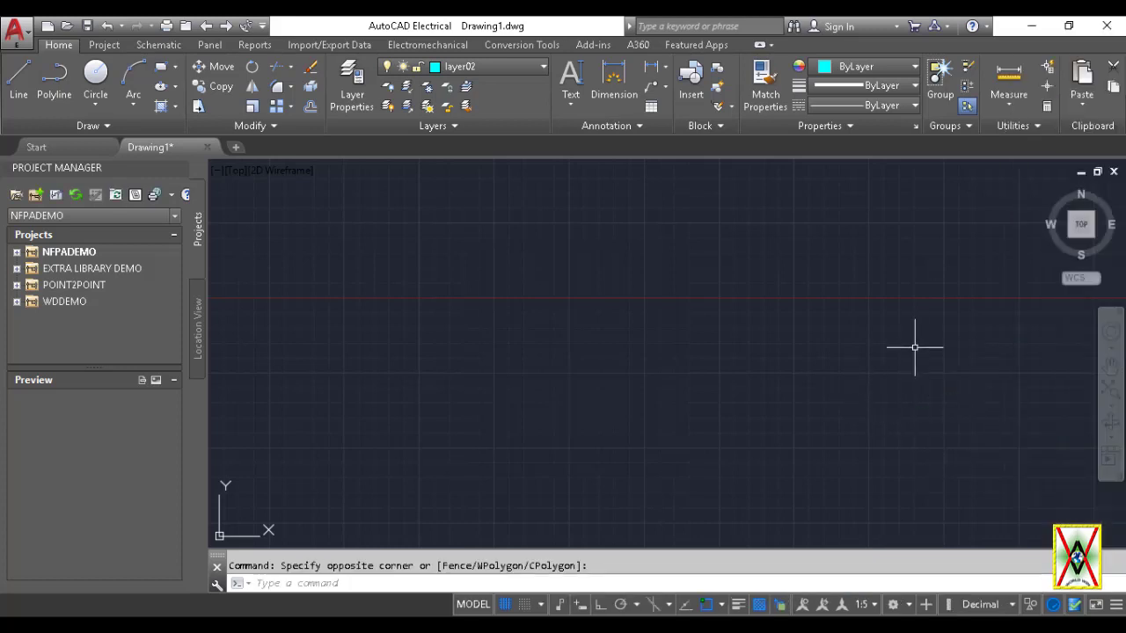
pyautogui.click(1013, 604)
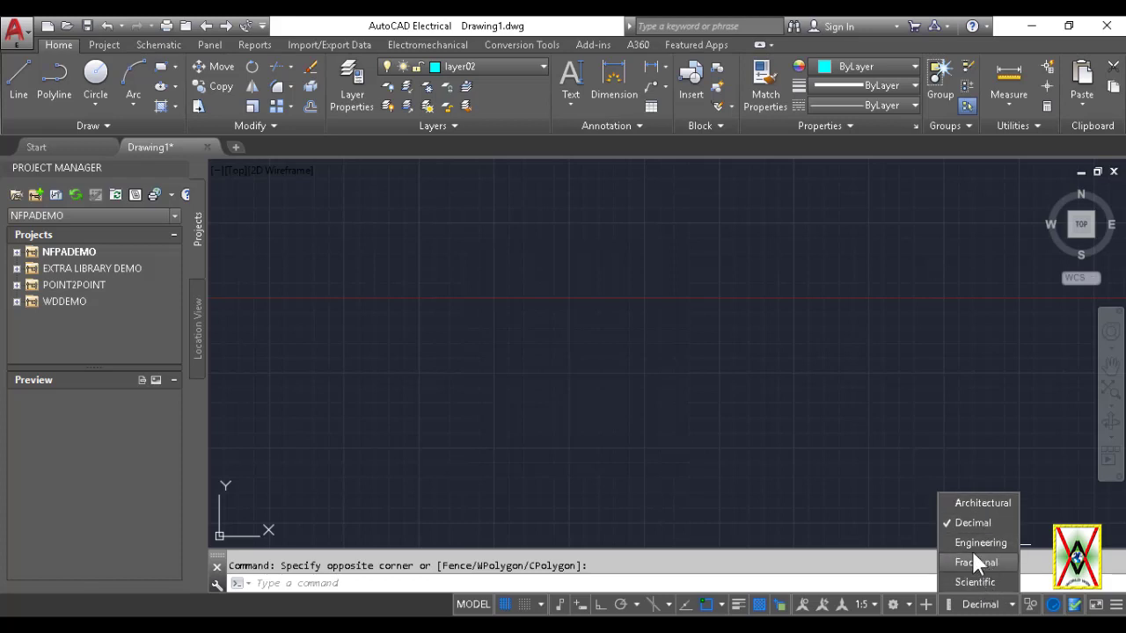
pyautogui.click(900, 401)
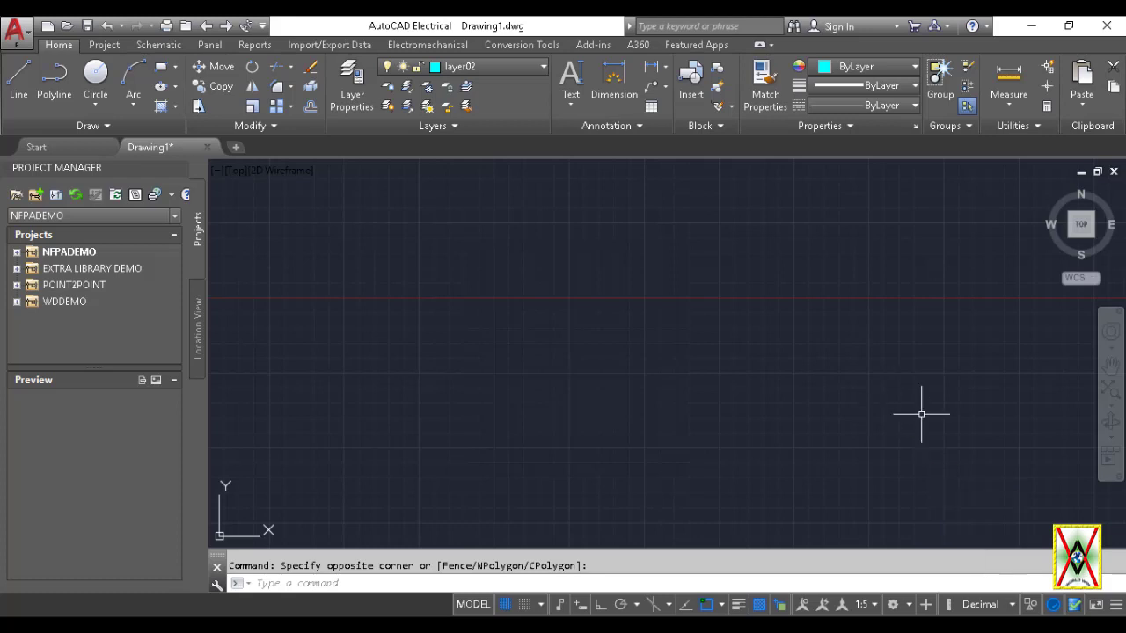
# Step: Check Quick Properties in the status bar Customization menu
pyautogui.click(1116, 606)
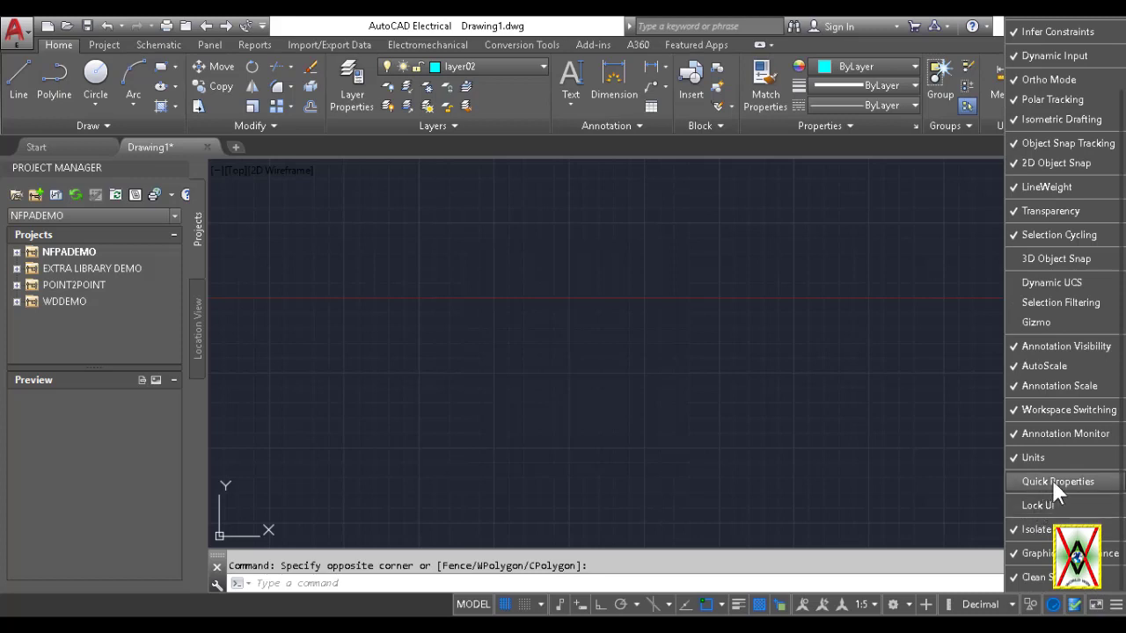
pyautogui.click(1056, 481)
pyautogui.click(847, 390)
pyautogui.click(760, 376)
pyautogui.click(658, 314)
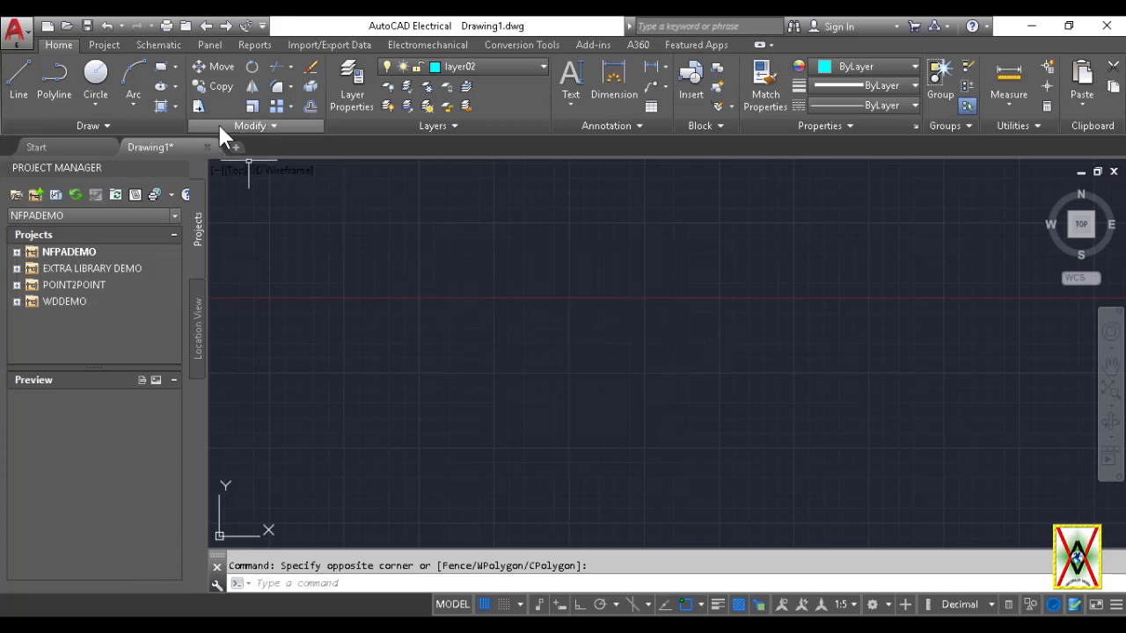
# Step: Draw a cyan circle on layer02 and pan the view down slightly
pyautogui.click(95, 74)
pyautogui.click(427, 230)
pyautogui.click(490, 244)
pyautogui.moveTo(654, 309); pyautogui.dragTo(654, 376, button='middle')
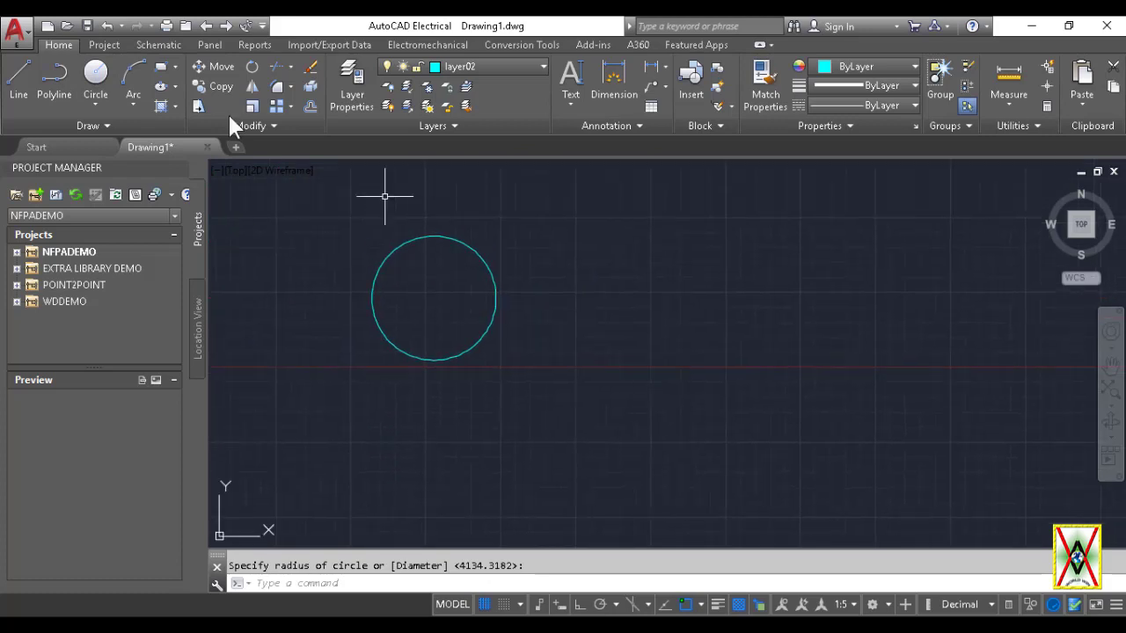
# Step: Make Defpoints current and draw a rectangle to the right of the circle
pyautogui.click(165, 69)
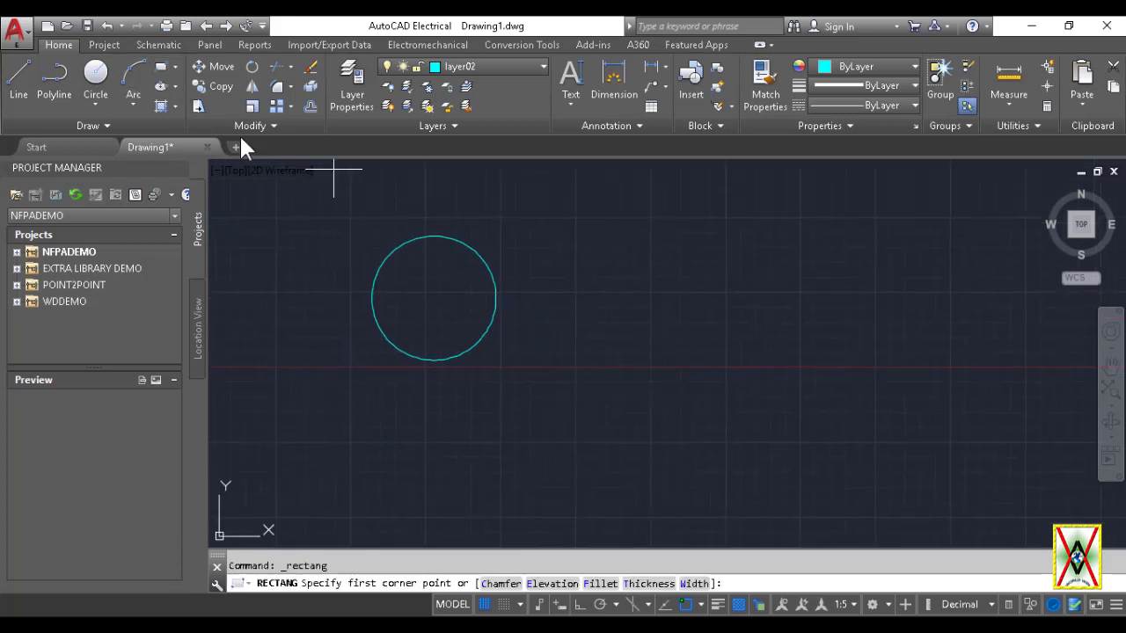
pyautogui.click(506, 70)
pyautogui.click(471, 102)
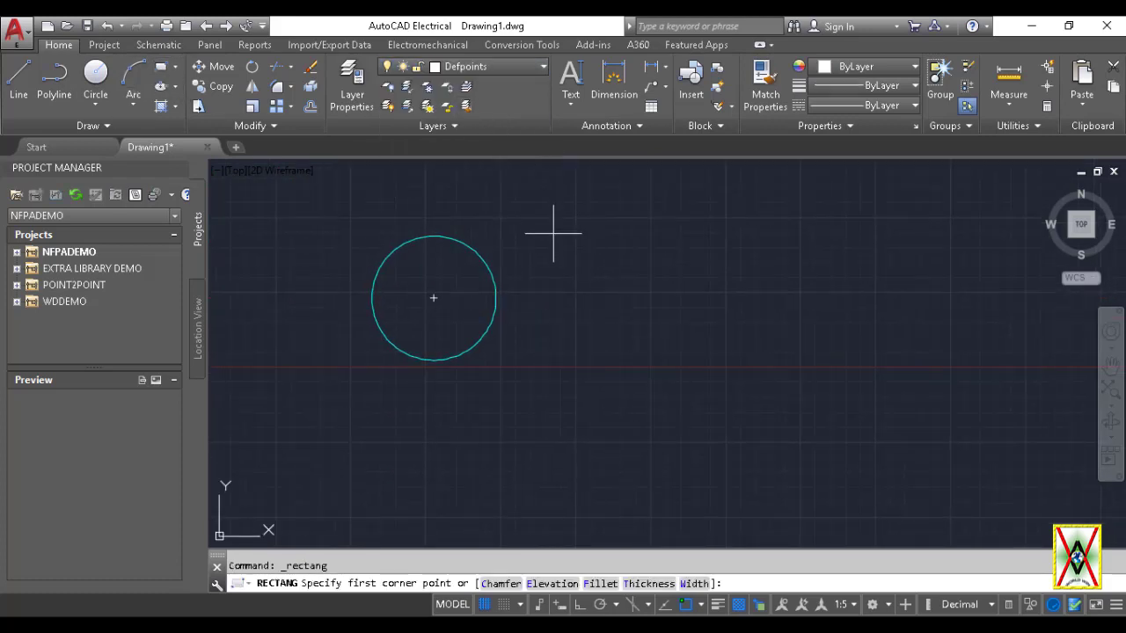
pyautogui.click(555, 253)
pyautogui.click(713, 343)
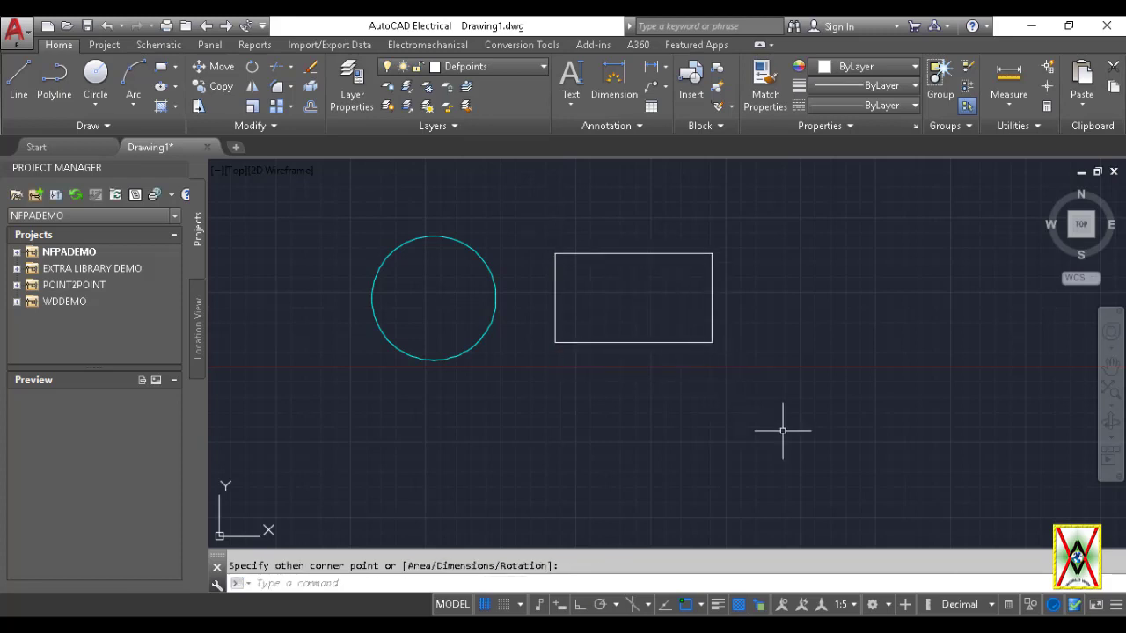
pyautogui.click(715, 323)
pyautogui.click(651, 293)
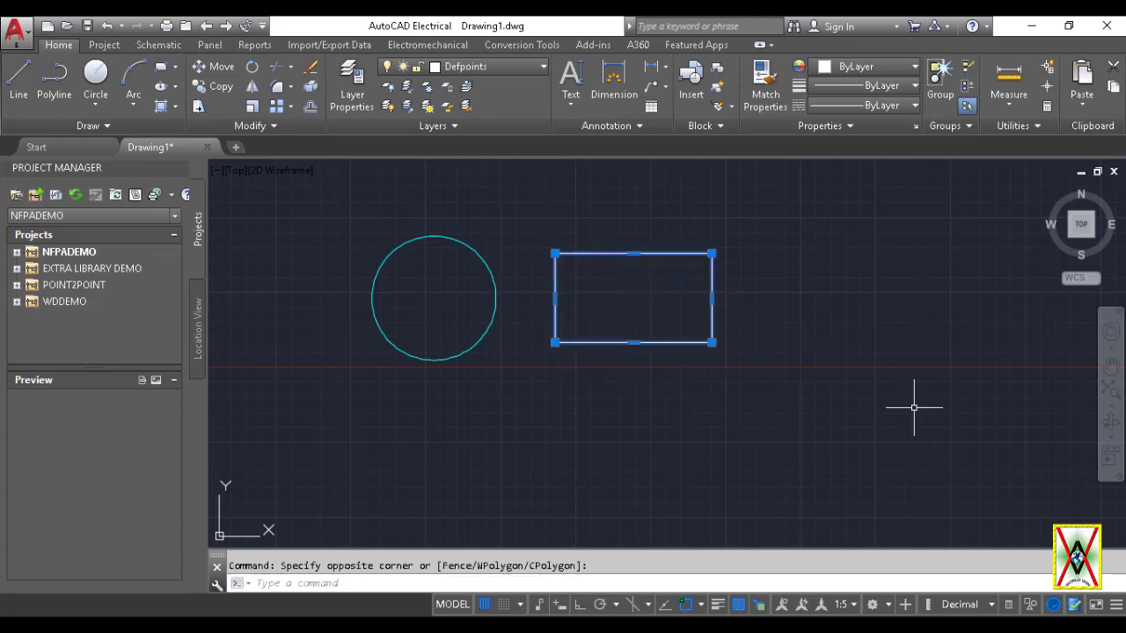
pyautogui.press('Escape')
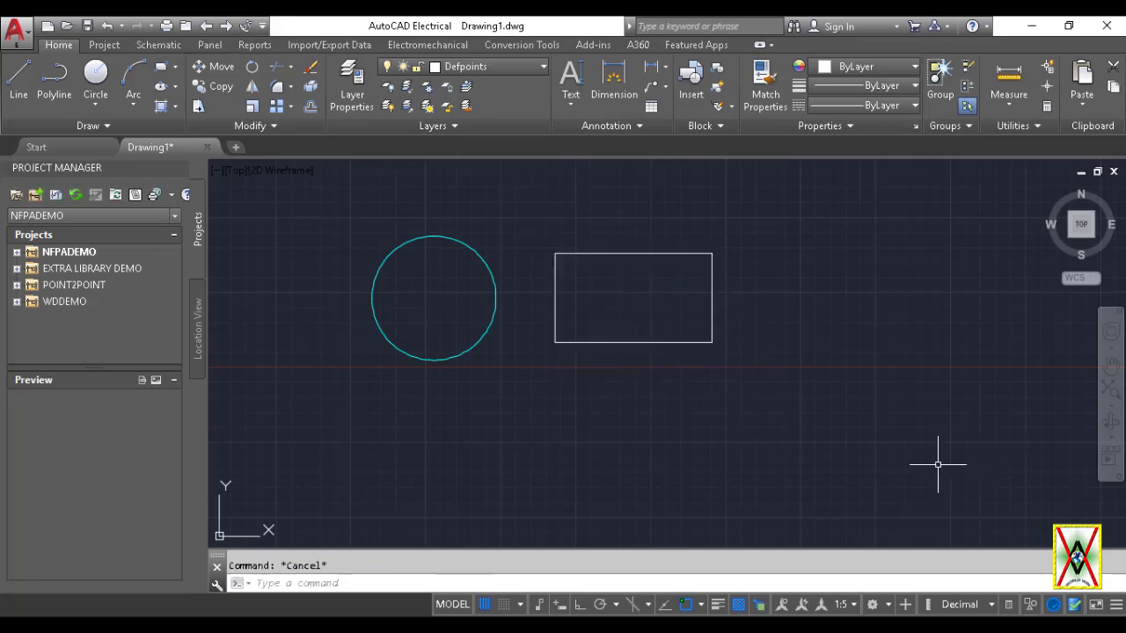
# Step: Turn on Quick Properties and inspect the Defpoints rectangle and the layer02 circle of radius 6469.1282
pyautogui.click(1010, 605)
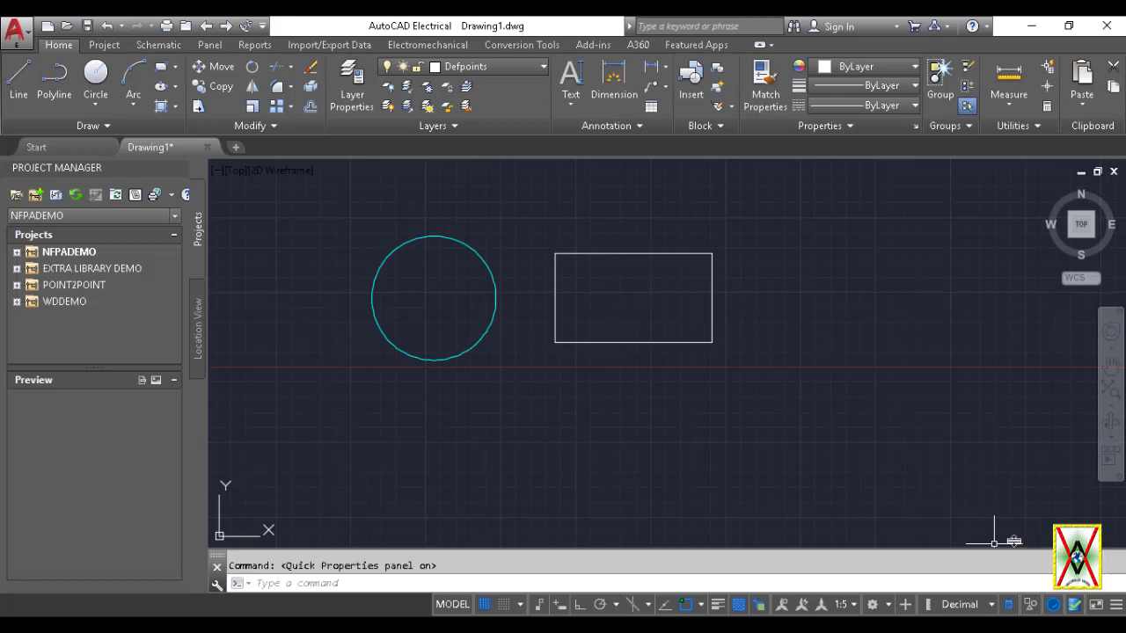
pyautogui.click(710, 282)
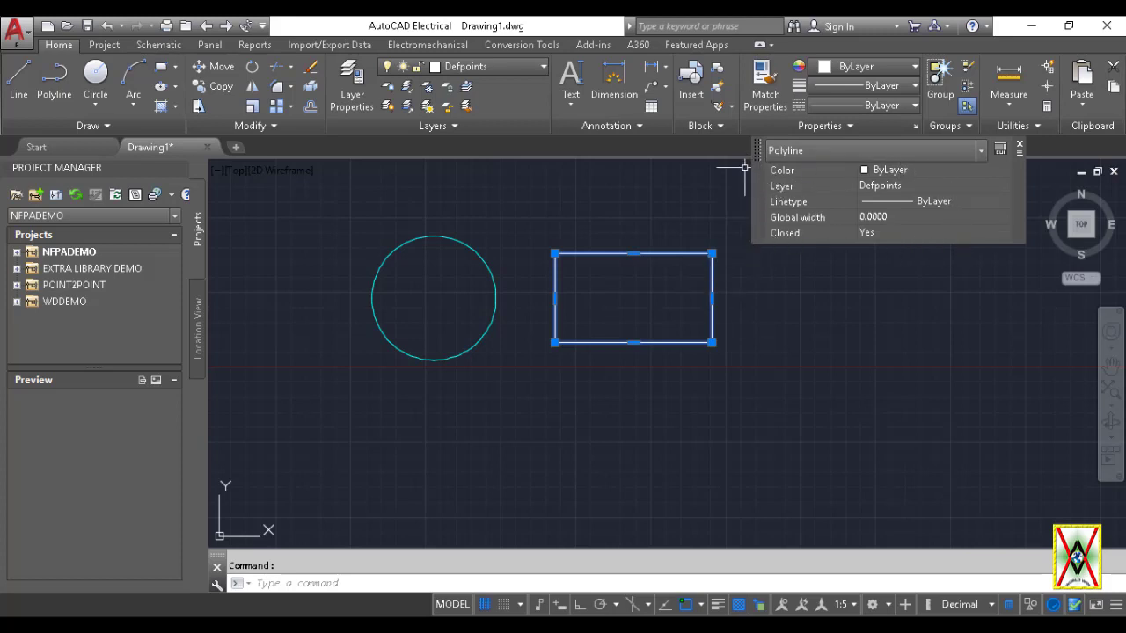
pyautogui.press('Escape')
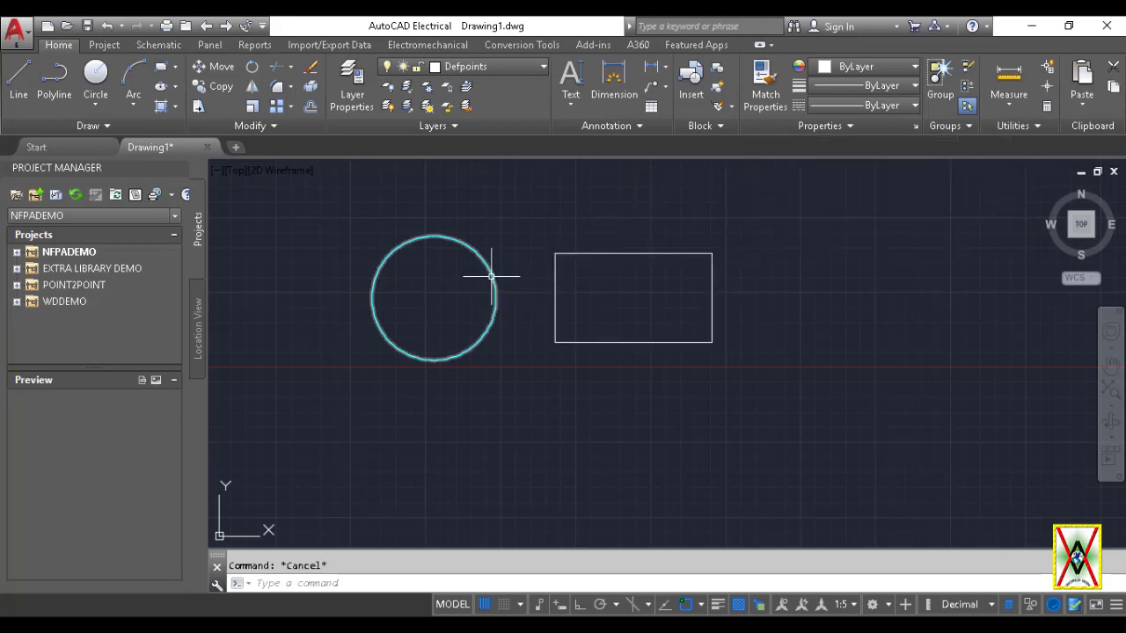
pyautogui.click(497, 278)
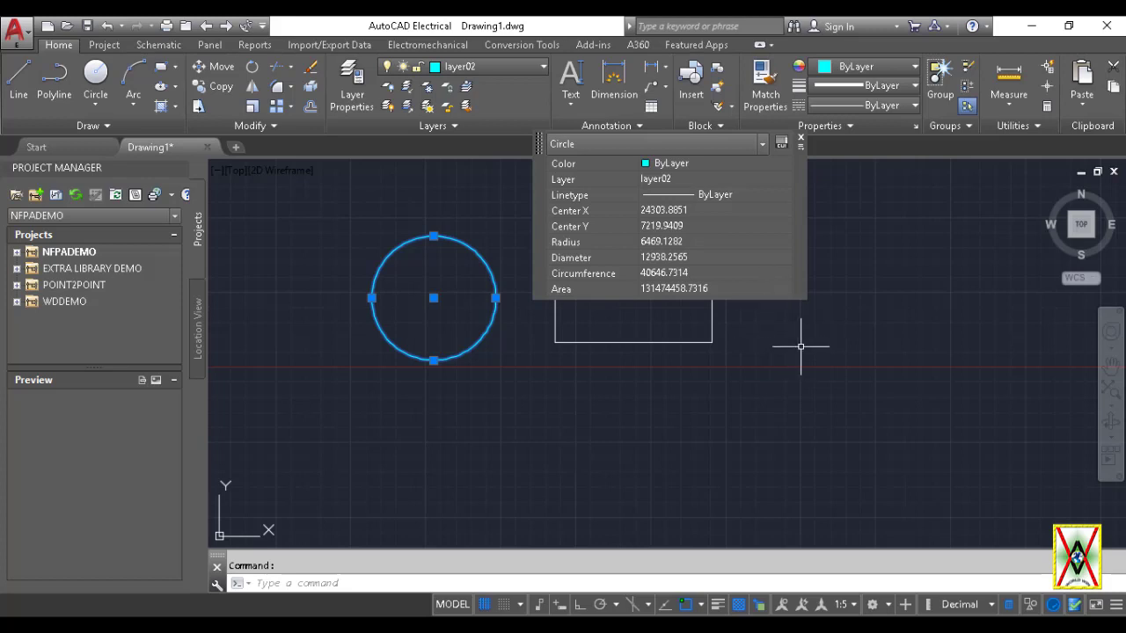
pyautogui.press('Escape')
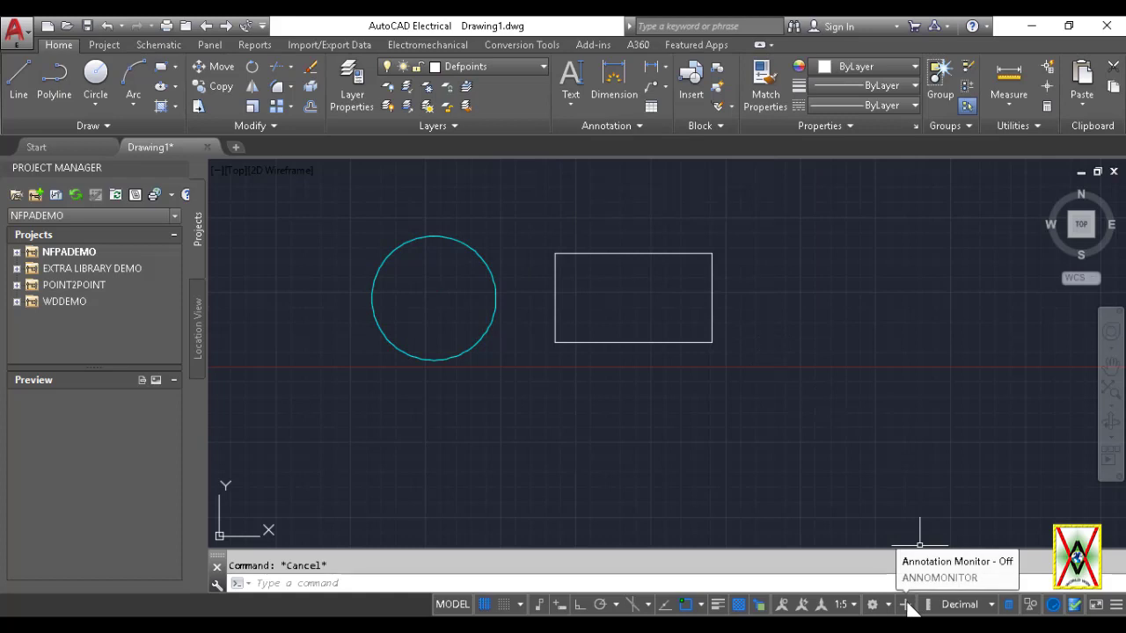
# Step: Place single-line text 'S' below the rectangle with zero rotation
pyautogui.rightClick(596, 395)
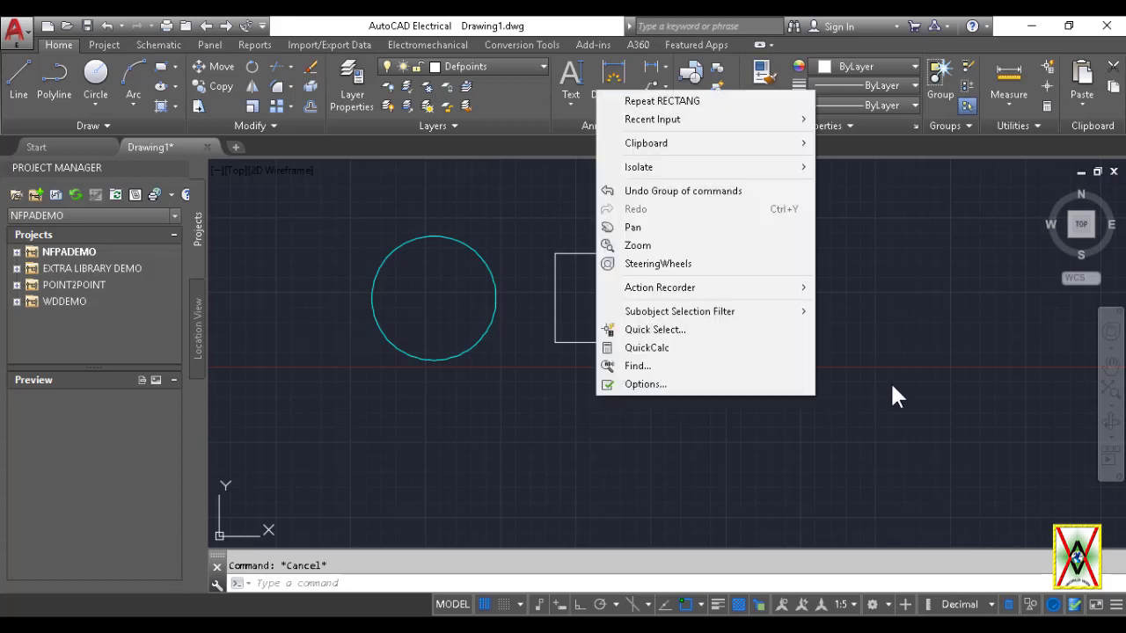
pyautogui.click(884, 296)
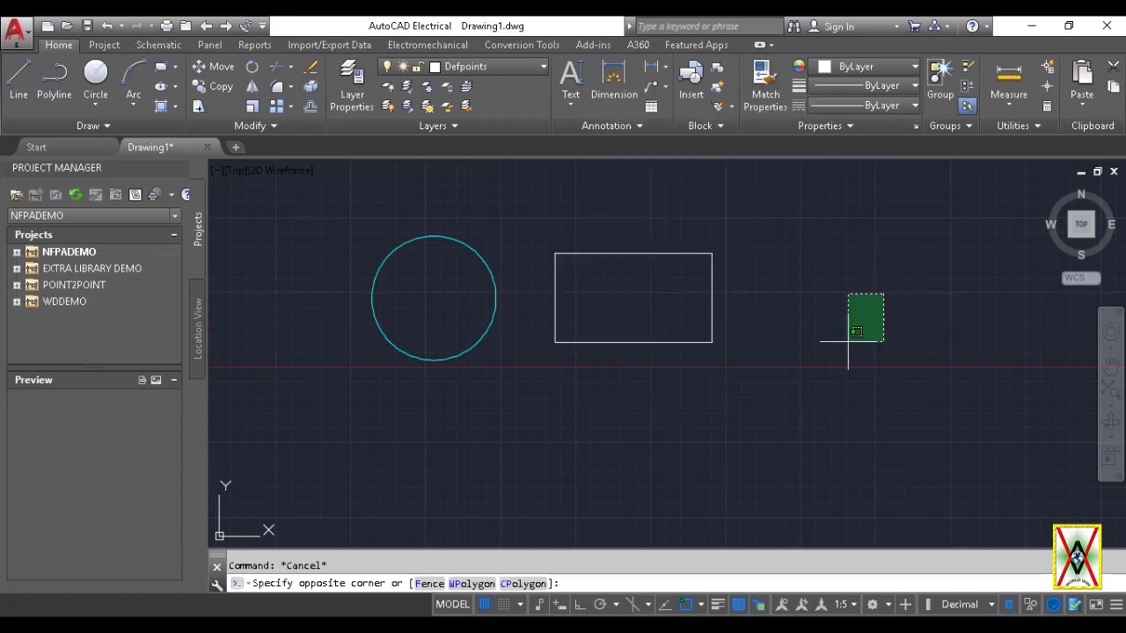
pyautogui.click(568, 96)
pyautogui.click(594, 170)
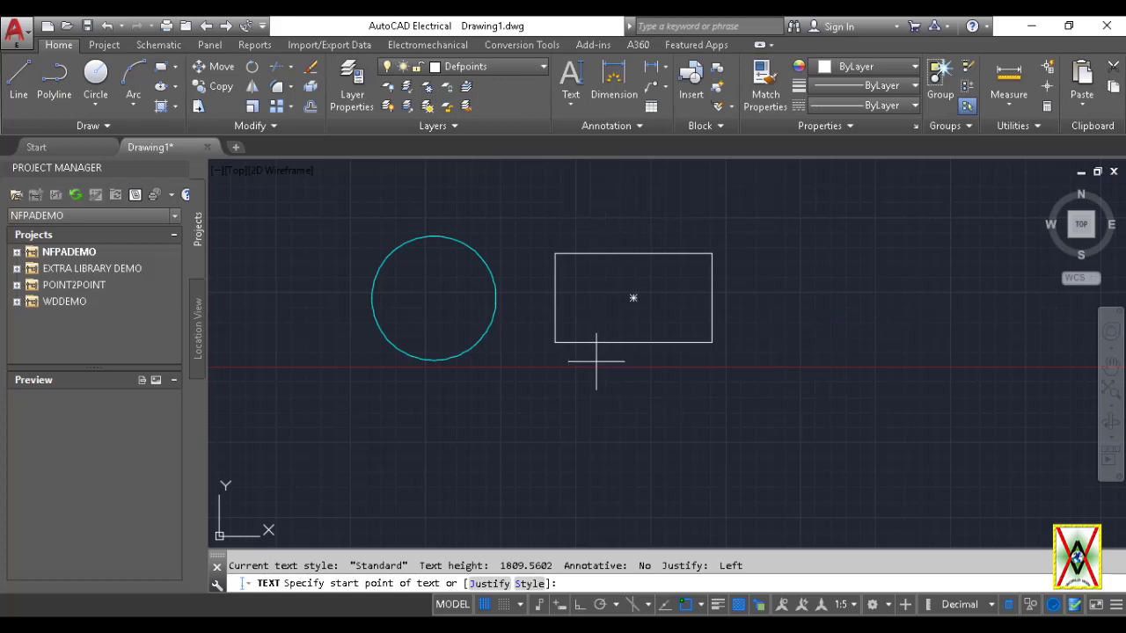
pyautogui.click(553, 402)
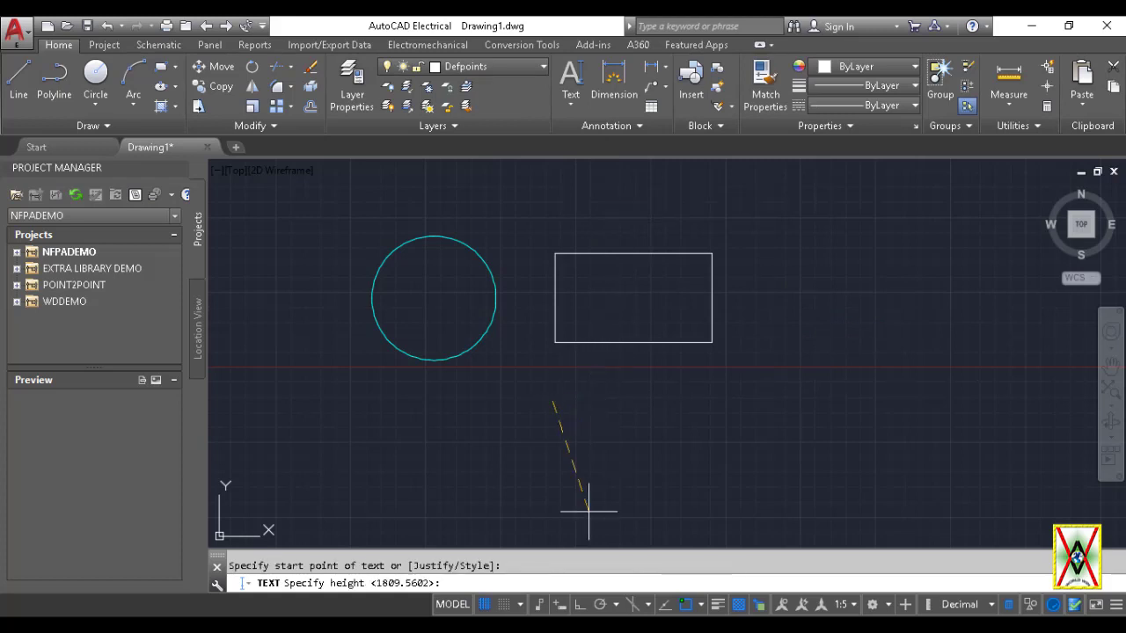
pyautogui.click(580, 605)
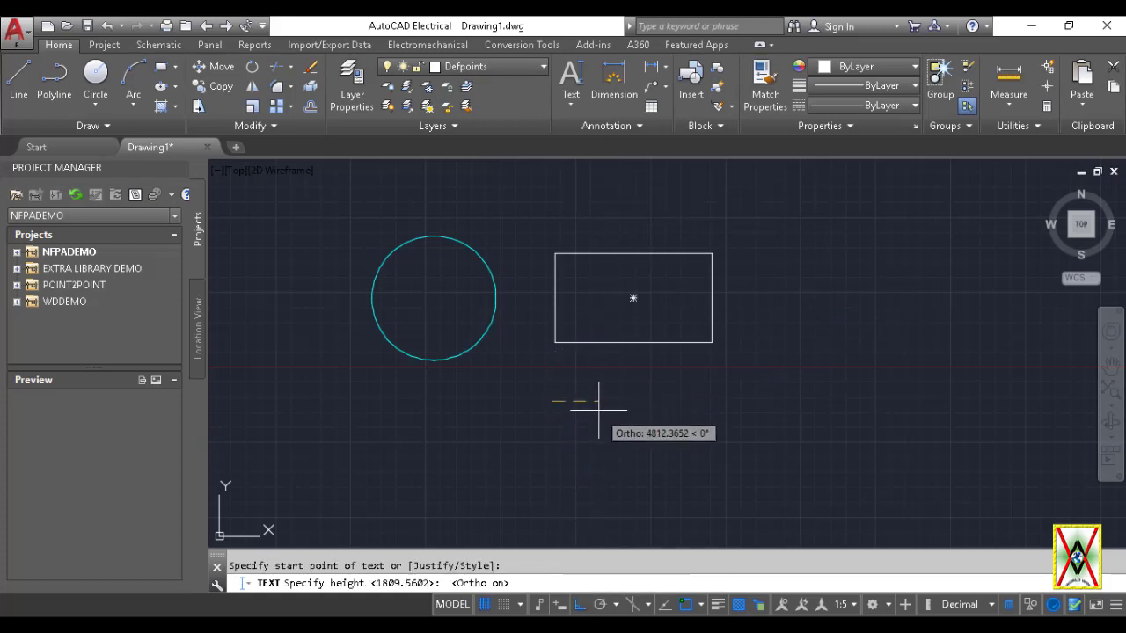
pyautogui.click(633, 387)
pyautogui.press('Return')
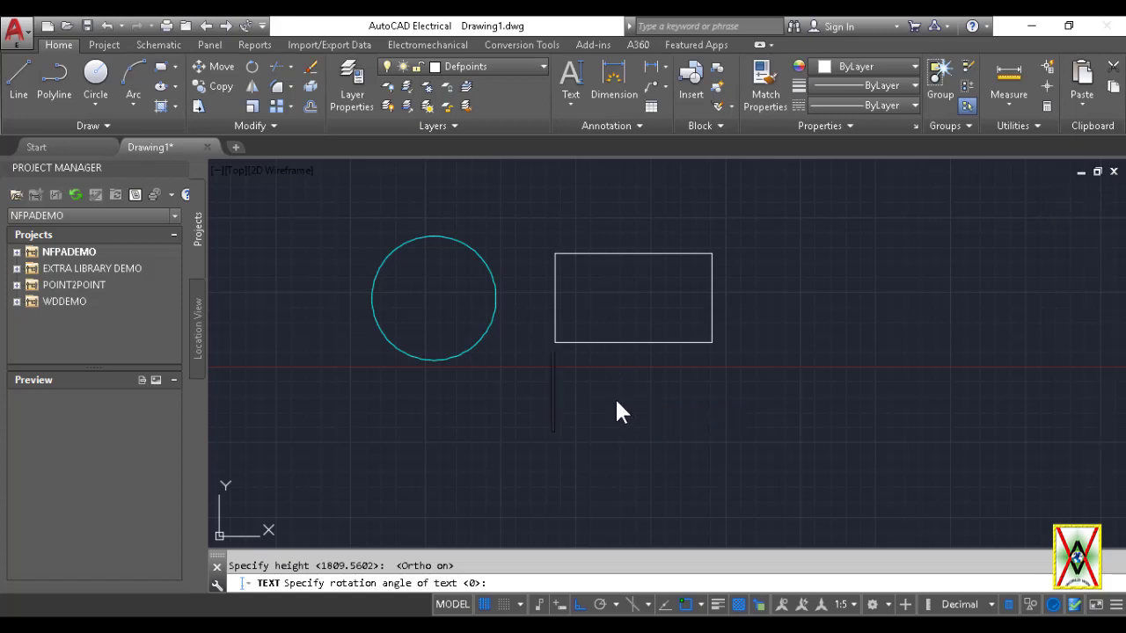
pyautogui.write('S')
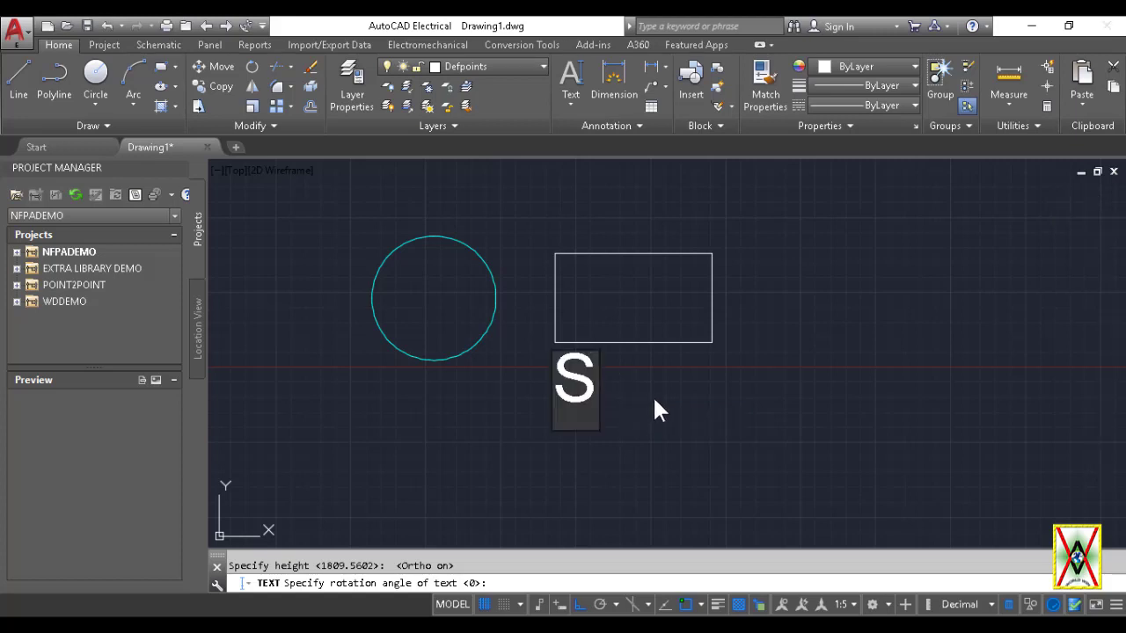
pyautogui.press('Return')
pyautogui.press('Return')
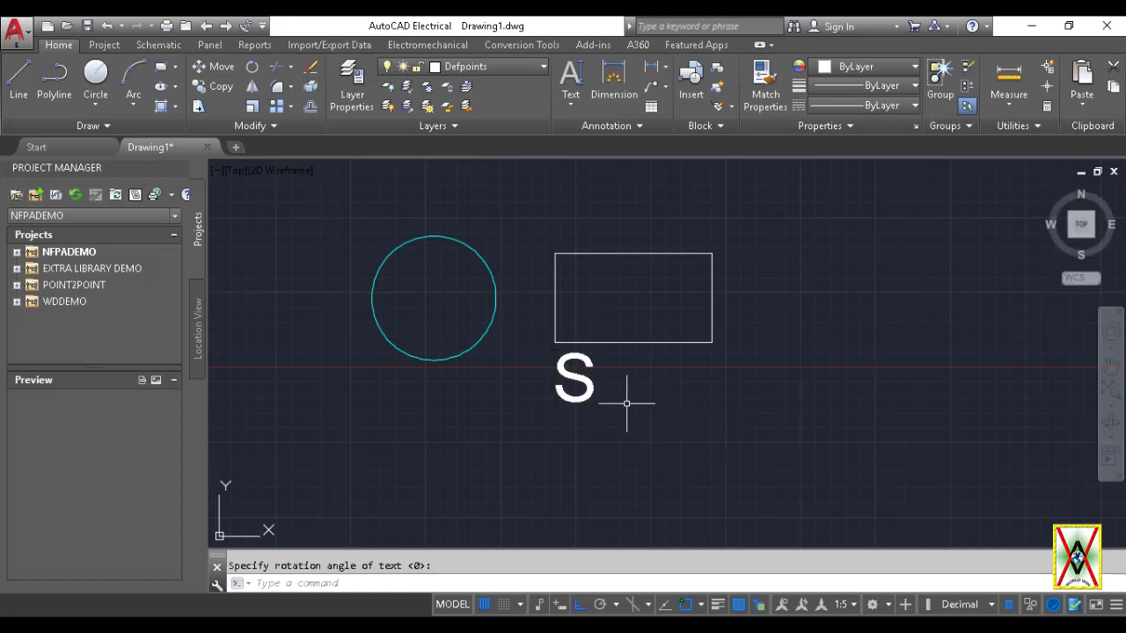
# Step: Inspect the S text's object type in Quick Properties
pyautogui.click(591, 385)
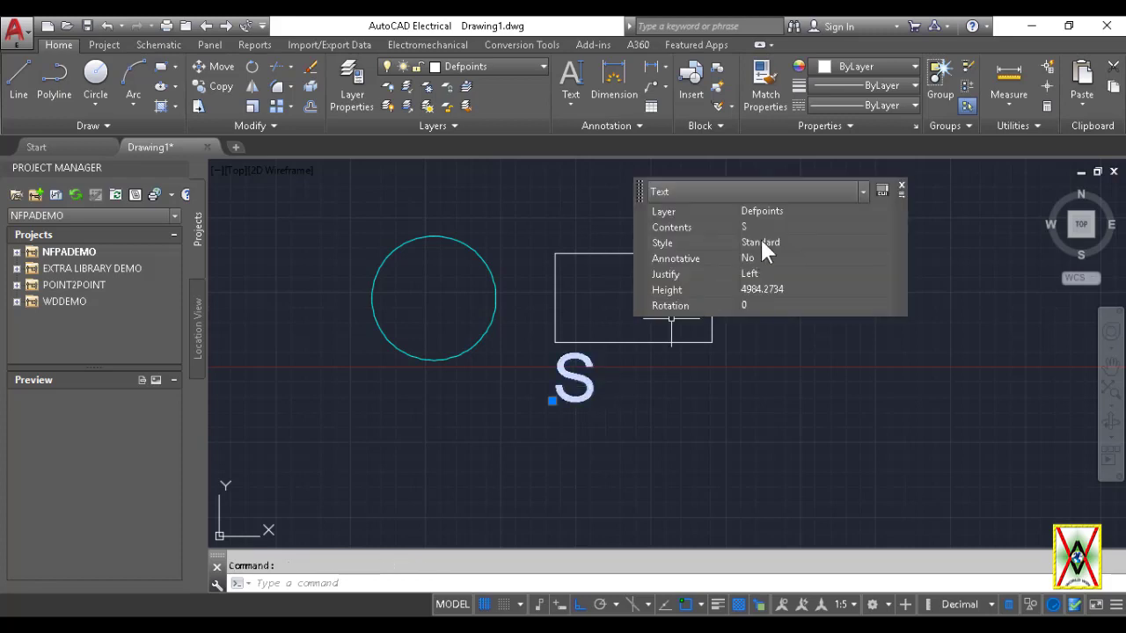
pyautogui.click(864, 190)
pyautogui.click(865, 192)
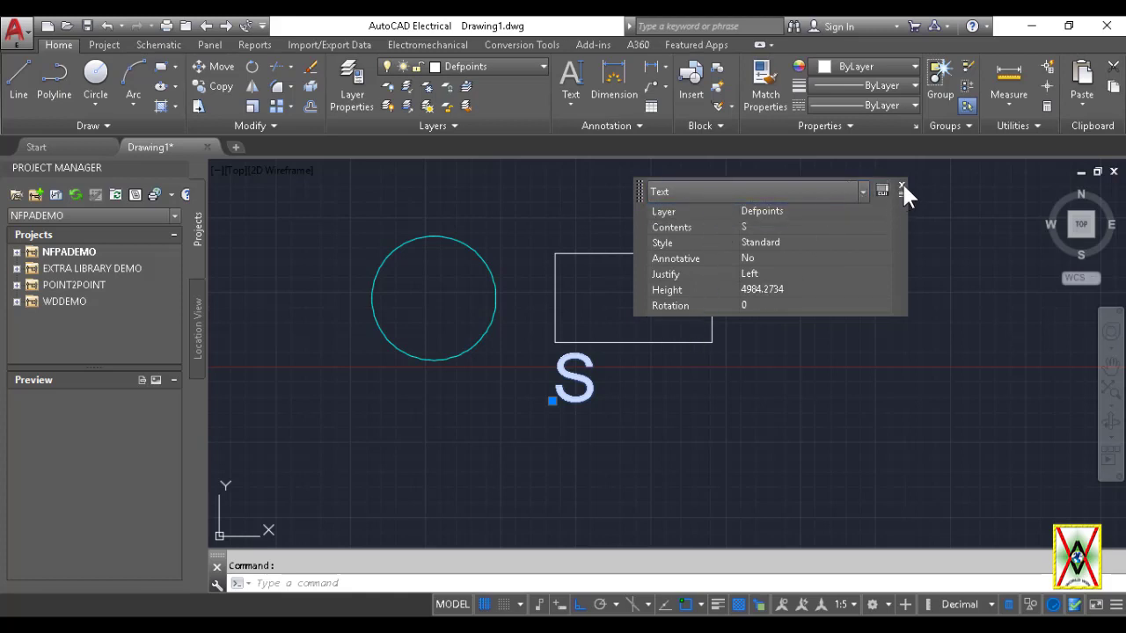
pyautogui.click(902, 186)
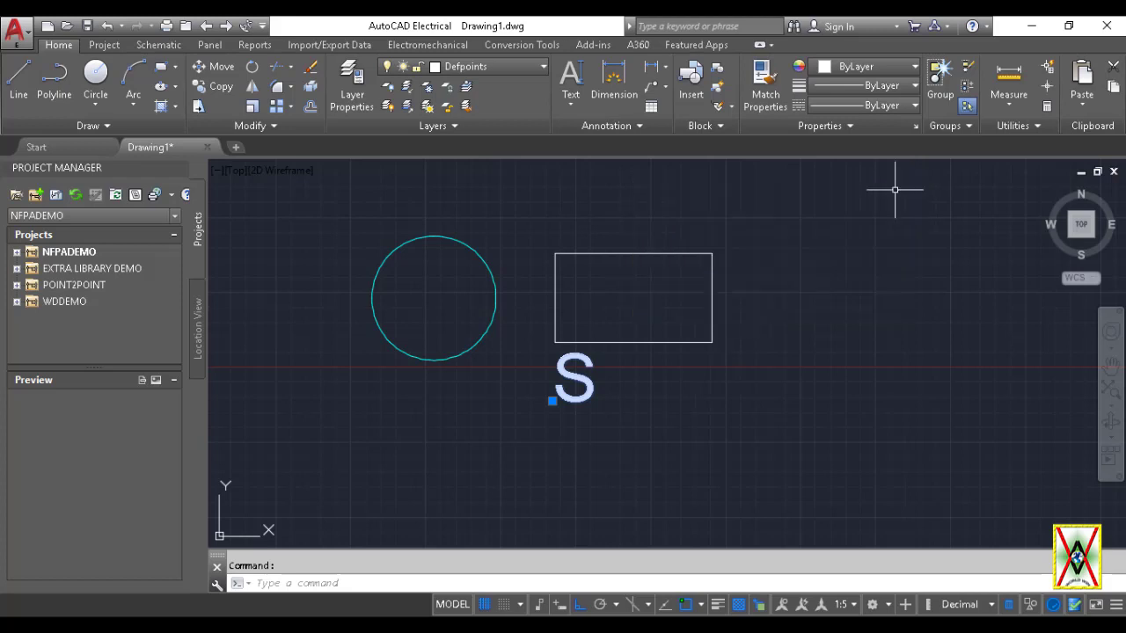
# Step: Erase the circle, rectangle and S text with E and a crossing window
pyautogui.click(764, 434)
pyautogui.click(394, 244)
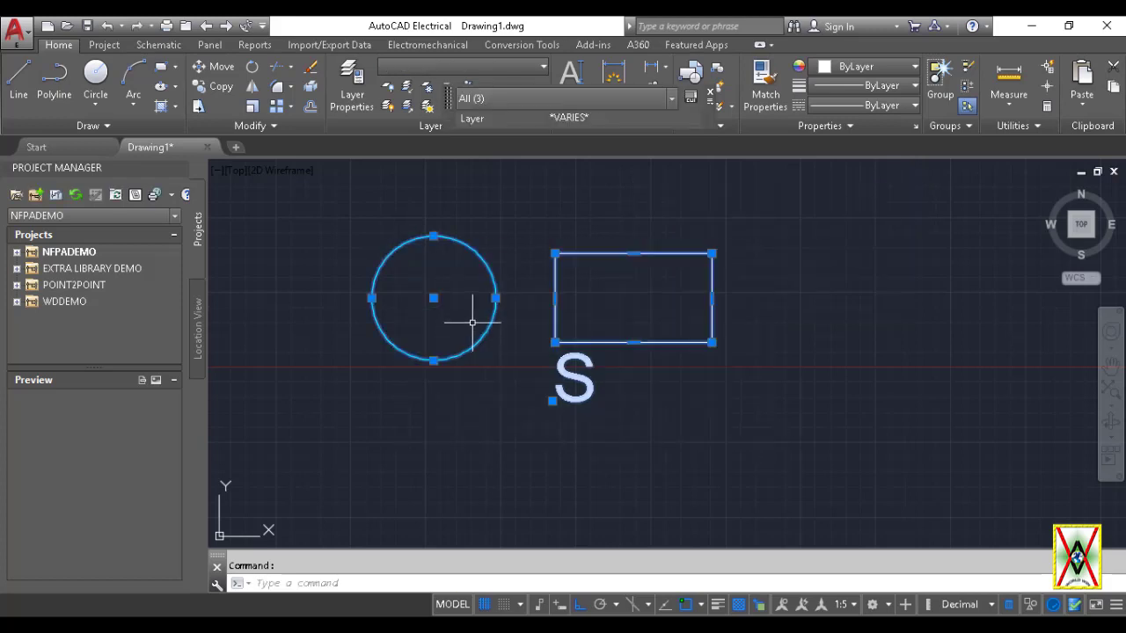
pyautogui.write('ss')
pyautogui.press('Return')
pyautogui.press('Escape')
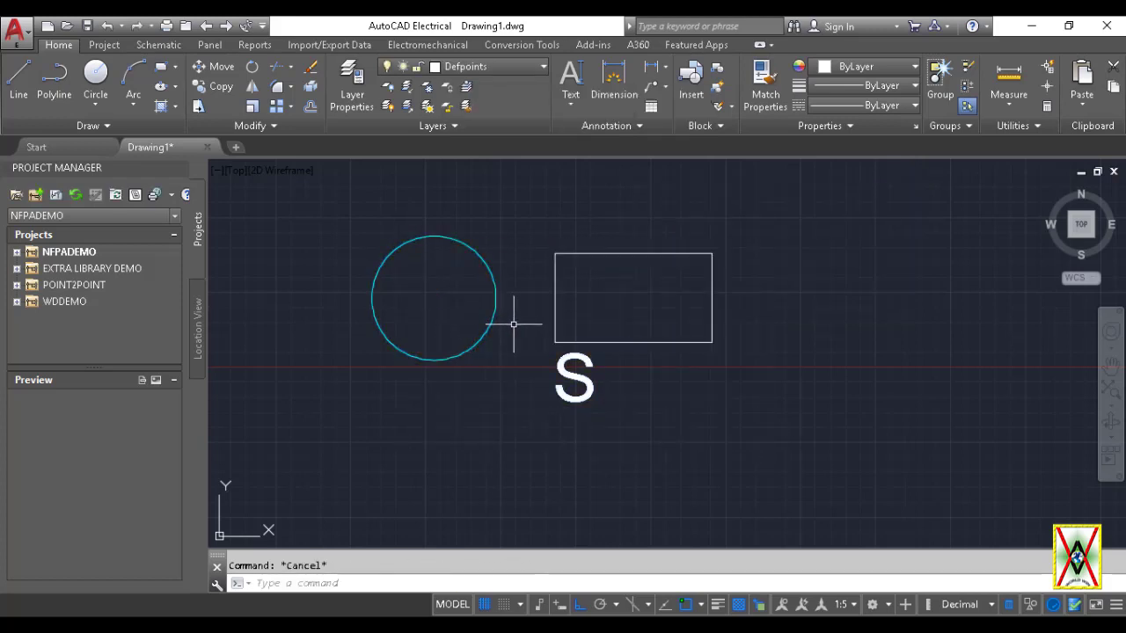
pyautogui.write('e')
pyautogui.press('Return')
pyautogui.click(692, 435)
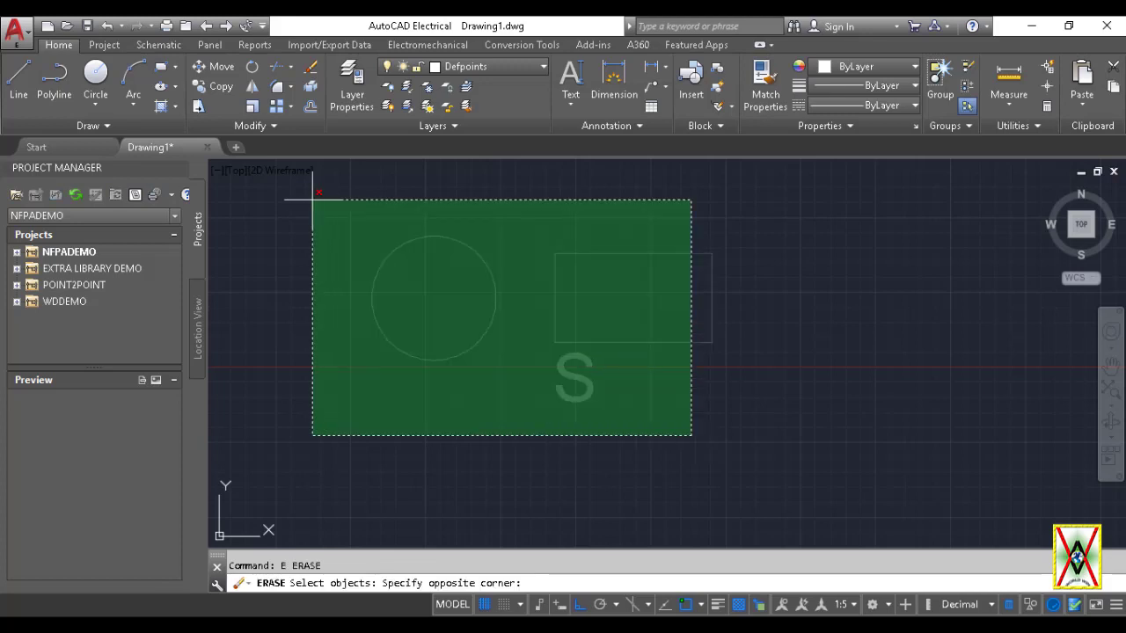
pyautogui.click(315, 200)
pyautogui.press('Return')
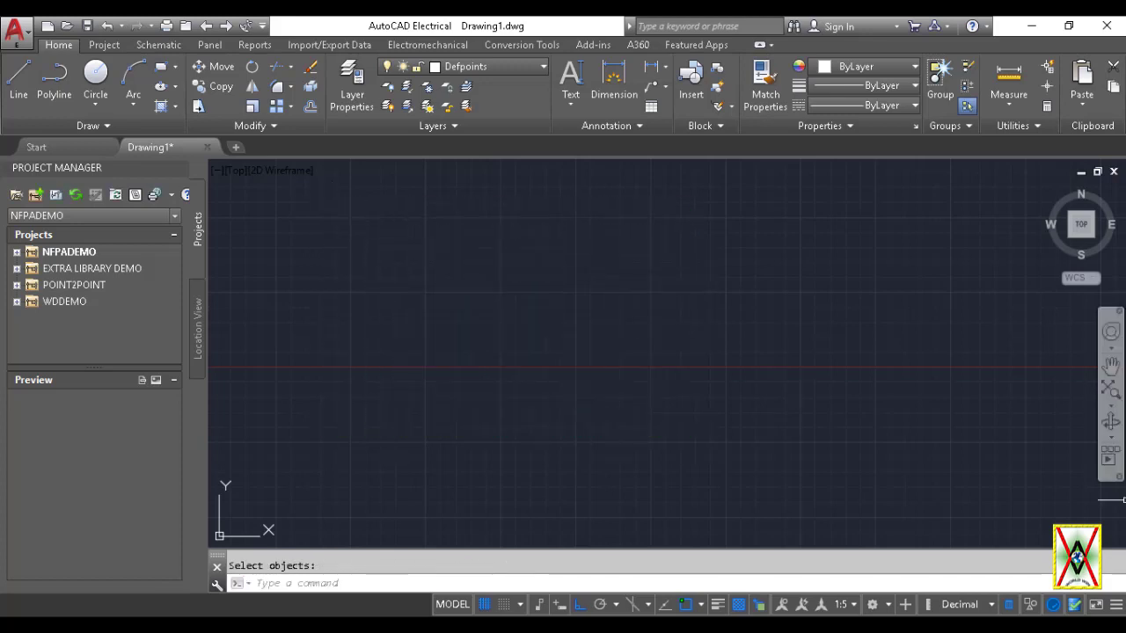
# Step: Check Lock UI in the status bar Customization menu and review its lock options
pyautogui.click(1116, 605)
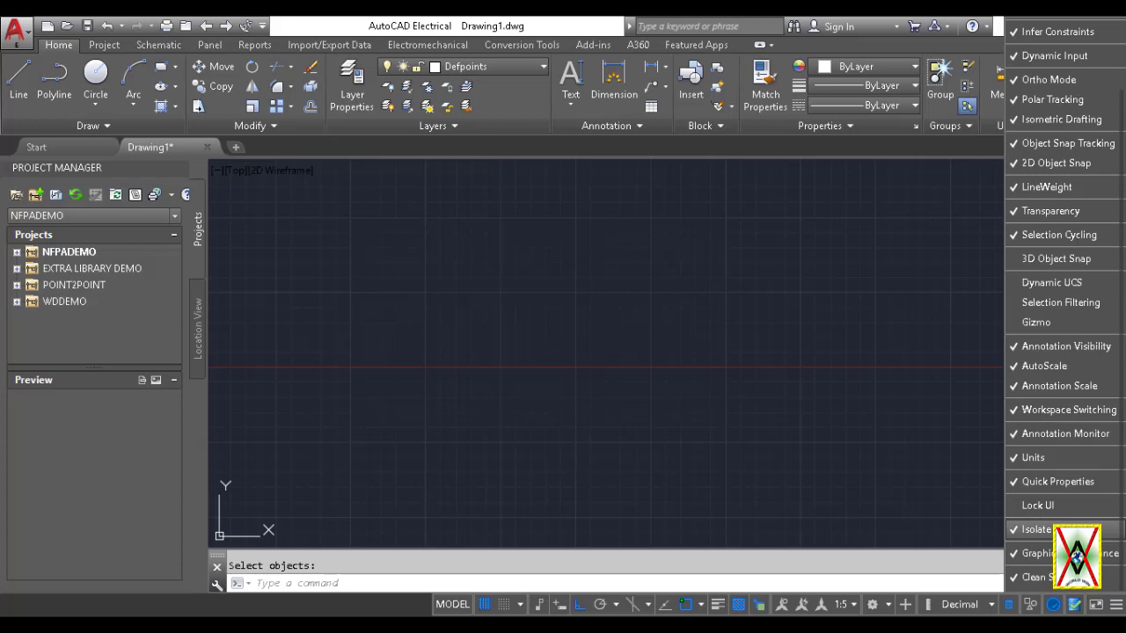
pyautogui.click(1038, 505)
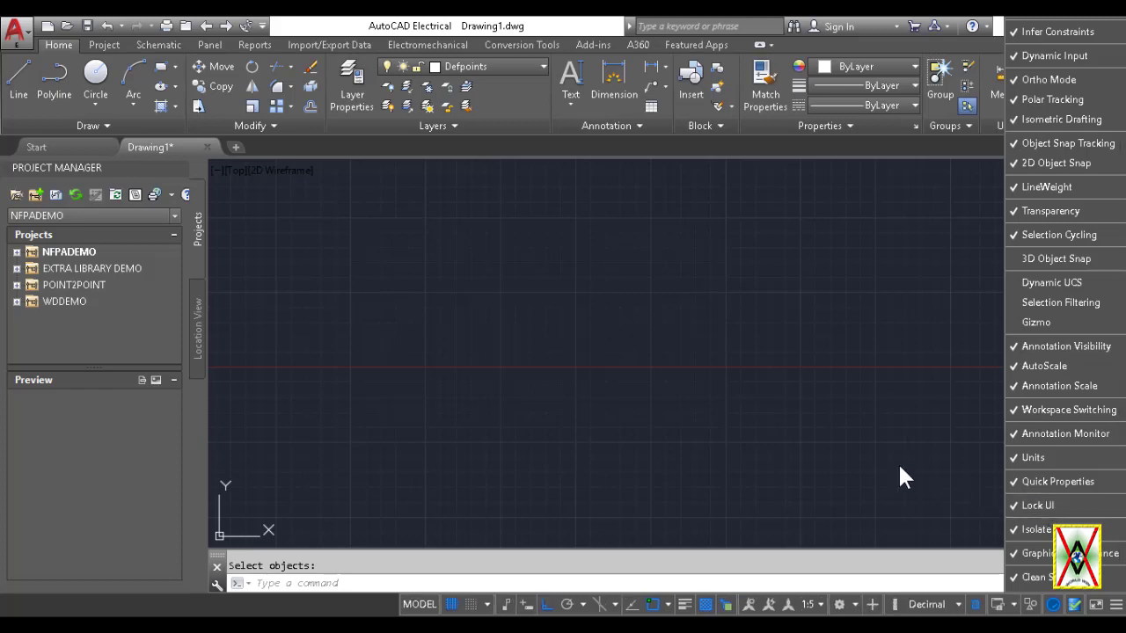
pyautogui.click(847, 440)
pyautogui.click(928, 463)
pyautogui.click(862, 395)
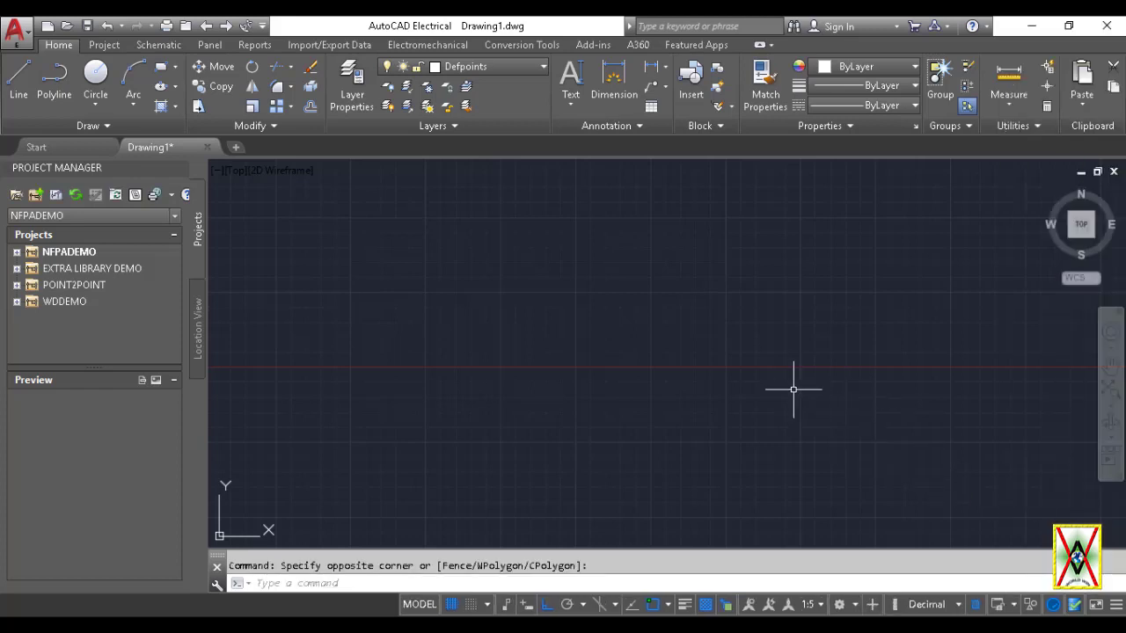
pyautogui.click(1015, 607)
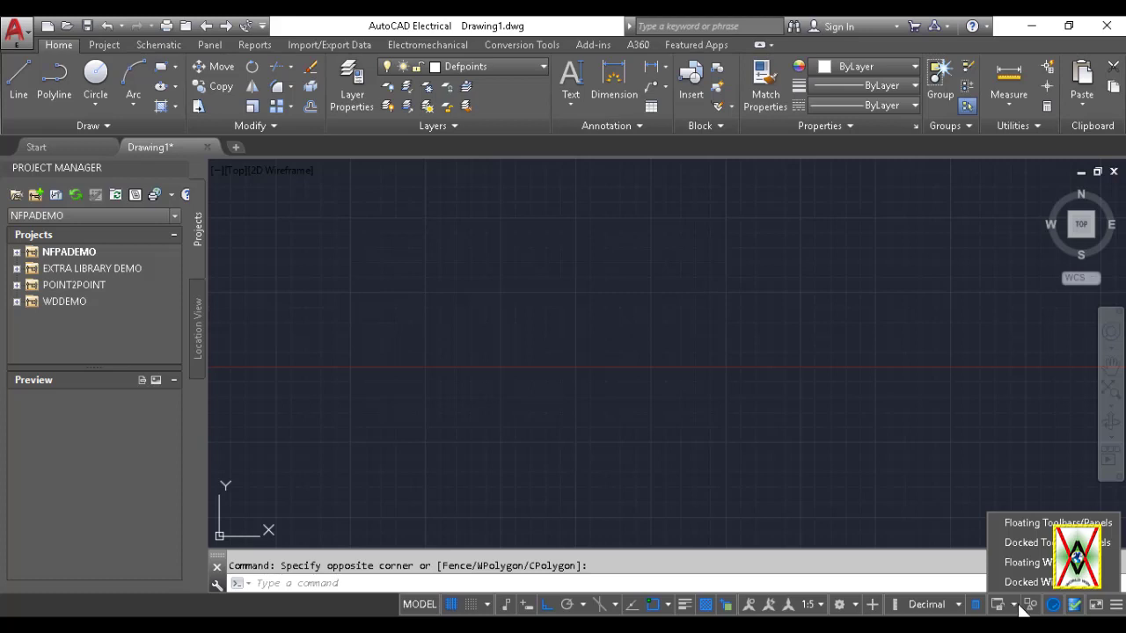
pyautogui.click(947, 450)
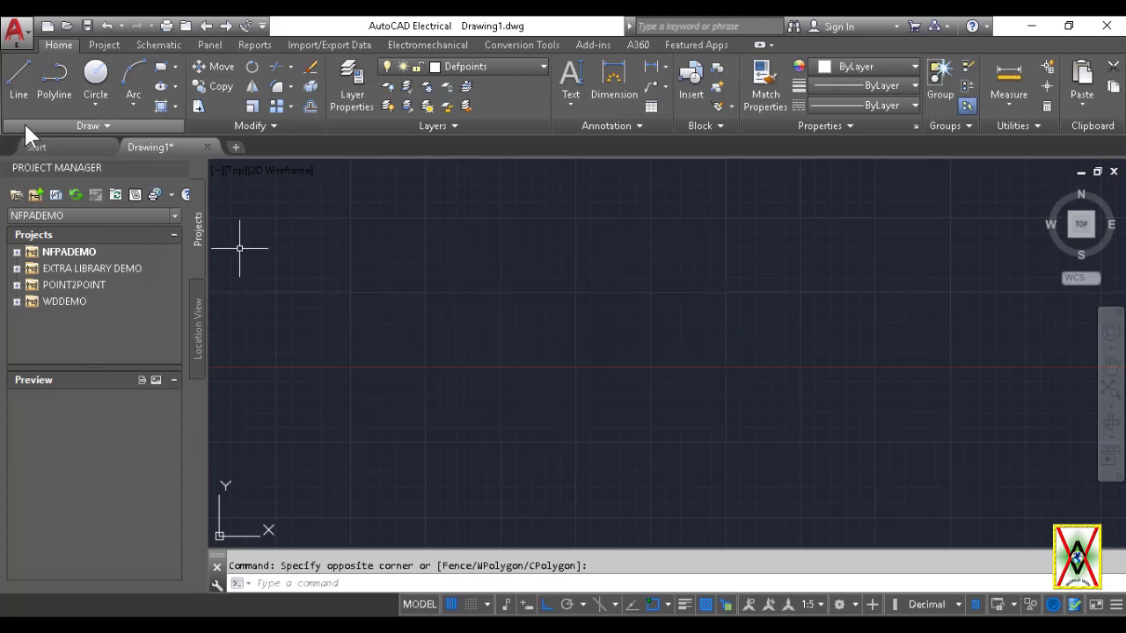
# Step: Float the Draw panel over the drawing, then dock it back on the ribbon
pyautogui.moveTo(105, 126); pyautogui.dragTo(482, 290)
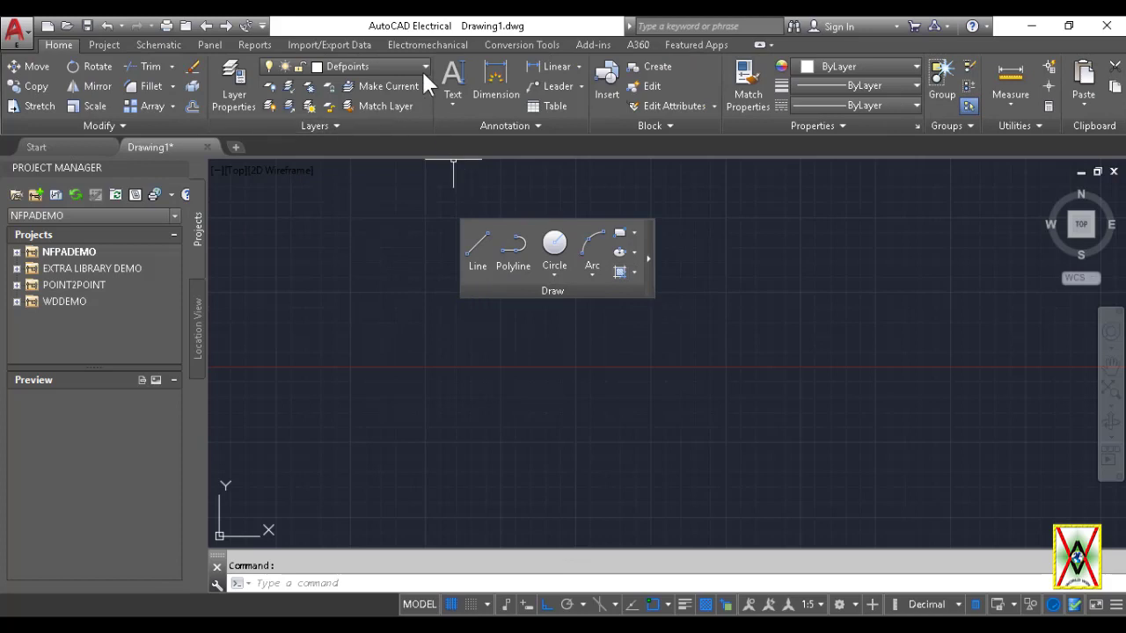
pyautogui.click(428, 45)
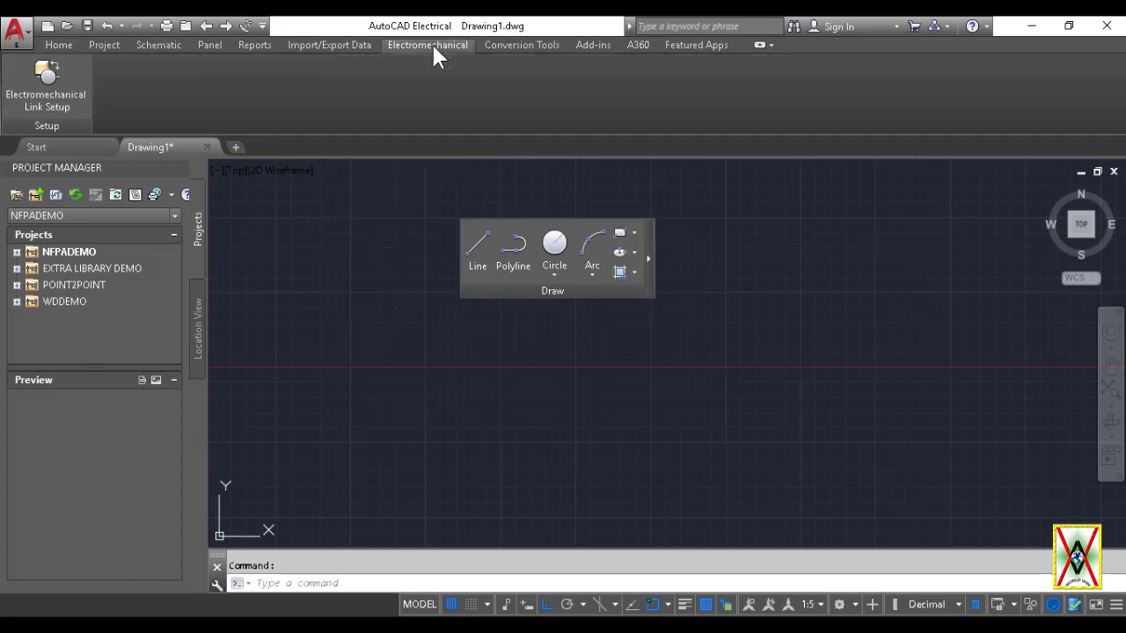
pyautogui.click(663, 226)
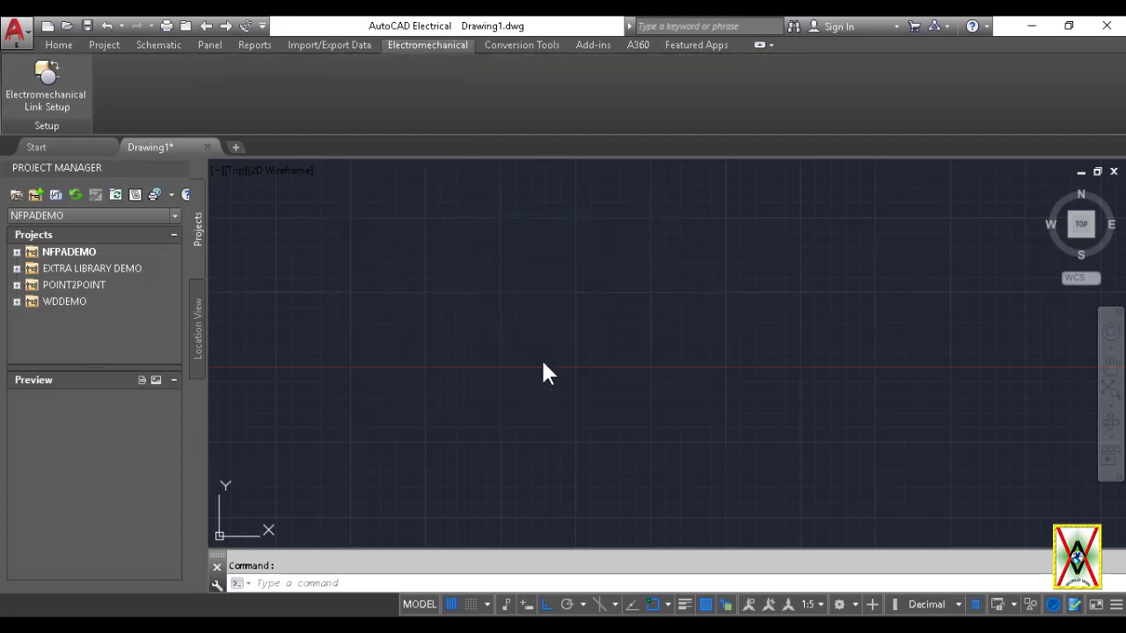
pyautogui.click(56, 42)
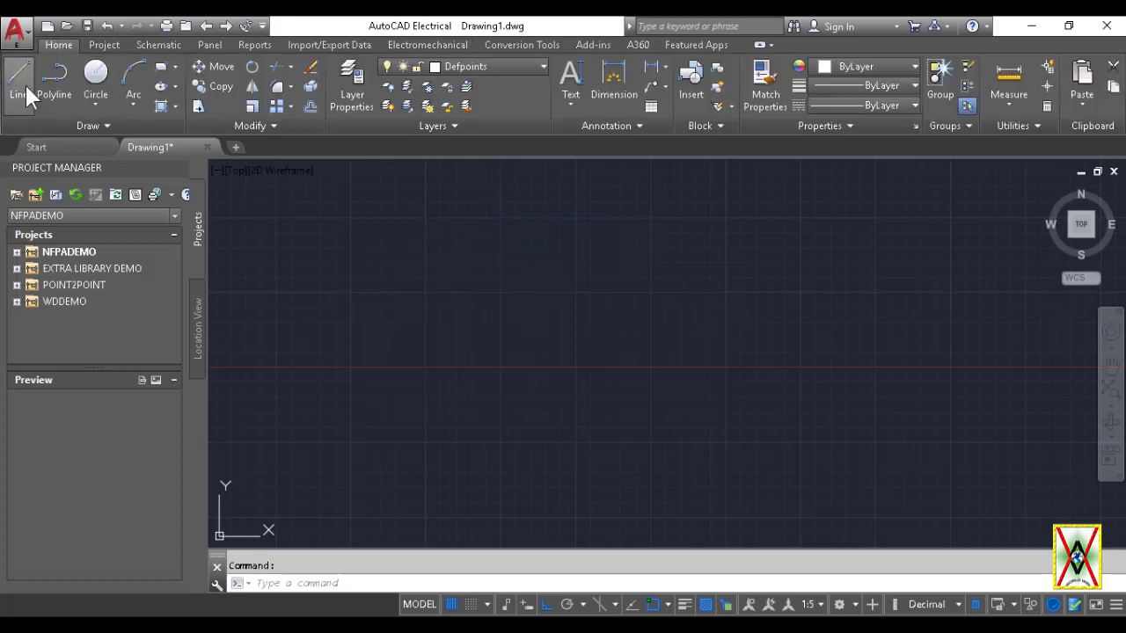
# Step: Lock docked toolbars, floating windows and docked windows from the Lock UI flyout
pyautogui.click(1014, 606)
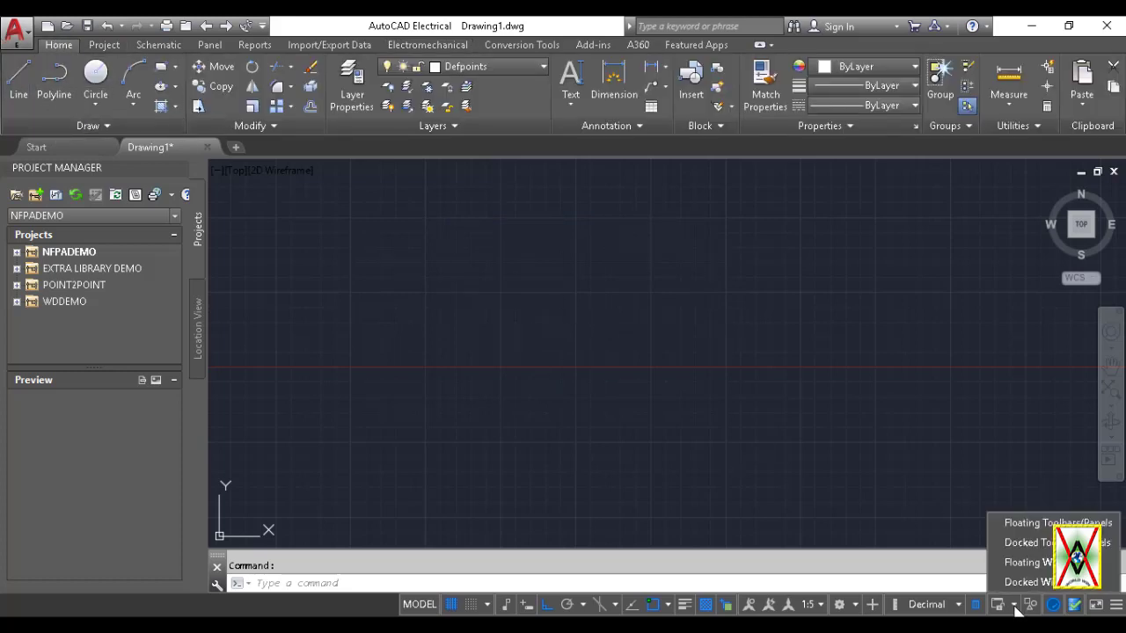
pyautogui.click(1019, 543)
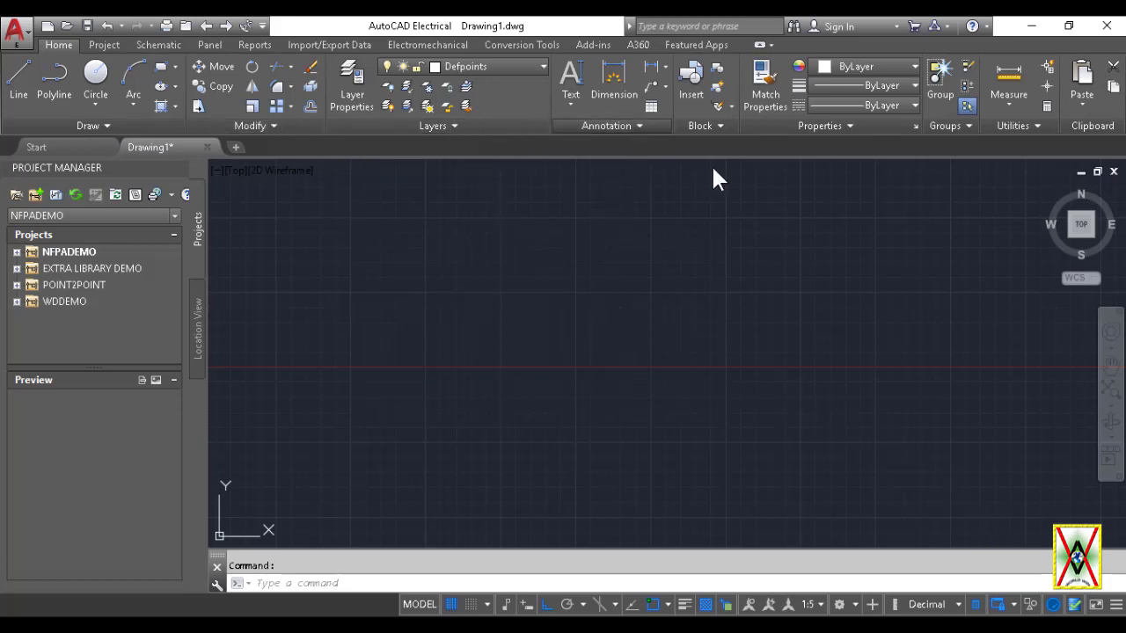
pyautogui.click(1015, 606)
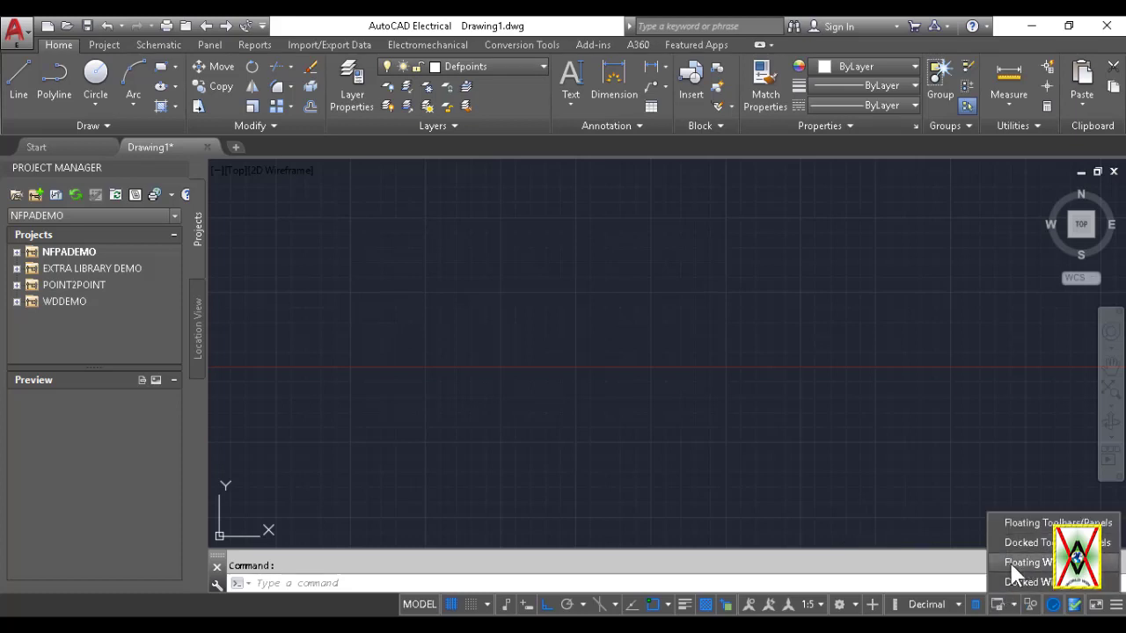
pyautogui.click(1014, 572)
pyautogui.click(1014, 582)
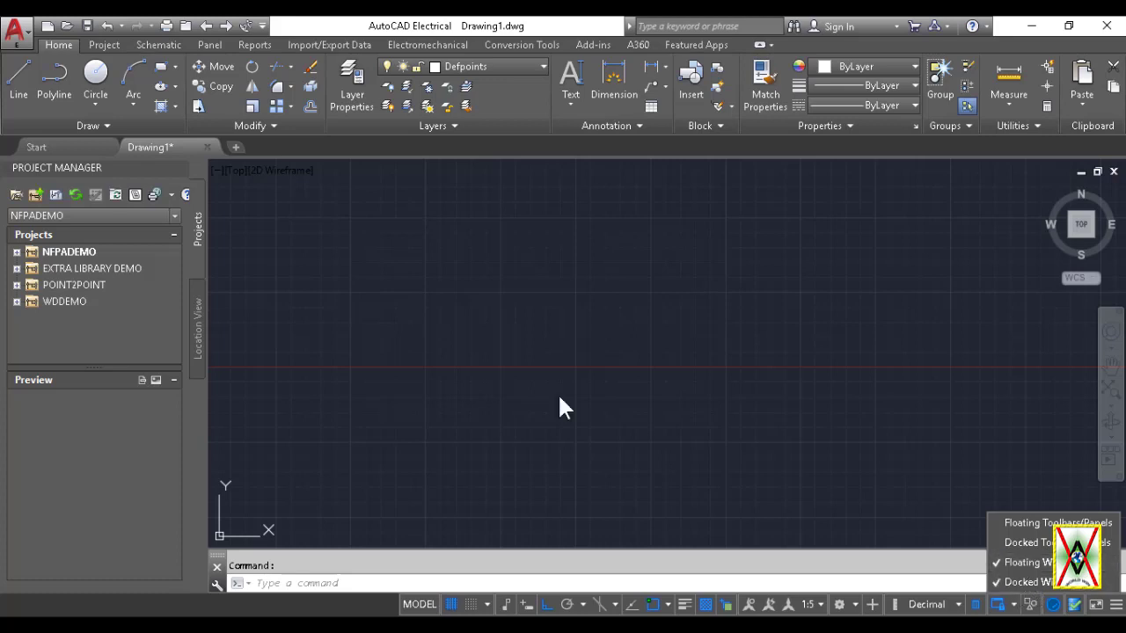
pyautogui.click(137, 198)
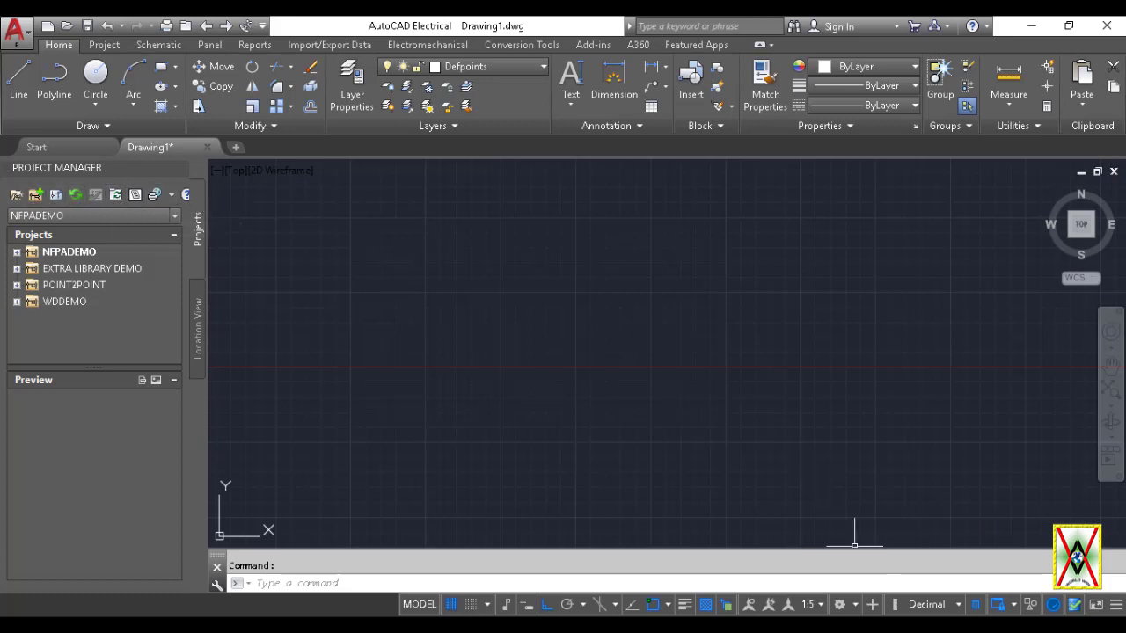
# Step: Unlock the docked and floating windows again
pyautogui.click(1013, 605)
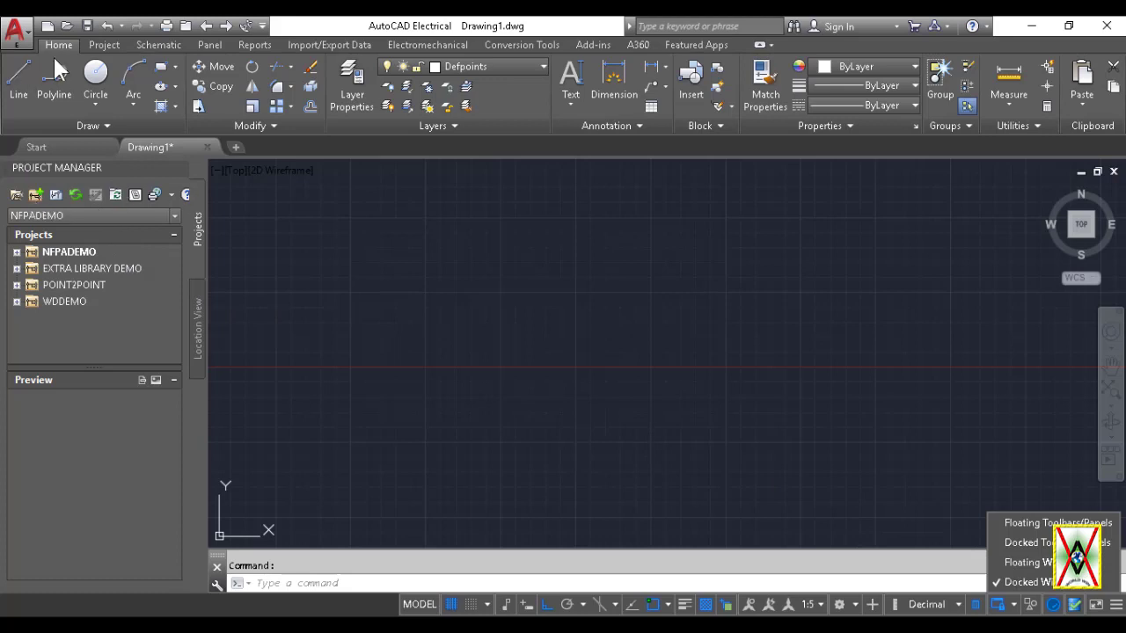
pyautogui.click(1003, 563)
pyautogui.click(1006, 562)
pyautogui.click(729, 364)
pyautogui.click(829, 416)
pyautogui.click(821, 329)
pyautogui.click(659, 354)
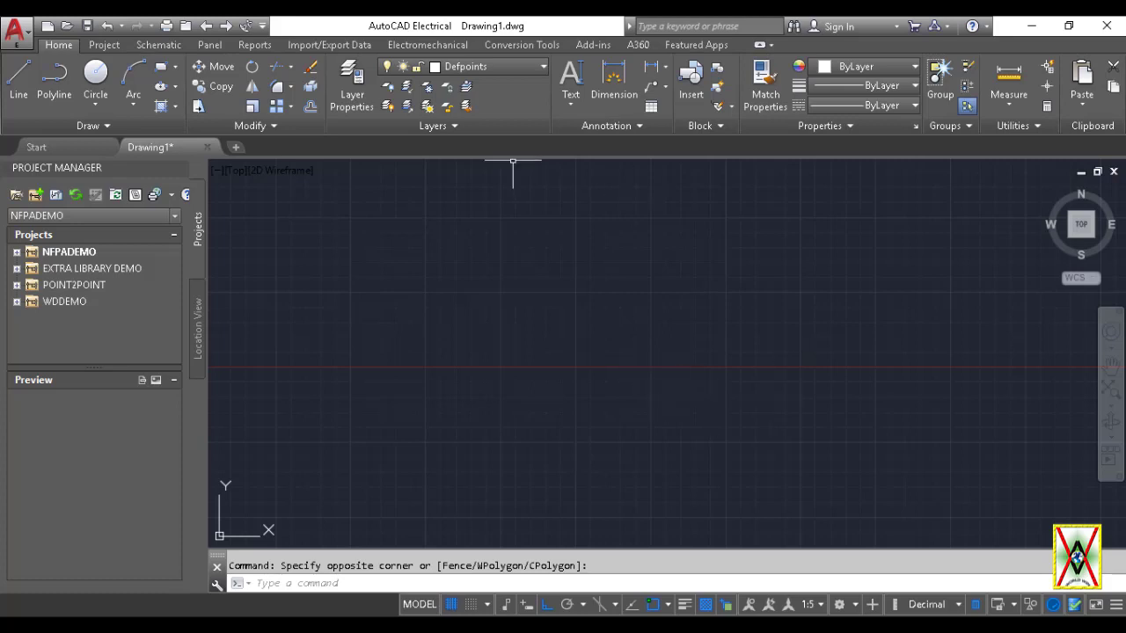
# Step: Draw a rectangle and add a linear dimension along its bottom edge
pyautogui.click(161, 67)
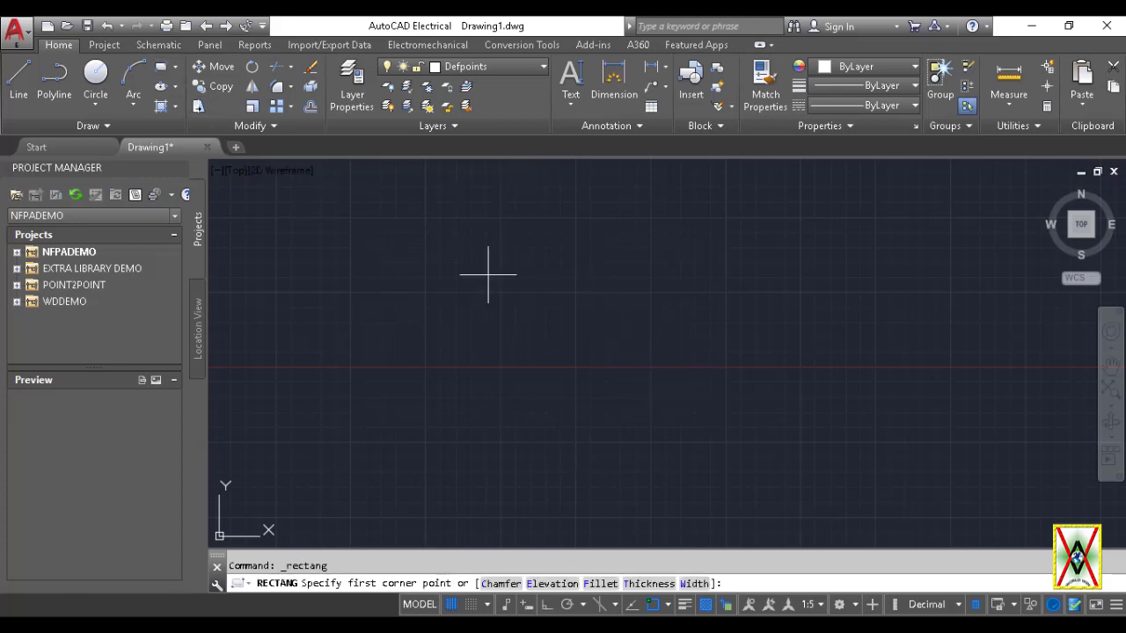
pyautogui.click(445, 265)
pyautogui.click(666, 354)
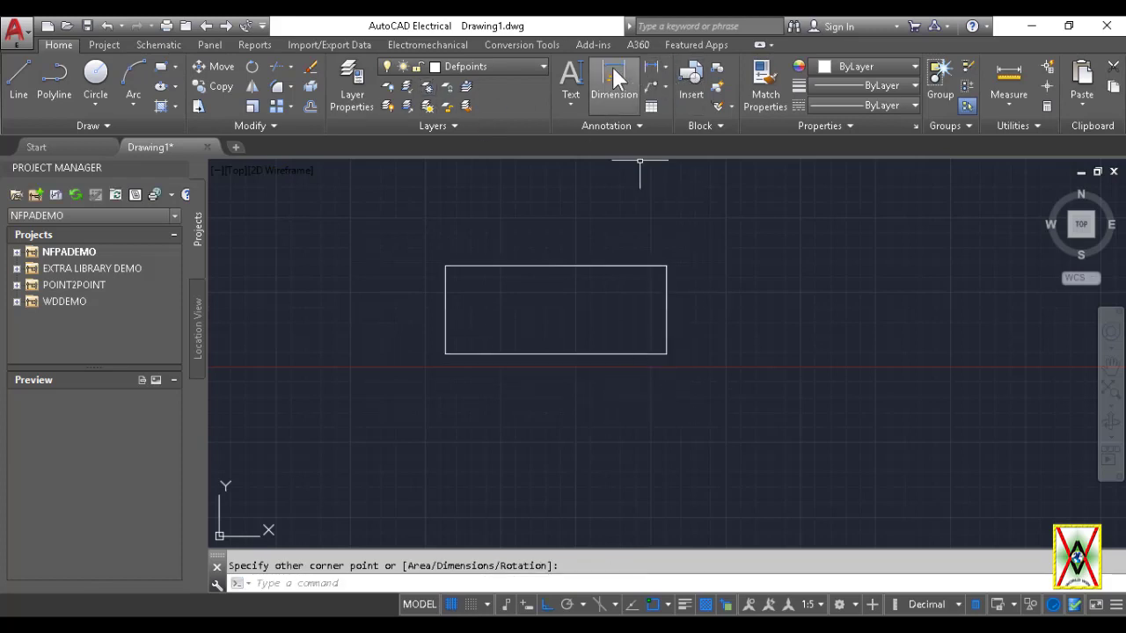
pyautogui.click(613, 80)
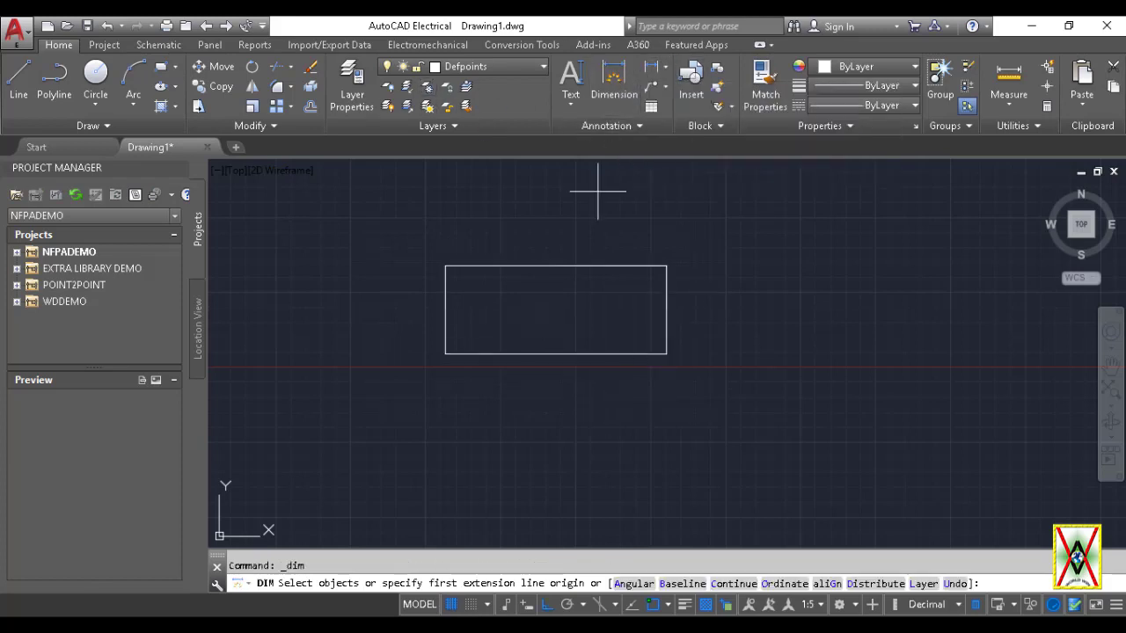
pyautogui.click(445, 354)
pyautogui.click(666, 353)
pyautogui.click(647, 439)
# Step: Bring the rectangle into view and start, then cancel, a vertical dimension
pyautogui.moveTo(579, 417); pyautogui.dragTo(582, 366, button='middle')
pyautogui.scroll(-4, 585, 351)
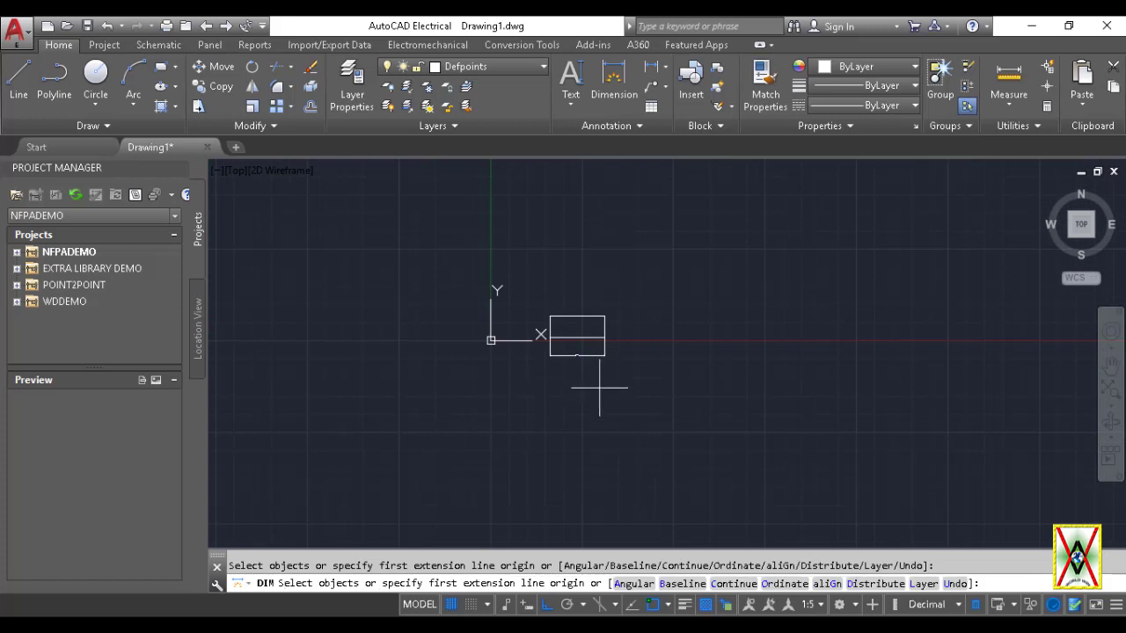
pyautogui.scroll(10, 582, 356)
pyautogui.scroll(-3, 550, 348)
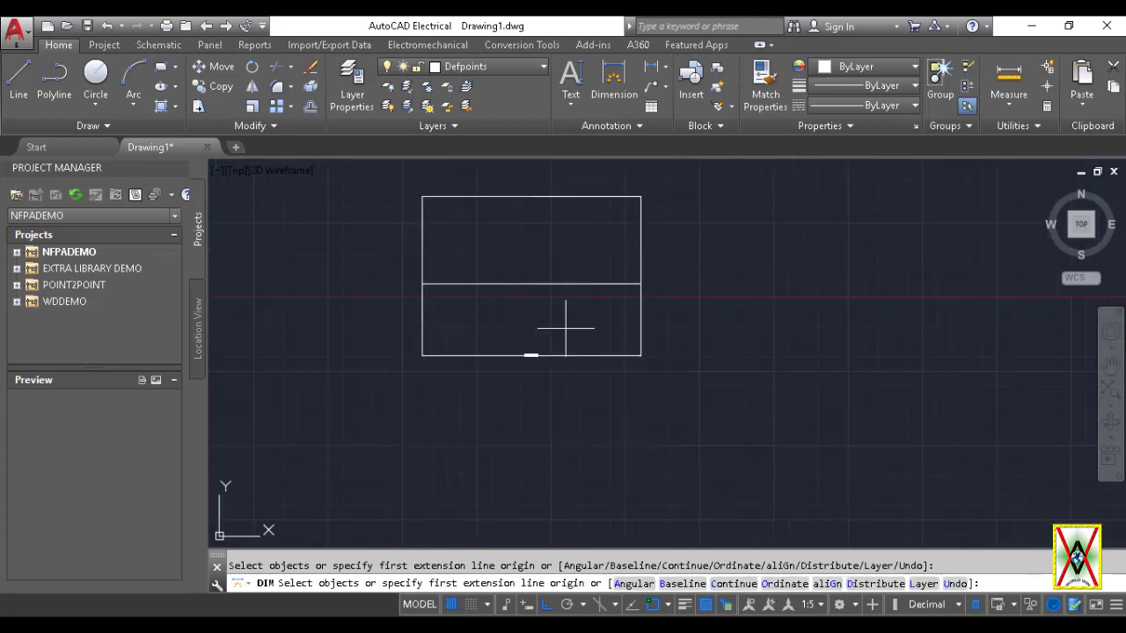
pyautogui.moveTo(571, 322); pyautogui.dragTo(583, 377, button='middle')
pyautogui.click(600, 432)
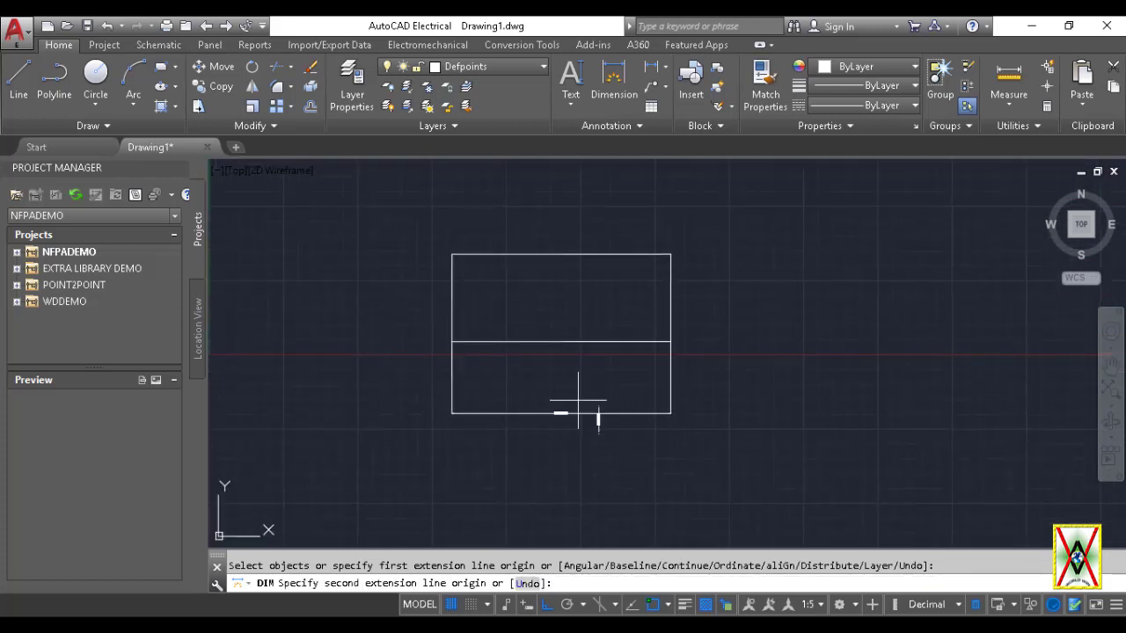
pyautogui.click(599, 359)
pyautogui.press('Escape')
# Step: Select the dimension, close its popup, and switch Quick Properties off
pyautogui.click(561, 413)
pyautogui.click(523, 377)
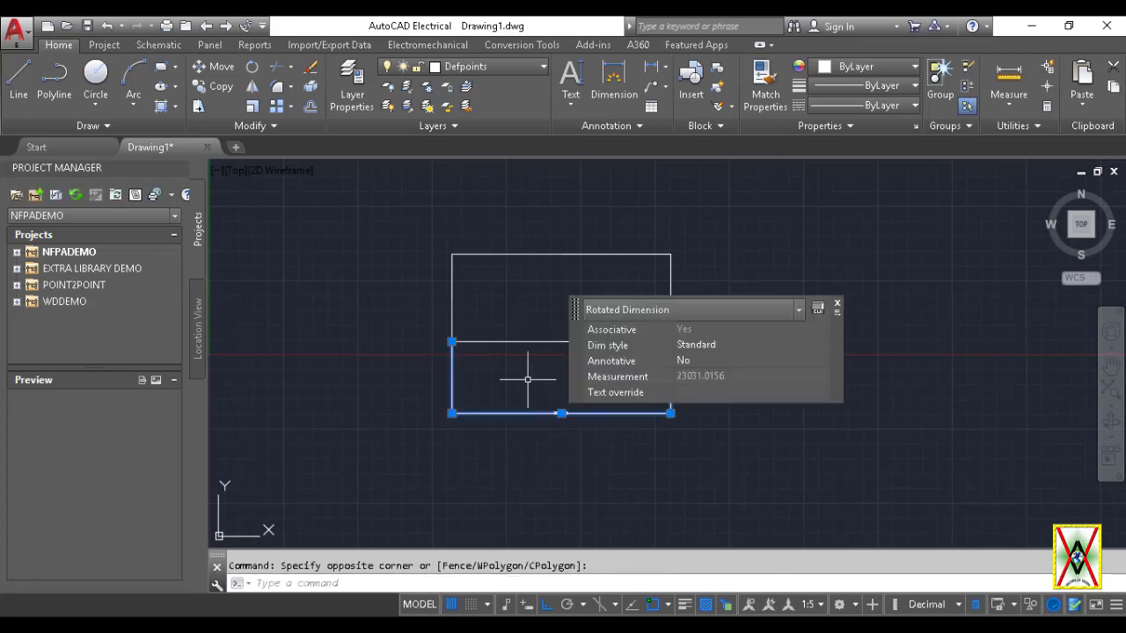
pyautogui.click(837, 304)
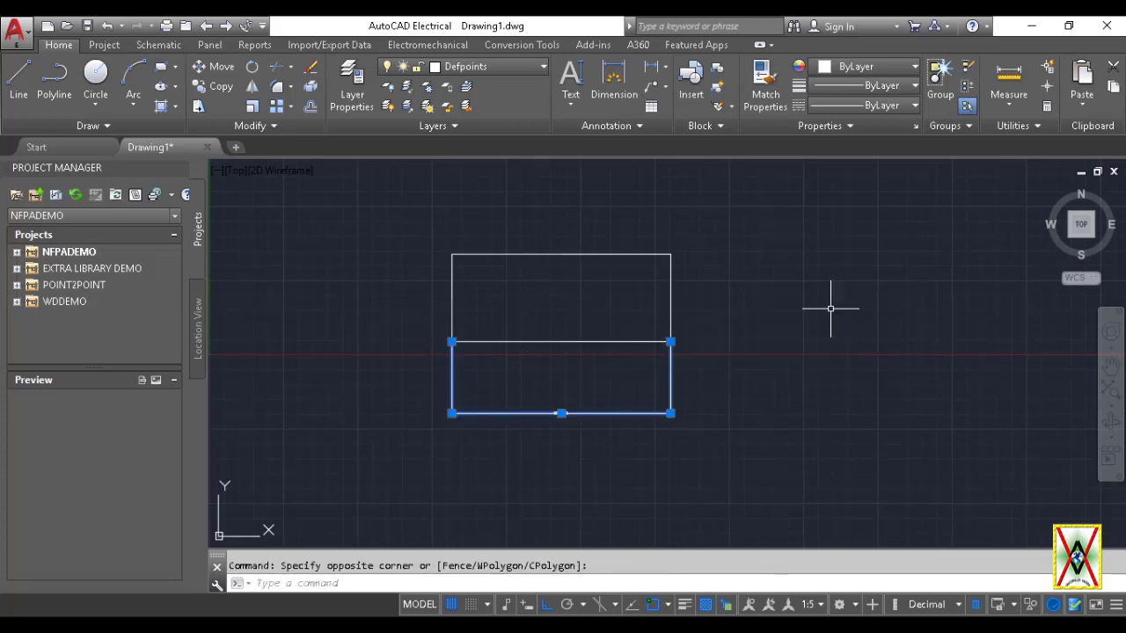
pyautogui.click(977, 604)
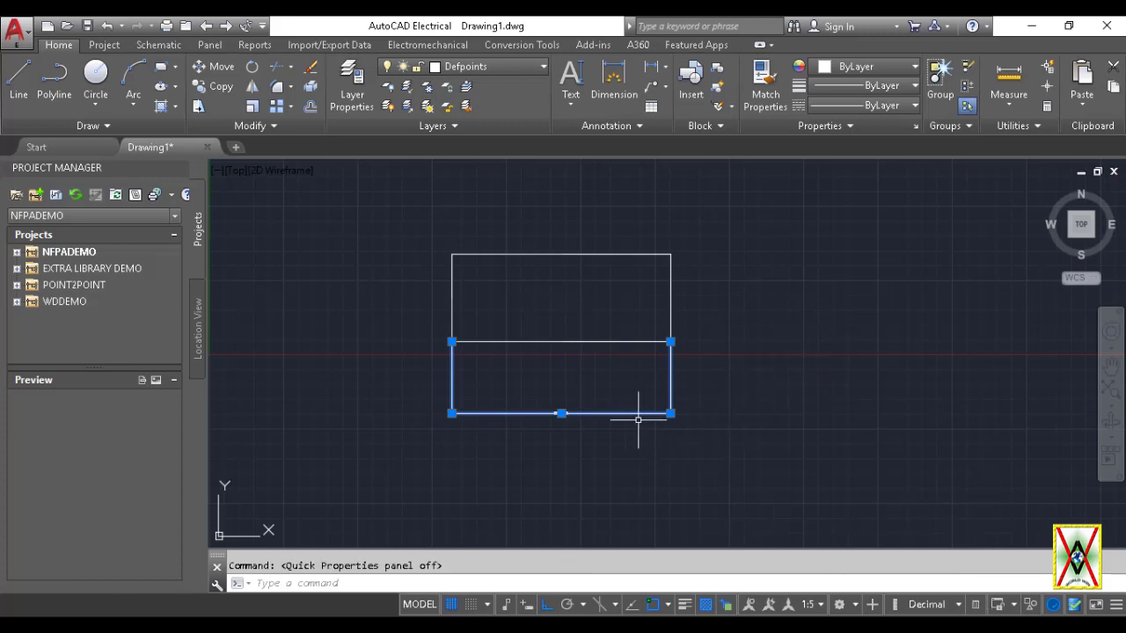
# Step: Open the dimension's Properties palette and set its Text height to 500
pyautogui.rightClick(670, 414)
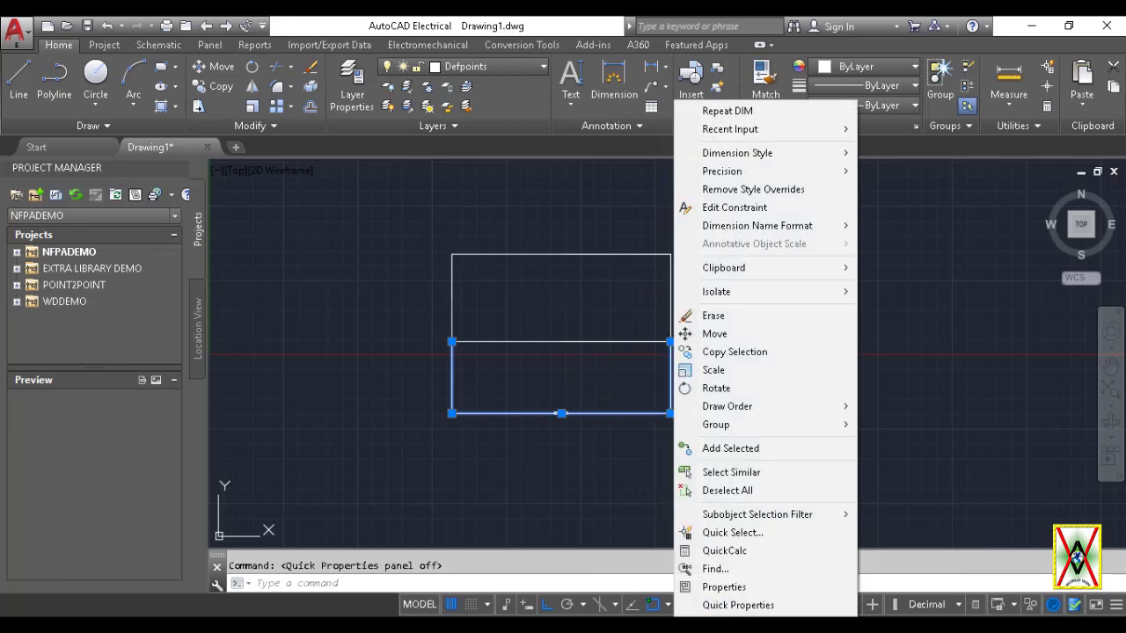
pyautogui.click(739, 586)
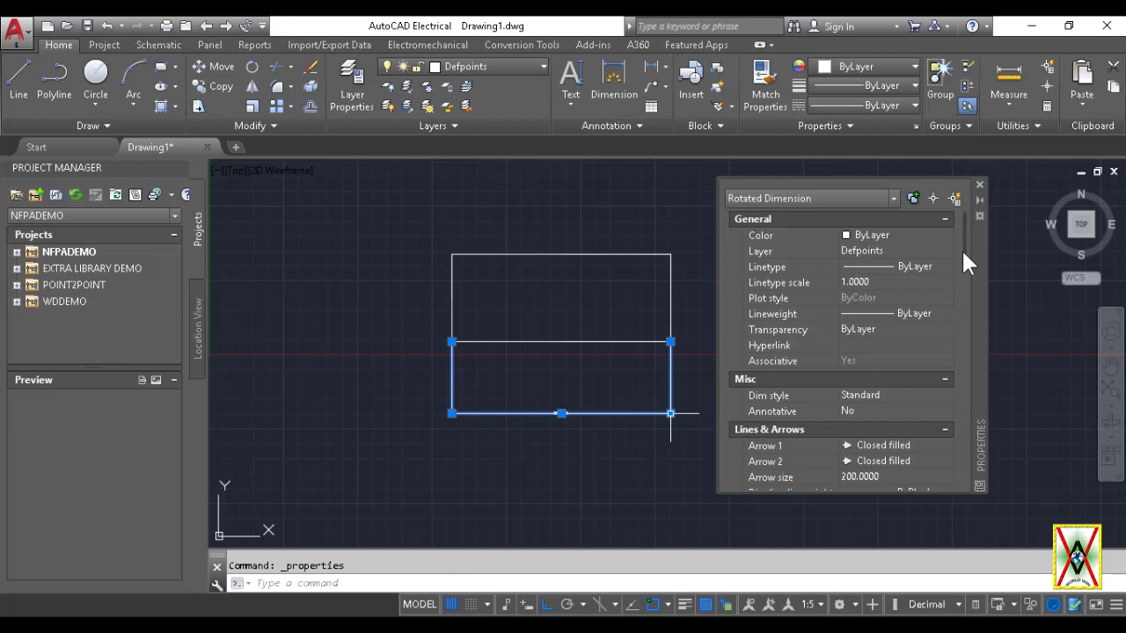
pyautogui.moveTo(961, 248); pyautogui.dragTo(965, 338)
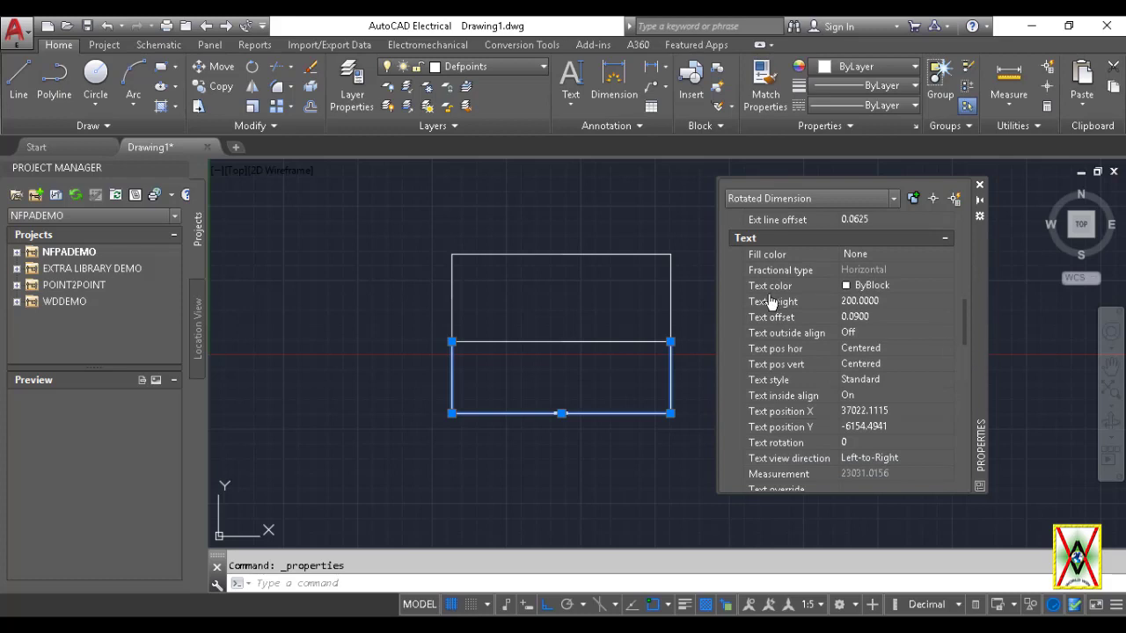
pyautogui.click(865, 301)
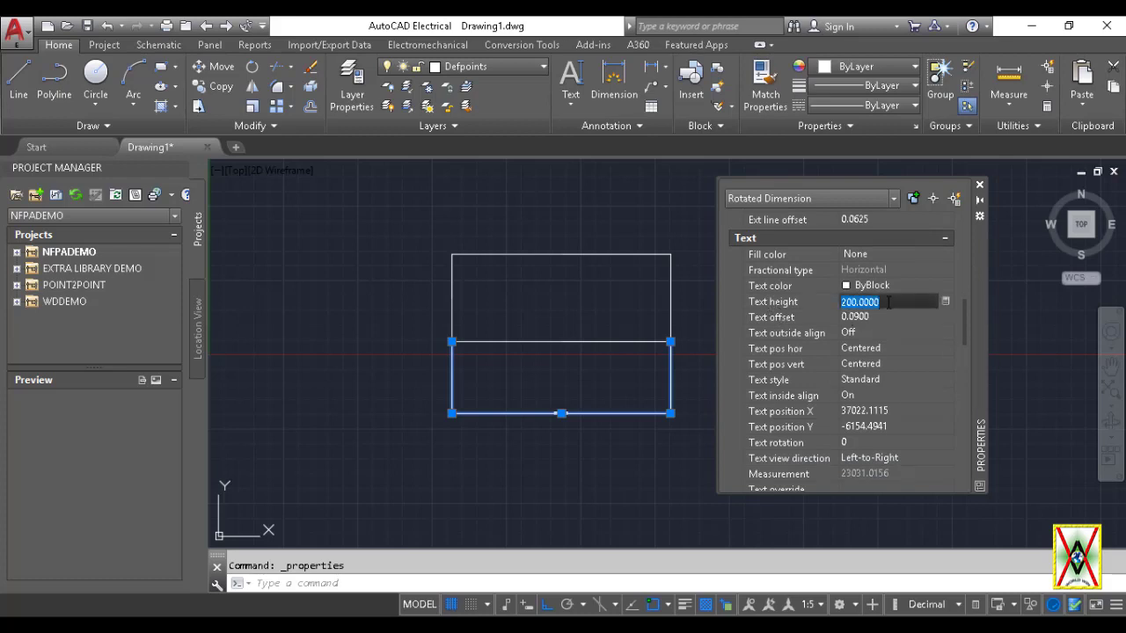
pyautogui.write('500')
pyautogui.press('Tab')
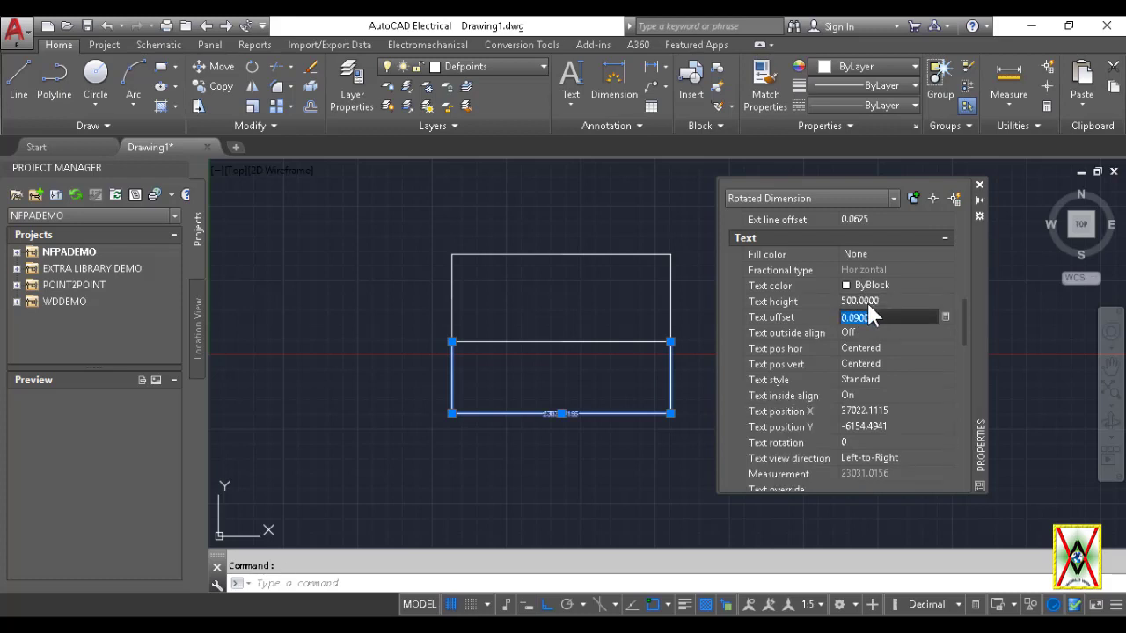
pyautogui.press('Escape')
# Step: Reselect the dimension and raise its Text height to 1000
pyautogui.click(574, 400)
pyautogui.click(613, 402)
pyautogui.scroll(-8, 867, 343)
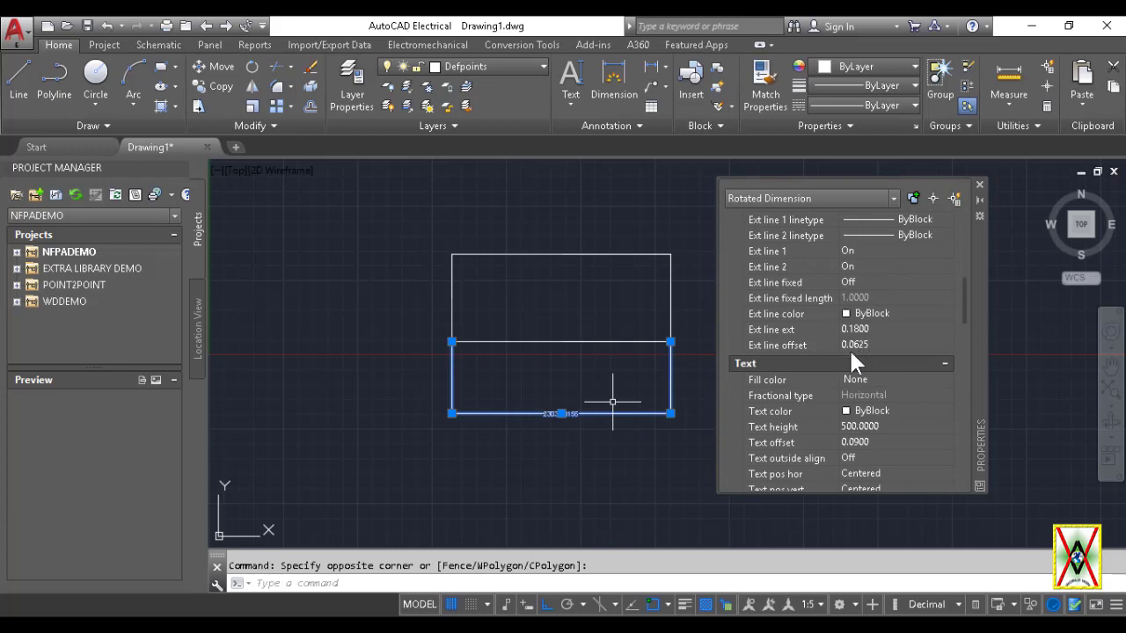
pyautogui.scroll(-5, 845, 348)
pyautogui.scroll(2, 844, 264)
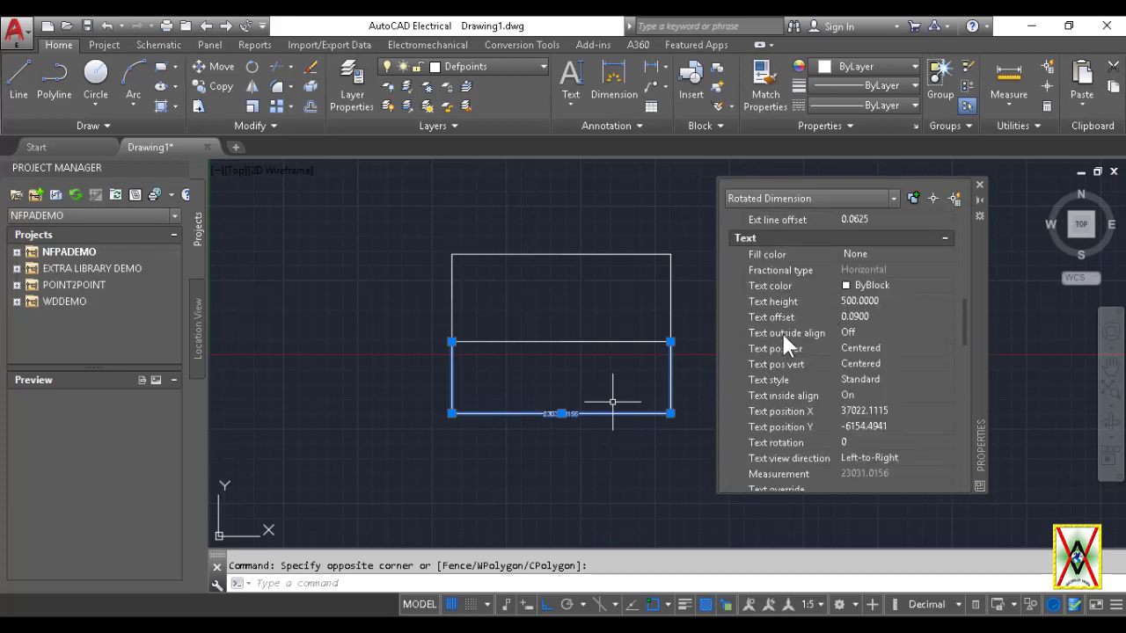
pyautogui.click(845, 301)
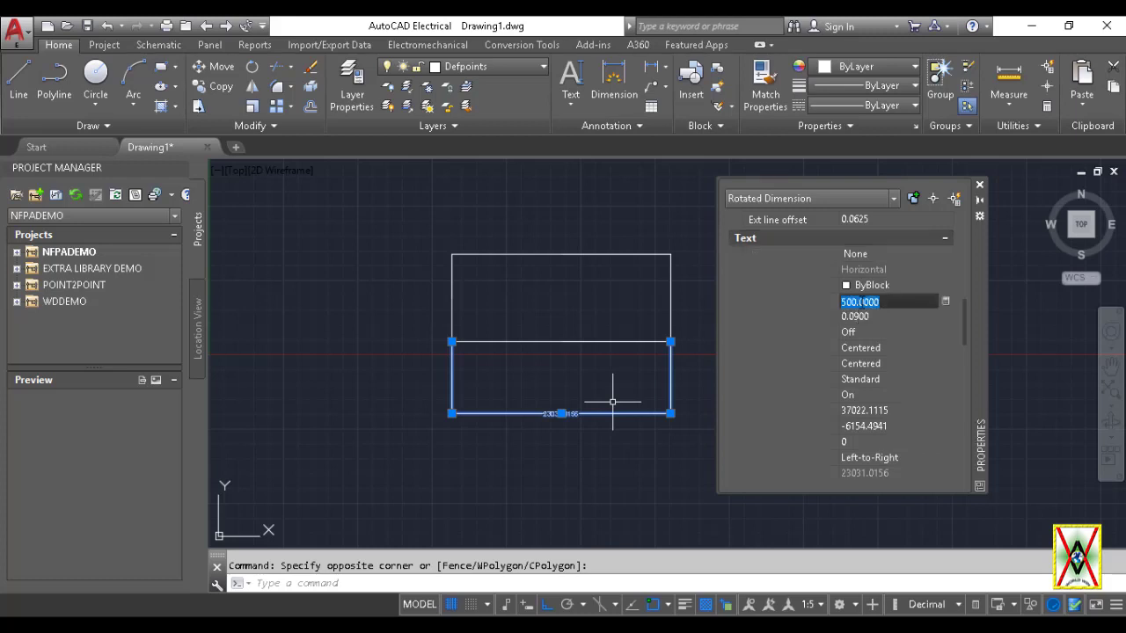
pyautogui.write('1')
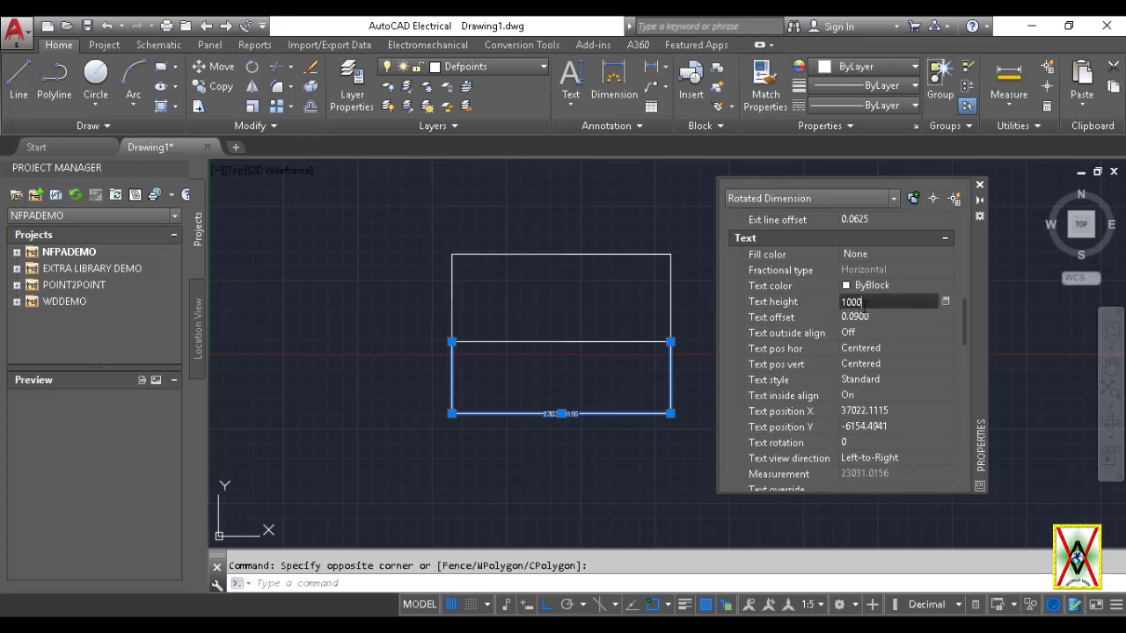
pyautogui.write('0000')
pyautogui.press('Return')
pyautogui.press('Escape')
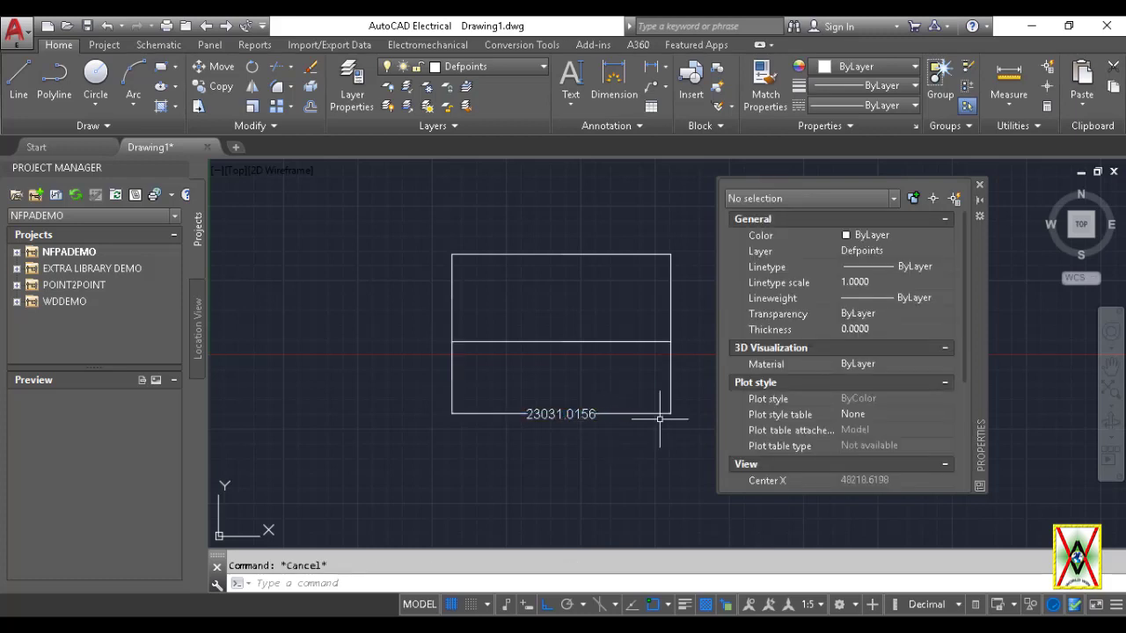
# Step: Select the dimension and set its Arrow size to 700
pyautogui.click(660, 397)
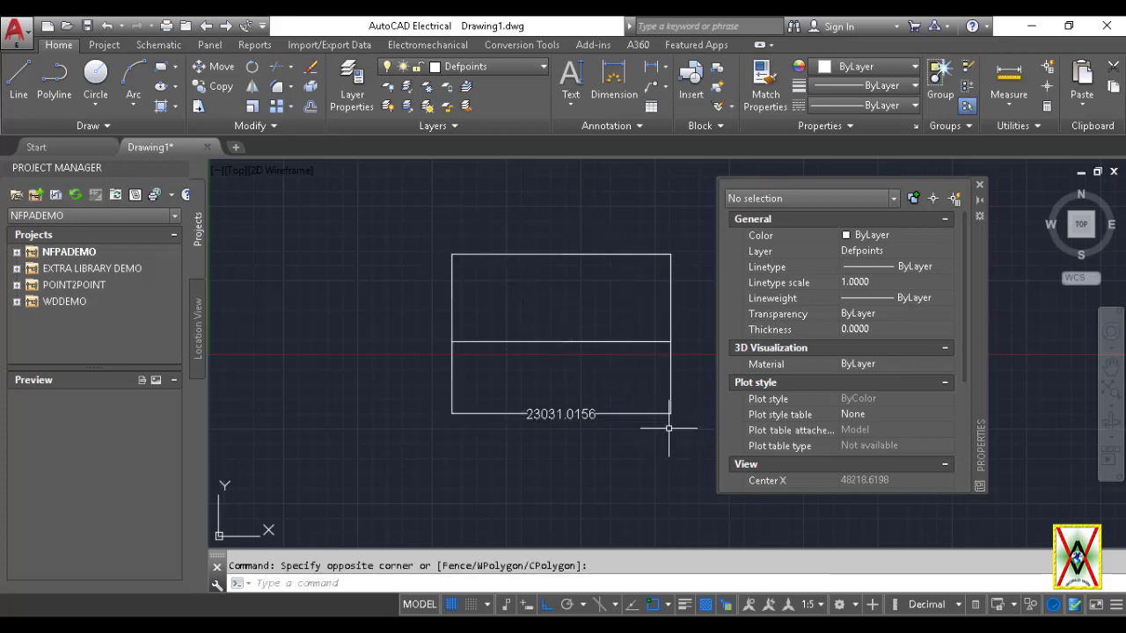
pyautogui.scroll(-3, 818, 304)
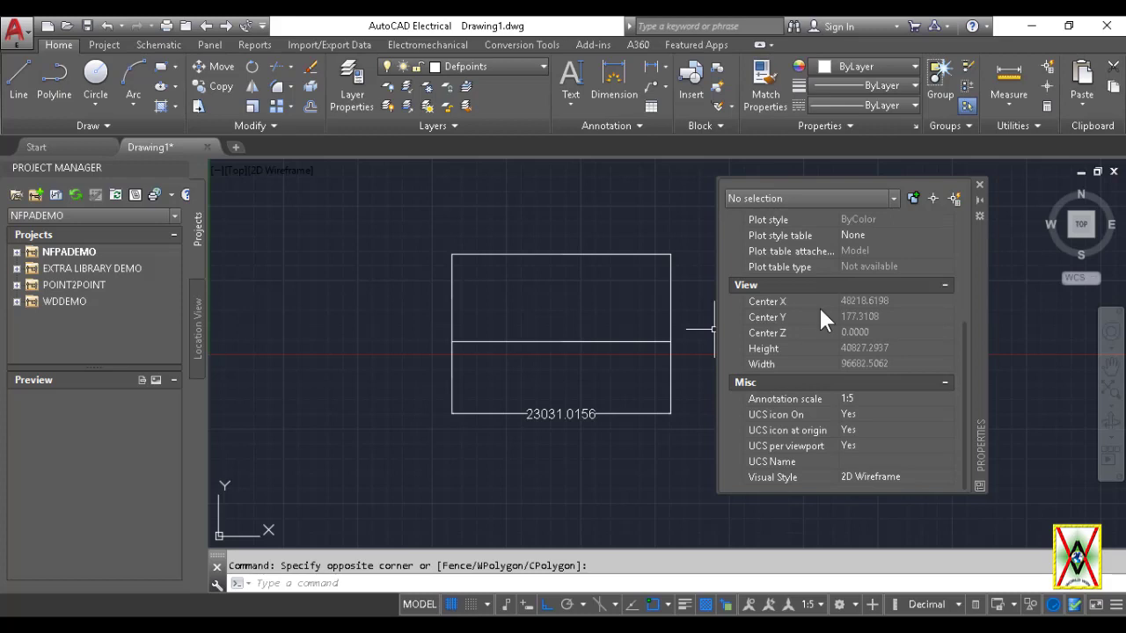
pyautogui.scroll(4, 791, 328)
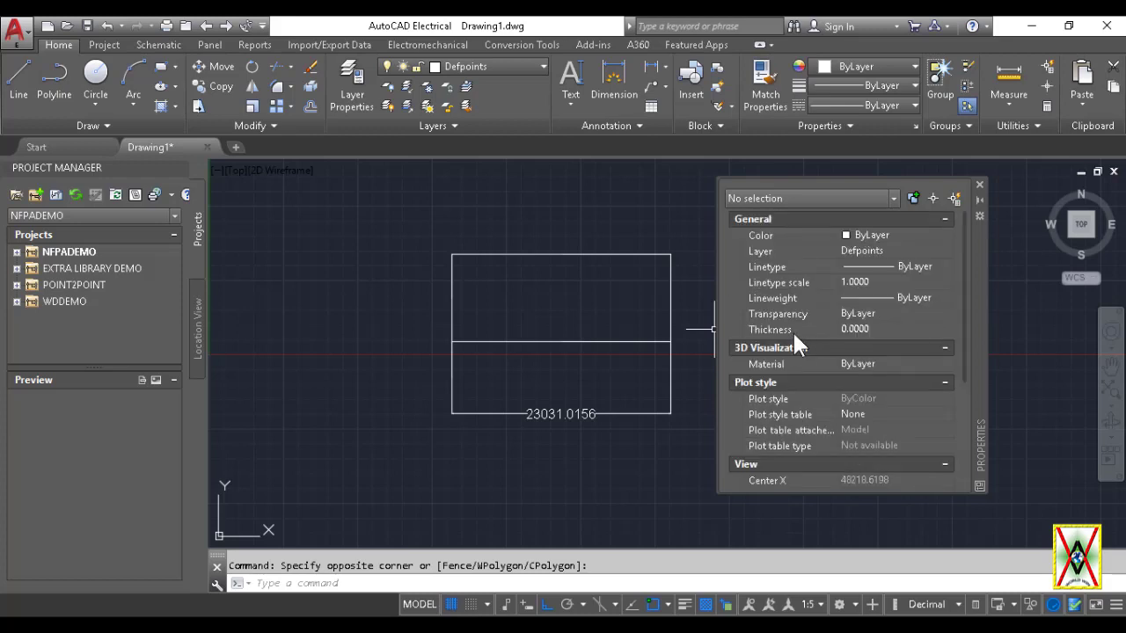
pyautogui.click(670, 401)
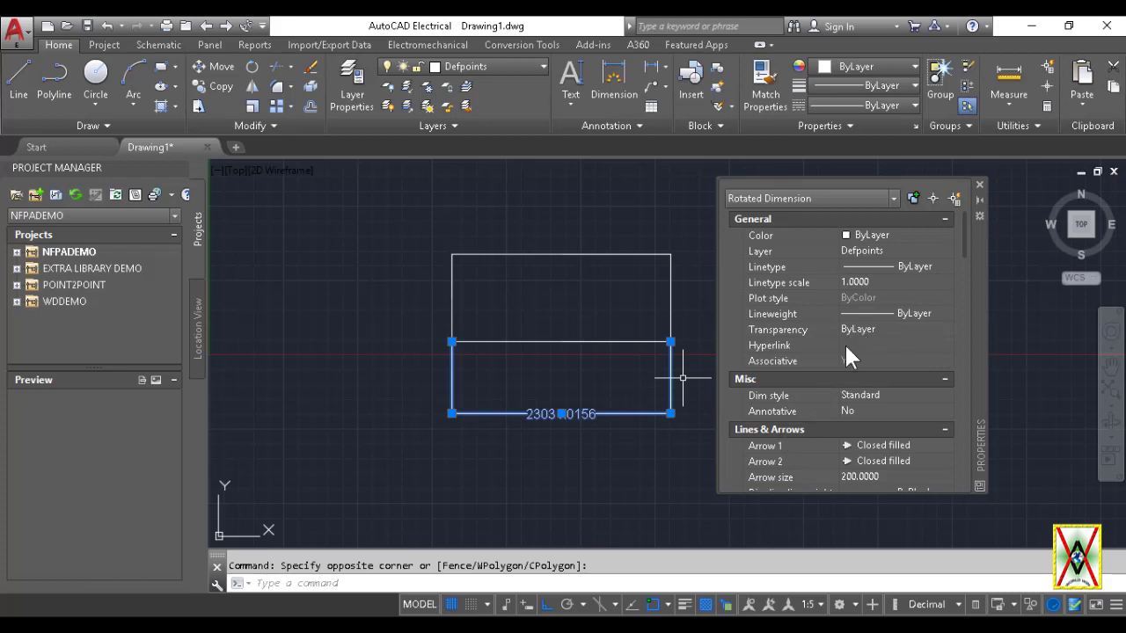
pyautogui.click(777, 477)
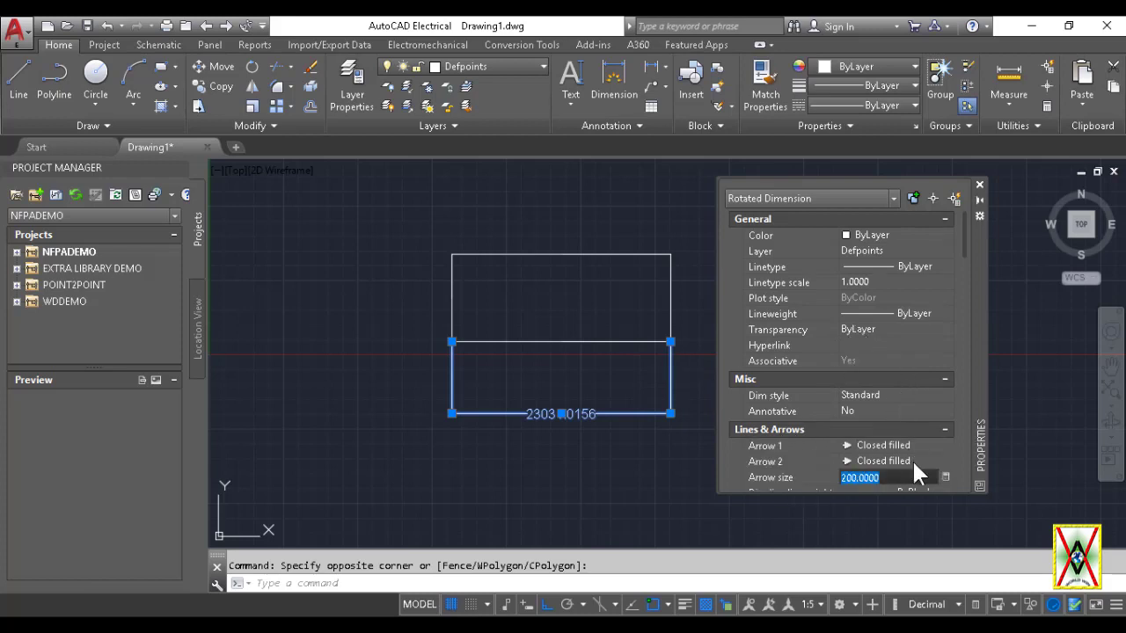
pyautogui.write('700')
pyautogui.press('Return')
pyautogui.press('Escape')
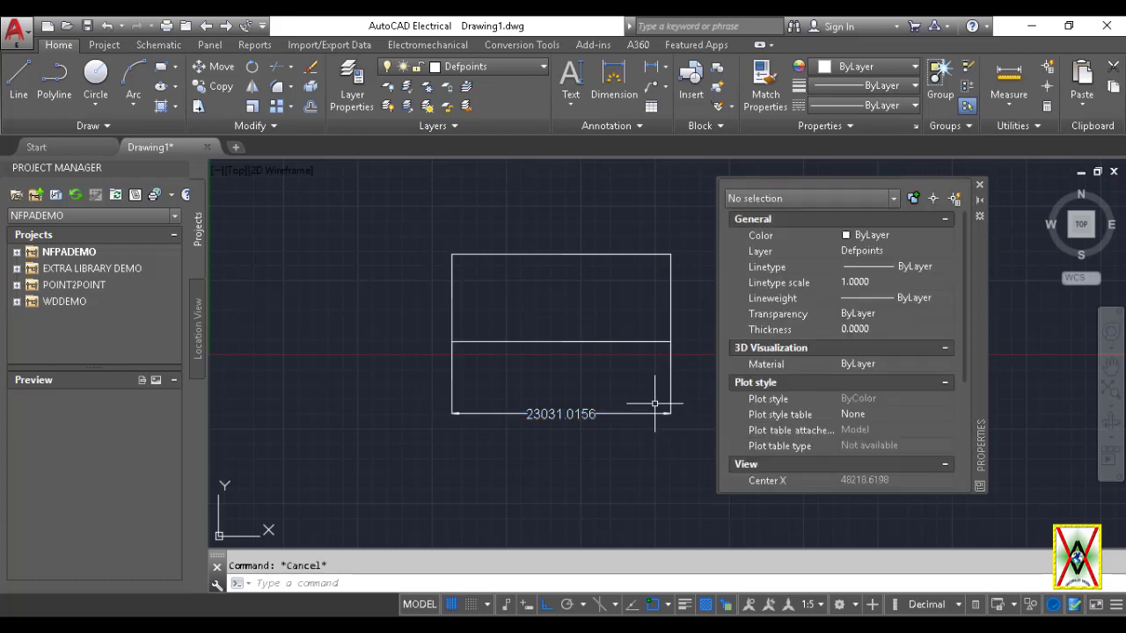
# Step: Reselect the dimension and increase its Arrow size to 1200
pyautogui.click(663, 432)
pyautogui.click(625, 387)
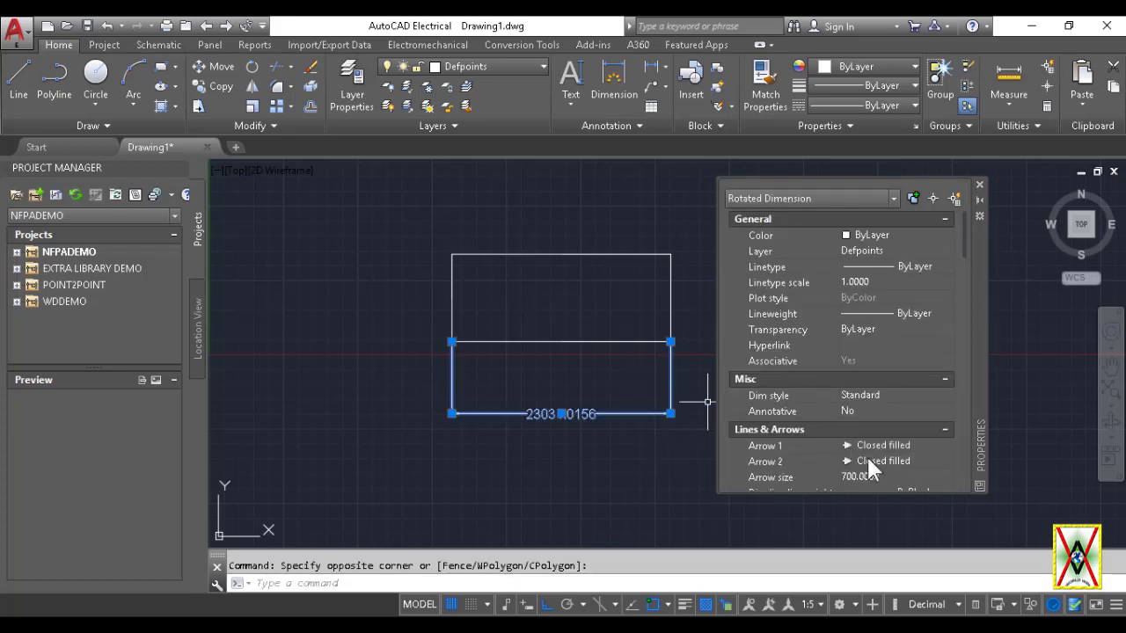
pyautogui.click(865, 474)
pyautogui.write('1200')
pyautogui.press('Return')
pyautogui.press('Escape')
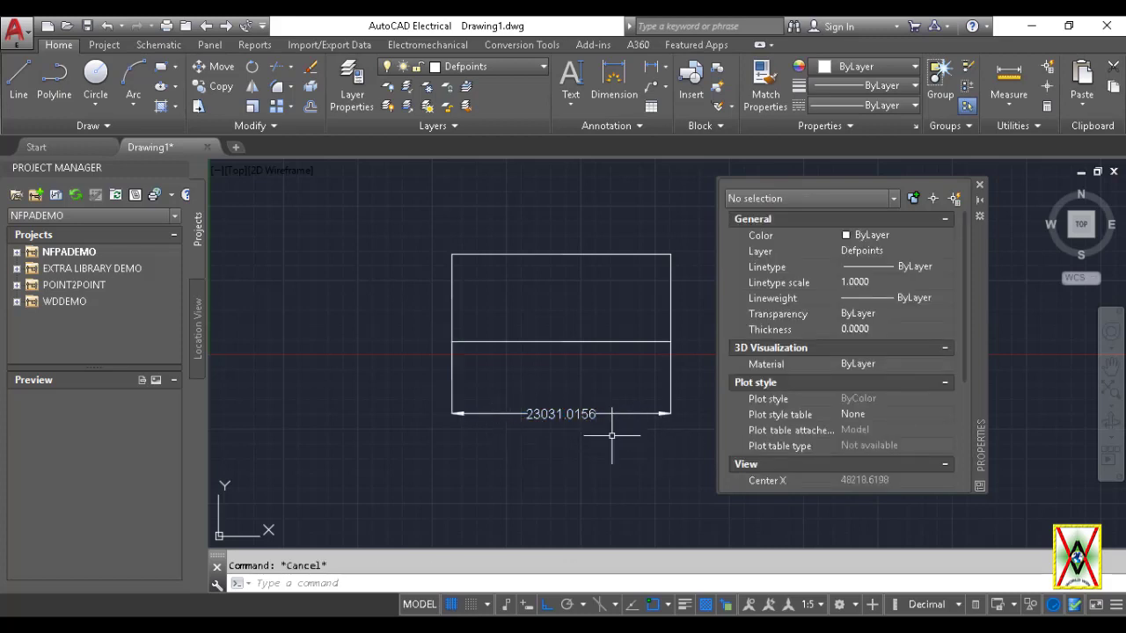
# Step: Erase both existing objects and draw a new rectangle
pyautogui.click(612, 434)
pyautogui.click(466, 226)
pyautogui.write('e')
pyautogui.press('Return')
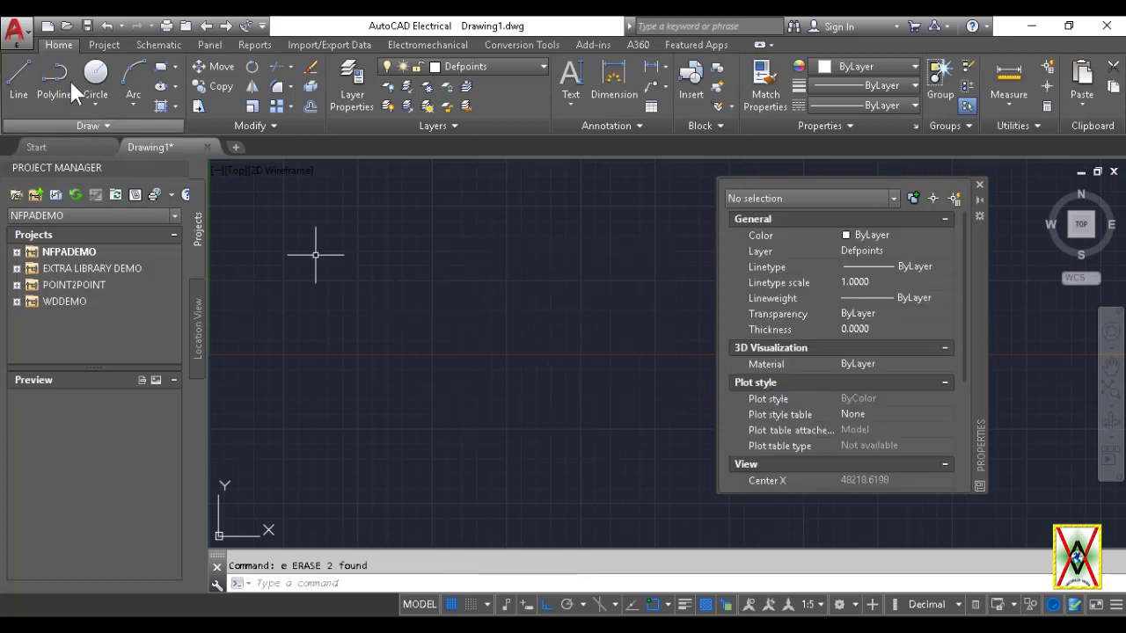
pyautogui.click(161, 66)
pyautogui.click(379, 300)
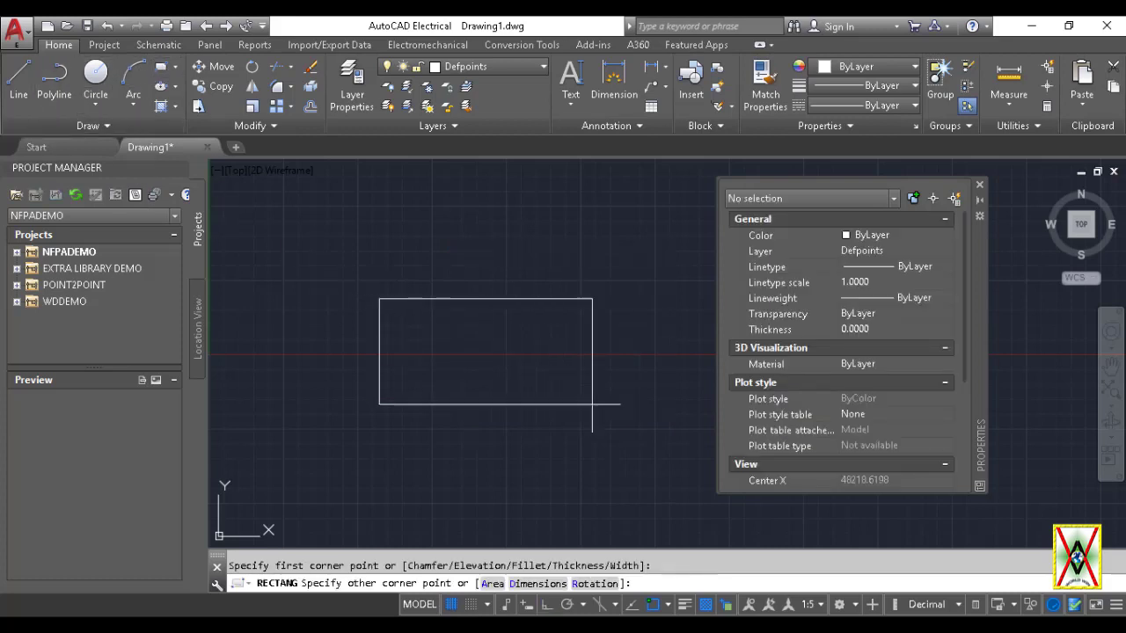
pyautogui.click(592, 405)
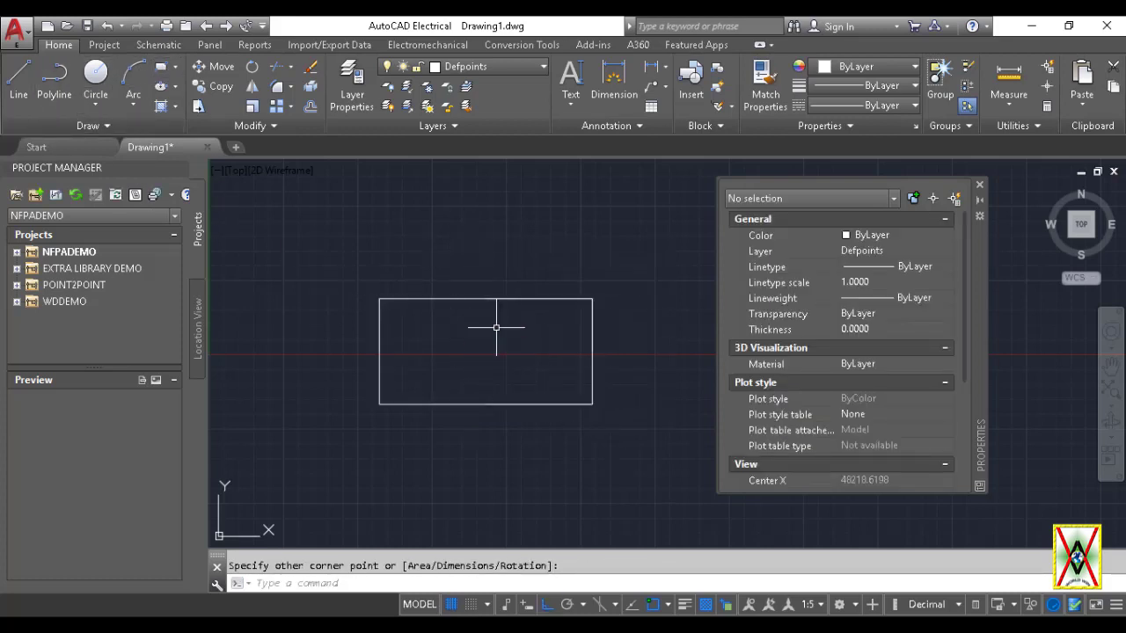
# Step: Dimension the rectangle's bottom edge and select the new dimension
pyautogui.click(614, 81)
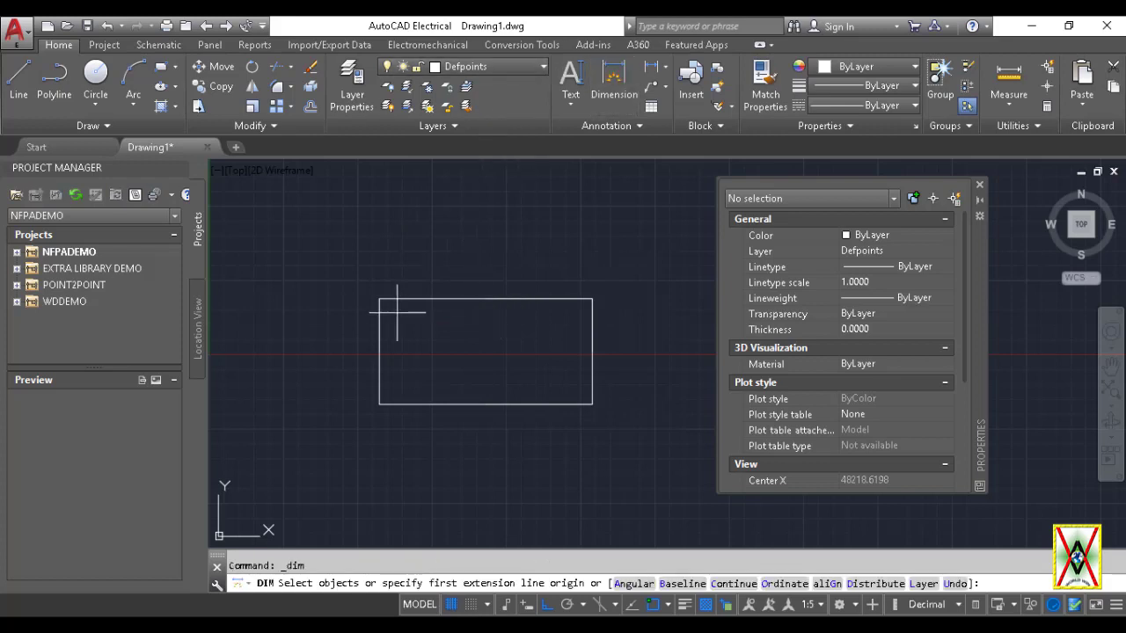
pyautogui.click(380, 404)
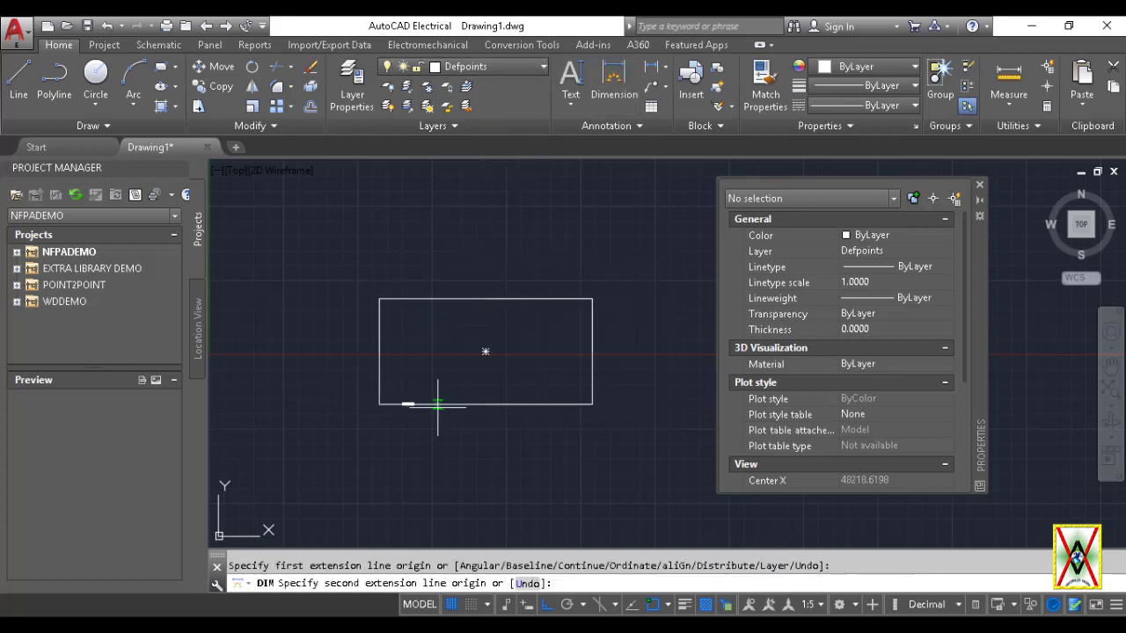
pyautogui.click(593, 405)
pyautogui.click(484, 457)
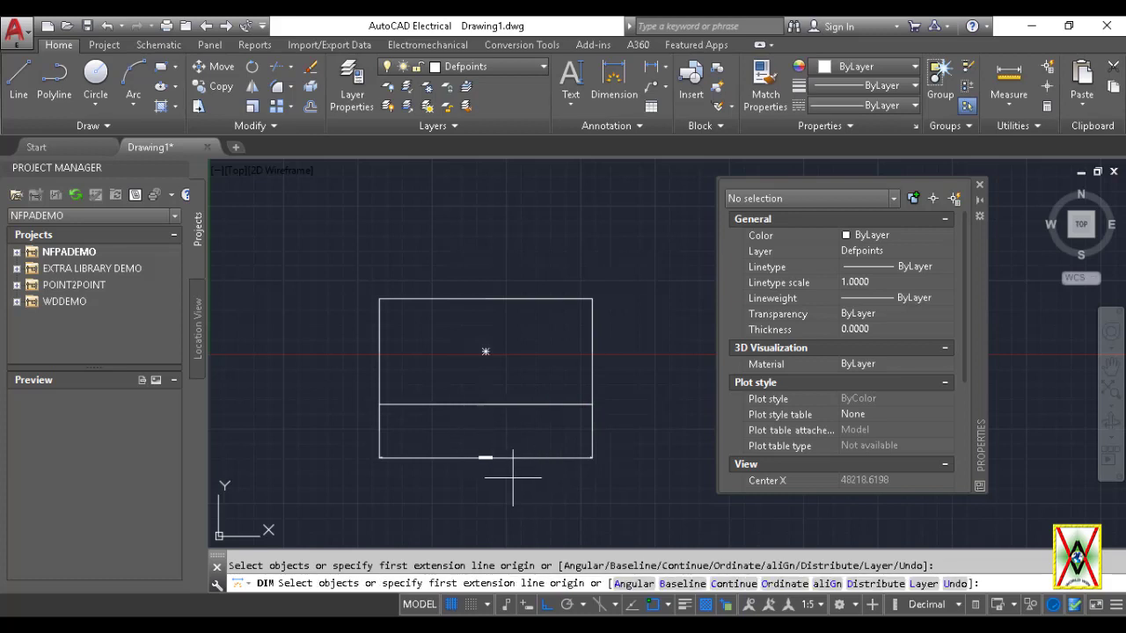
pyautogui.press('Escape')
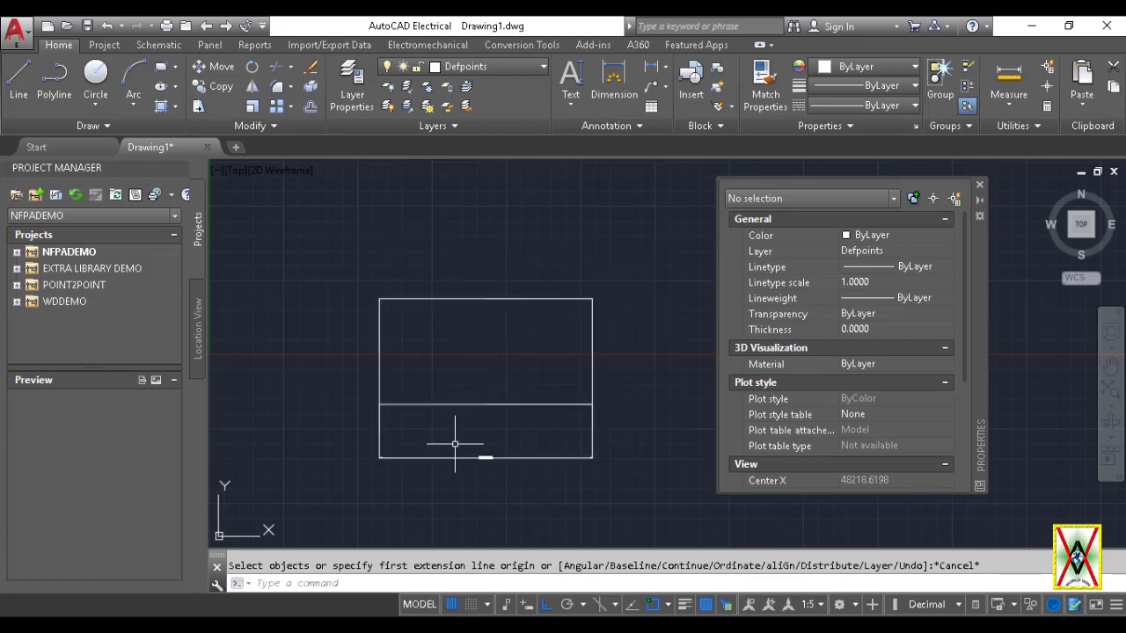
pyautogui.click(590, 477)
pyautogui.click(493, 443)
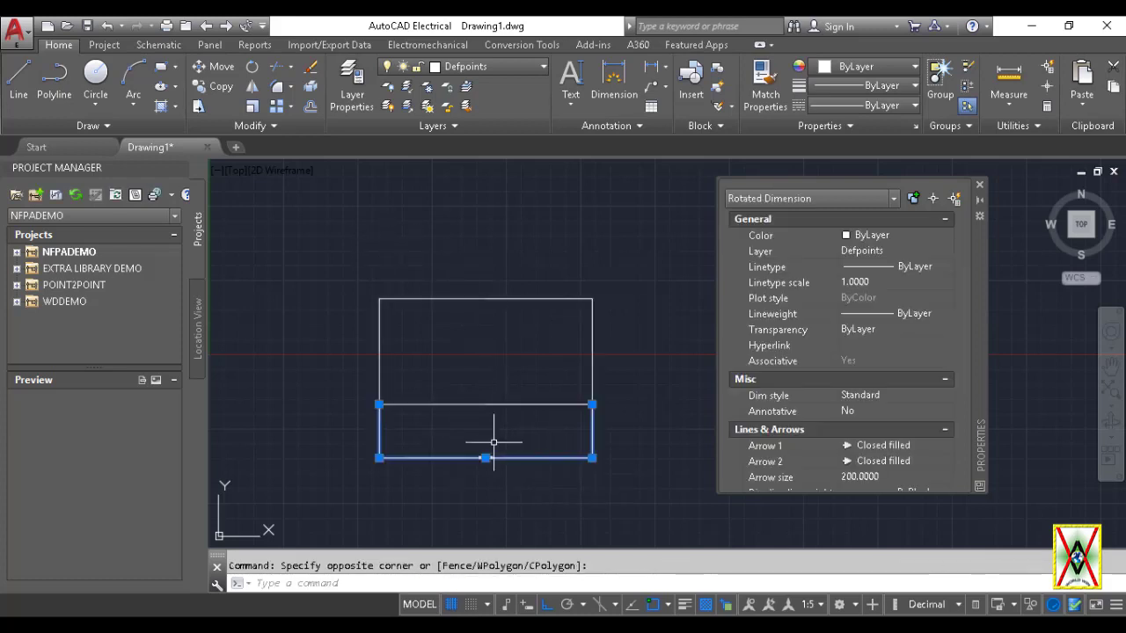
pyautogui.moveTo(520, 289)
pyautogui.mouseDown(button='middle')
pyautogui.moveTo(522, 199)
pyautogui.moveTo(495, 211)
pyautogui.mouseUp(button='middle')
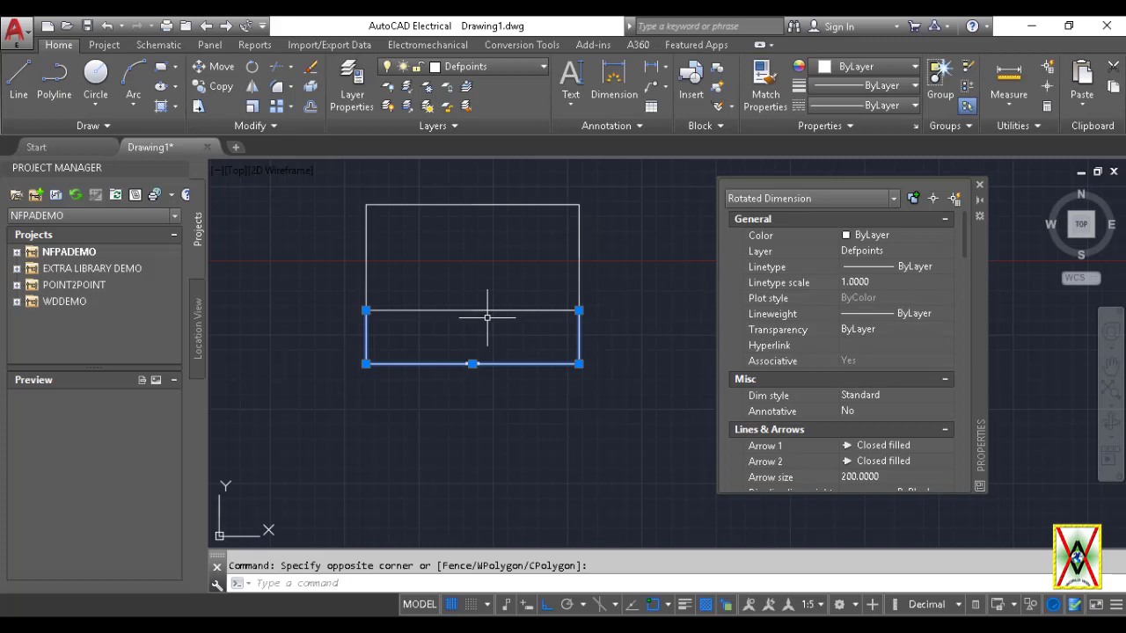
# Step: Open the Standard style for modifying via DIMSTYLE and select its Symbols and Arrows arrow size value
pyautogui.write('DIM')
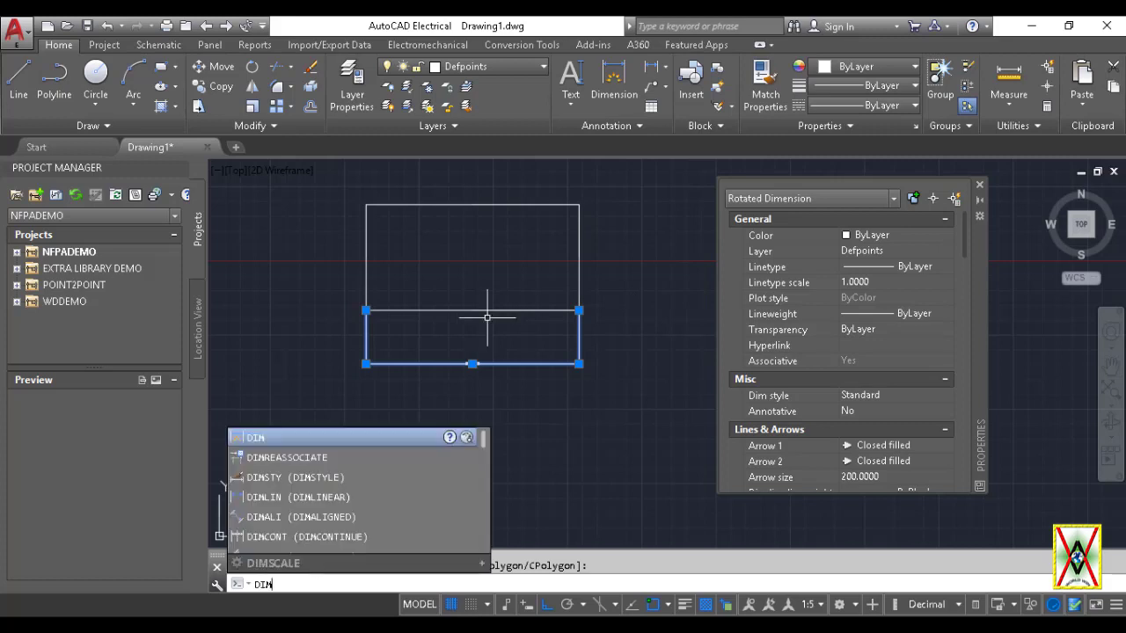
pyautogui.write('st')
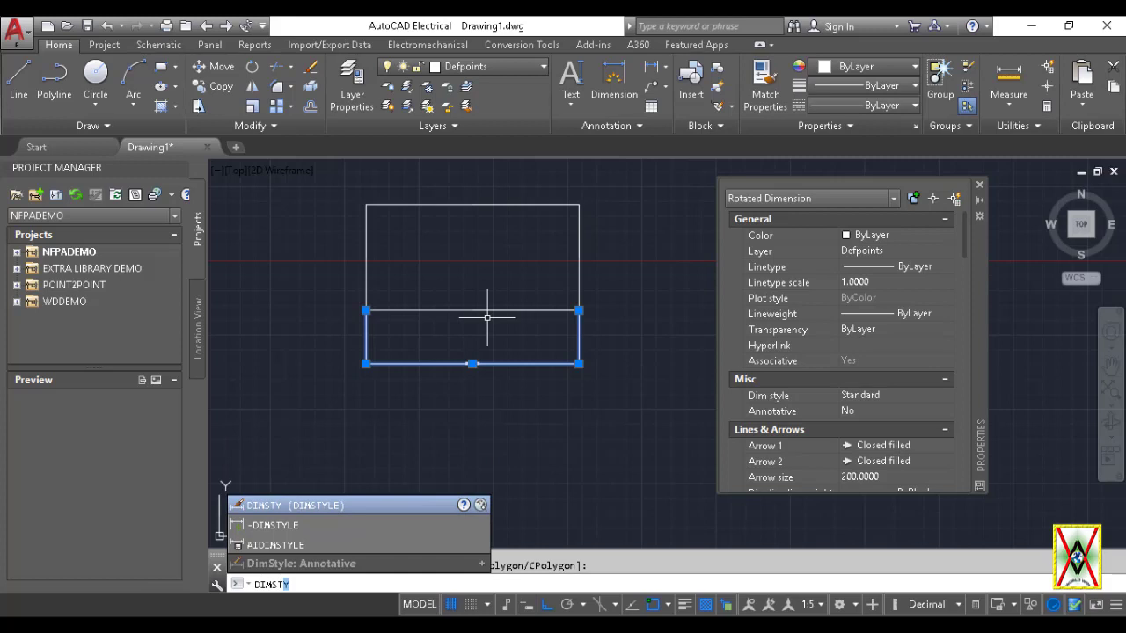
pyautogui.press('Return')
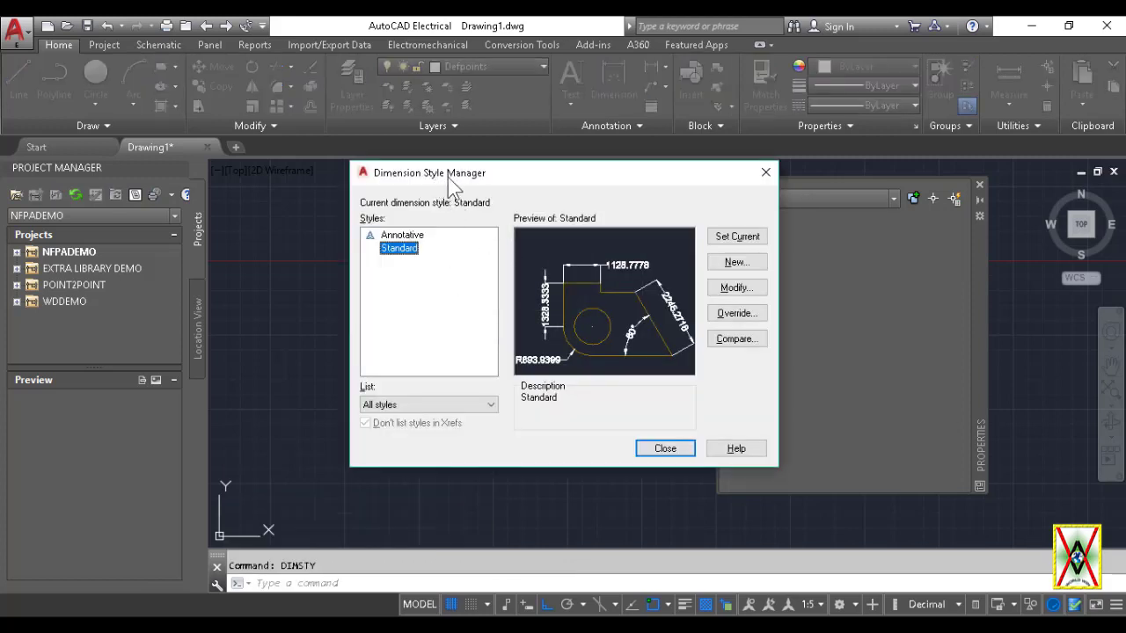
pyautogui.click(732, 293)
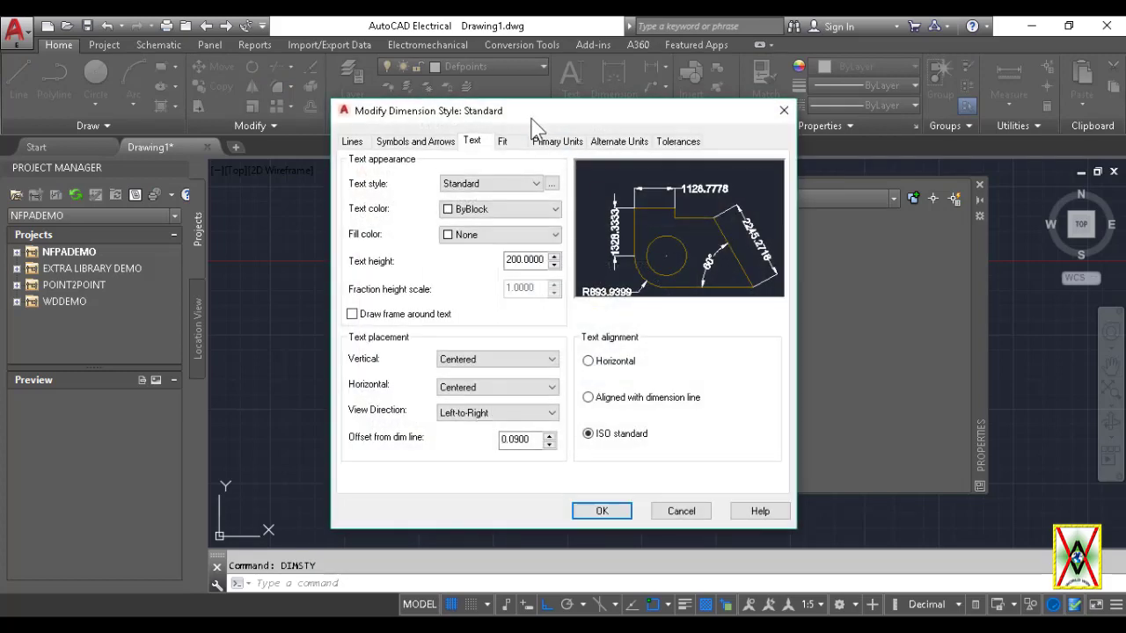
pyautogui.click(353, 143)
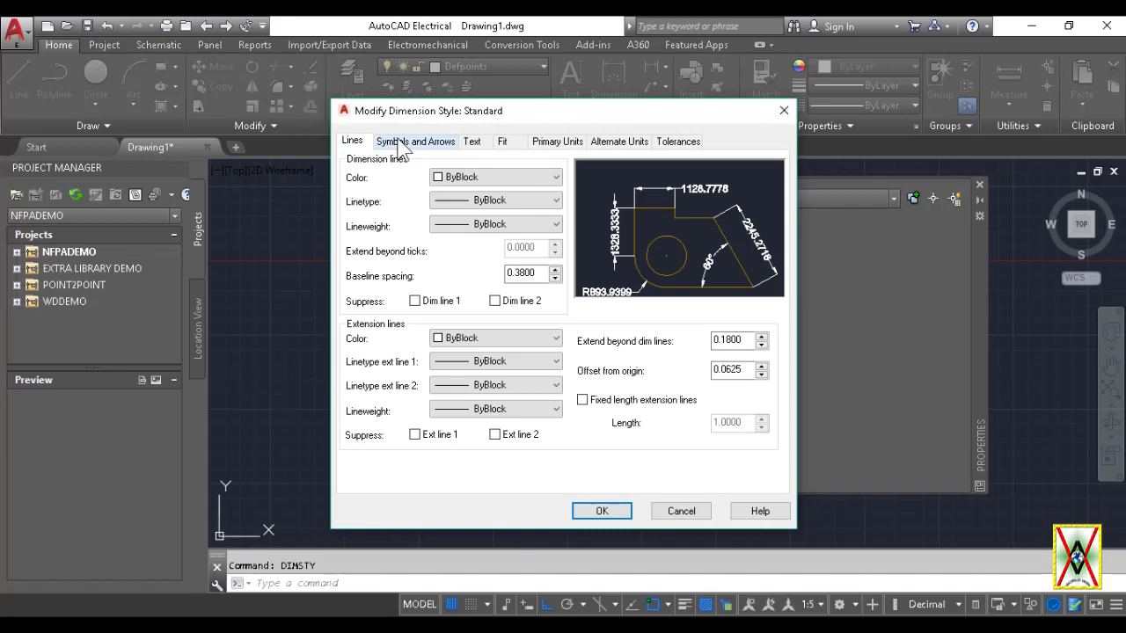
pyautogui.click(403, 143)
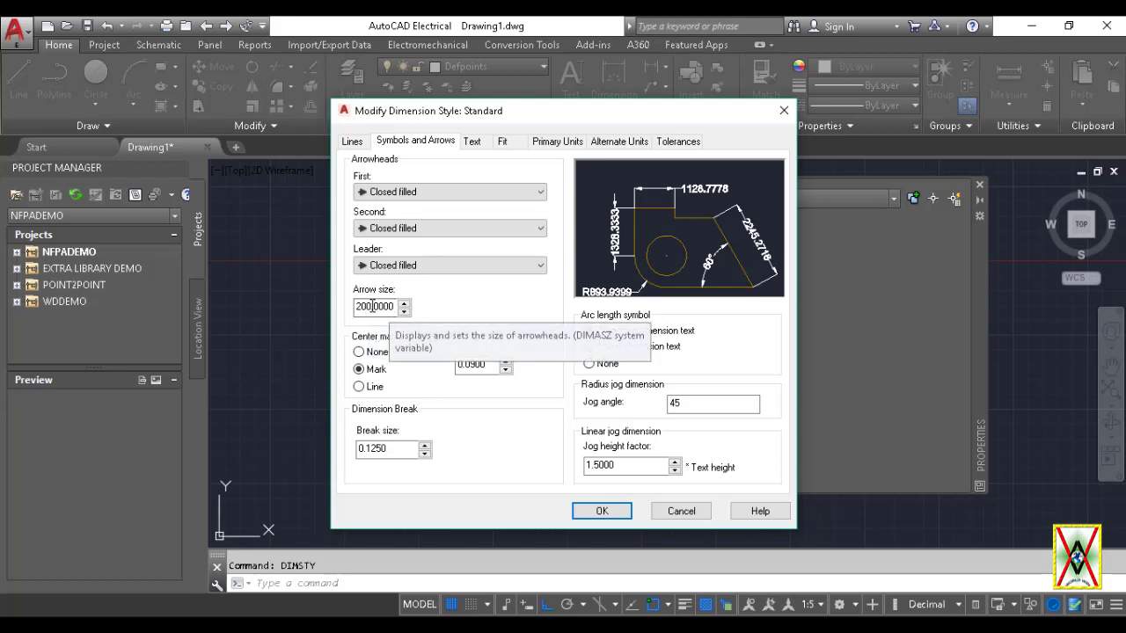
pyautogui.moveTo(395, 306); pyautogui.dragTo(343, 304)
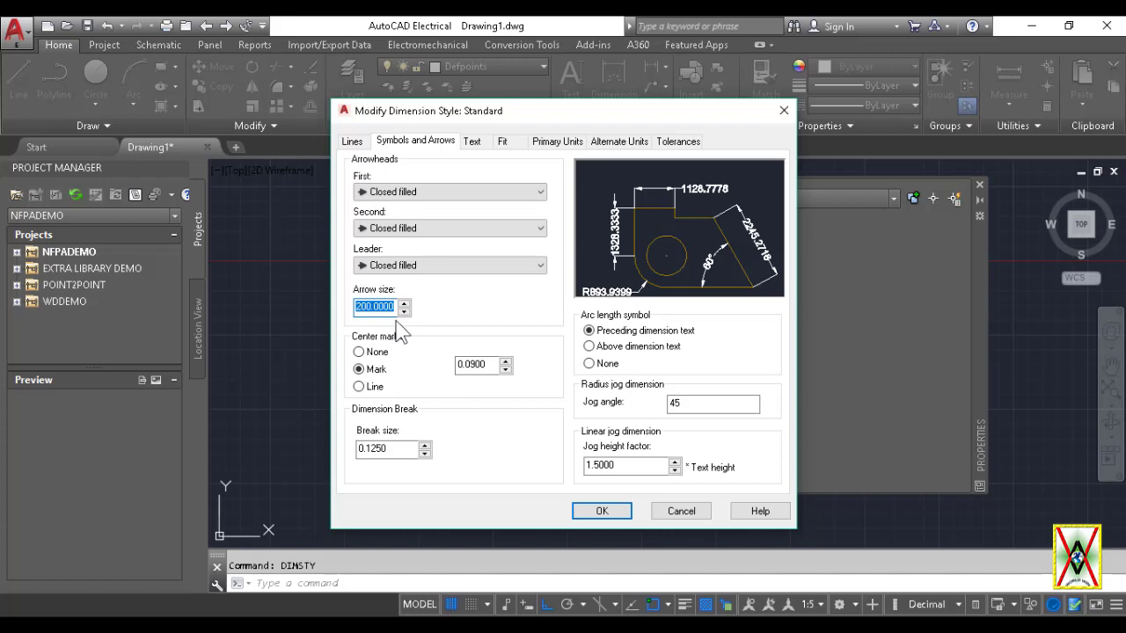
# Step: Enter arrow size 800 and text height 1000 for the Standard style
pyautogui.write('800')
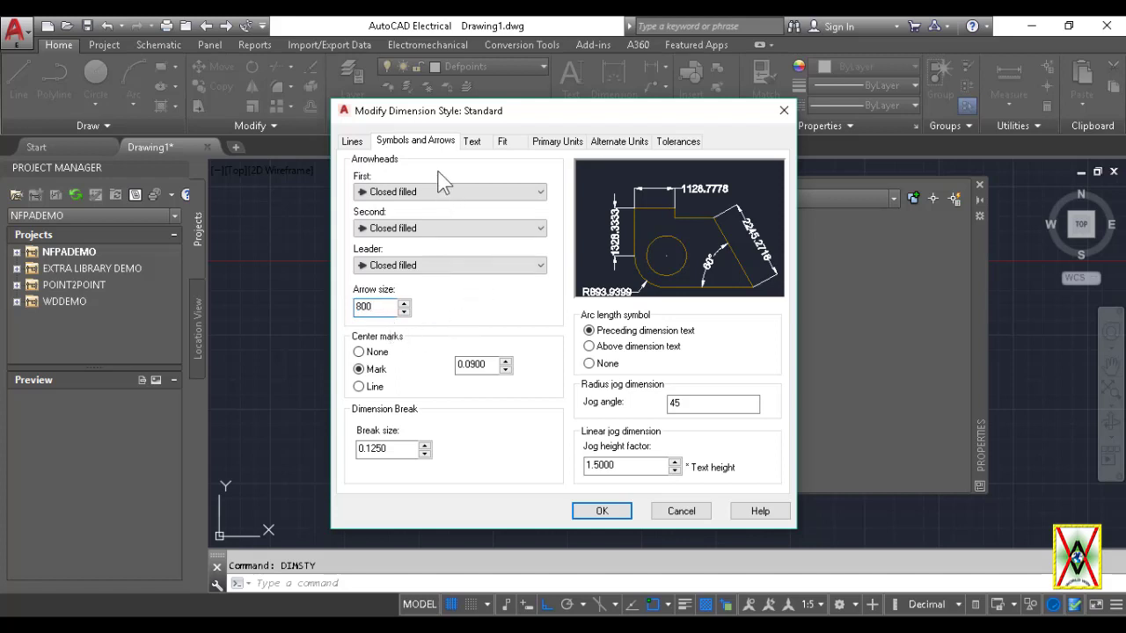
pyautogui.click(473, 143)
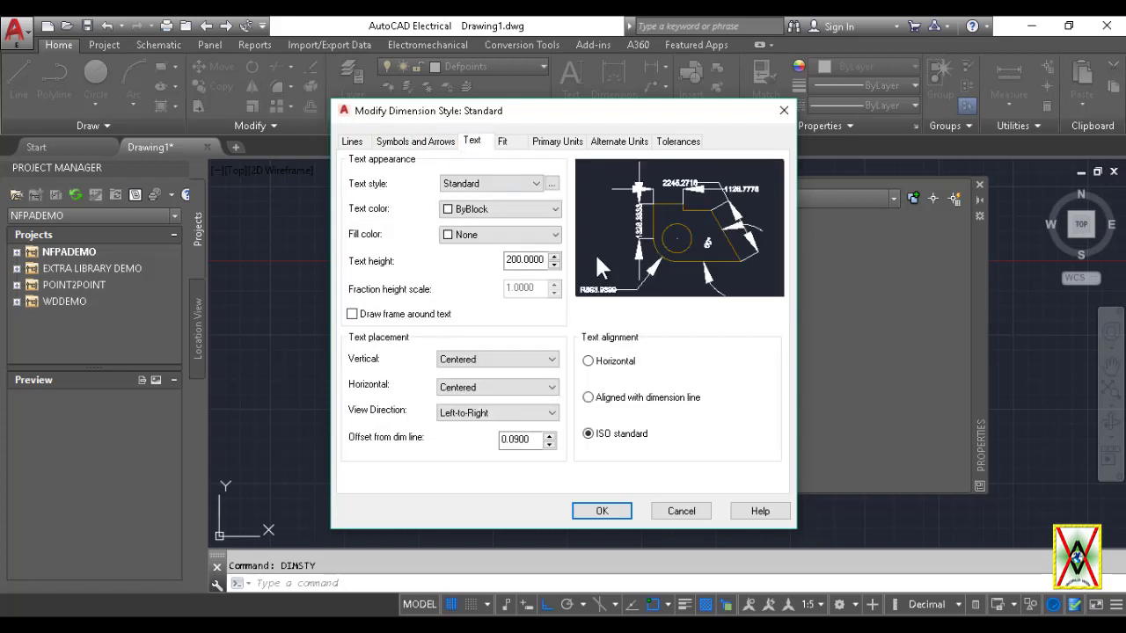
pyautogui.moveTo(543, 259); pyautogui.dragTo(503, 261)
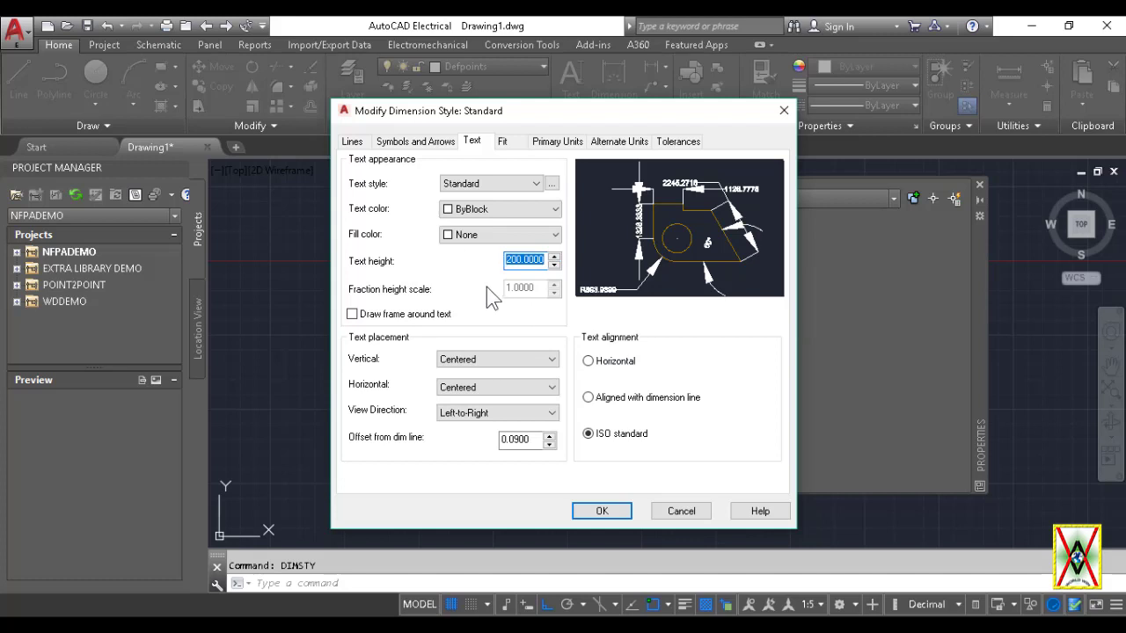
pyautogui.write('1000')
pyautogui.click(589, 398)
# Step: Choose ISO standard text alignment, save the style, and make Standard current
pyautogui.click(588, 361)
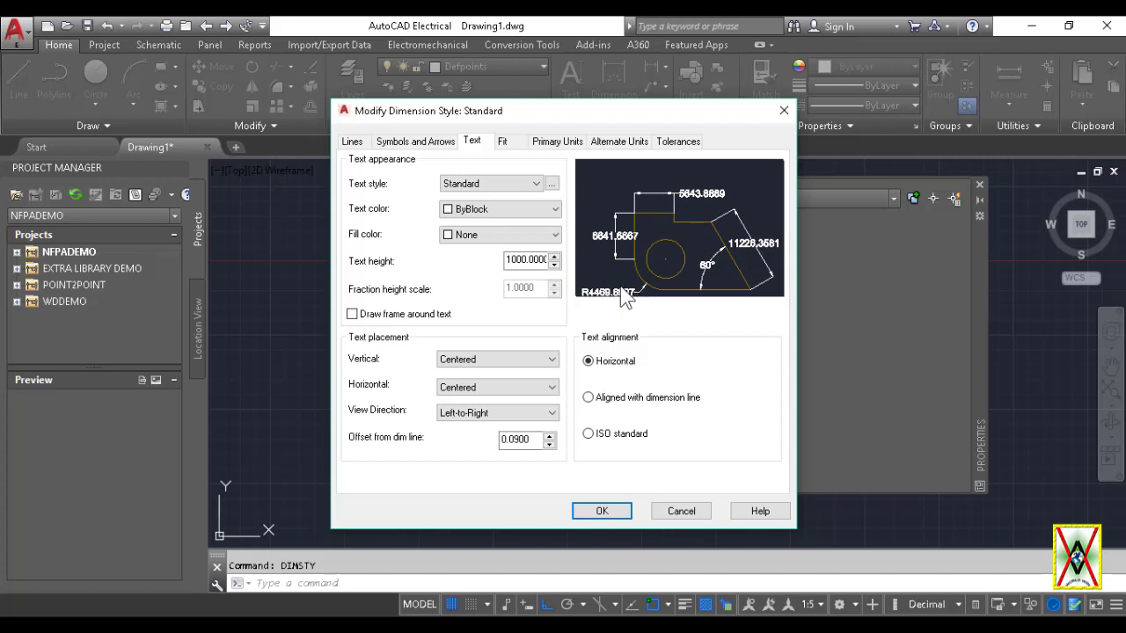
pyautogui.click(589, 399)
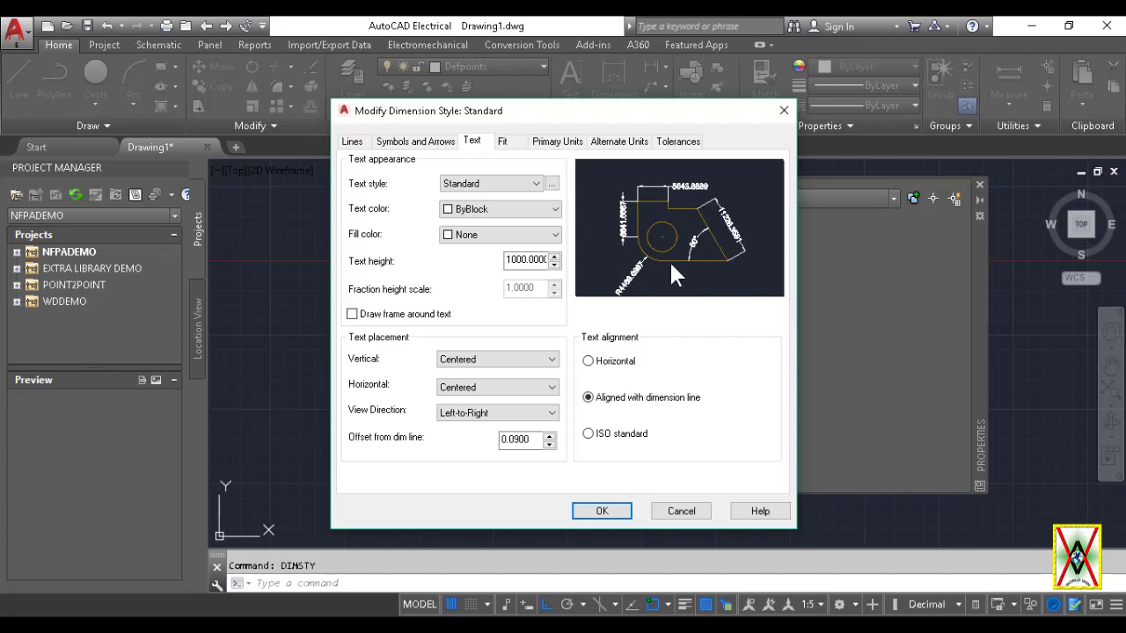
pyautogui.click(588, 435)
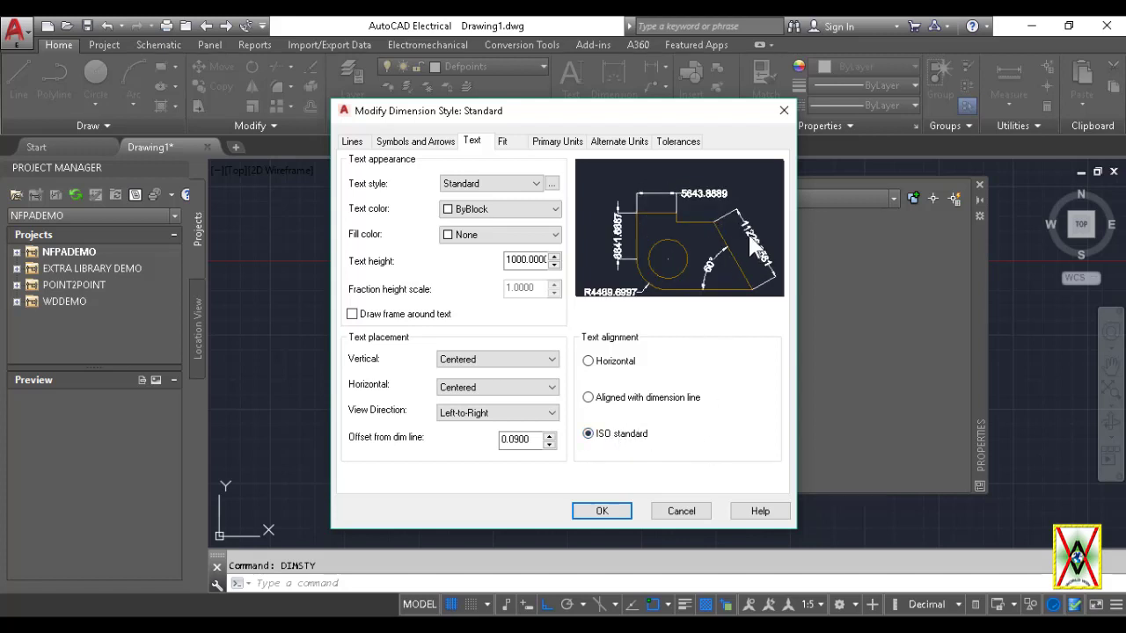
pyautogui.click(602, 512)
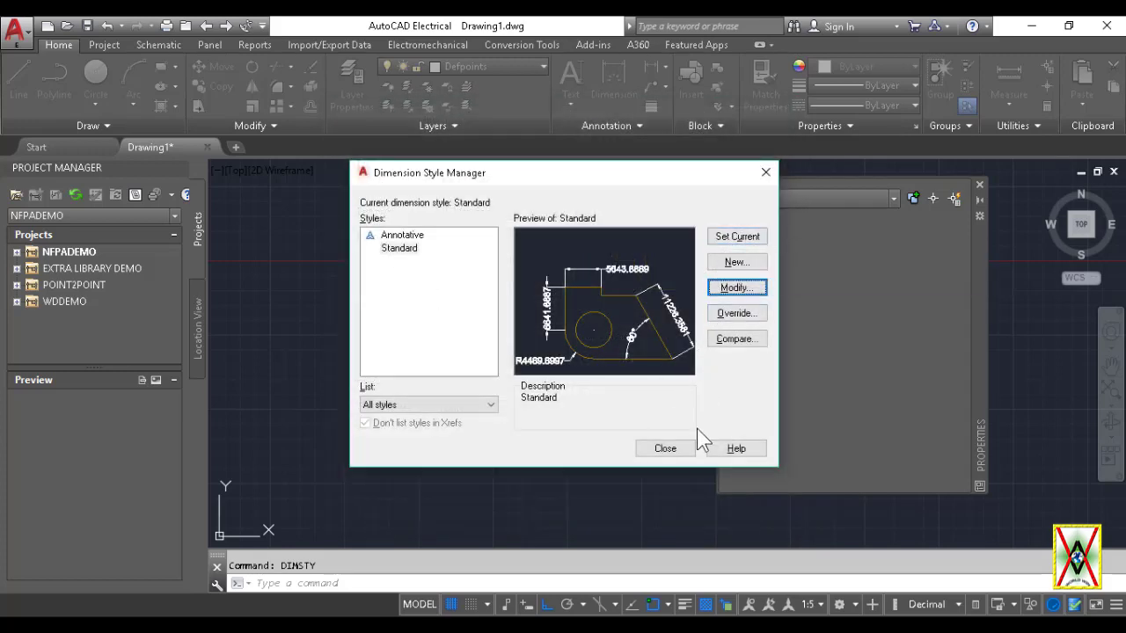
pyautogui.moveTo(650, 174); pyautogui.dragTo(561, 200)
pyautogui.click(638, 267)
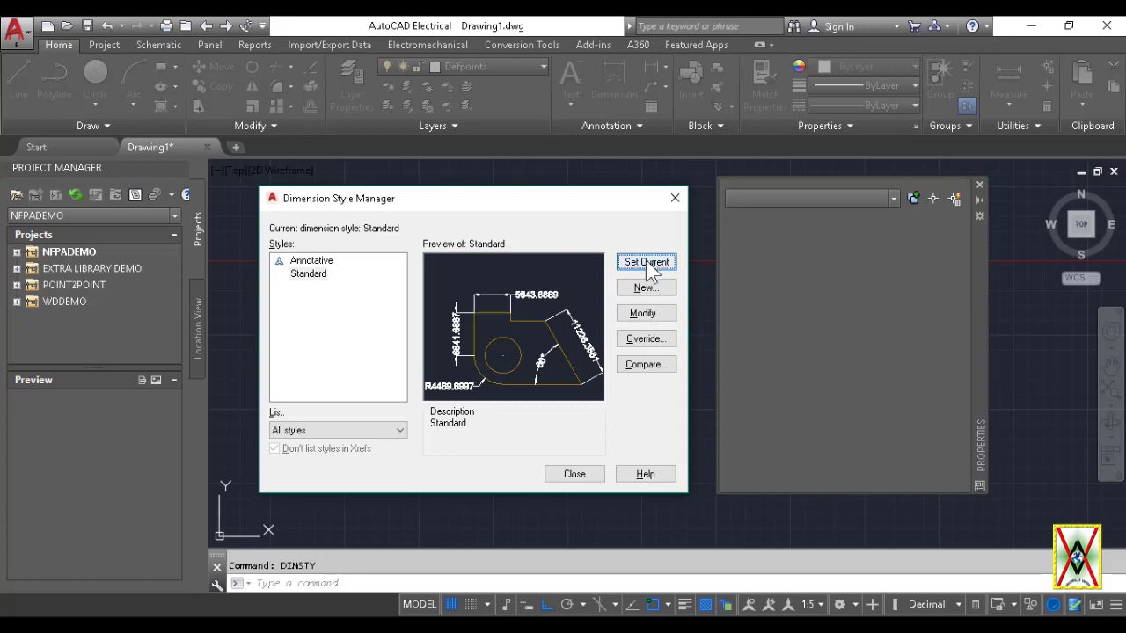
# Step: Close the Dimension Style Manager and erase the test rectangle and its dimension
pyautogui.click(575, 475)
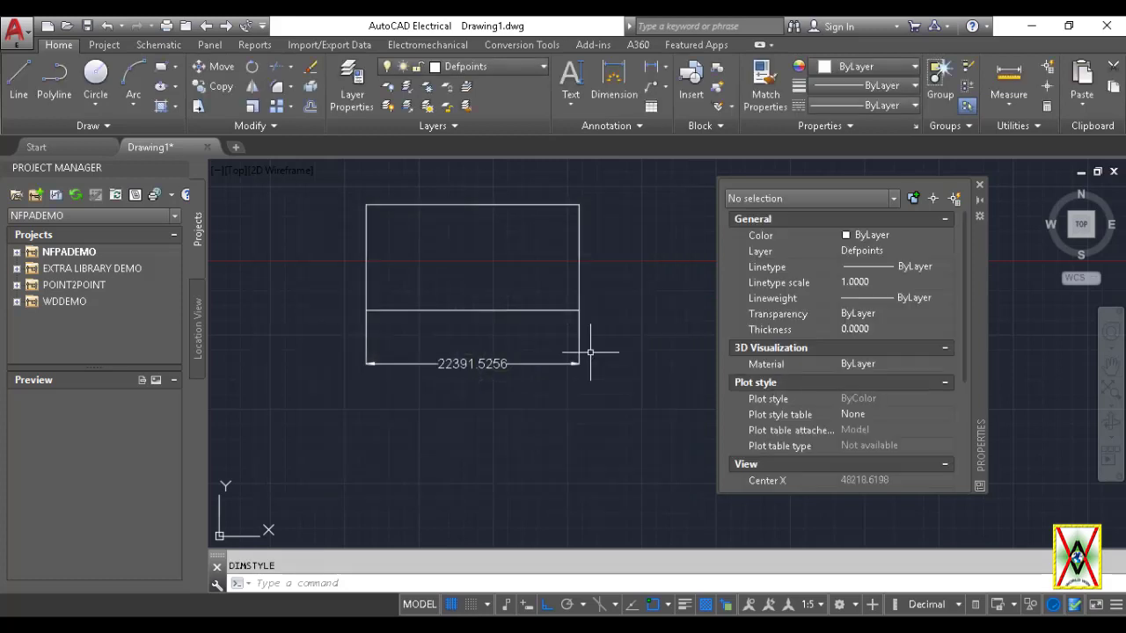
pyautogui.click(604, 392)
pyautogui.click(485, 276)
pyautogui.write('e')
pyautogui.press('Return')
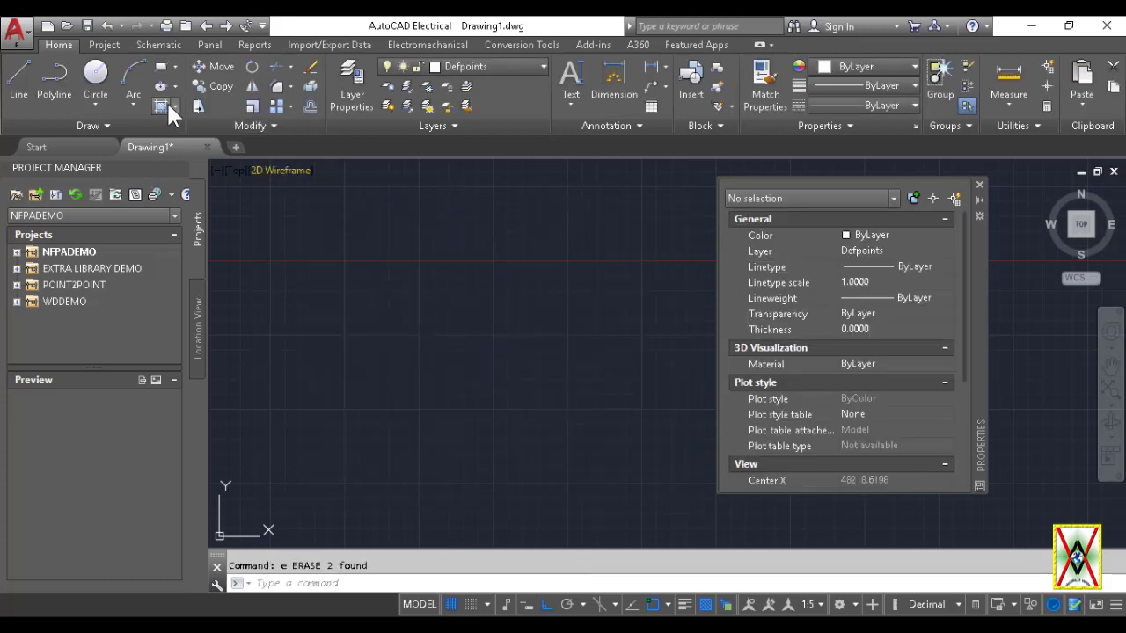
# Step: Draw a test circle and recentre the view on it
pyautogui.click(96, 75)
pyautogui.click(368, 262)
pyautogui.click(453, 318)
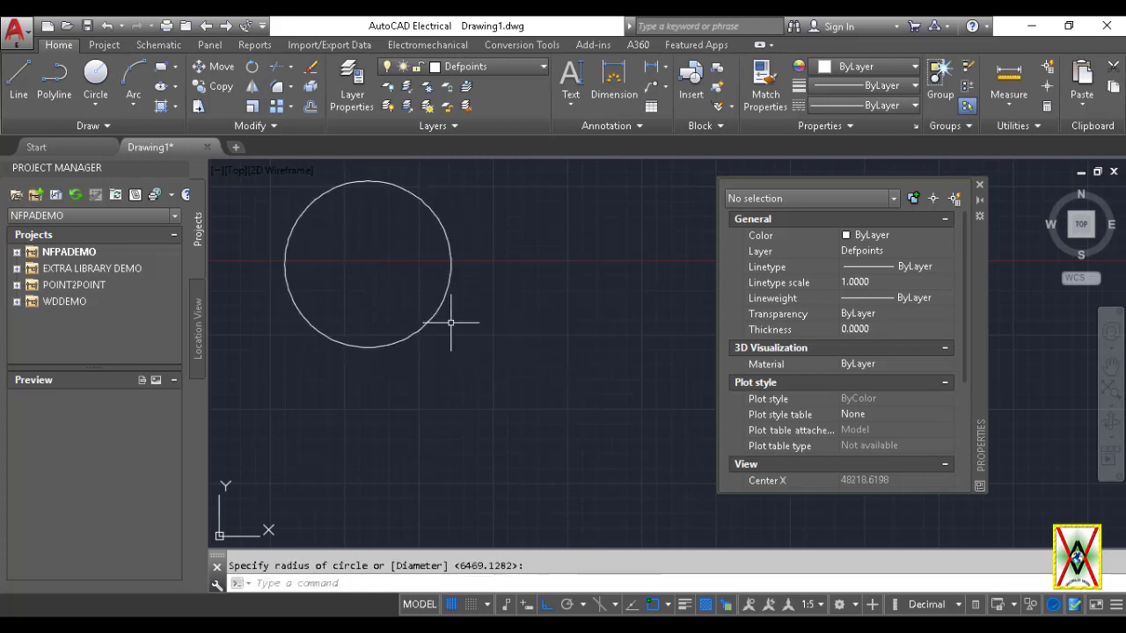
pyautogui.moveTo(503, 230); pyautogui.dragTo(672, 297, button='middle')
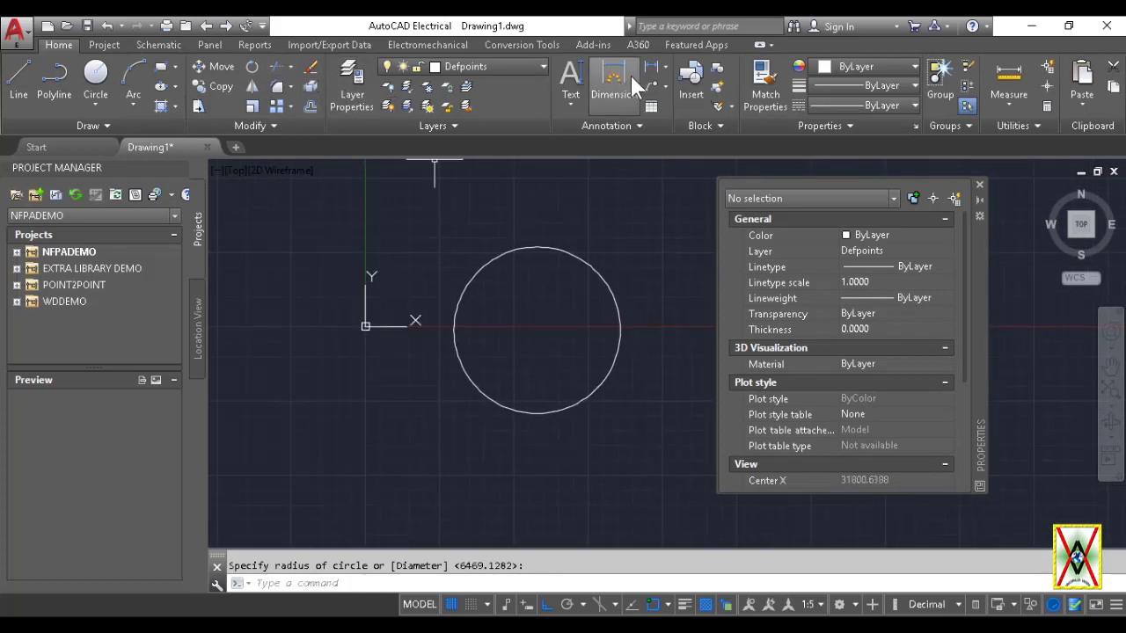
# Step: Add a 17531.2306 linear dimension across the circle below it, then window-select both
pyautogui.click(614, 79)
pyautogui.press('Return')
pyautogui.click(620, 330)
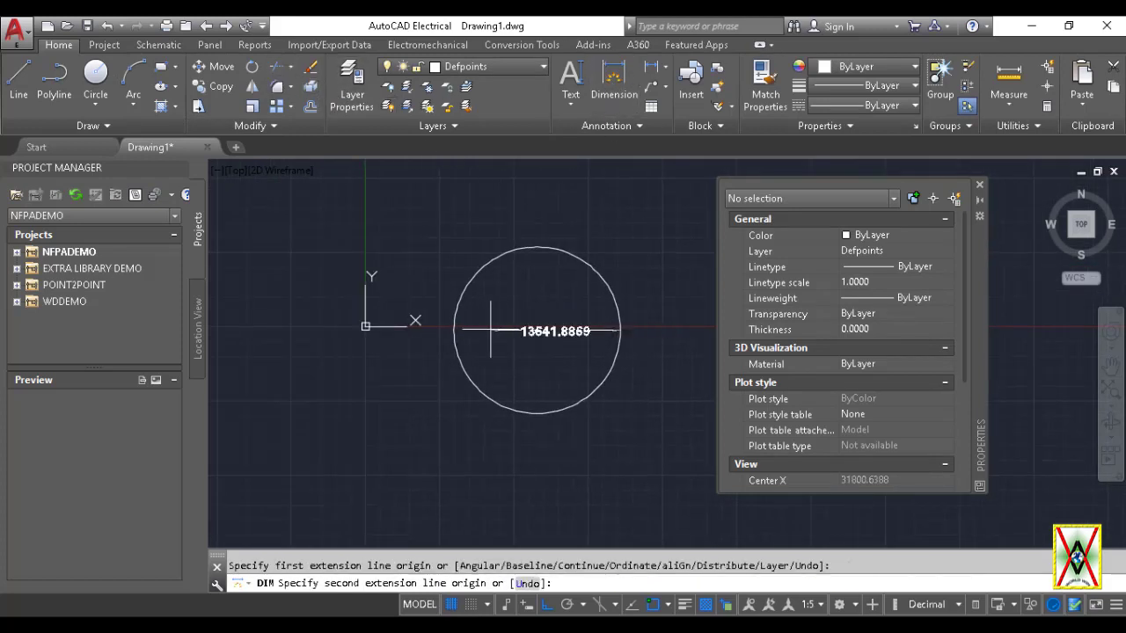
pyautogui.click(454, 329)
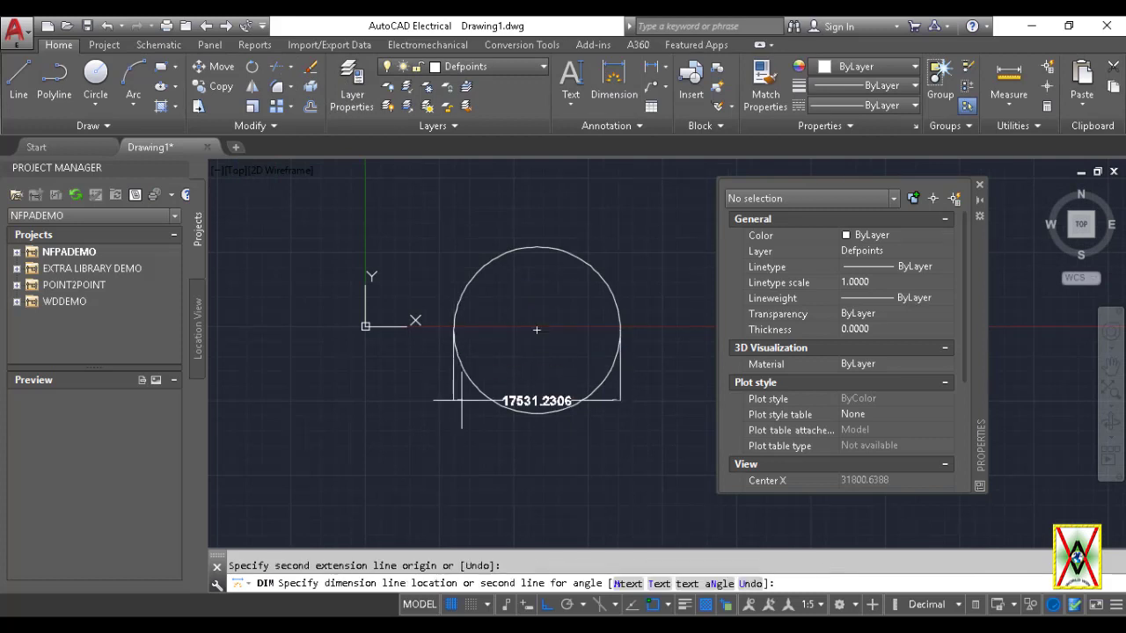
pyautogui.click(485, 444)
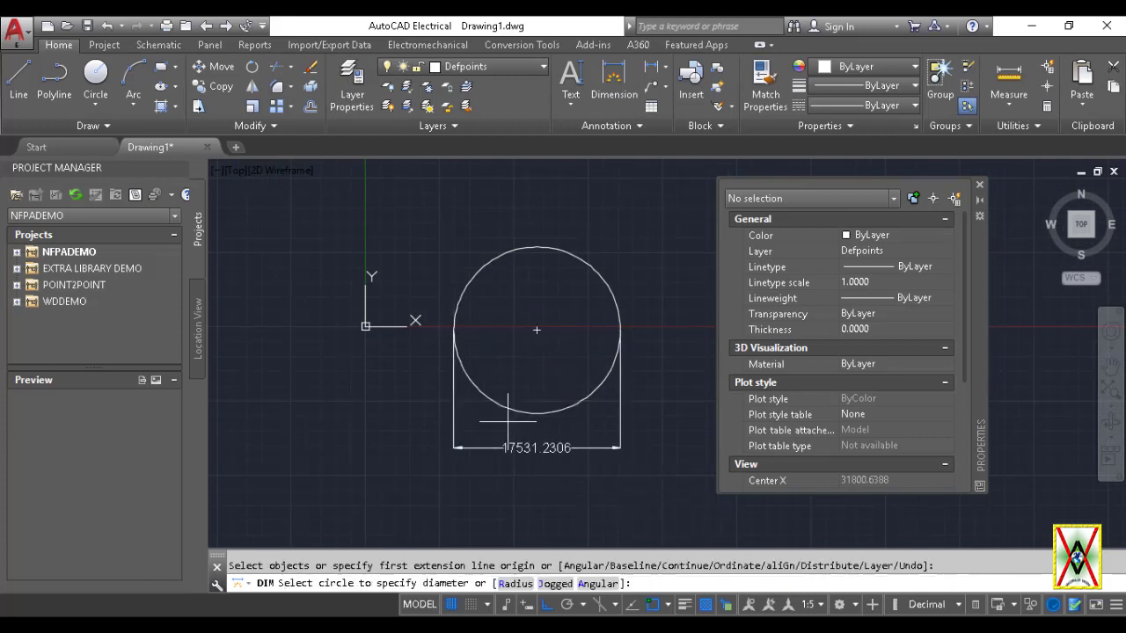
pyautogui.press('Escape')
pyautogui.click(631, 480)
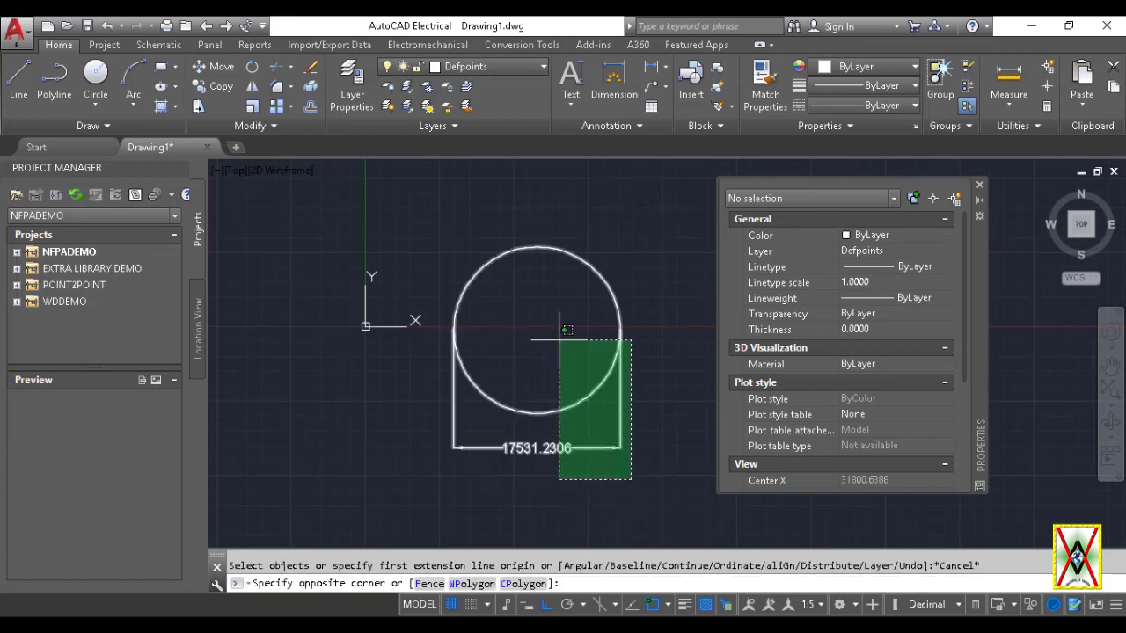
pyautogui.click(508, 229)
# Step: Erase the circle and dimension, close the Properties palette, and close Drawing1 without saving
pyautogui.write('e')
pyautogui.press('Return')
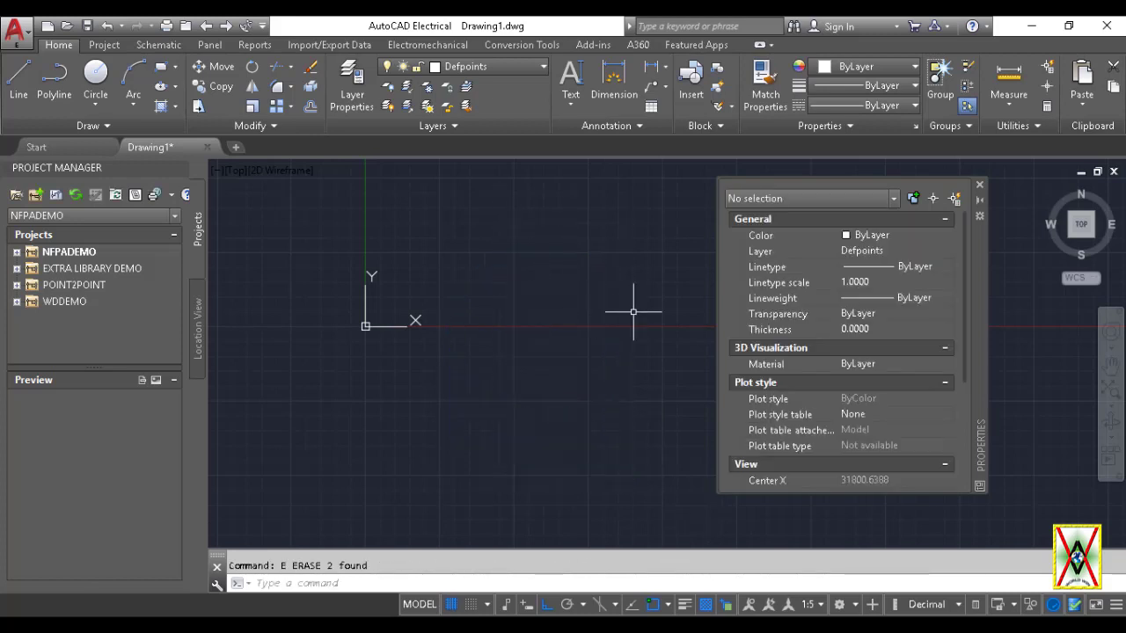
pyautogui.click(980, 187)
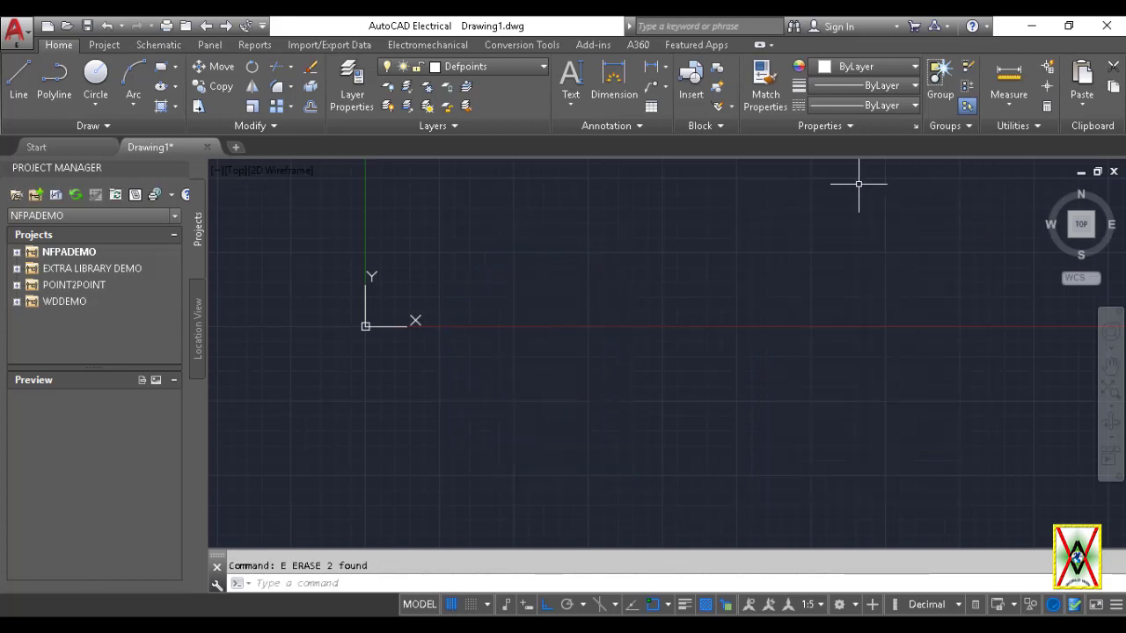
pyautogui.click(208, 147)
pyautogui.click(569, 362)
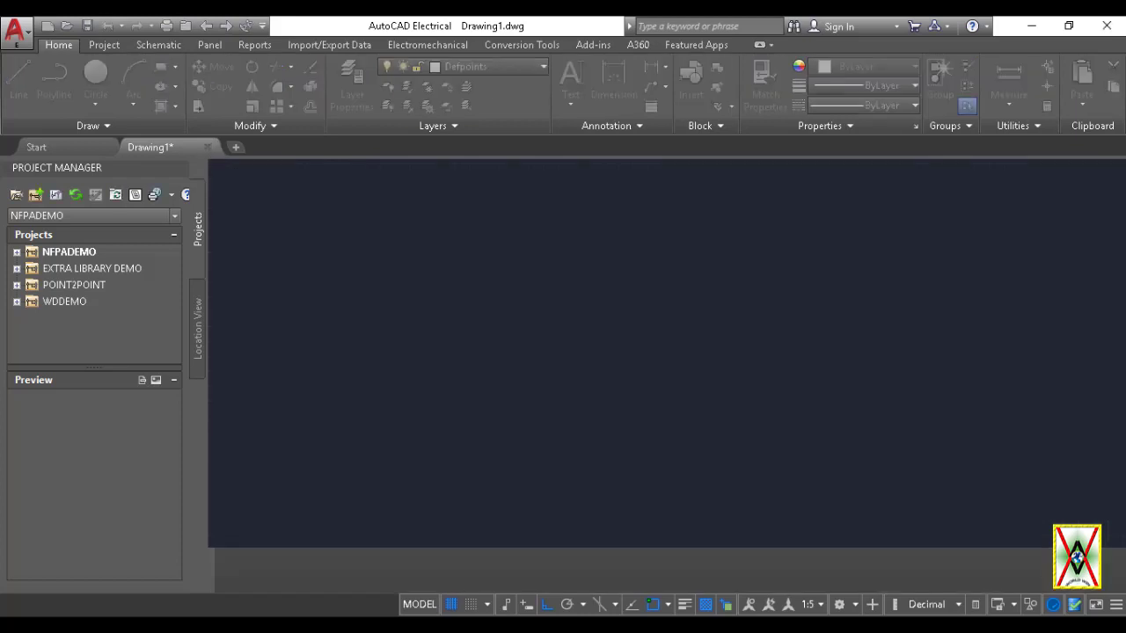